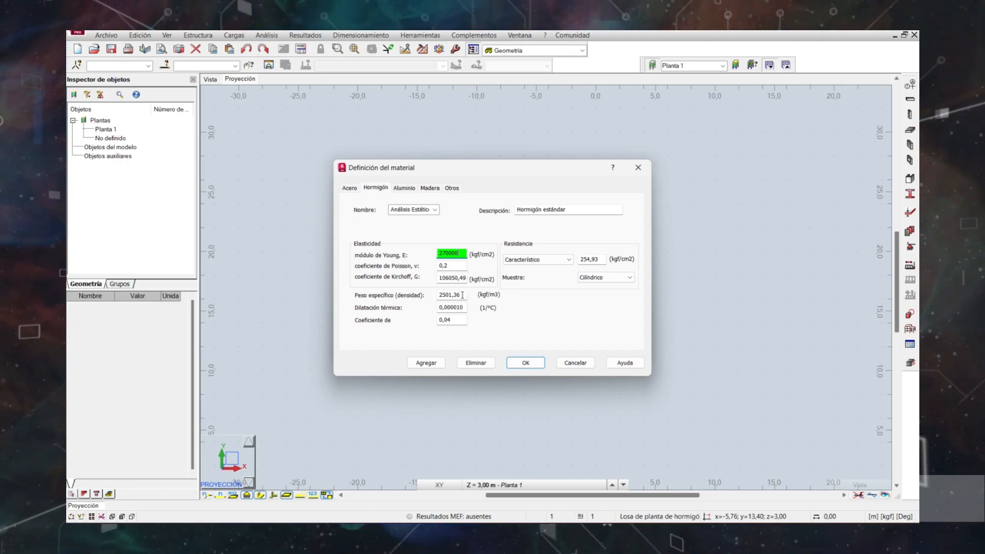
Set the concrete material's specific weight to 2400 kgf/m3, try to add it to the library, and accept the material definition.
drag(463, 295, 451, 296)
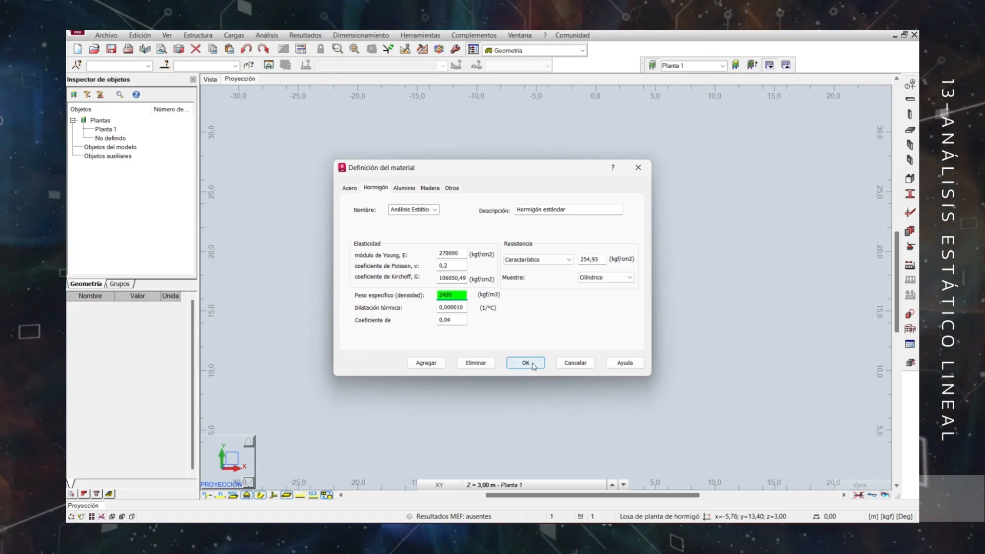
click(436, 363)
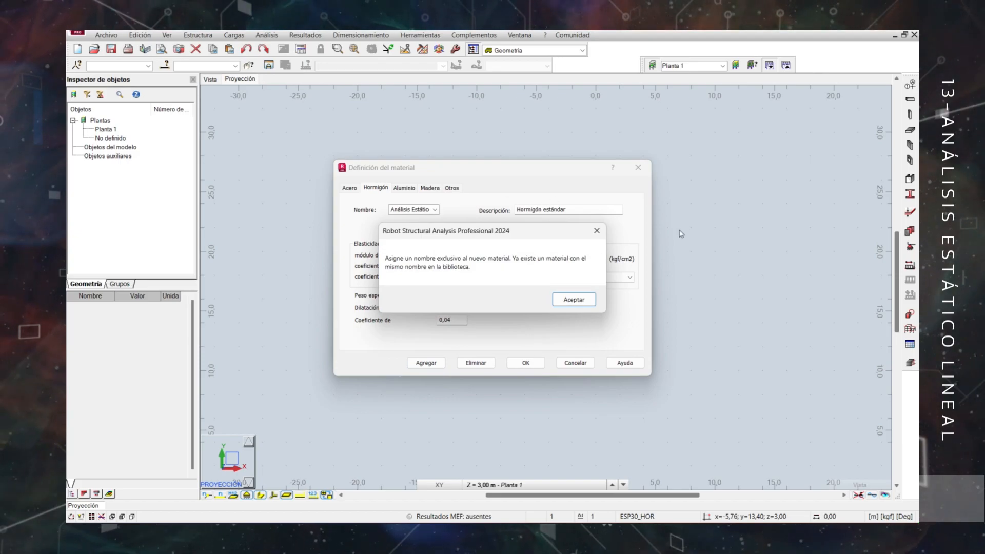
click(574, 300)
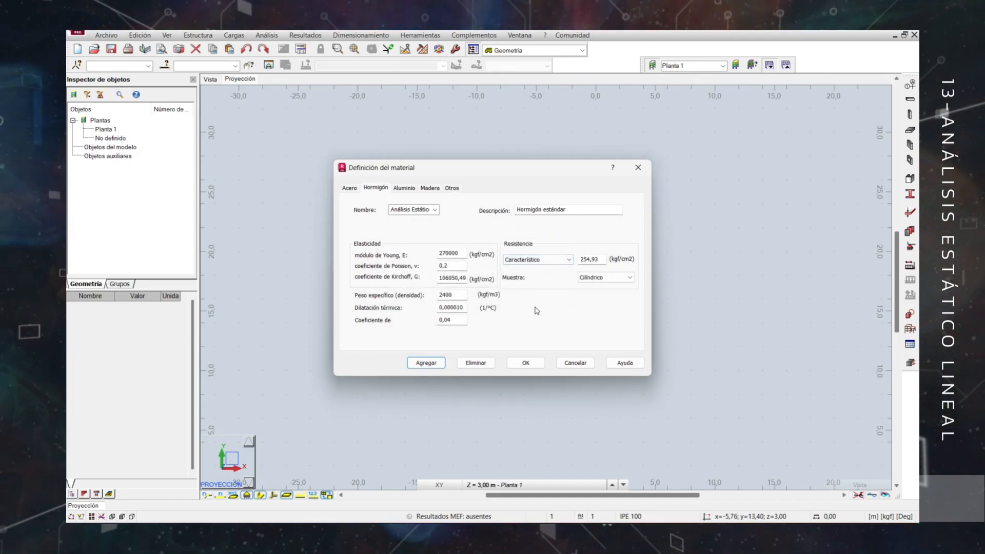
click(529, 364)
click(538, 349)
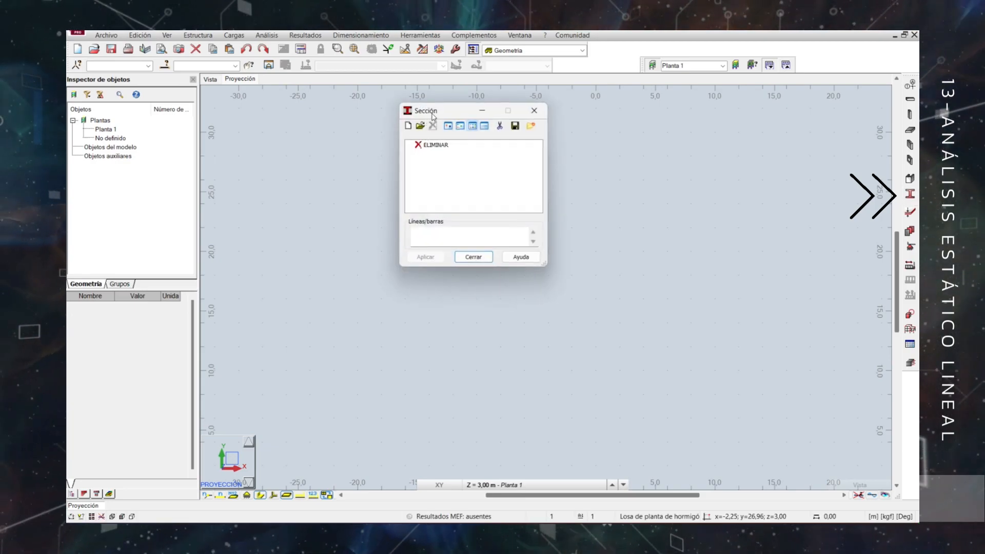
Start a new rectangular reinforced concrete beam section (Viga) of 30 x 40 cm using the Análisis Estático Lineal material.
drag(433, 116, 382, 149)
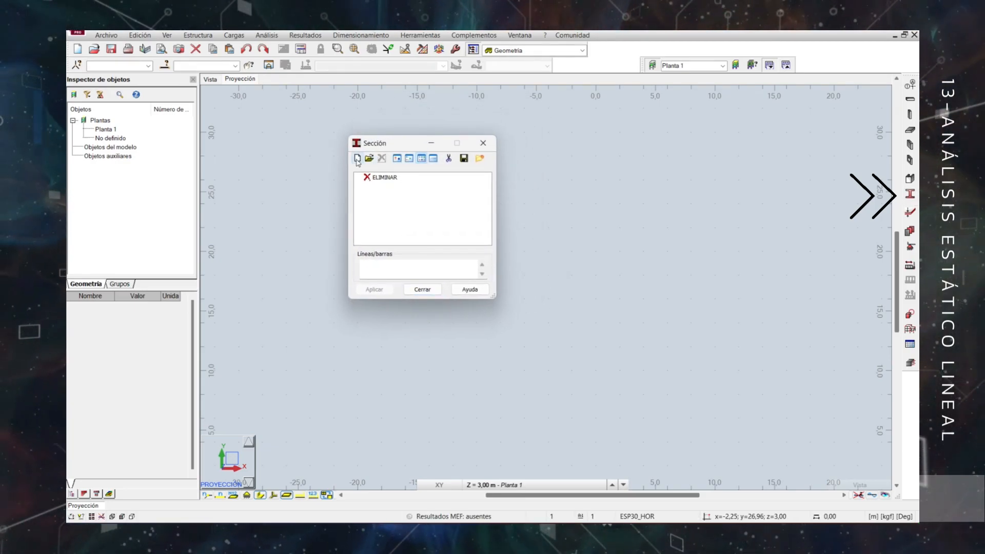
click(484, 224)
click(492, 246)
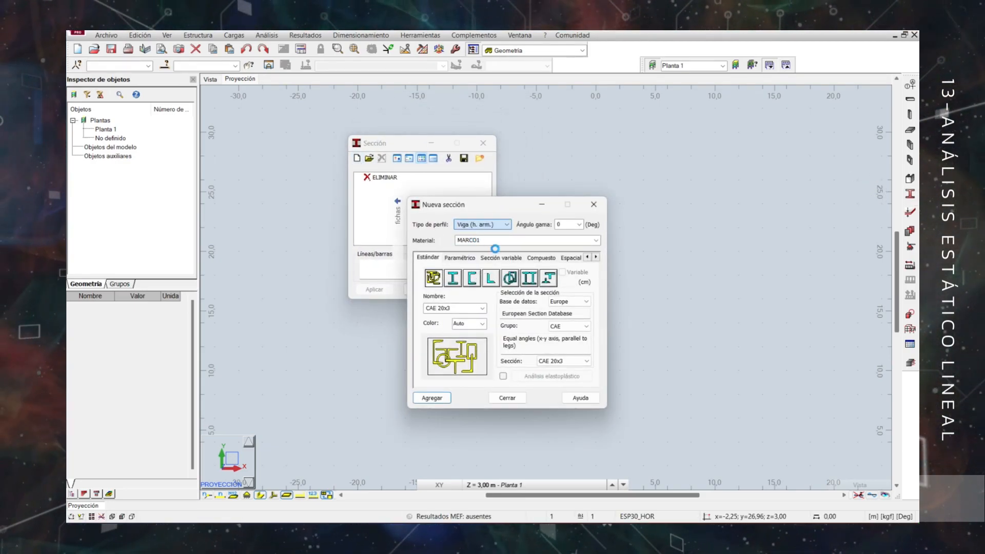
click(577, 238)
click(542, 276)
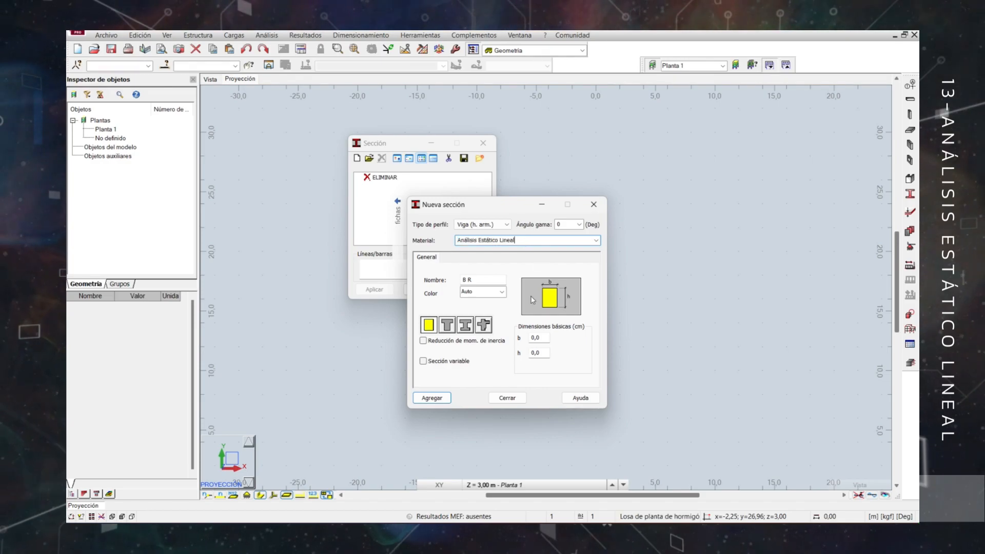
text(30)
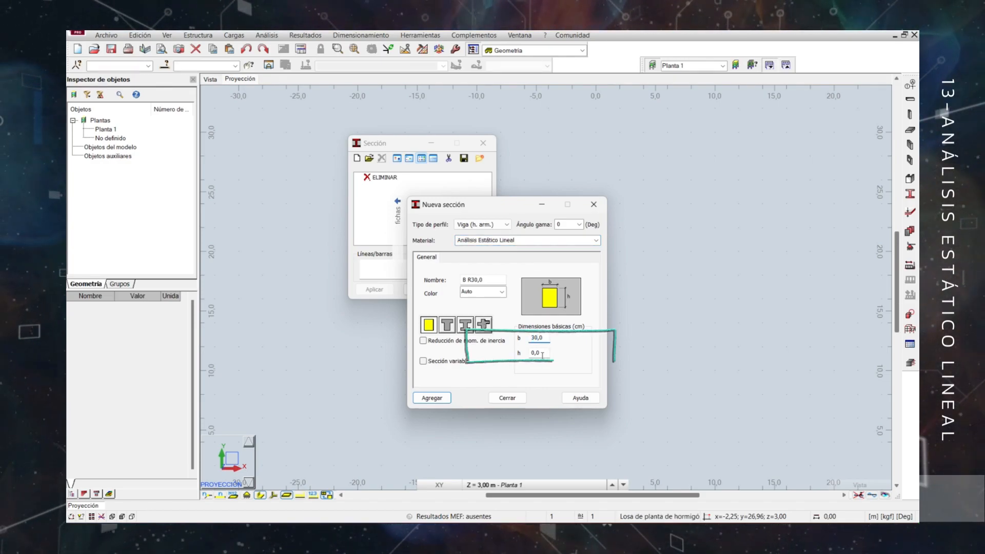
Name the beam section V30X40cm and add it to the section list.
drag(463, 280, 457, 280)
key(Caps_Lock)
text(V30X40)
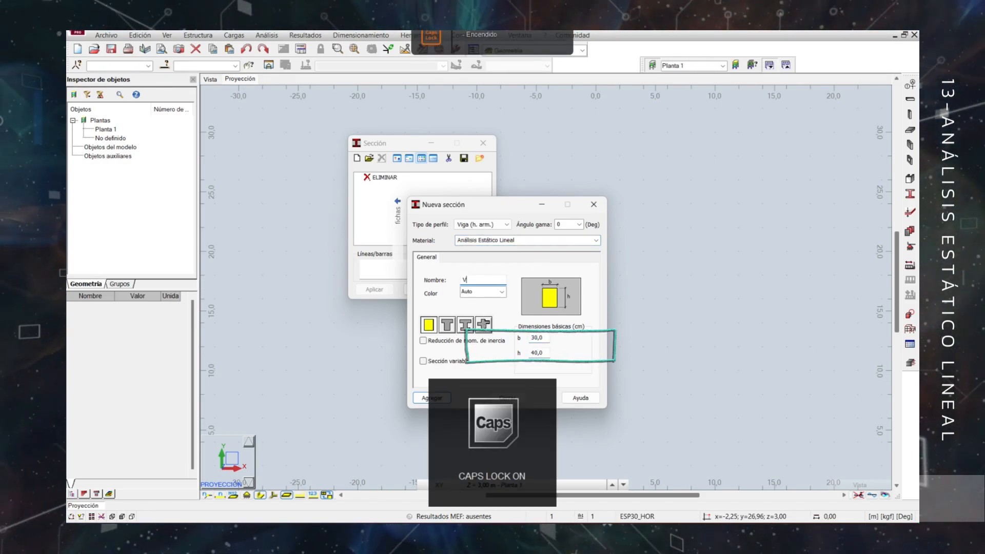
key(Caps_Lock)
text(xm)
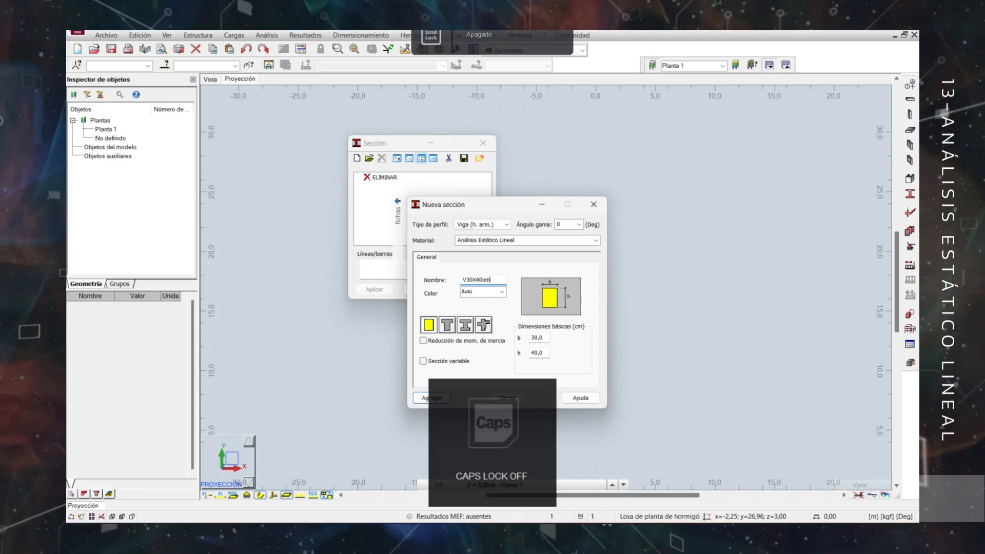
key(BackSpace)
key(BackSpace)
text(cm)
click(432, 397)
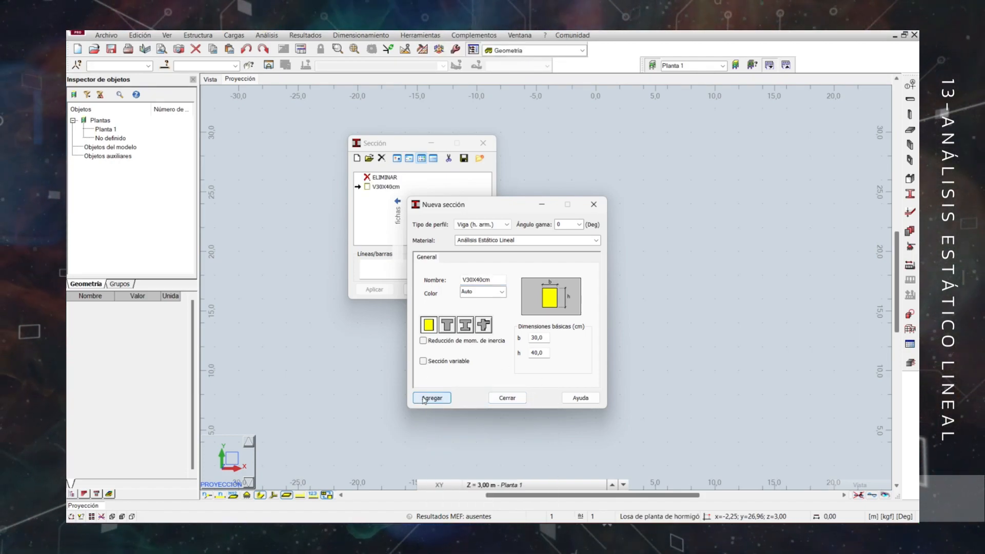
Set up a rectangular reinforced concrete column section (Columna) of 50 x 50 cm with the Análisis Estático Lineal material.
click(483, 224)
click(471, 249)
click(597, 240)
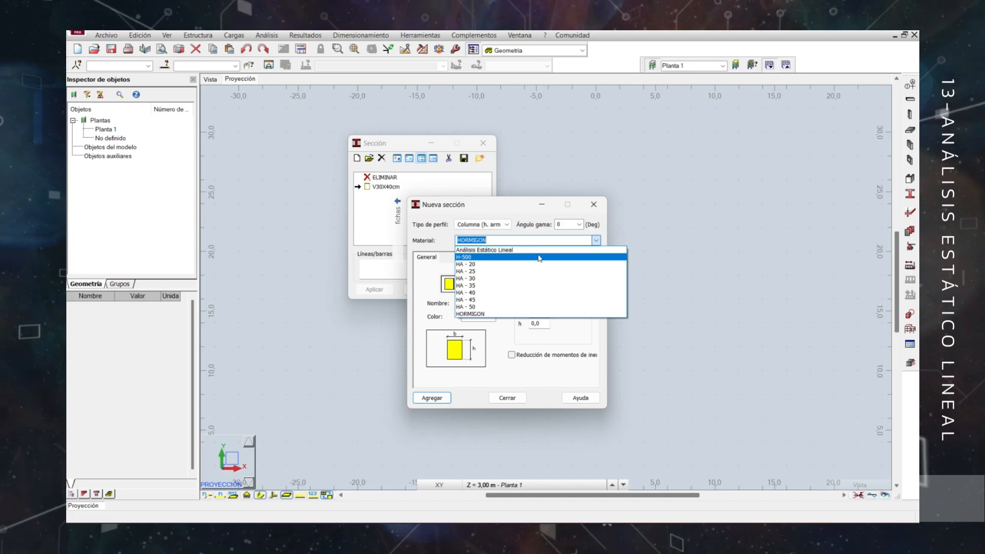
click(535, 251)
click(532, 312)
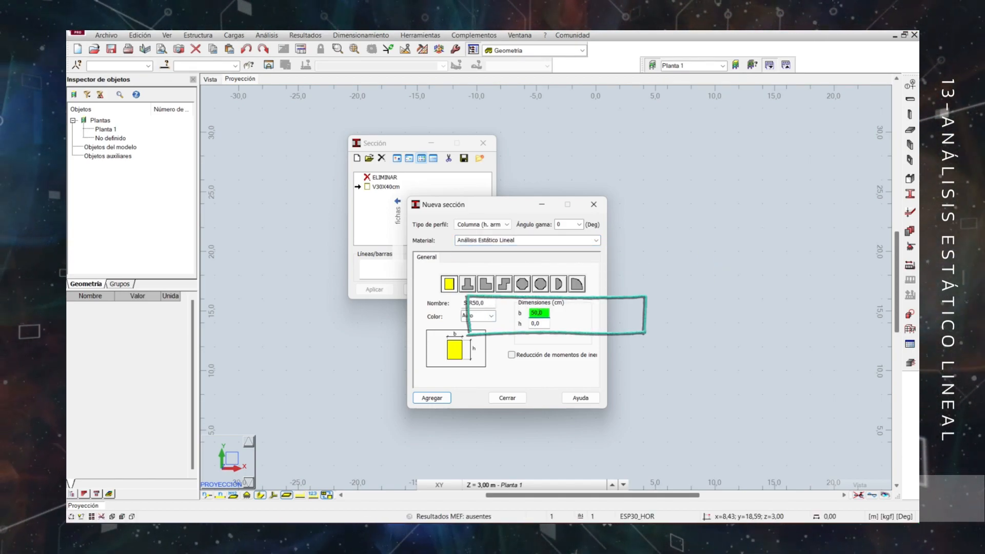
click(537, 322)
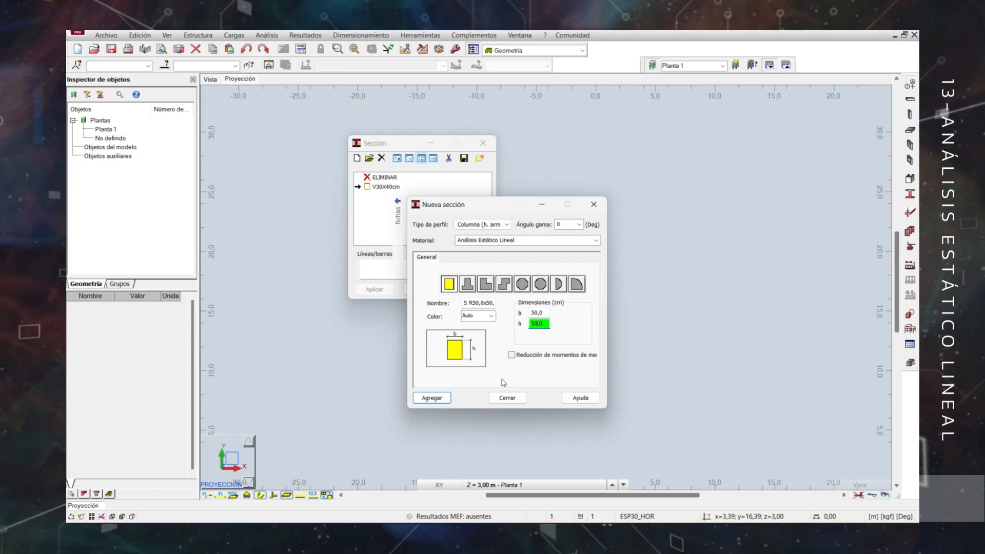
Name the column section C50X50cm, add it to the section list, and finish defining sections.
click(467, 303)
text(c)
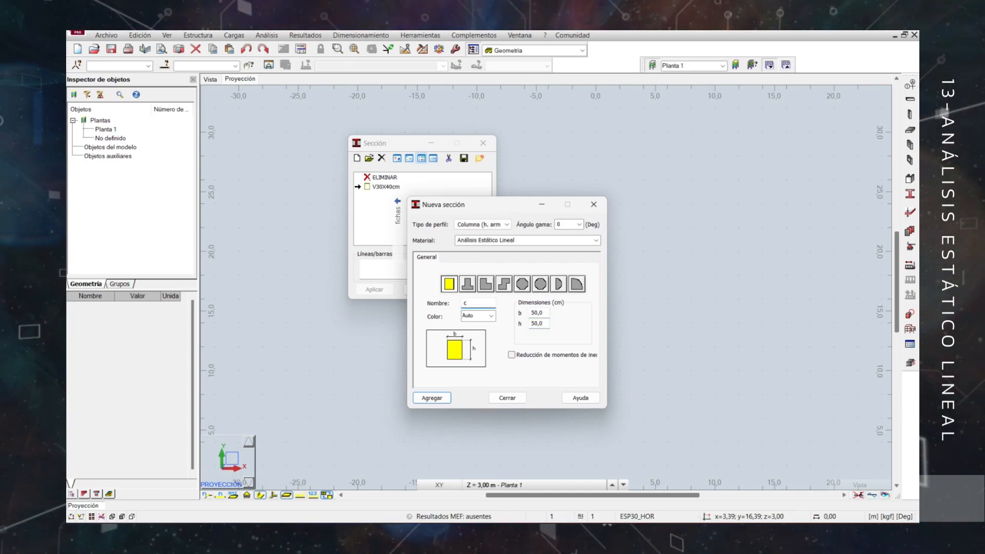
key(Caps_Lock)
key(BackSpace)
text(C50X50)
key(Caps_Lock)
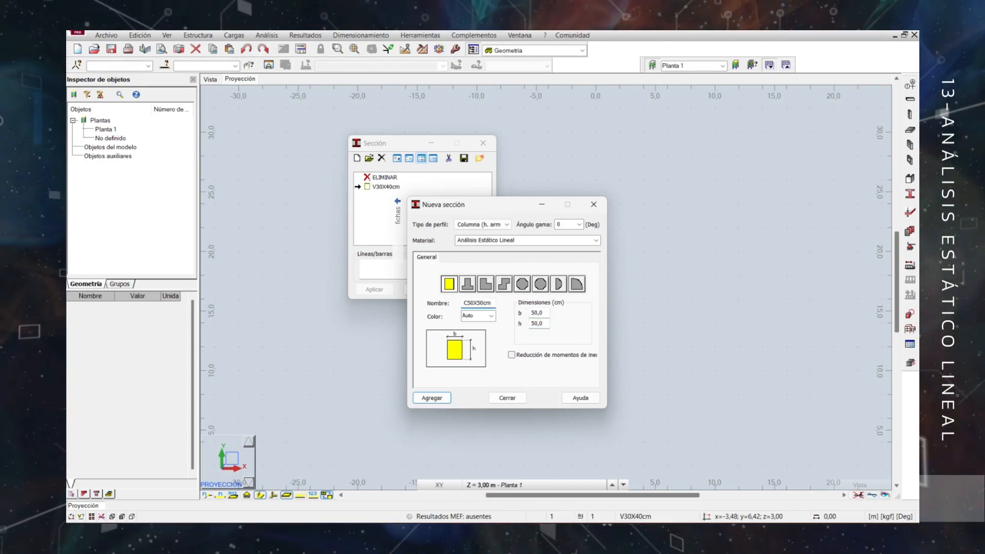
click(432, 398)
click(507, 398)
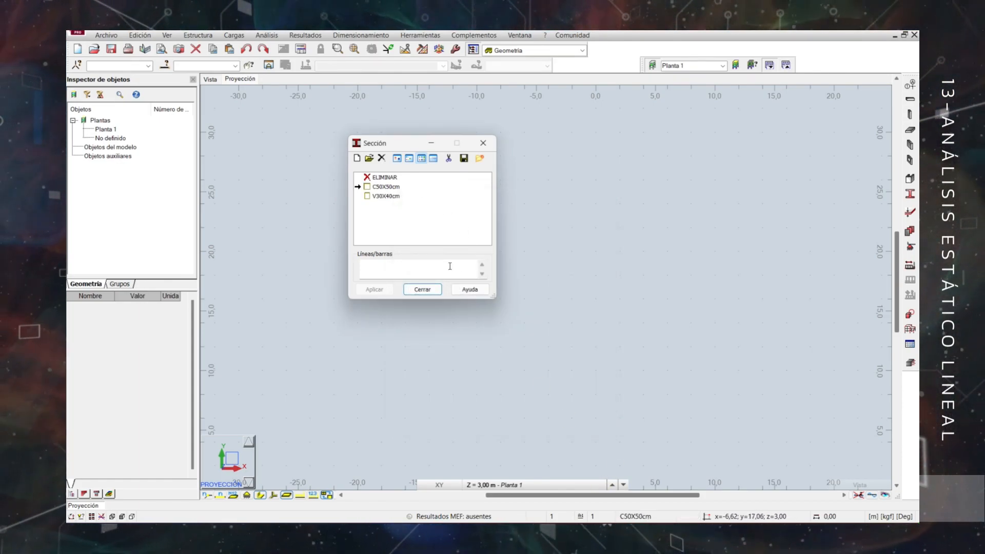
click(427, 291)
Start a new uniform panel thickness definition and set its thickness to 20 cm.
click(910, 231)
drag(412, 75, 430, 199)
click(421, 208)
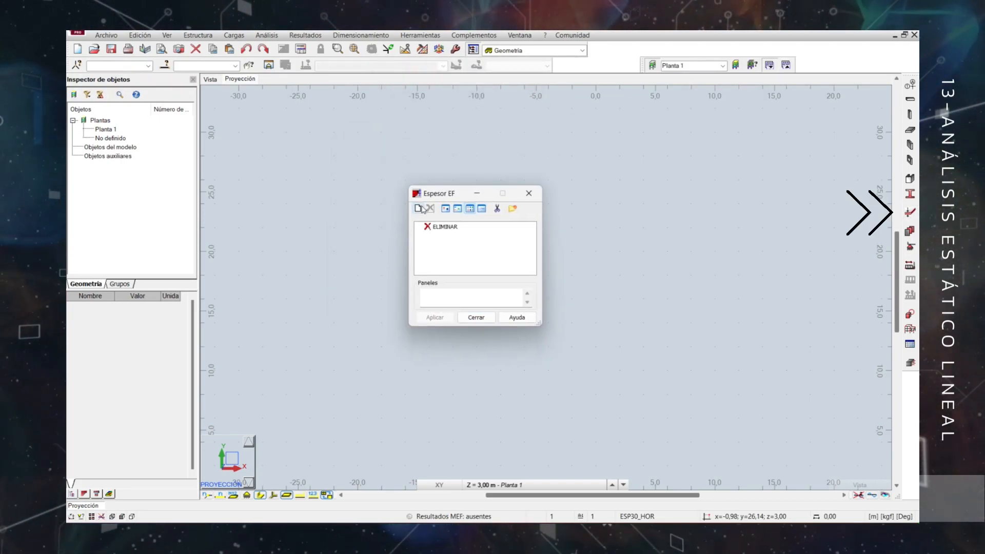
drag(573, 236, 593, 121)
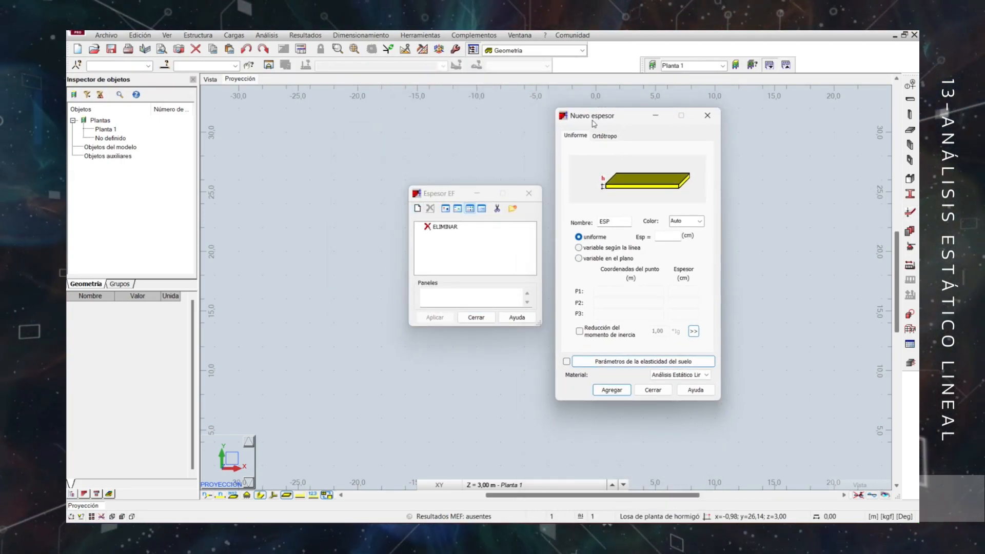
click(669, 236)
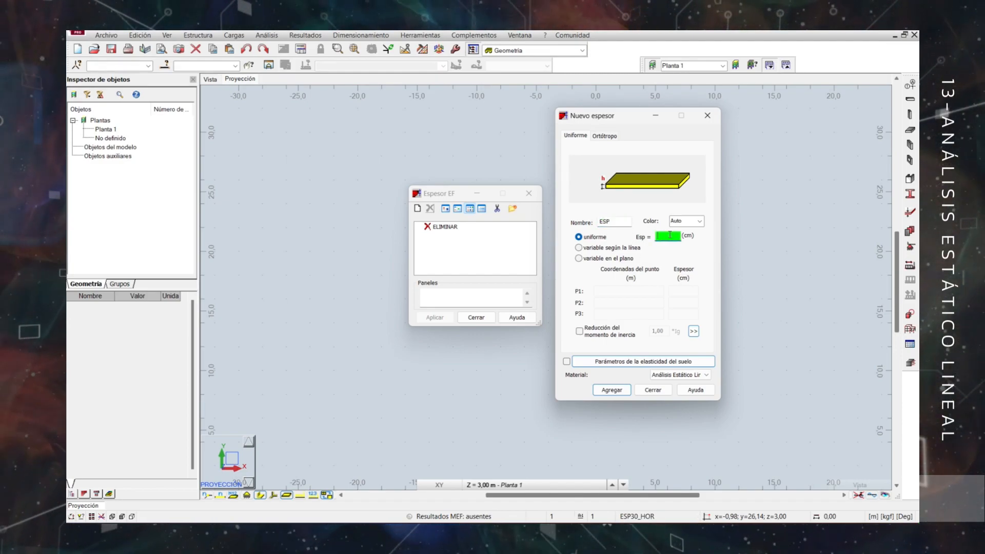
Name the 20 cm thickness LOSA20cm, assign the Análisis Estático Lineal material, and add it to the thickness list.
drag(618, 222, 596, 223)
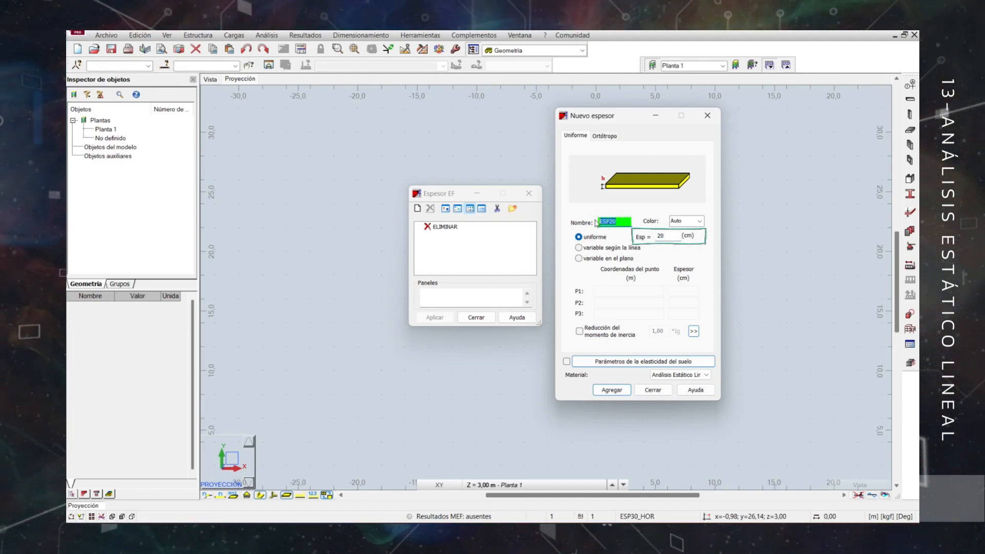
key(Caps_Lock)
text(LOSA20)
key(Caps_Lock)
text(cm)
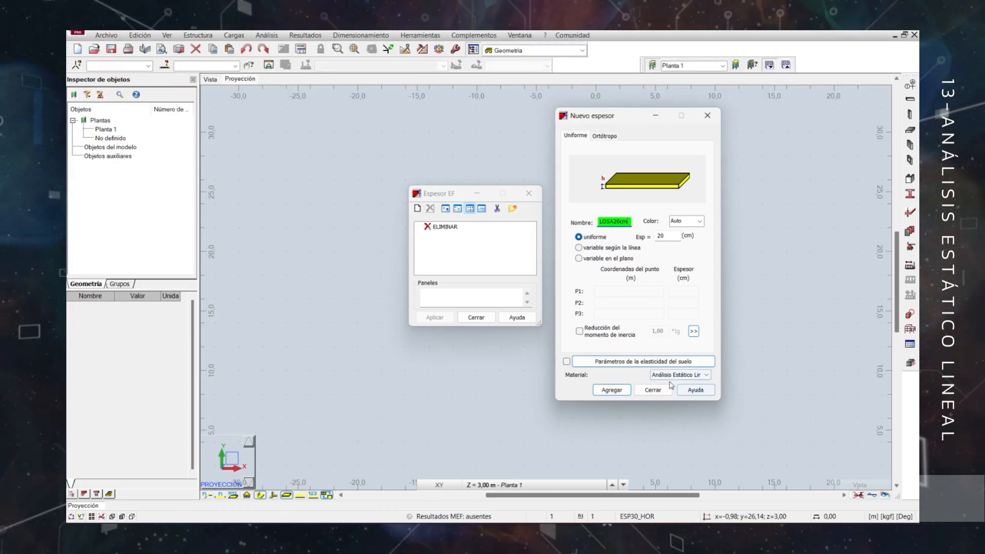
click(698, 375)
click(688, 204)
click(612, 390)
Rename the new thickness definition for the wall as MUROcm.
drag(620, 221, 588, 226)
text(muro)
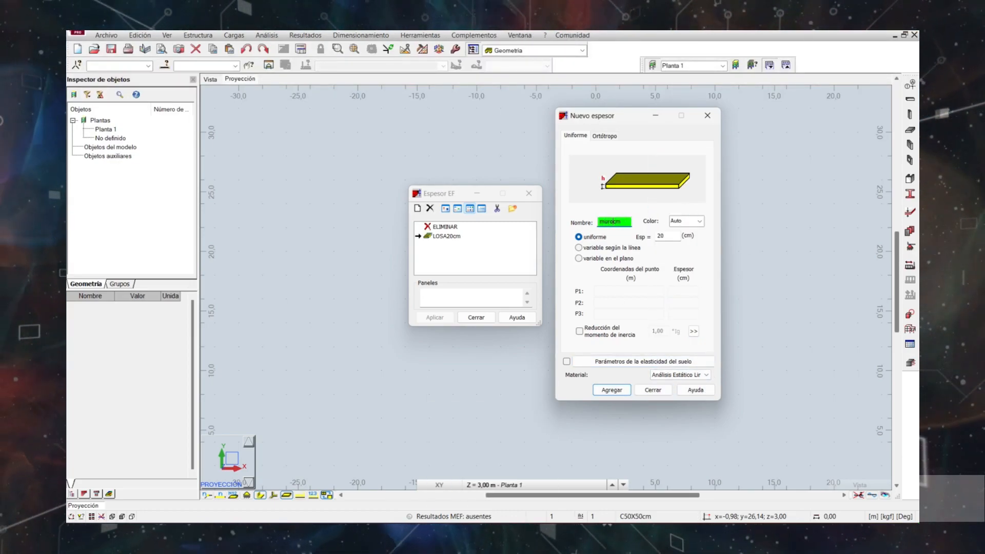
key(BackSpace)
key(BackSpace)
key(BackSpace)
key(BackSpace)
key(Caps_Lock)
text(MURO)
key(BackSpace)
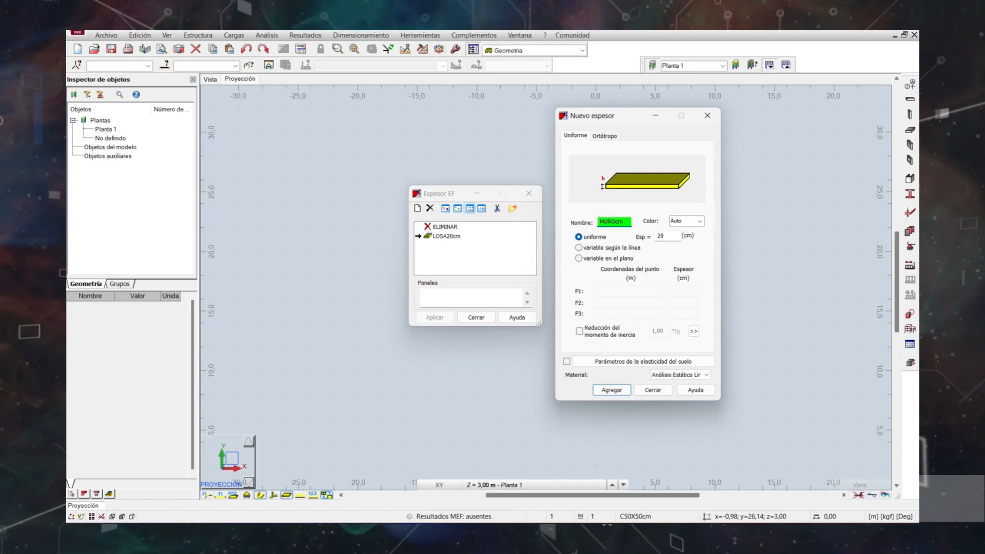
Set the wall thickness to 15 cm, add it as MURO15cm, and finish defining thicknesses.
key(Tab)
text(1)
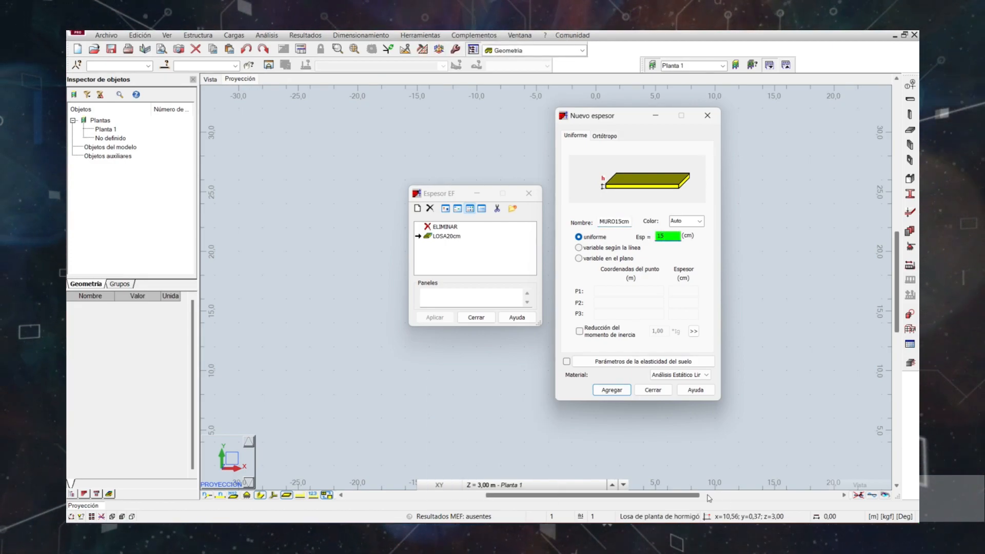
click(612, 390)
click(653, 390)
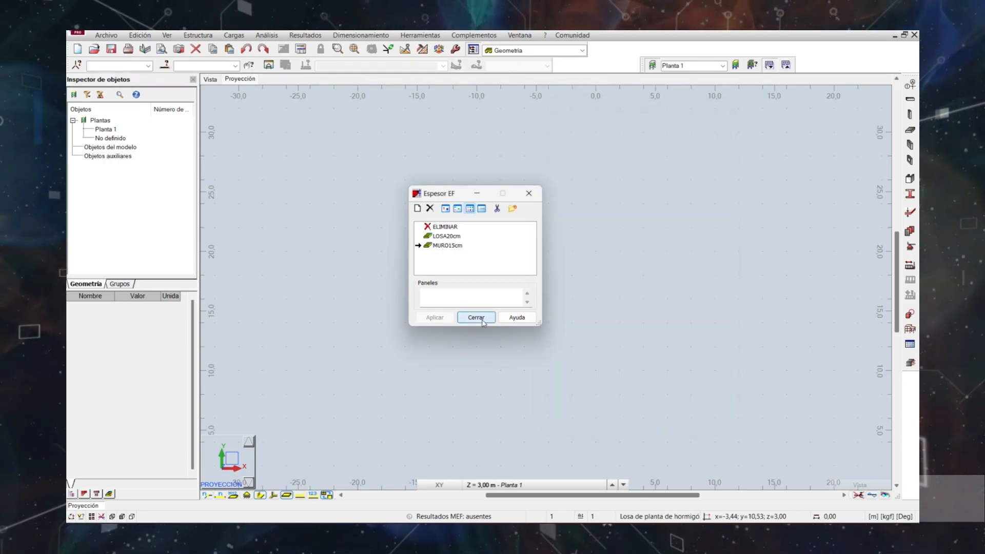
click(477, 318)
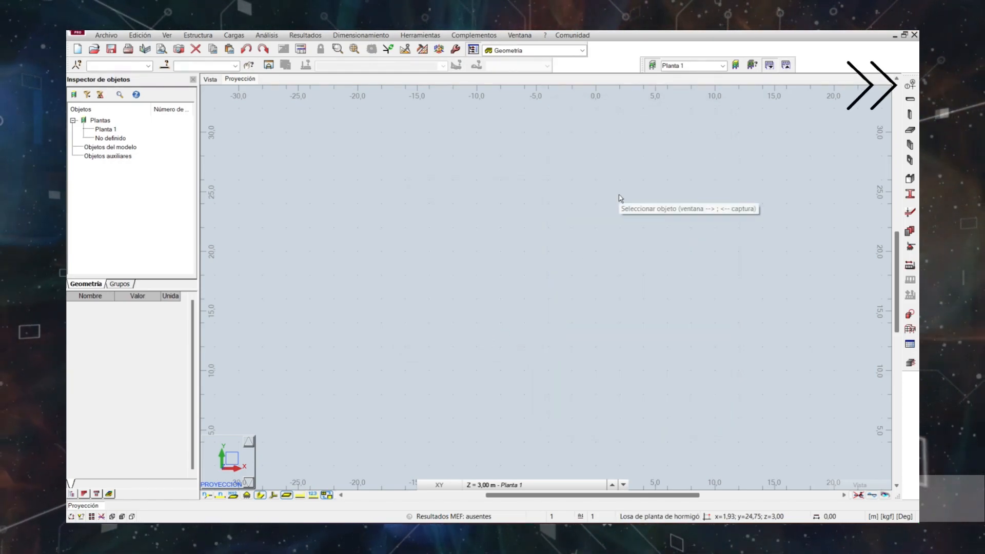
Add an X construction line at position 0 m with one repetition and 0 m distance, numbered by value (Valor).
click(911, 85)
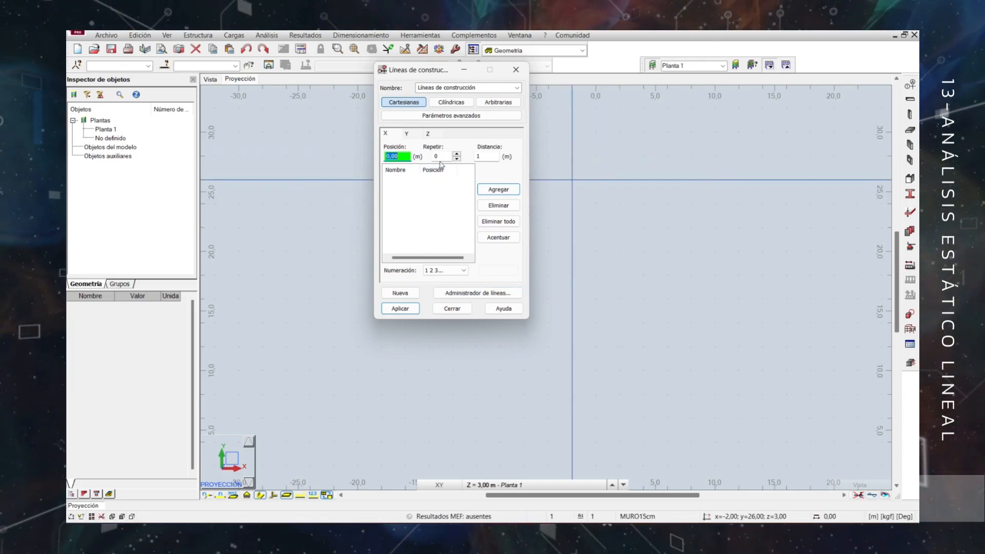
click(456, 154)
drag(482, 156, 455, 166)
text(0)
click(507, 195)
click(445, 271)
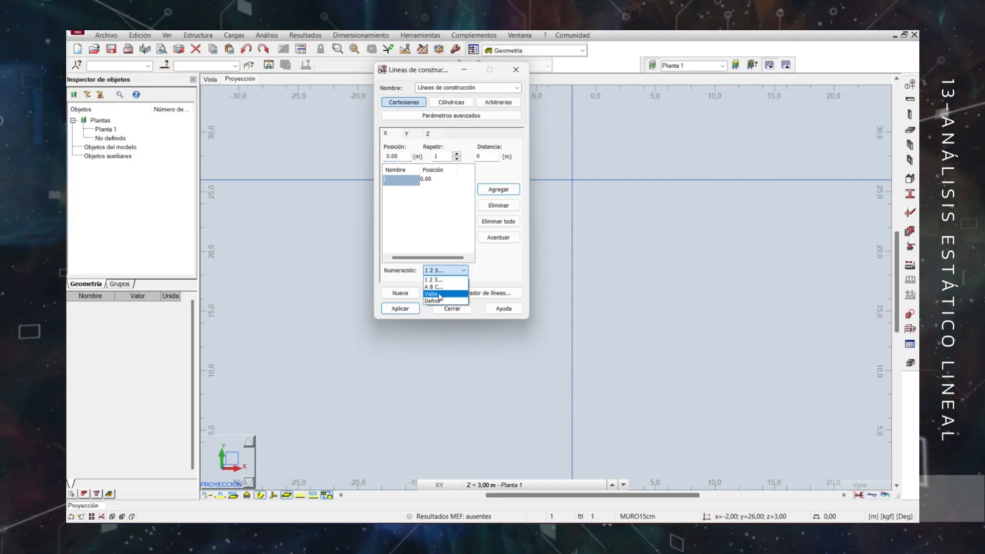
click(443, 294)
Add a Y construction line at position 0 m with one repetition and 0 m distance, numbered by value, and apply the lines.
click(414, 135)
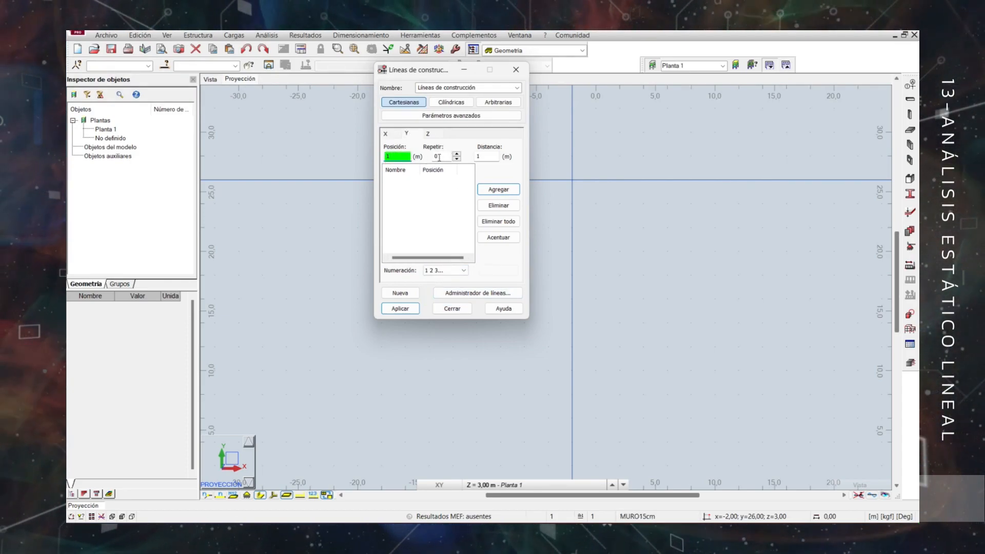
click(440, 157)
drag(394, 157, 360, 136)
text(0)
click(456, 154)
drag(484, 157, 467, 160)
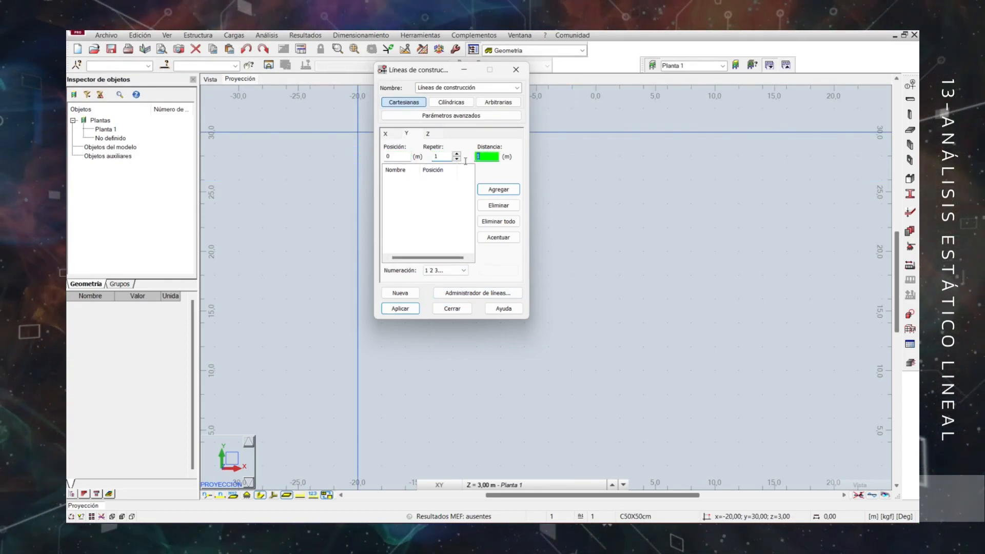
text(0)
click(499, 189)
click(445, 271)
click(443, 294)
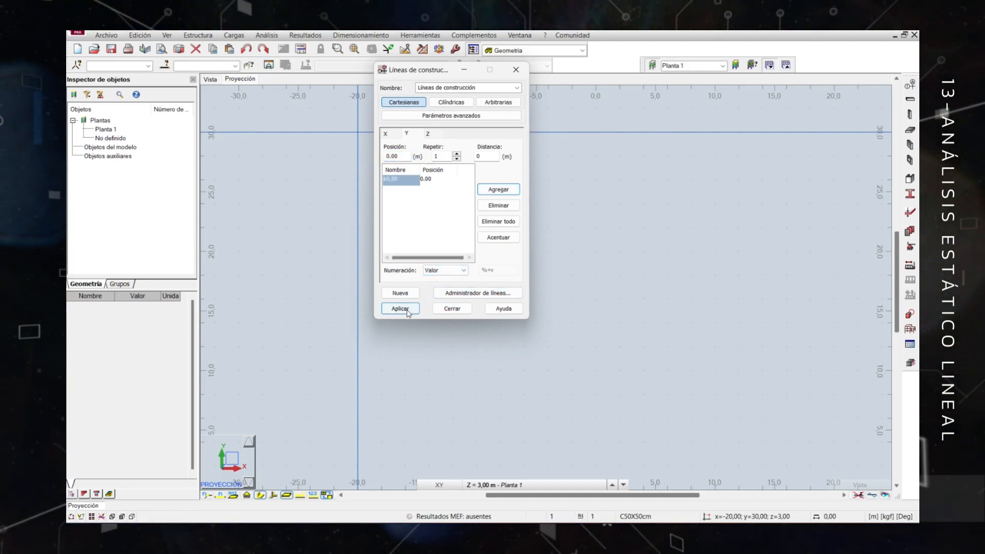
click(409, 312)
Add X construction lines with 3 repetitions at 5 m spacing.
drag(424, 75, 281, 115)
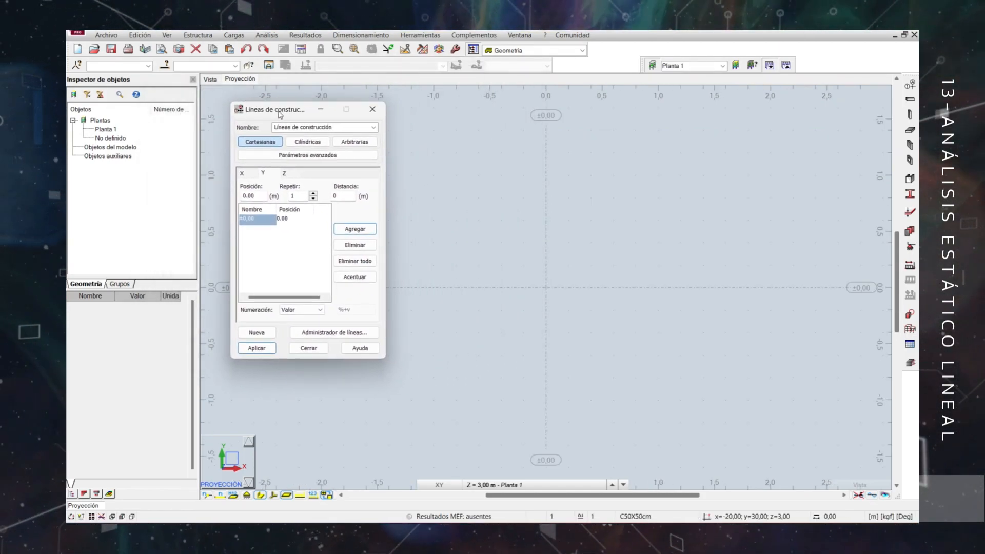
click(248, 175)
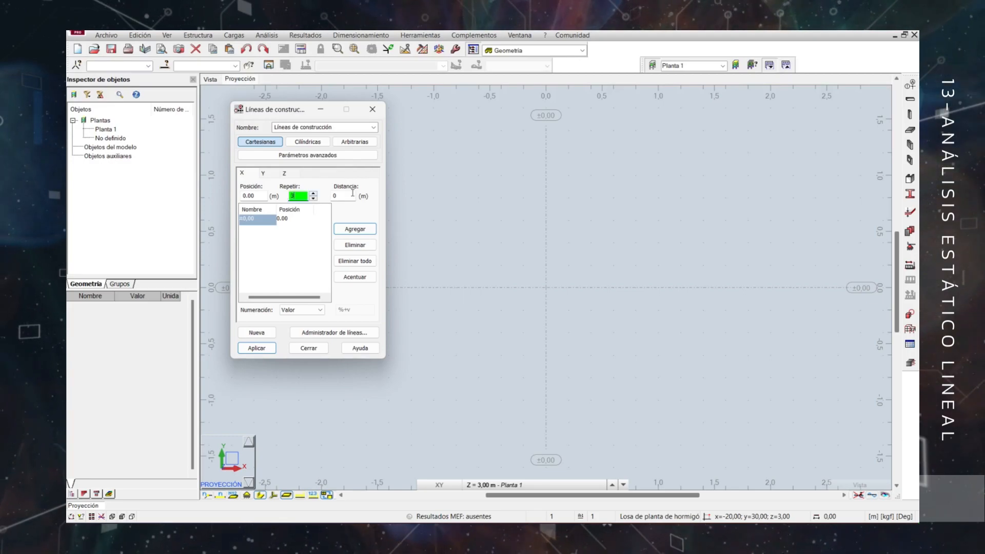
click(337, 197)
text(5)
click(355, 229)
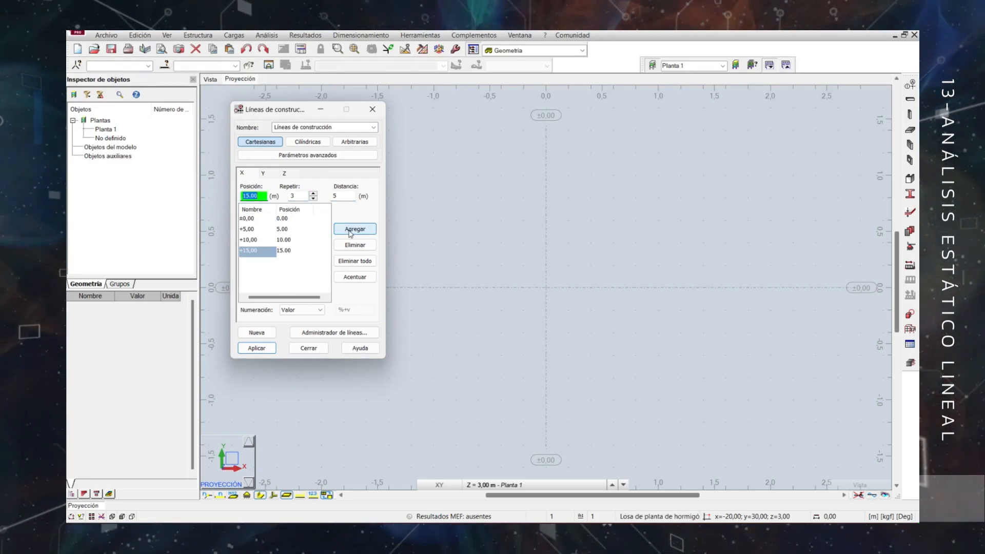
Apply the X lines, add Y construction lines with 4 repetitions at 3 m spacing, and finish the grid.
click(256, 348)
click(263, 173)
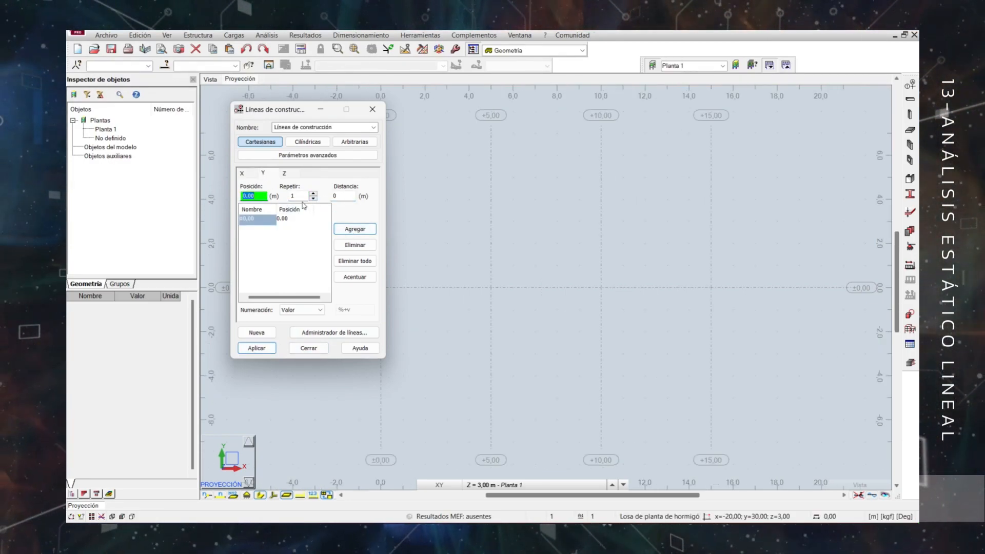
key(Tab)
text(4)
click(339, 197)
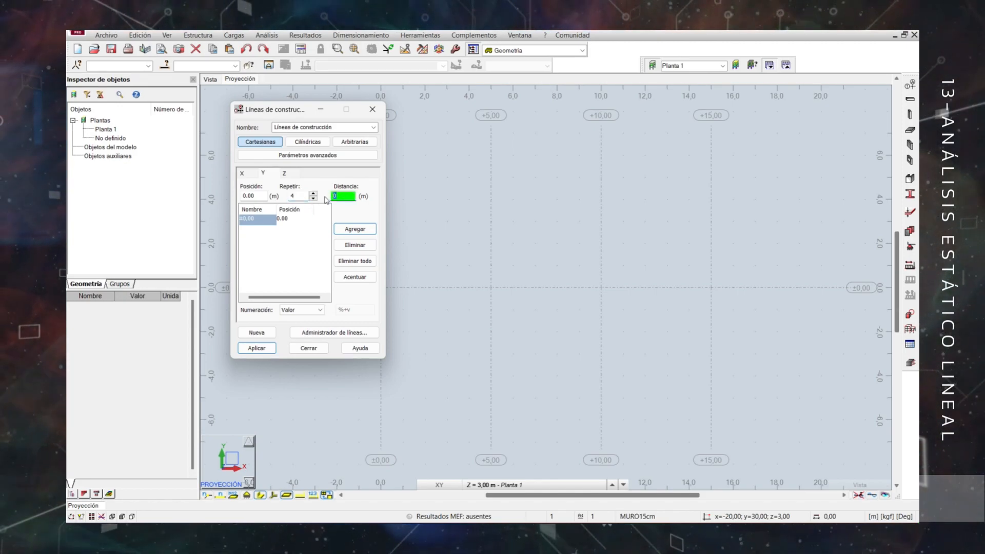
text(3)
click(354, 229)
click(255, 348)
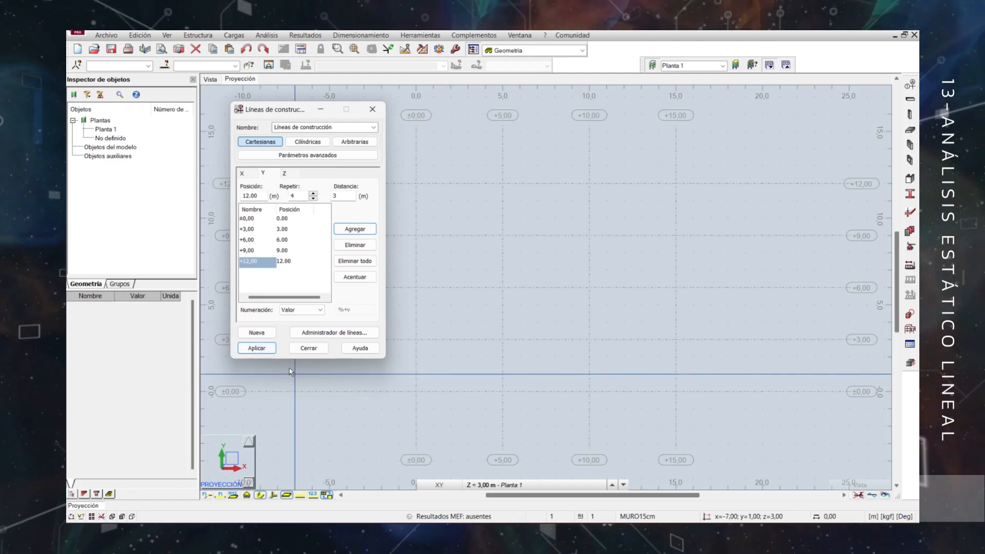
click(308, 348)
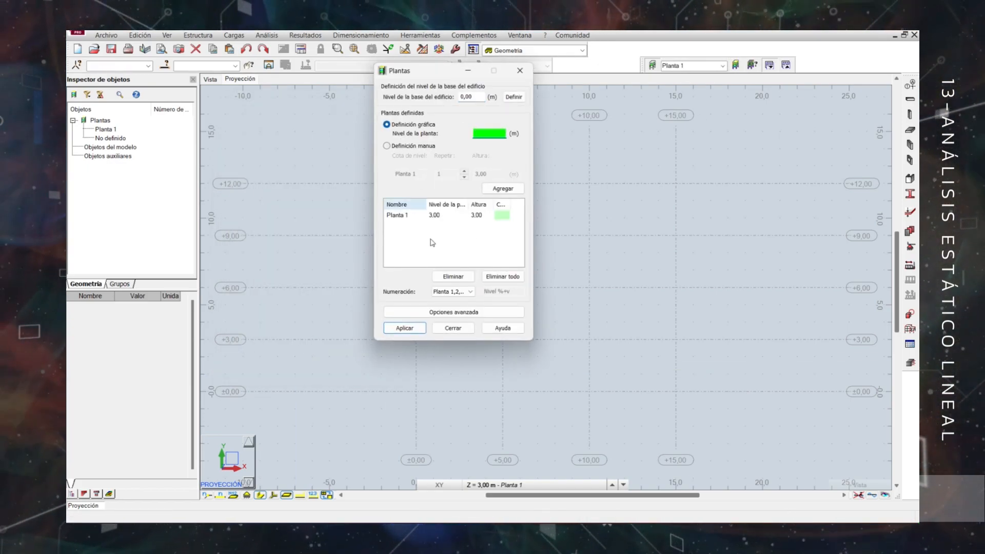
Replace the existing Planta 1 storey with three manually defined storeys 3.00 m high and apply them.
click(455, 278)
click(388, 146)
click(398, 215)
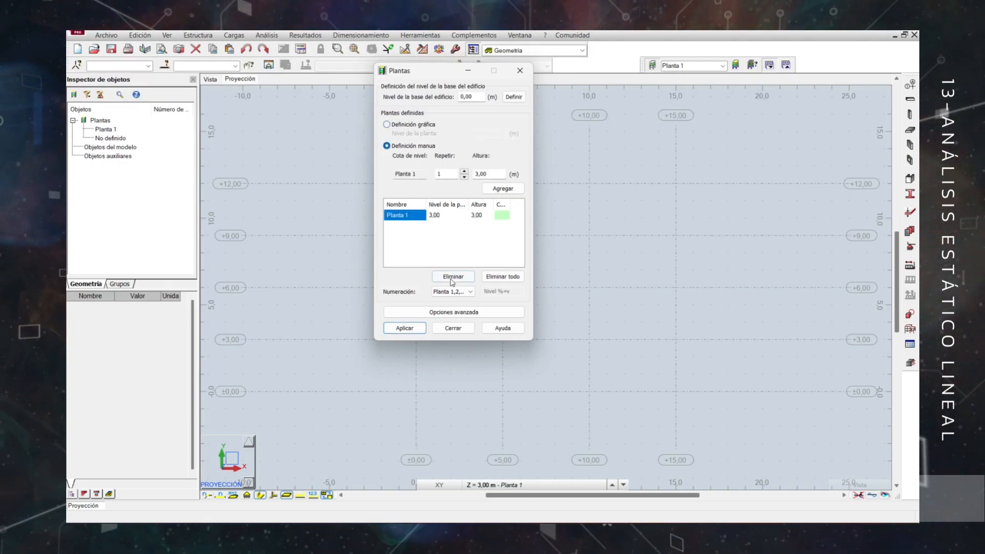
click(454, 277)
drag(446, 174, 430, 174)
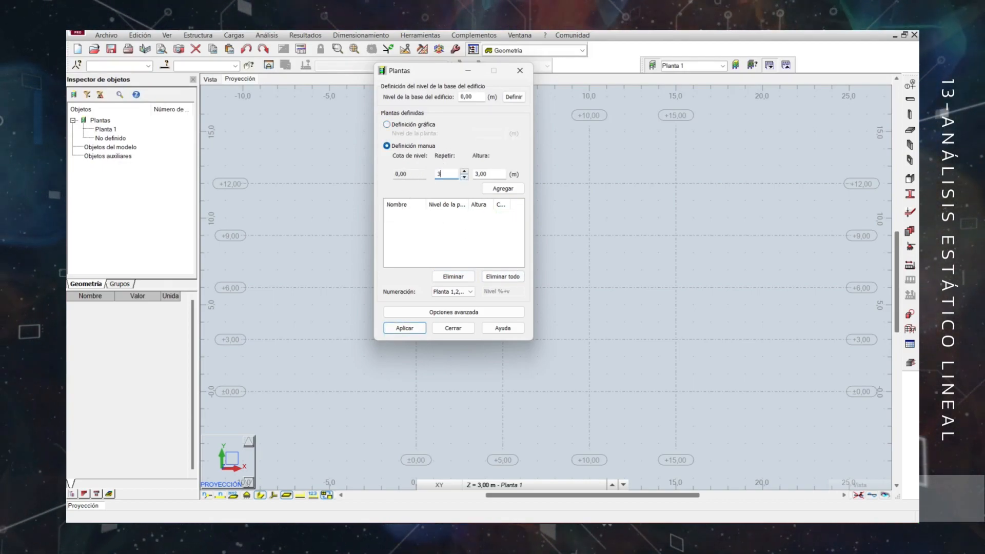
click(502, 188)
click(404, 328)
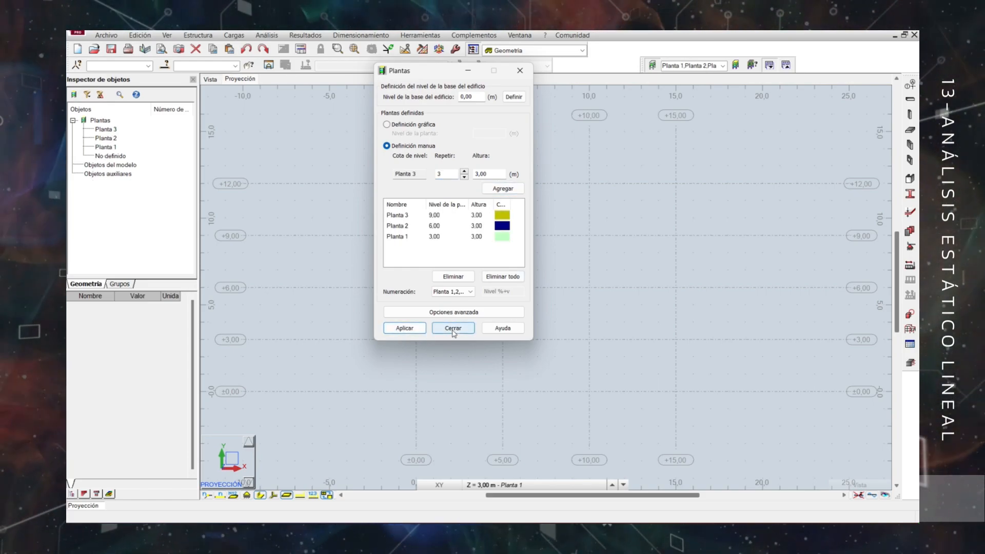
click(453, 328)
Set up a new column as a reinforced concrete pillar (Pilar de hormigón armado) with section C50X50cm.
click(210, 79)
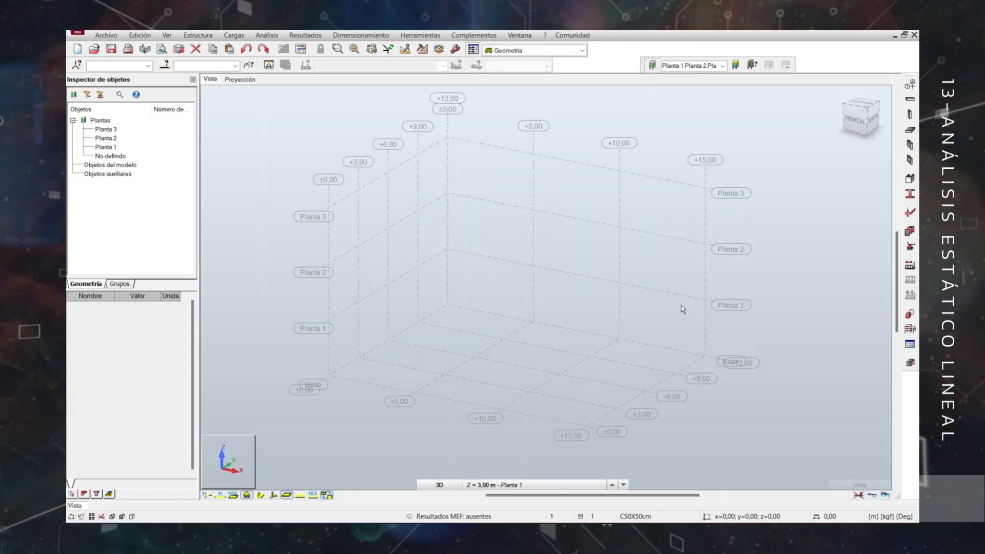
shift+middle_drag(827, 315, 765, 345)
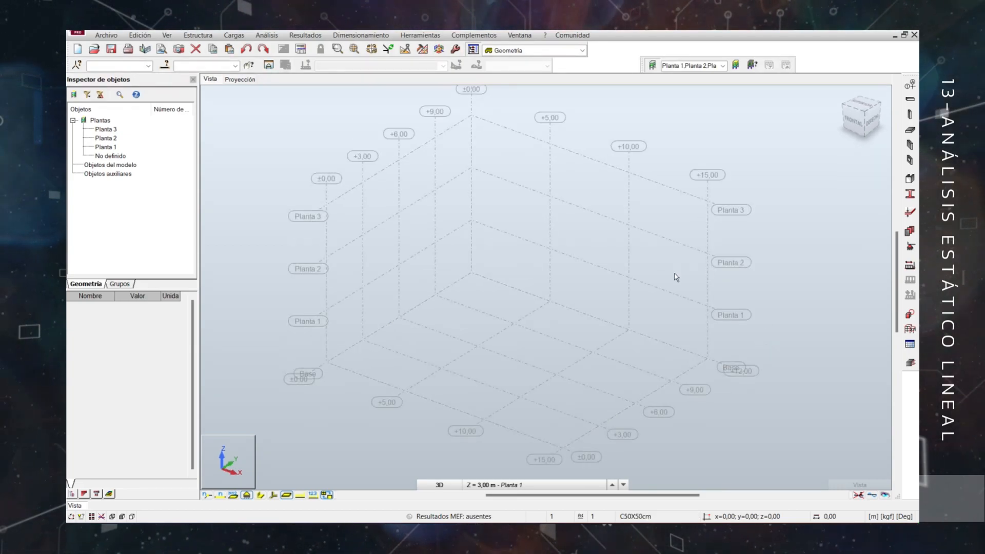
scroll(676, 277, down, 1)
click(239, 81)
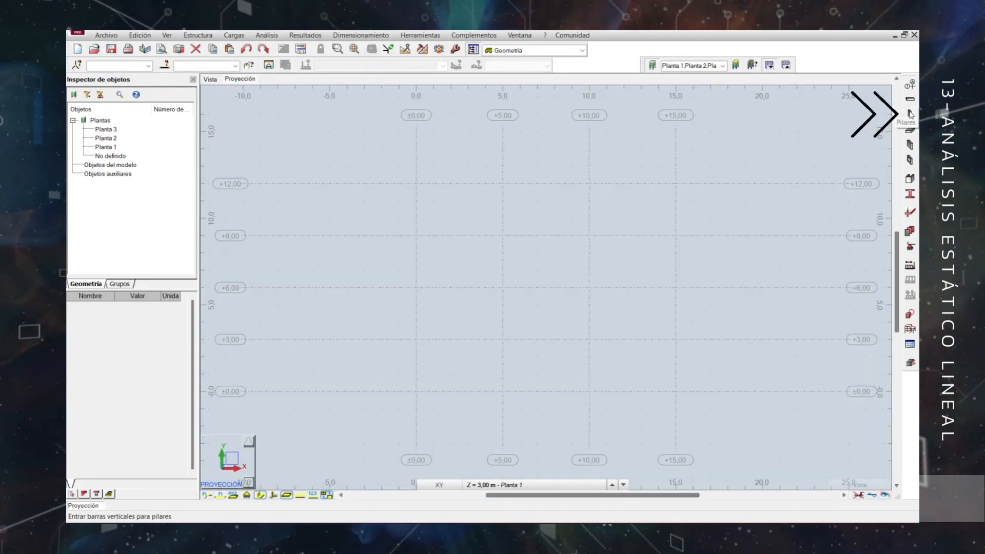
click(910, 114)
click(849, 140)
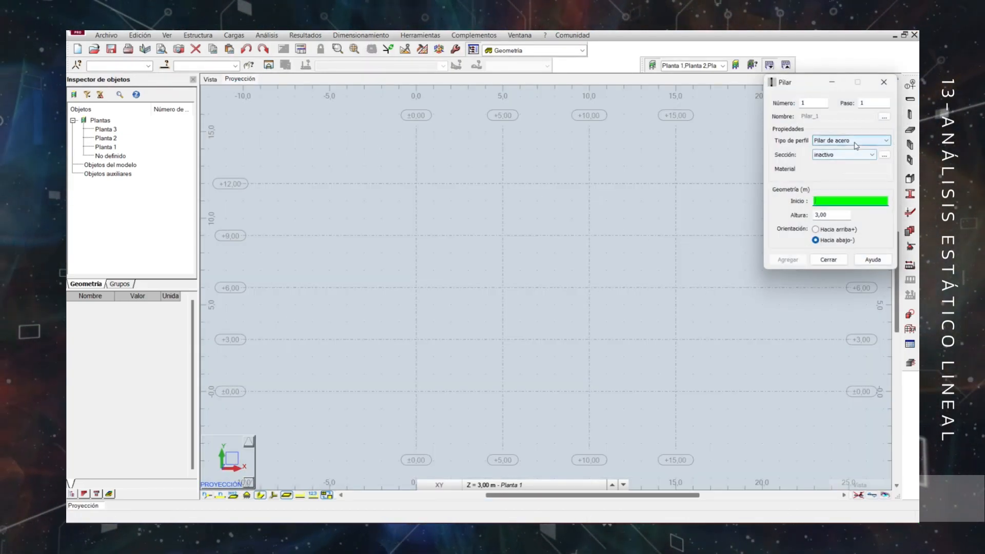
click(858, 160)
click(842, 156)
click(822, 165)
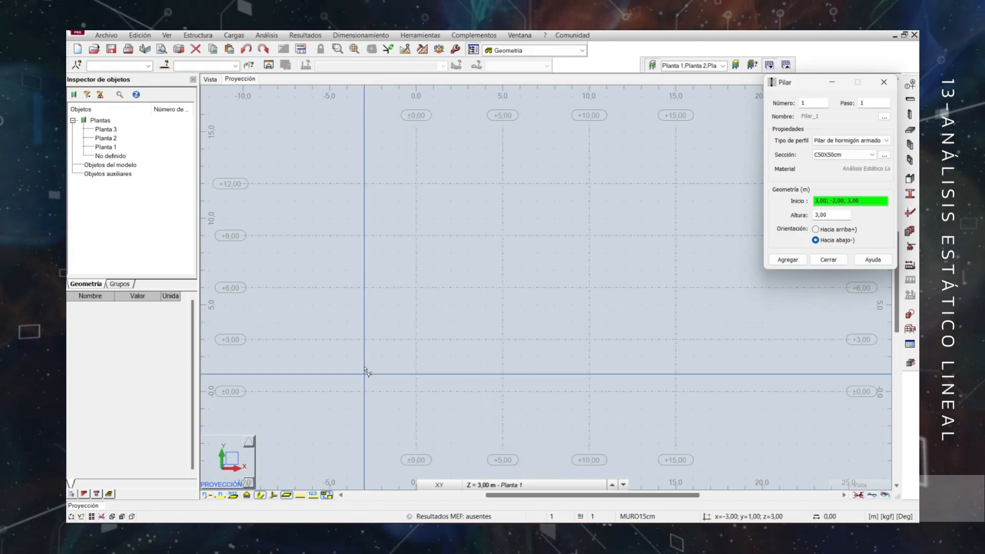
Place C50X50cm columns at the grid intersections of X = 0, 5 and 10 m with Y = 0, 3 and 6 m.
click(416, 391)
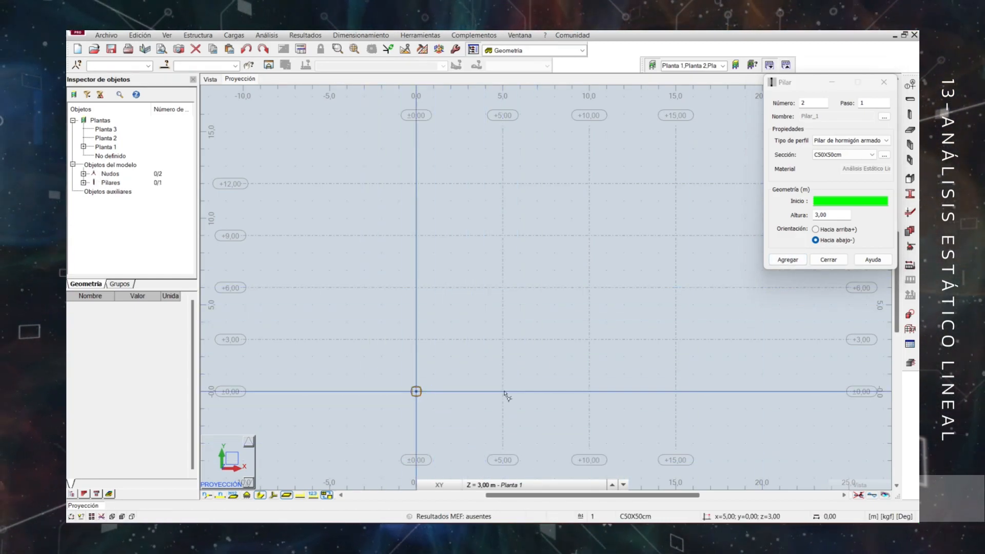
click(503, 391)
click(503, 339)
click(503, 287)
click(416, 287)
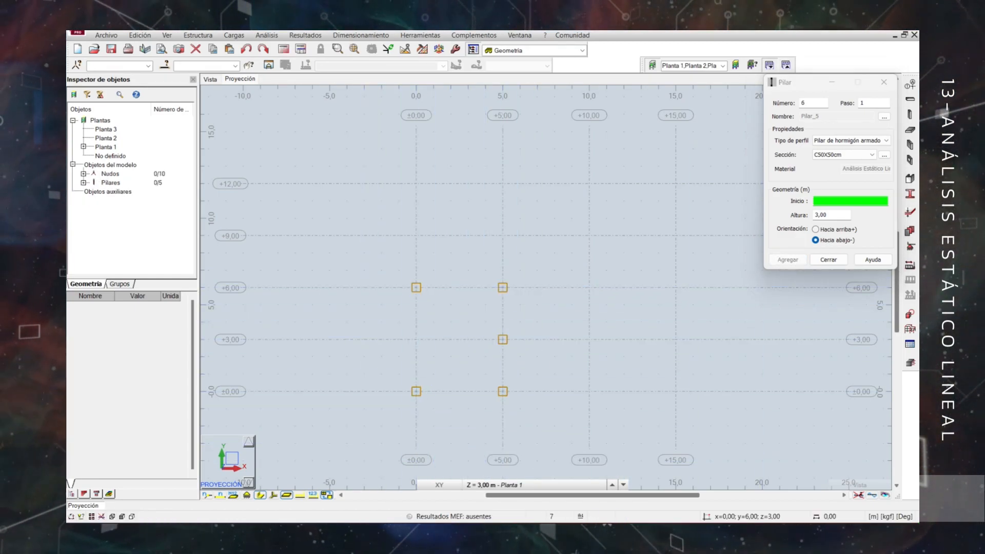
click(417, 340)
click(589, 340)
click(589, 288)
click(589, 392)
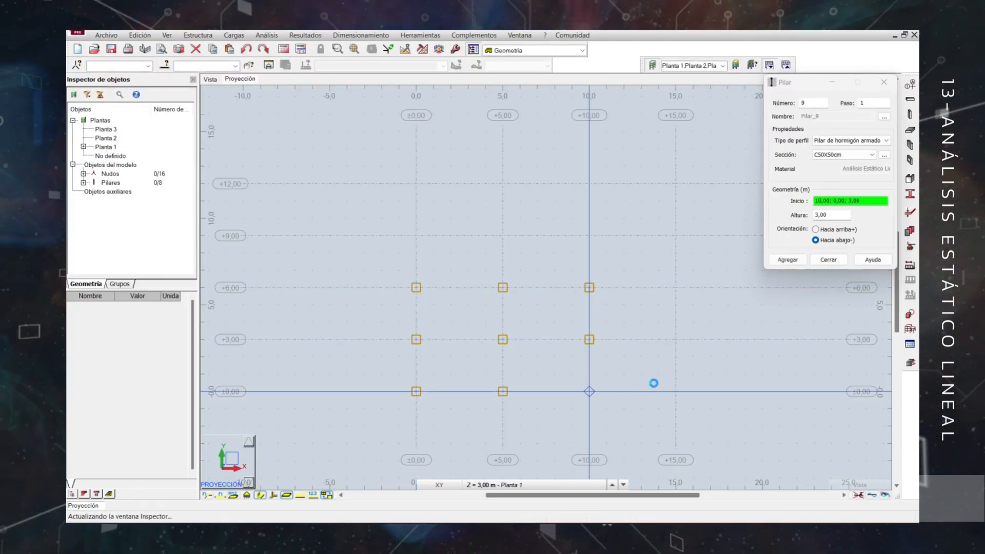
Place columns along X = 15 m from Y = 0 to 12 m and at X = 10 m for Y = 12 and 9 m, and finish column placement.
click(676, 392)
click(676, 339)
click(675, 288)
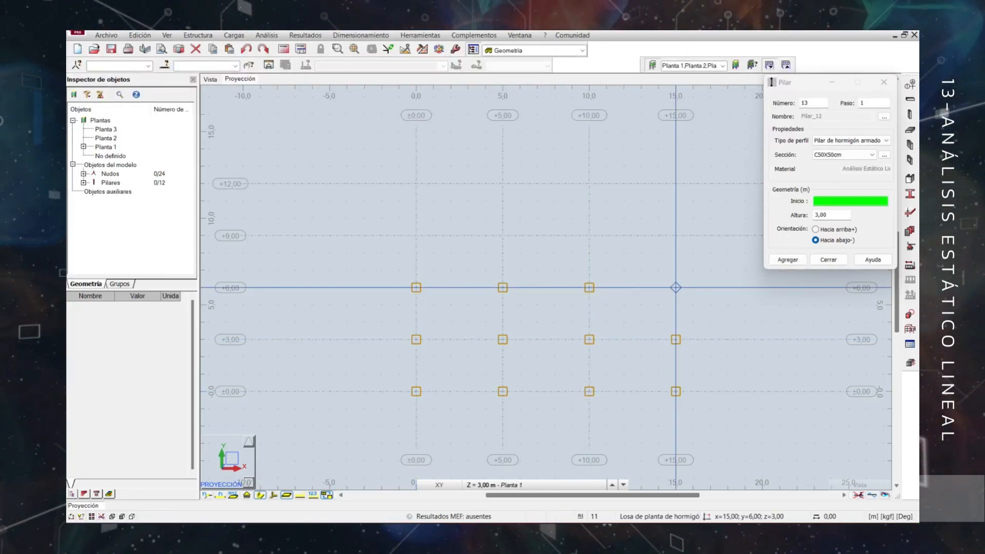
click(676, 236)
click(676, 183)
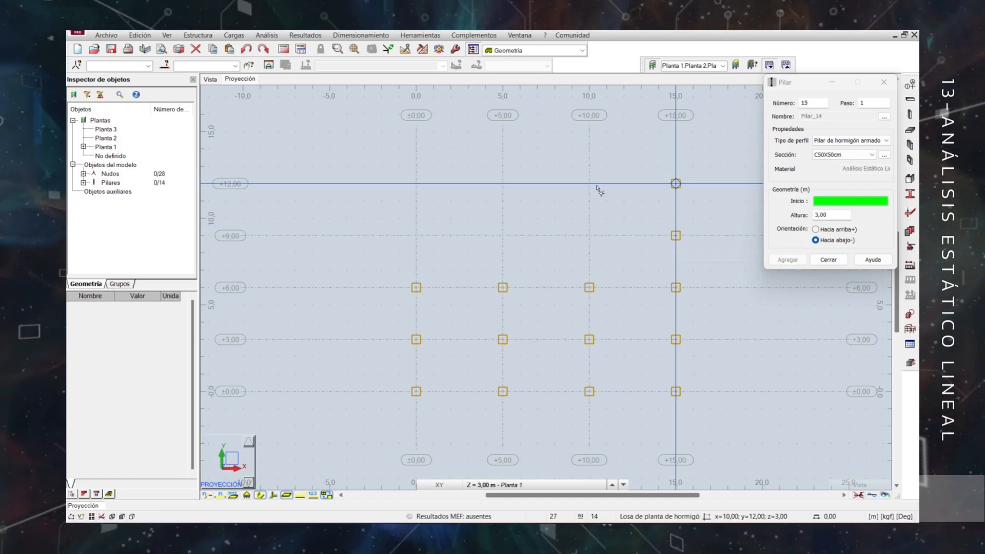
click(589, 183)
click(589, 235)
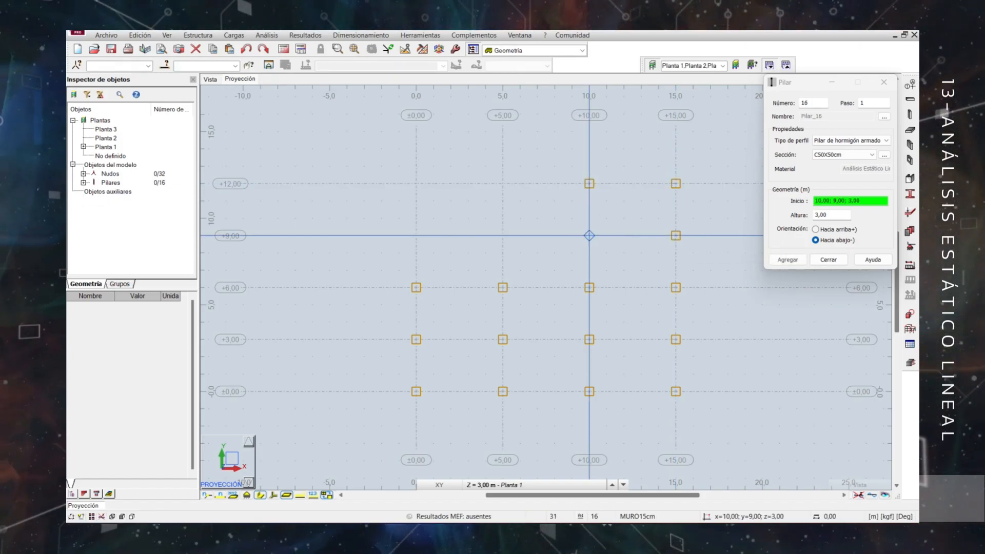
click(829, 260)
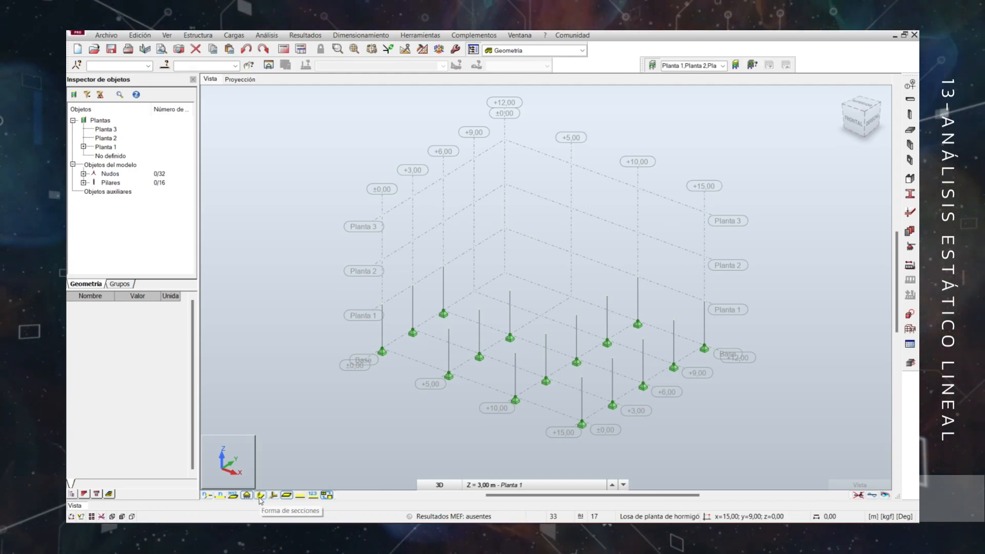
Turn on the section shape display in the 3D view and return to the plan projection.
click(261, 495)
scroll(765, 385, up, 3)
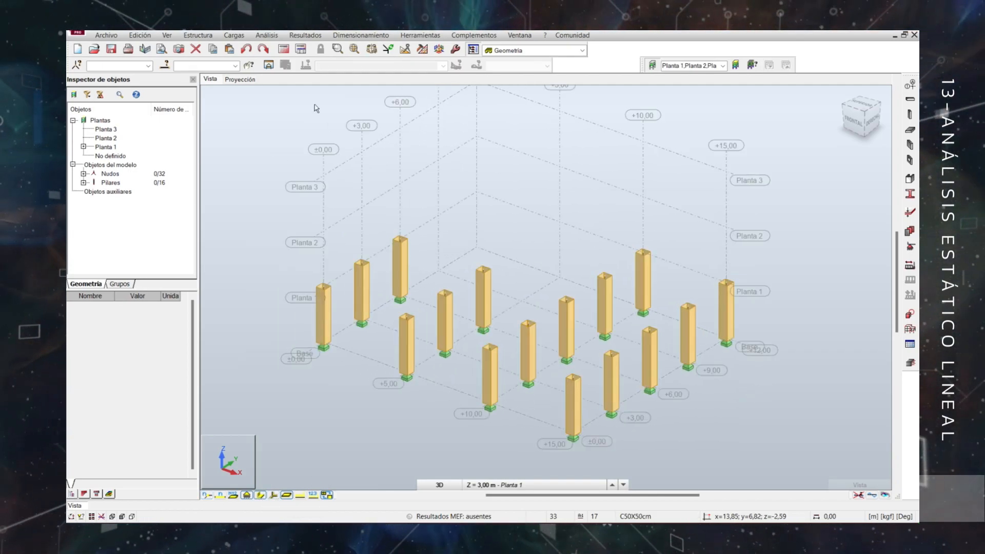
click(237, 79)
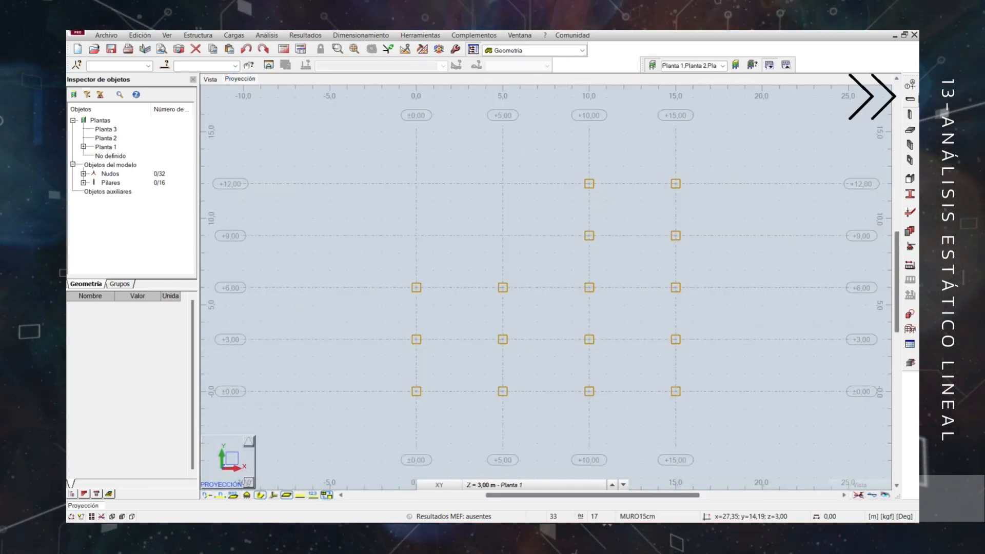
Set up a new beam as a reinforced concrete beam (Viga de hormigón armado) with section V30X40cm.
click(914, 99)
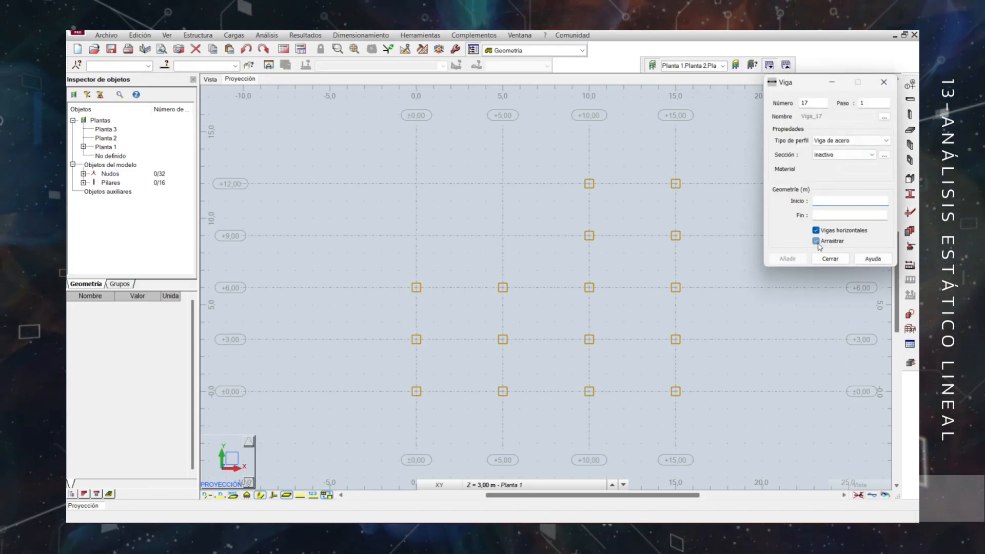
click(872, 140)
click(862, 154)
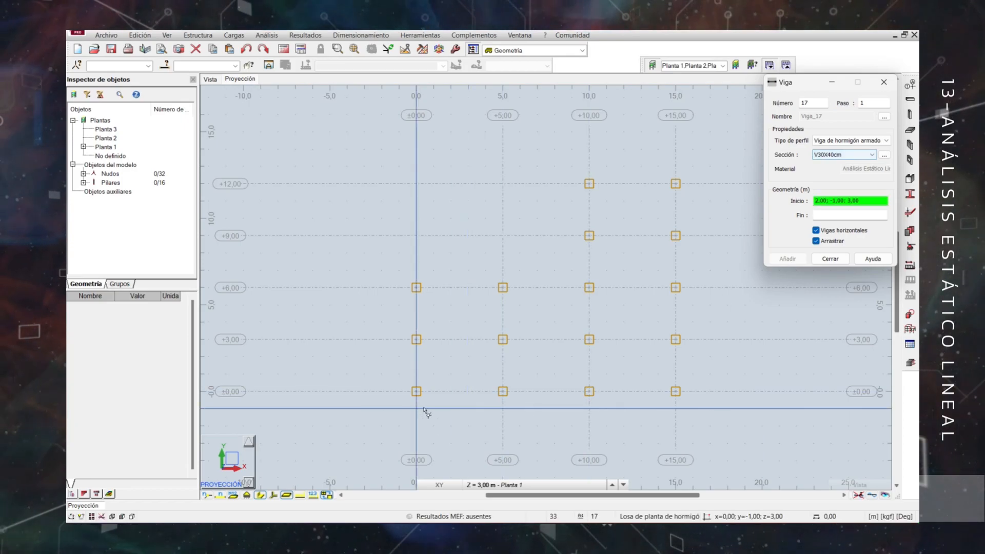
Draw chained V30X40cm beams from the origin along Y = 0 to X = 15 m, and along X = 15 m up to Y = 9 m.
click(416, 392)
click(503, 391)
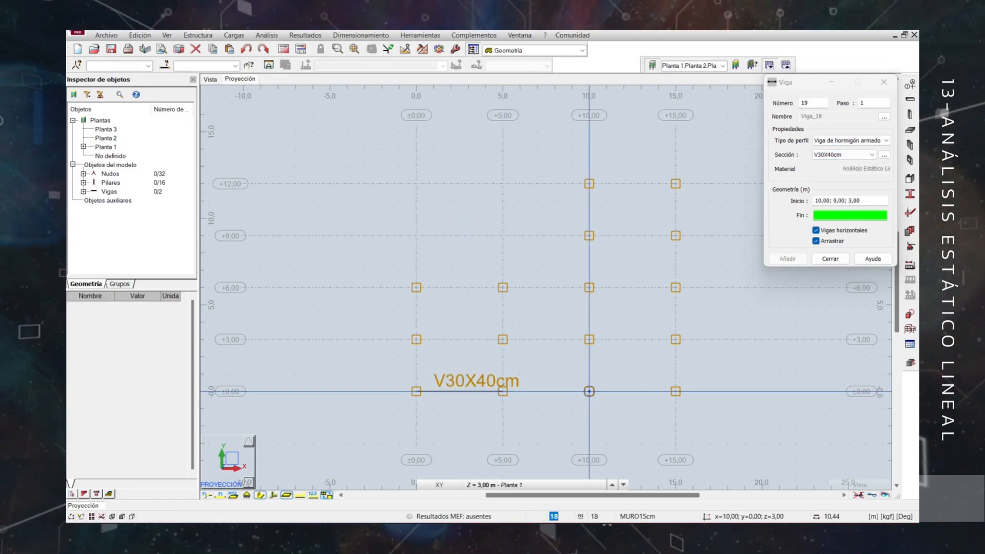
click(589, 391)
click(676, 391)
click(676, 340)
click(676, 288)
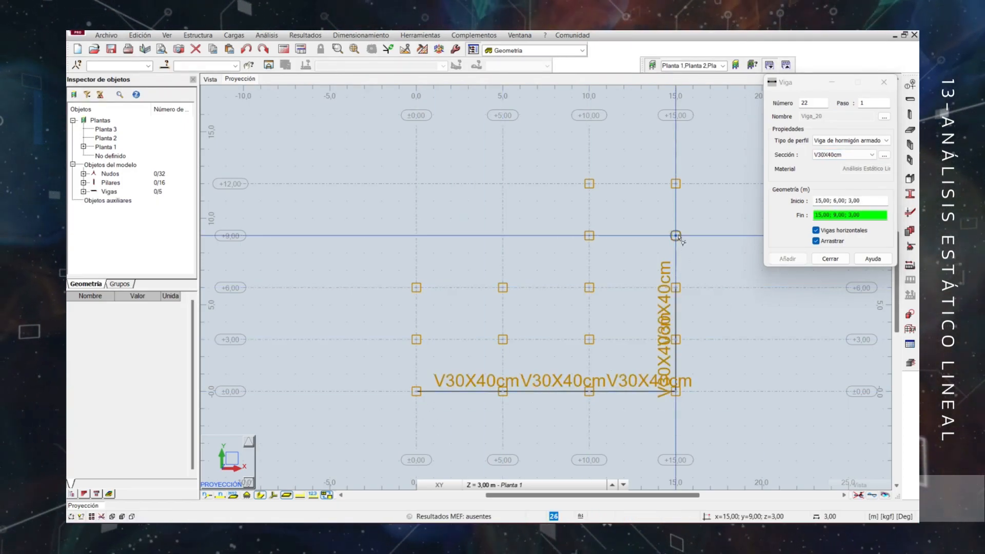
click(676, 236)
Close the perimeter beams along Y = 12 m to X = 10 m, down to Y = 6 m, across to X = 0, and back to the origin.
click(589, 183)
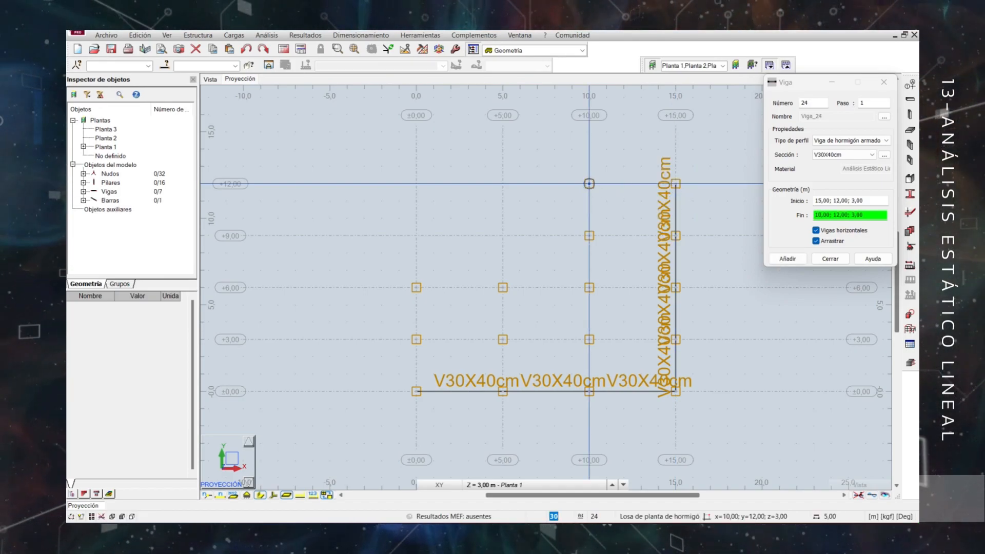
click(589, 235)
click(590, 288)
click(503, 288)
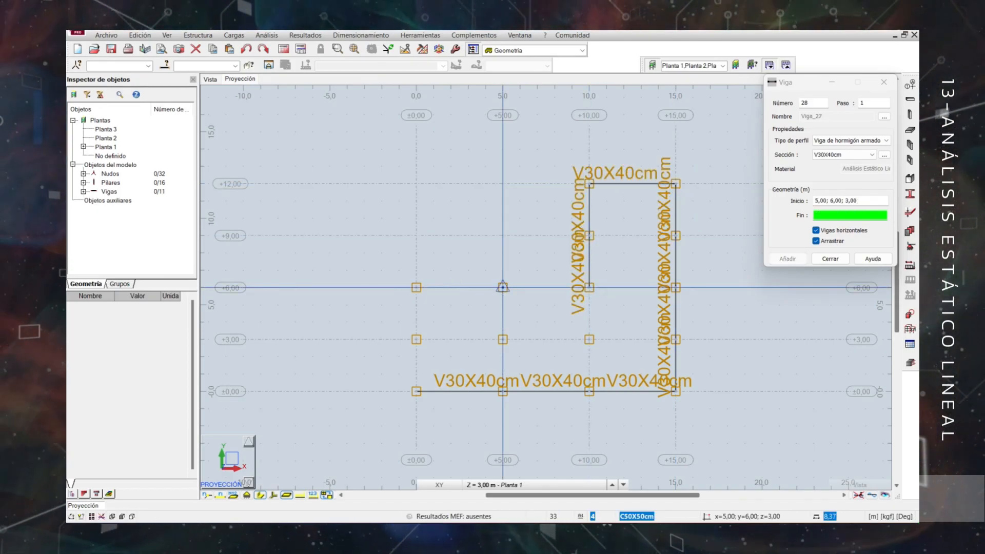
click(416, 288)
click(416, 340)
click(416, 391)
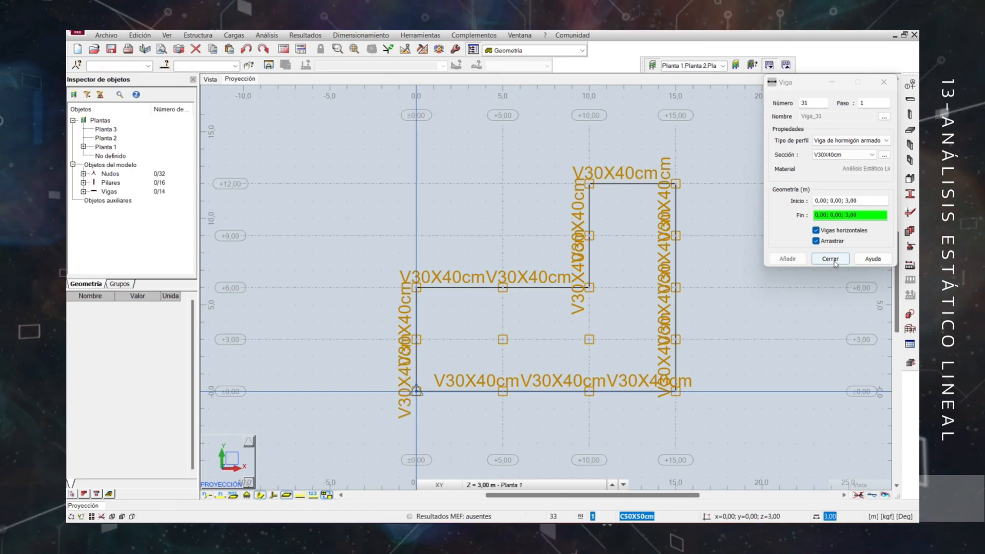
key(Escape)
Set the symbol size to 2 in the display attributes.
click(132, 516)
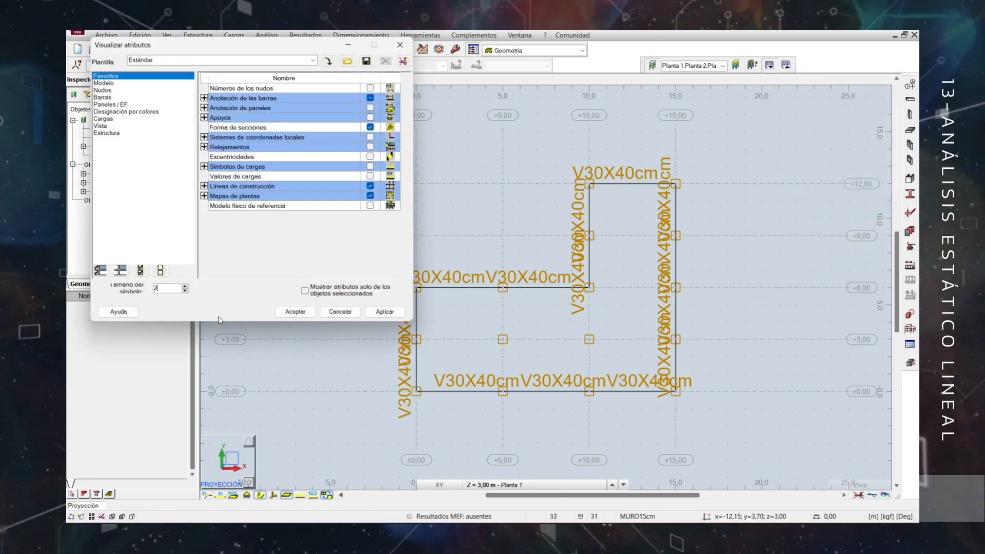
click(295, 312)
scroll(549, 319, up, 2)
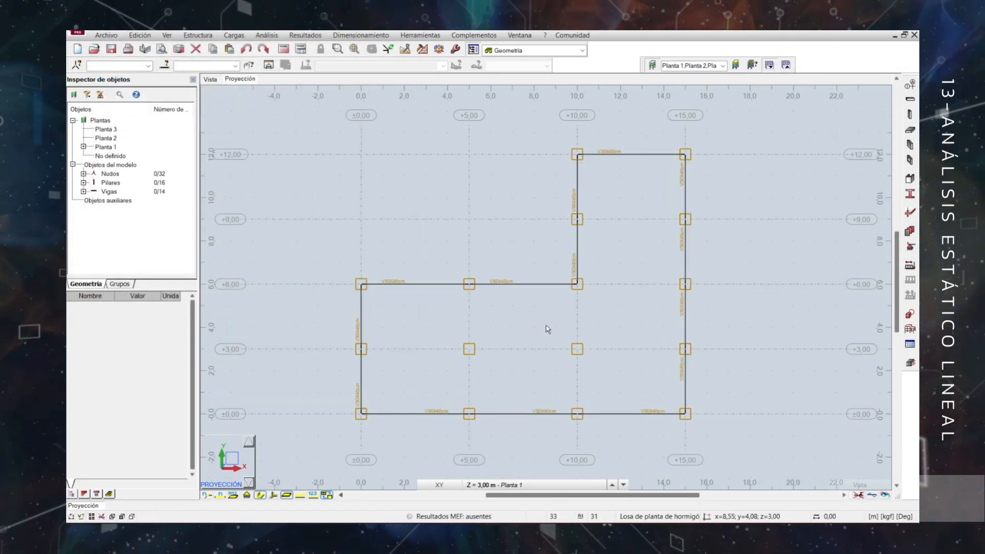
Draw chained V30X40cm beams along Y = 3 m from X = 0 to X = 15 m with Arrastrar enabled.
click(911, 97)
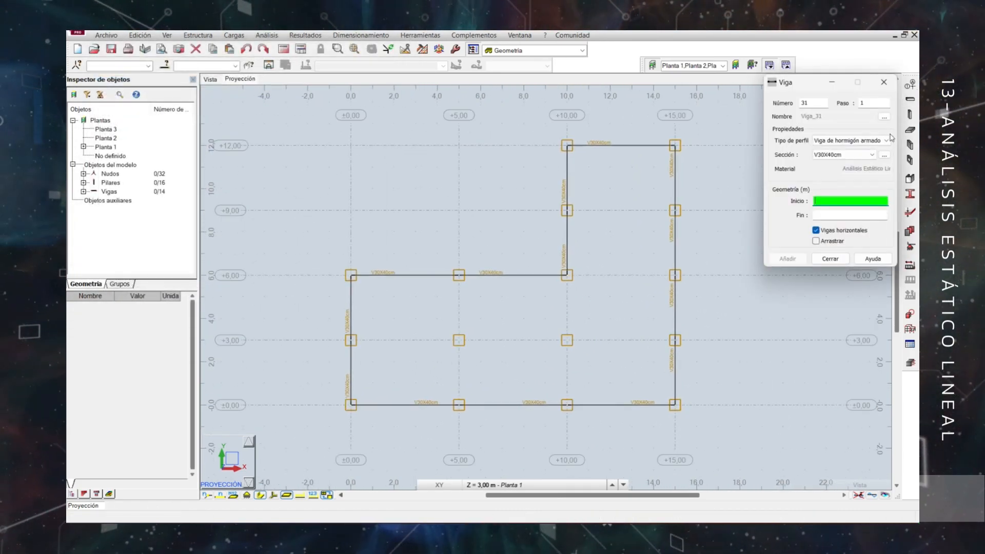
click(816, 241)
drag(350, 340, 567, 341)
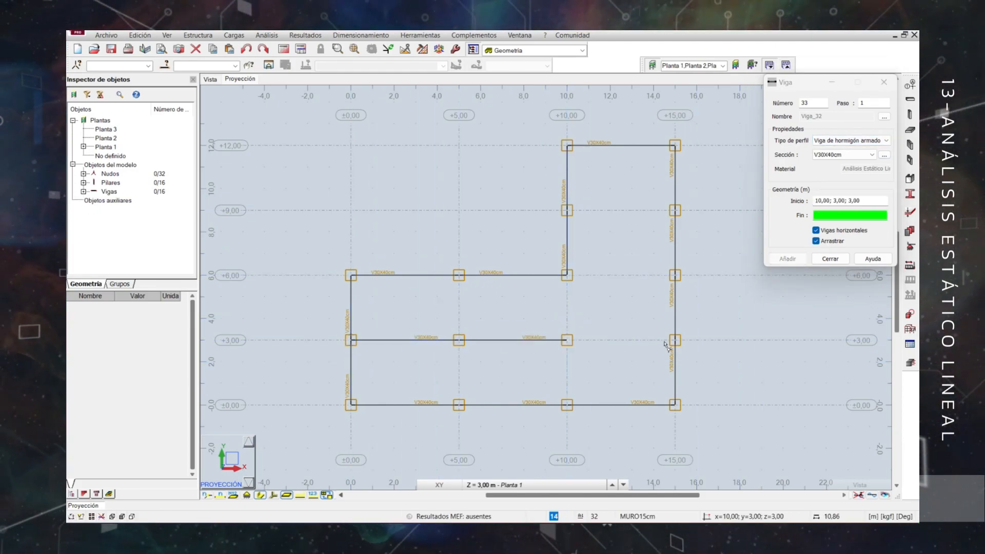
click(675, 340)
Disable Arrastrar and add separate beams between X = 10 and 15 m at Y = 6 m and Y = 9 m.
click(816, 241)
click(568, 276)
click(674, 275)
click(567, 211)
click(675, 210)
Add beams along X = 5 m and X = 10 m, each in two spans from Y = 0 to Y = 6 m, and finish beam placement.
click(458, 405)
click(459, 340)
click(459, 341)
click(459, 276)
click(567, 405)
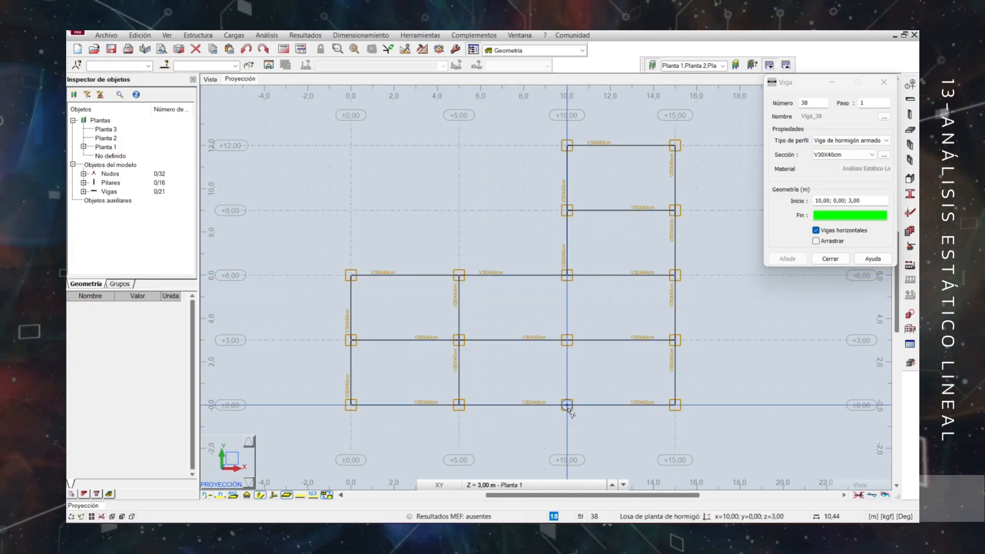
click(567, 340)
click(567, 340)
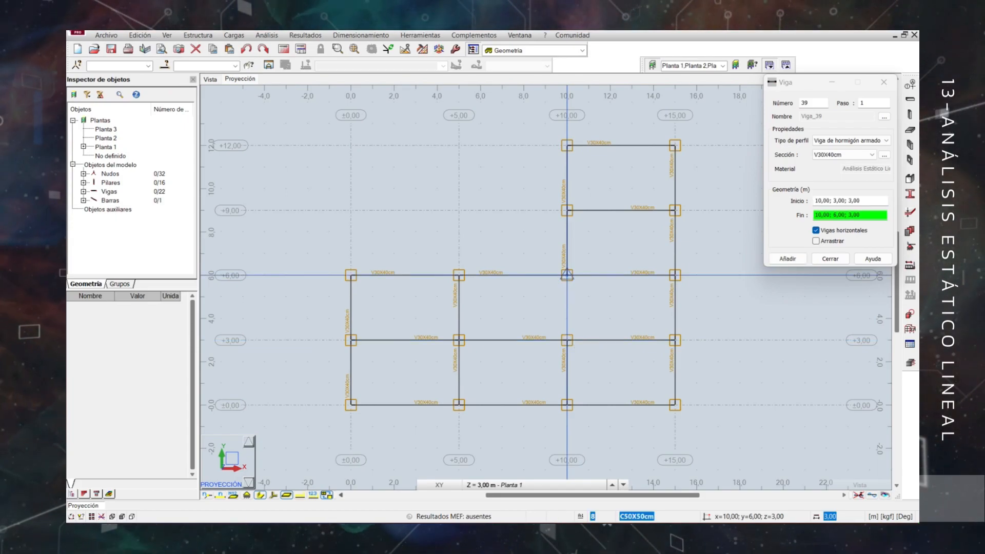
click(567, 275)
click(832, 258)
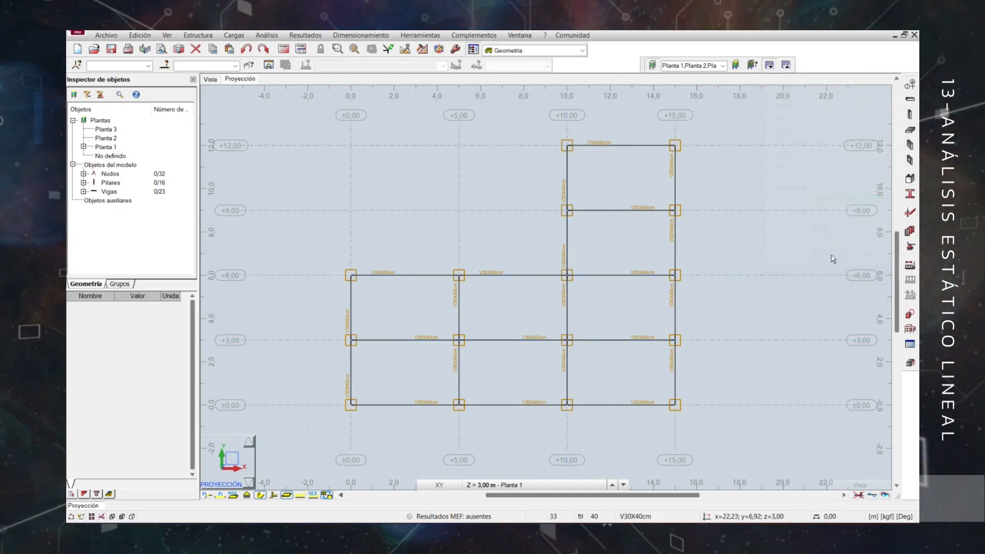
Start a rectangular floor slab definition on Planta 1 with the LOSA20cm thickness.
click(209, 81)
shift+middle_drag(789, 387, 771, 392)
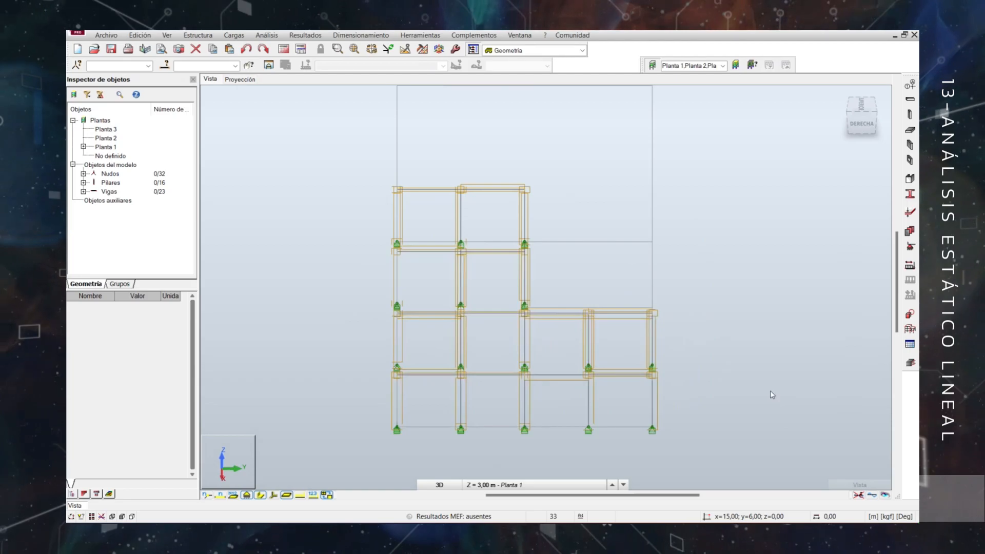
shift+middle_drag(697, 424, 753, 384)
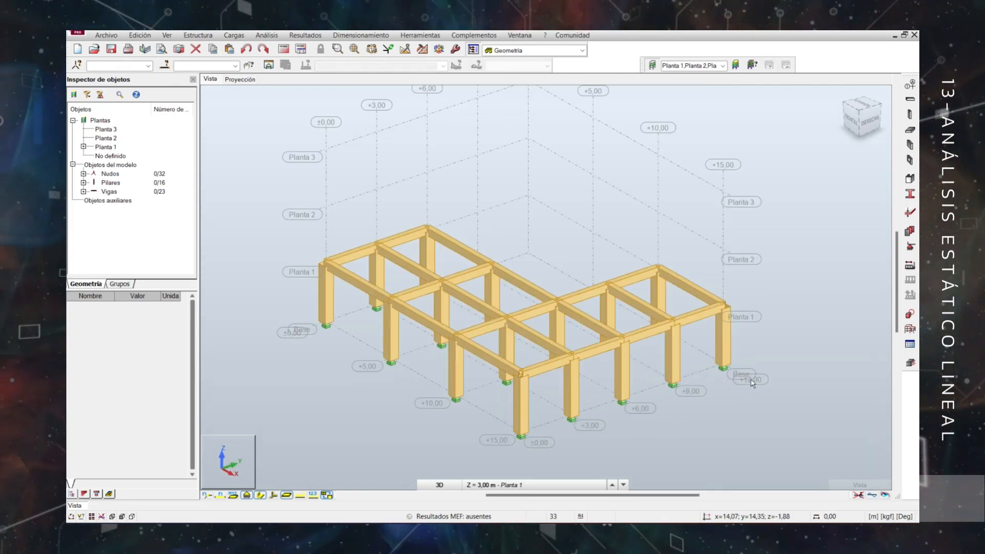
click(240, 79)
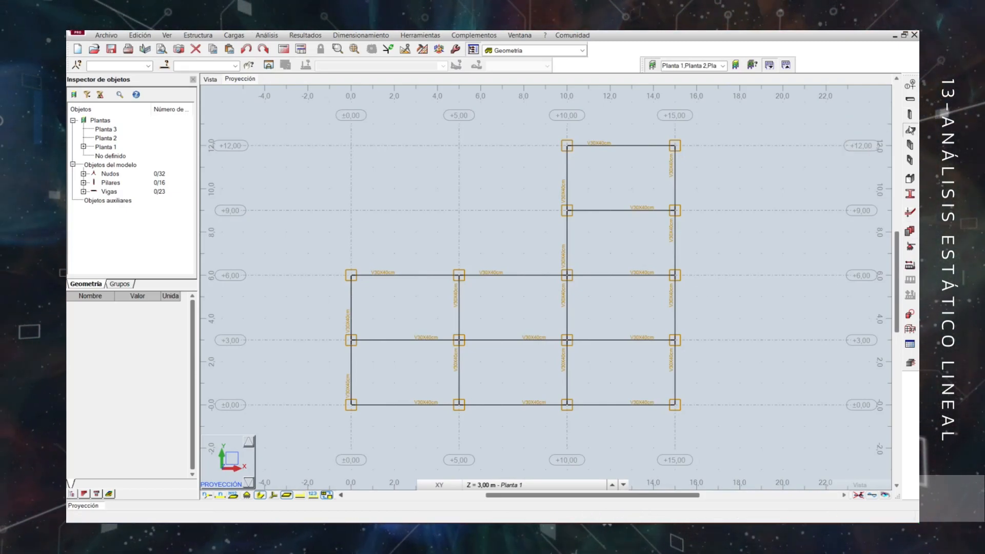
click(911, 130)
click(824, 202)
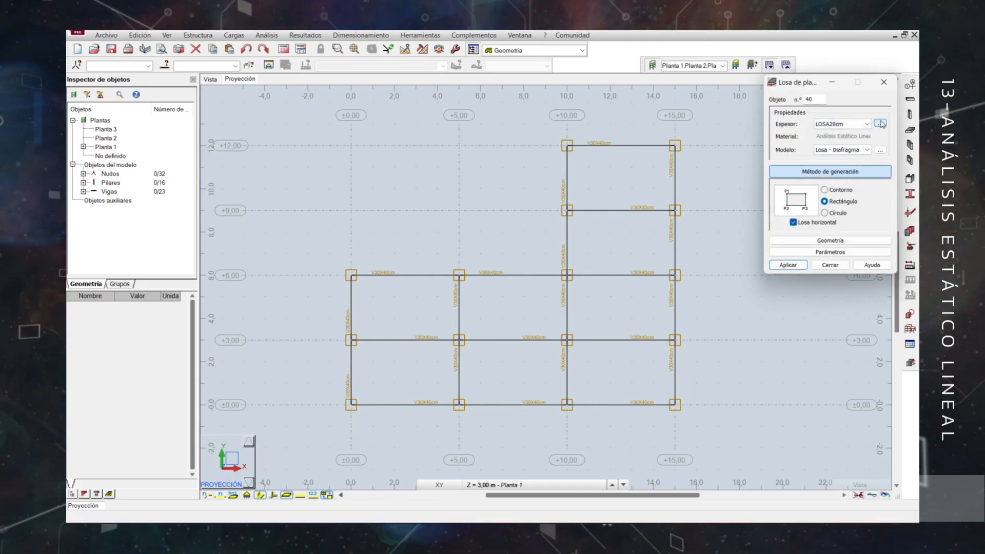
click(857, 125)
click(837, 134)
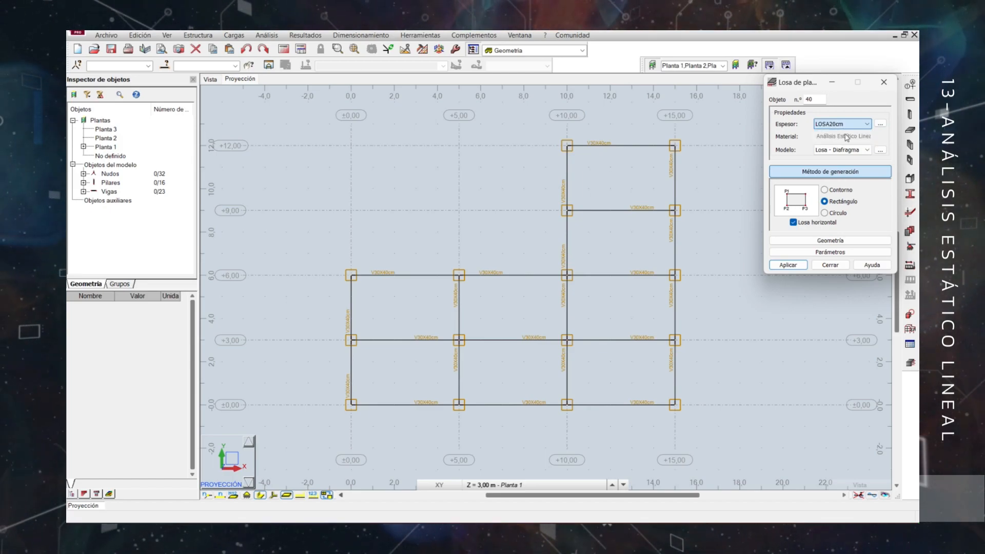
click(880, 125)
Add a slab calculation model named ANÁLISIS ESTÁTICO LINEAL without finite elements or rigid diaphragm, with simplified load transfer in two directions.
click(881, 150)
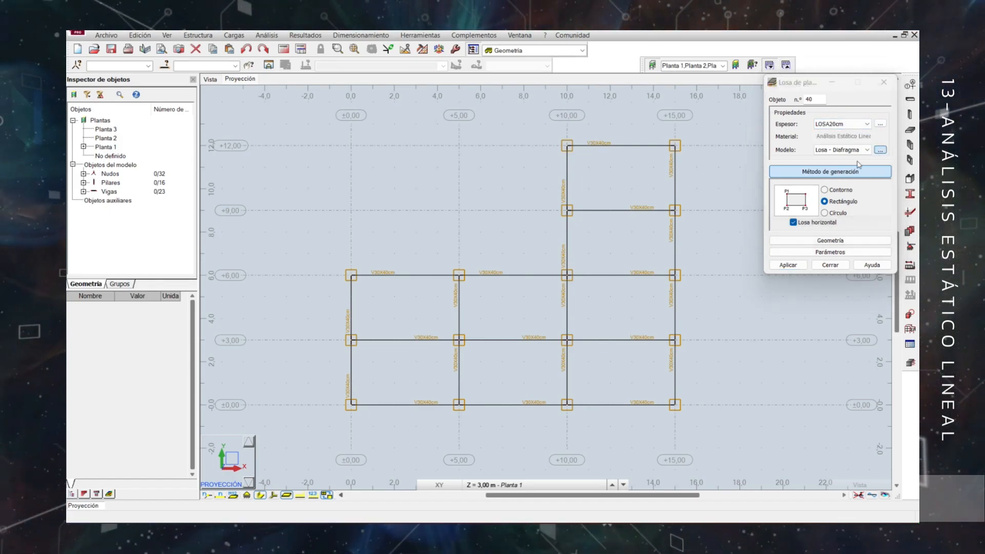
drag(800, 152, 330, 139)
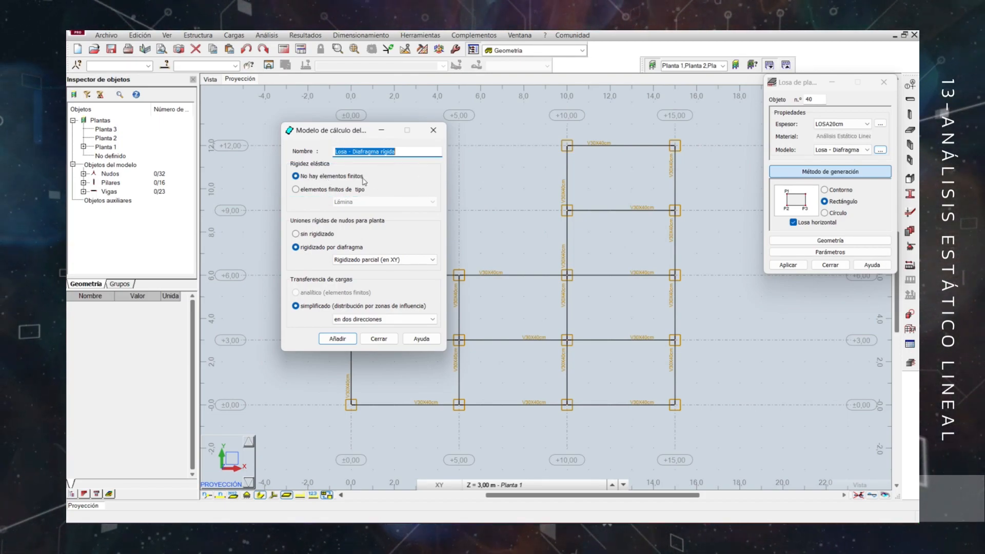
click(296, 235)
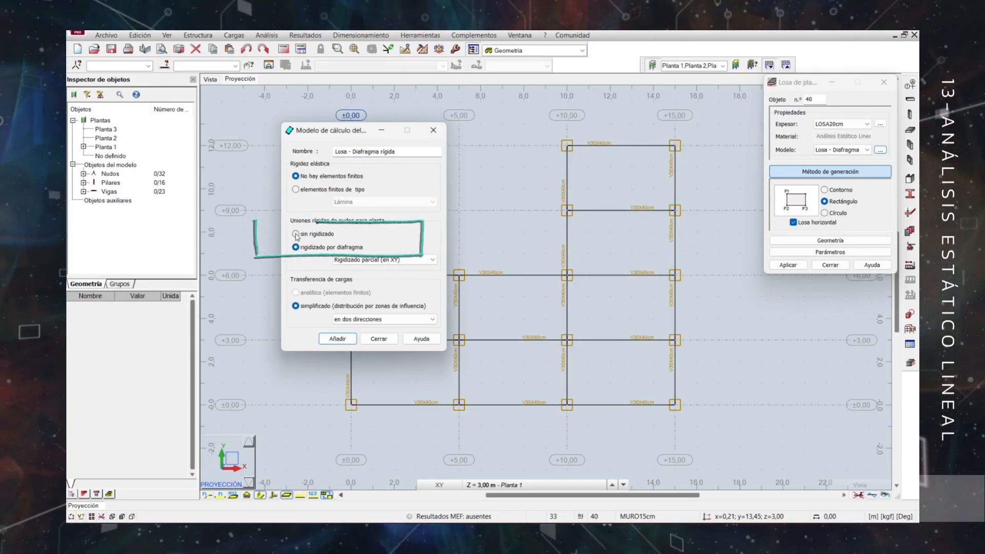
click(367, 319)
click(360, 329)
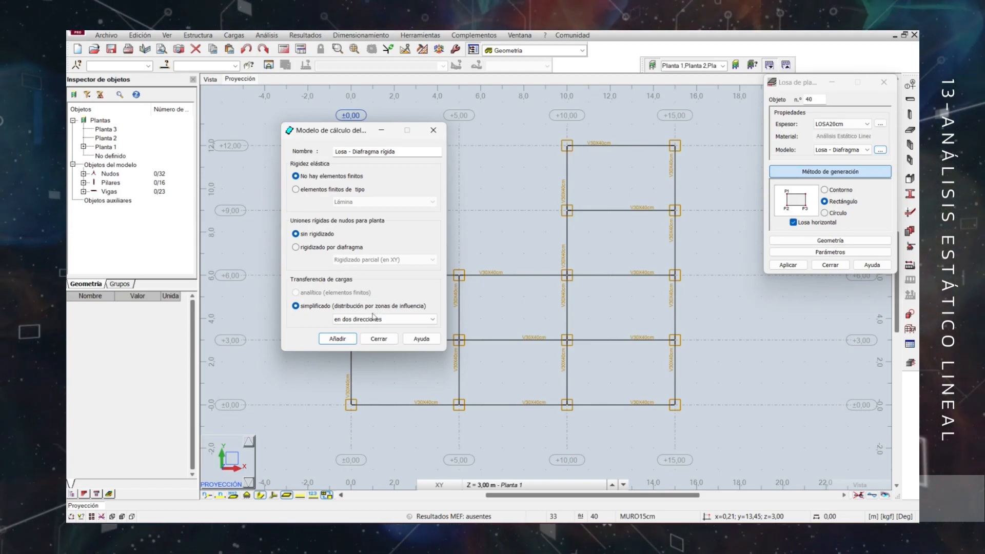
drag(415, 152, 315, 150)
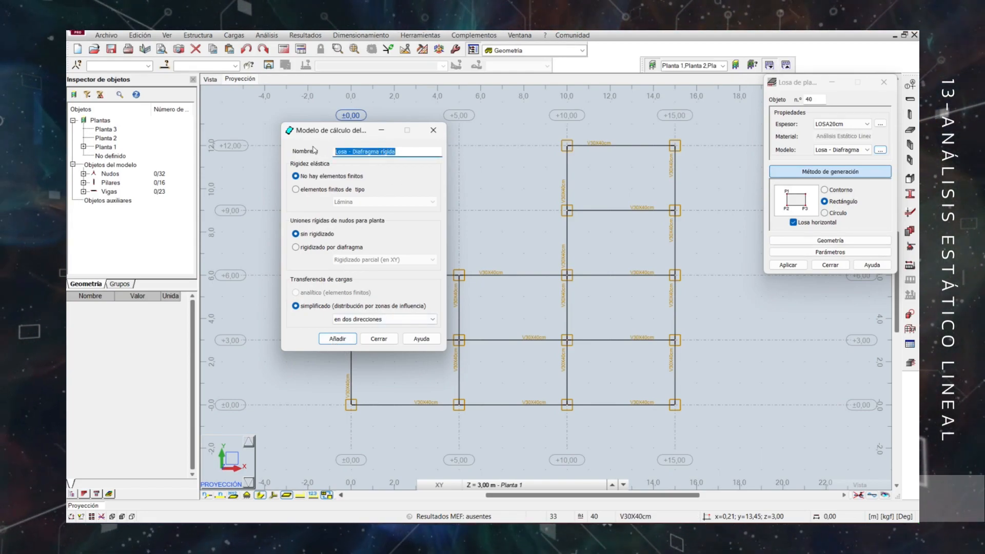
text(LISIS ESTÁTICO LINEAL)
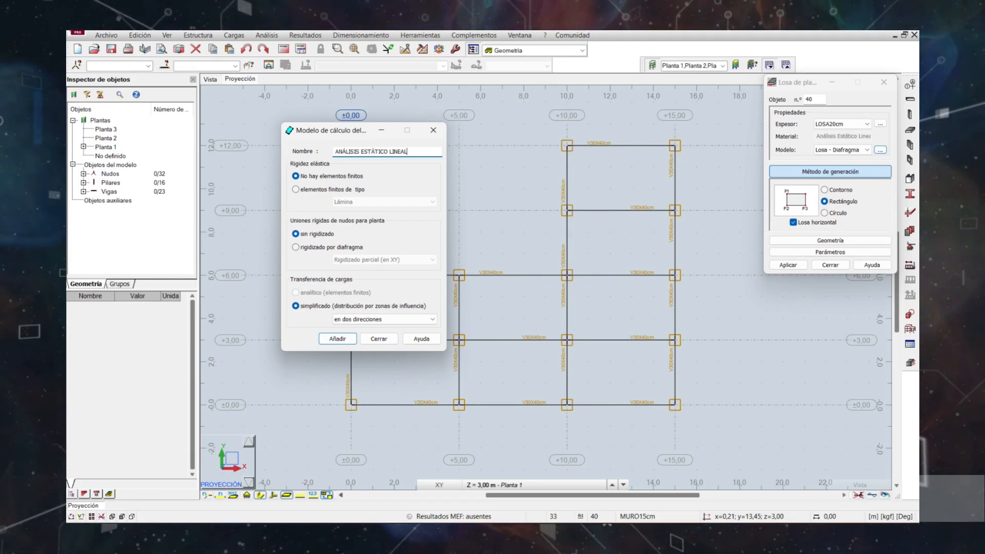
click(339, 339)
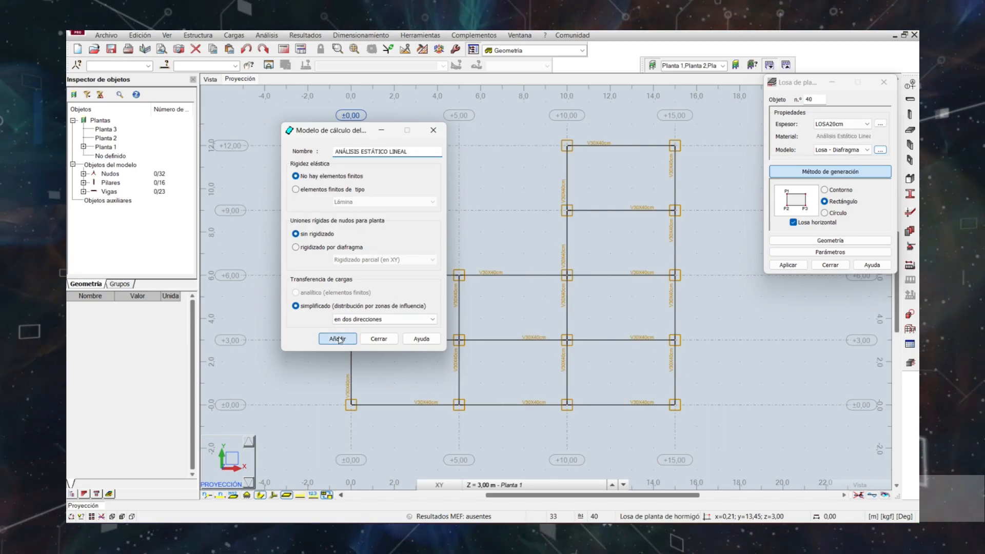
click(379, 339)
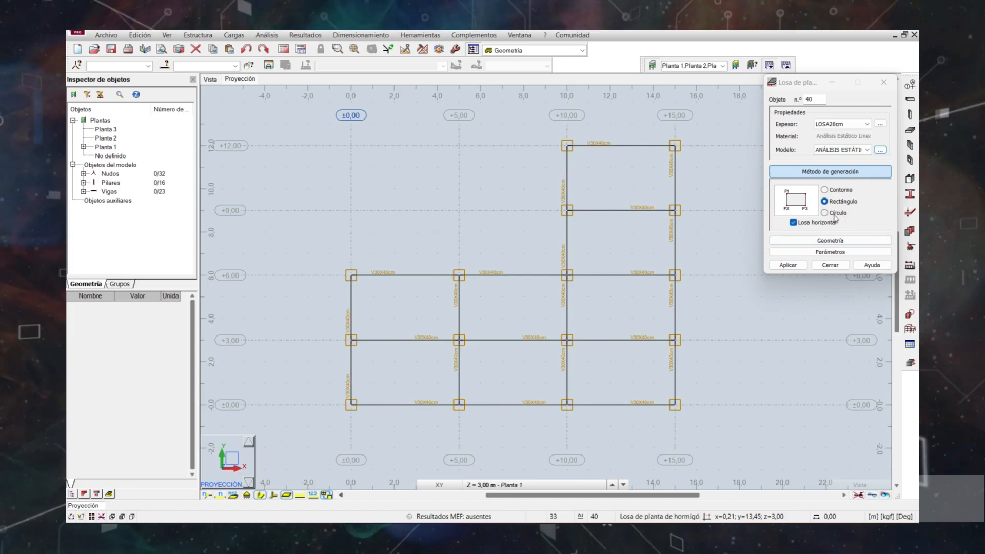
Place four rectangular LOSA20cm slabs in the bays between X = 10 and 15 m, from Y = 0 to Y = 12 m.
click(825, 204)
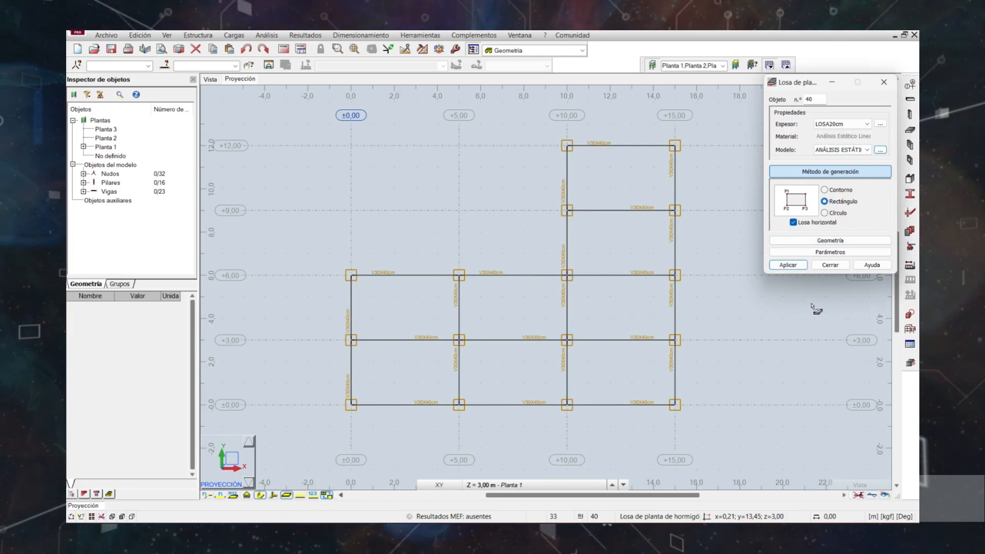
click(567, 405)
click(567, 340)
click(654, 345)
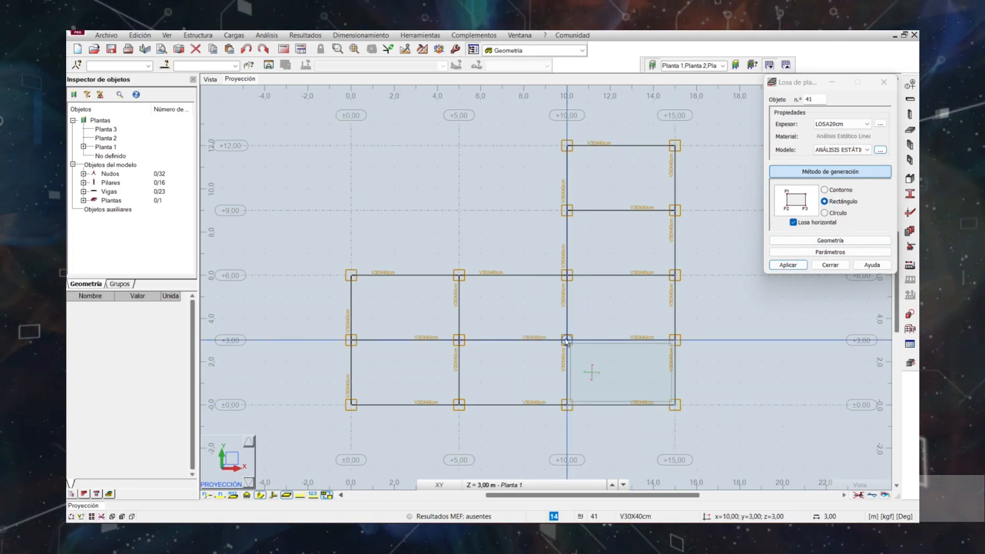
click(569, 277)
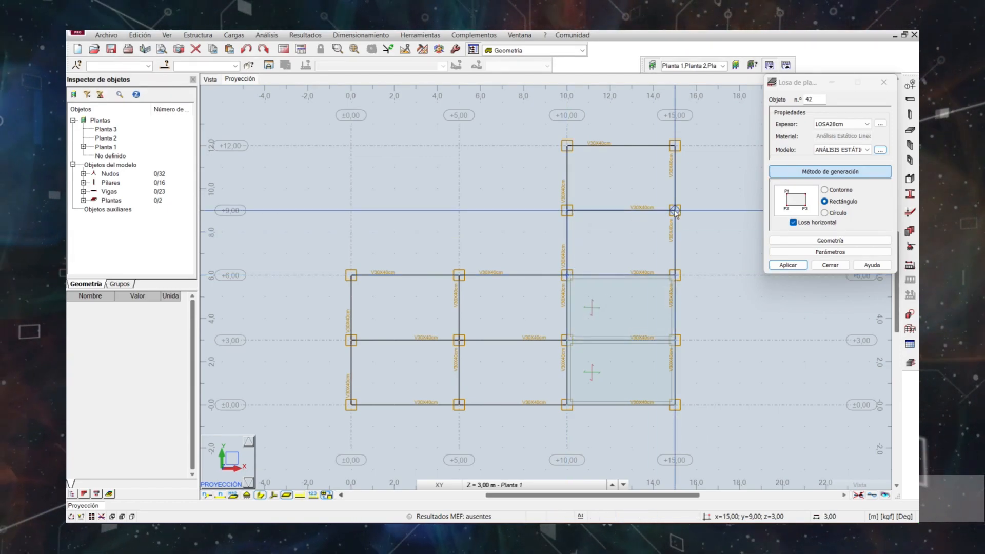
click(567, 211)
click(566, 148)
click(674, 146)
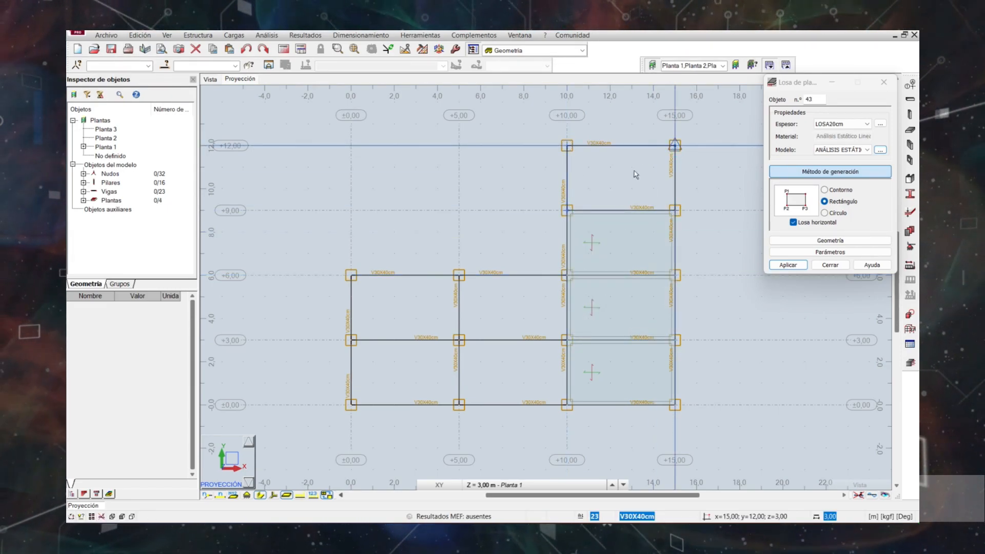
Place rectangular slabs in the four bays between X = 0 and 10 m, from Y = 0 to 6 m, and finish slab placement.
click(352, 405)
click(352, 340)
click(460, 338)
click(567, 340)
click(355, 277)
click(461, 276)
click(460, 340)
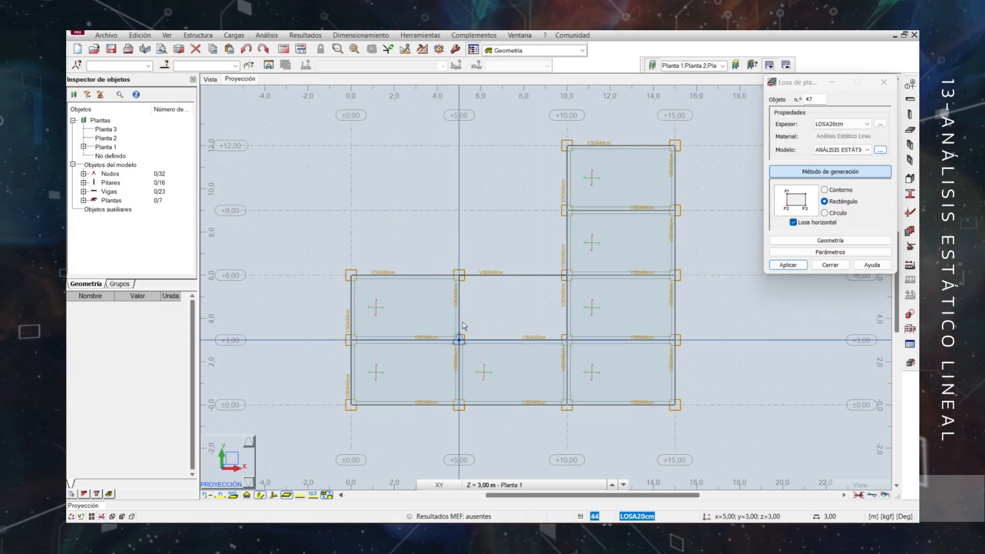
click(460, 276)
click(568, 276)
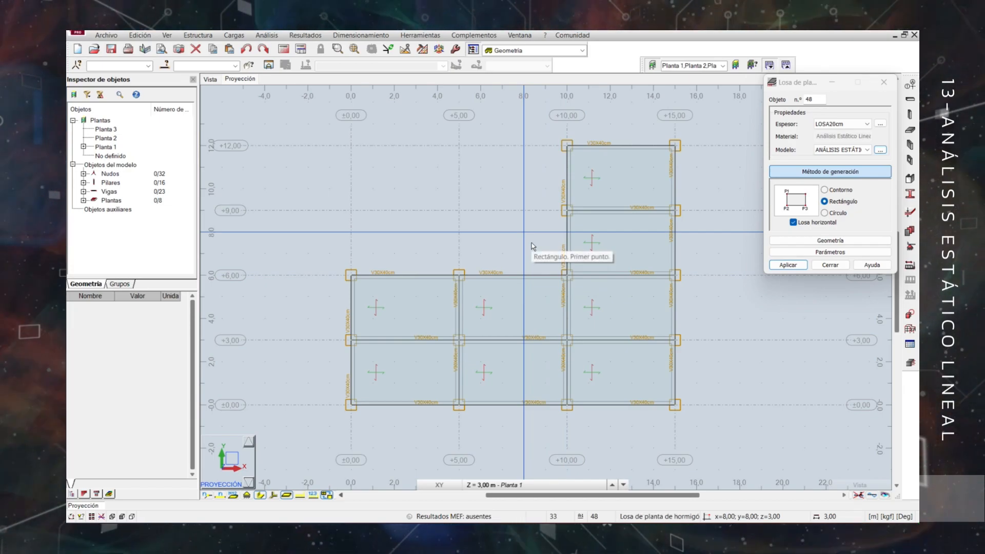
click(831, 266)
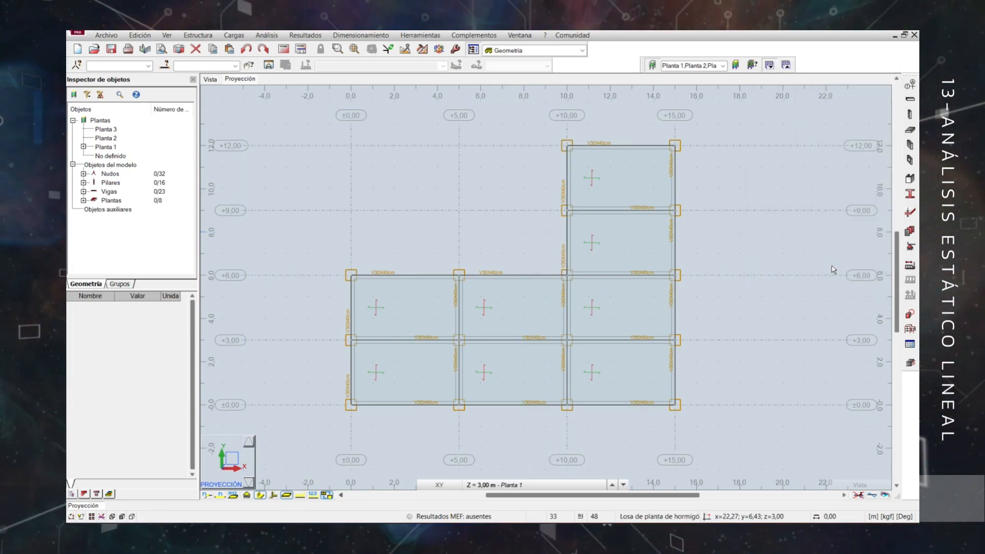
Start wall placement on Planta 1 with the MURO15cm thickness.
click(210, 80)
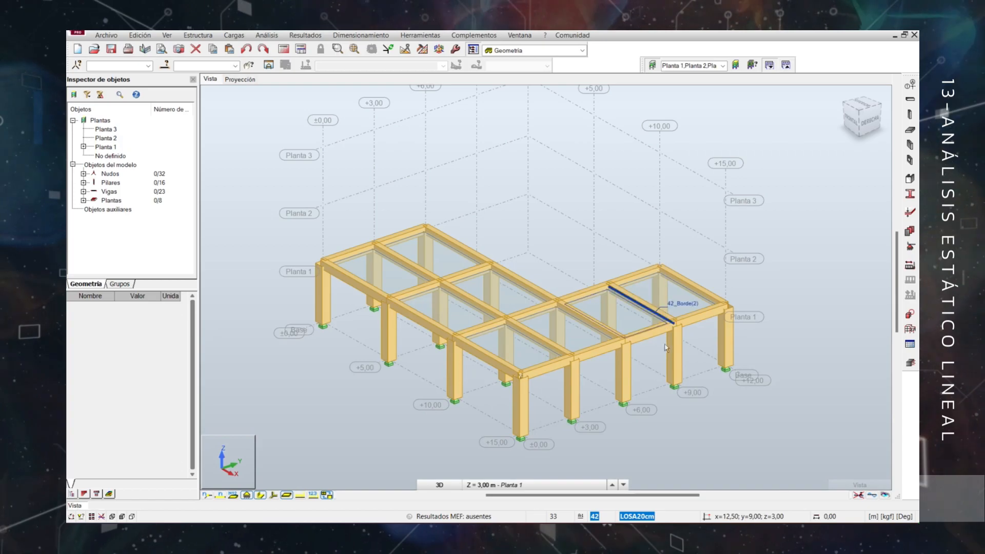
scroll(739, 277, up, 3)
scroll(622, 327, down, 2)
shift+middle_drag(620, 328, 594, 337)
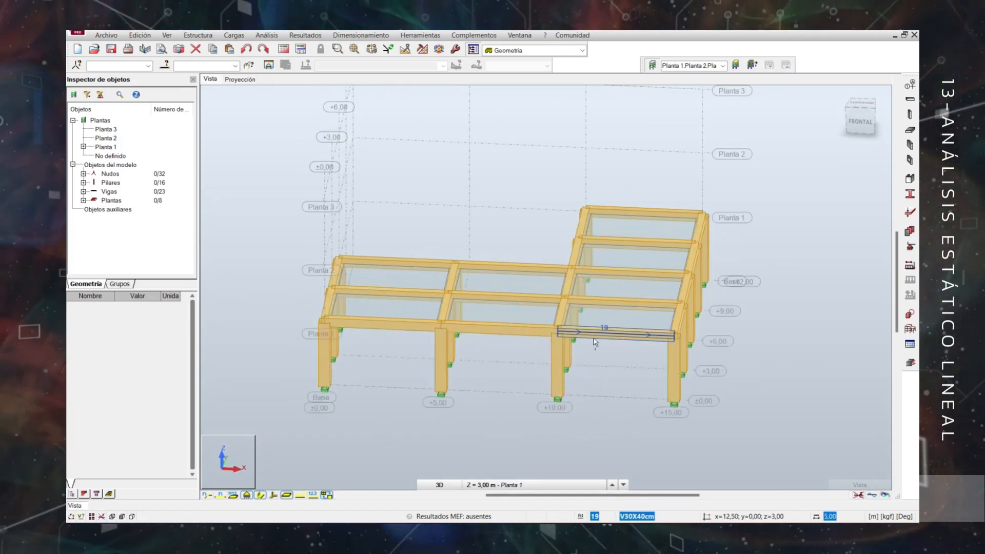
click(241, 80)
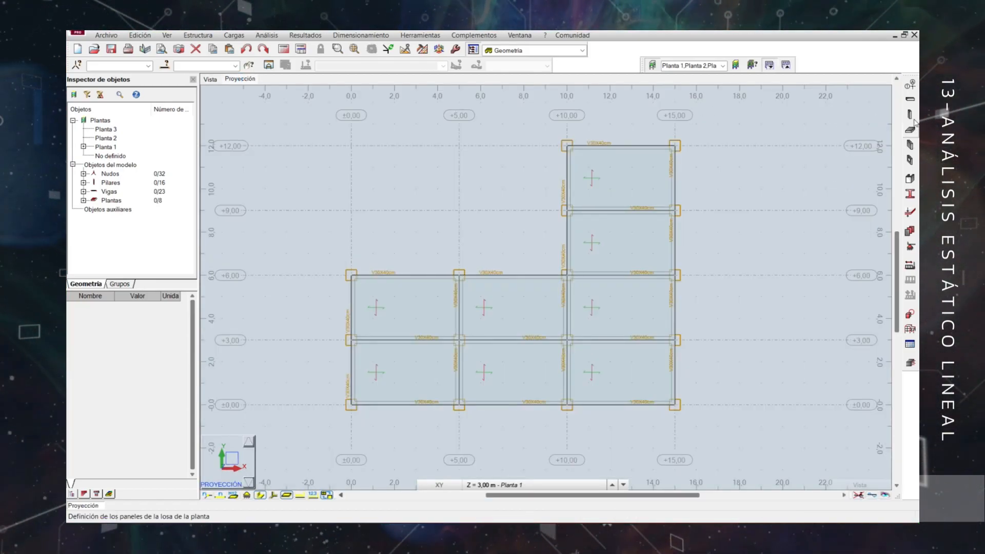
click(911, 147)
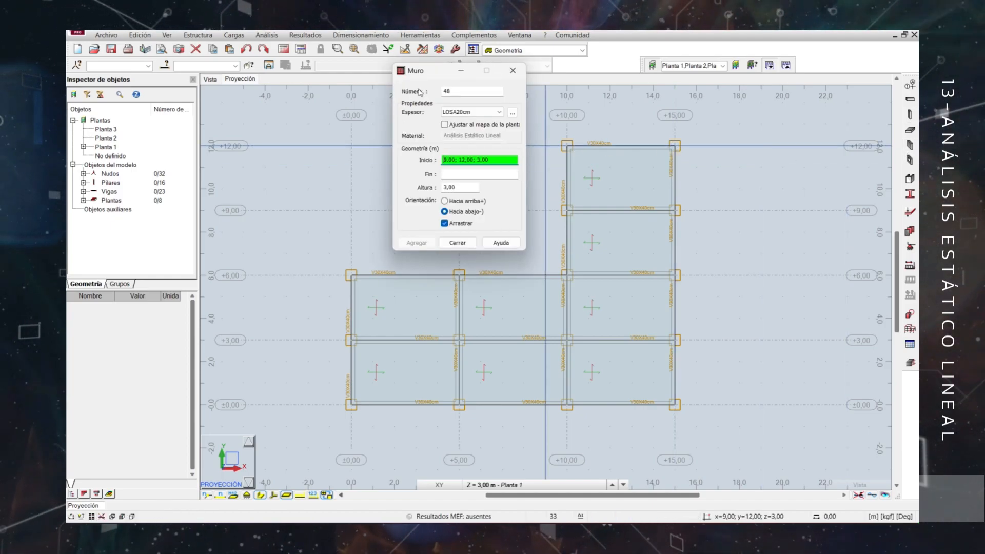
drag(430, 77, 261, 96)
click(308, 130)
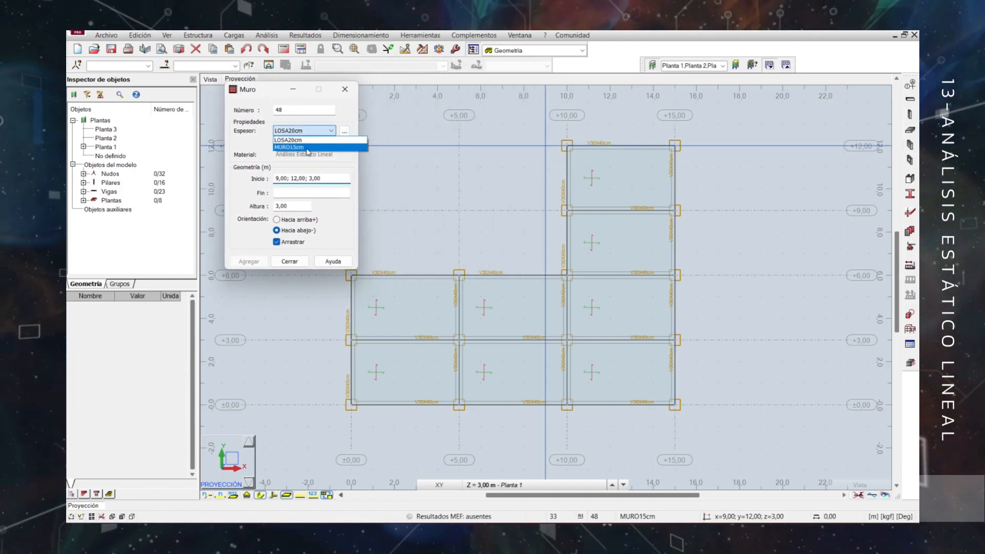
click(309, 149)
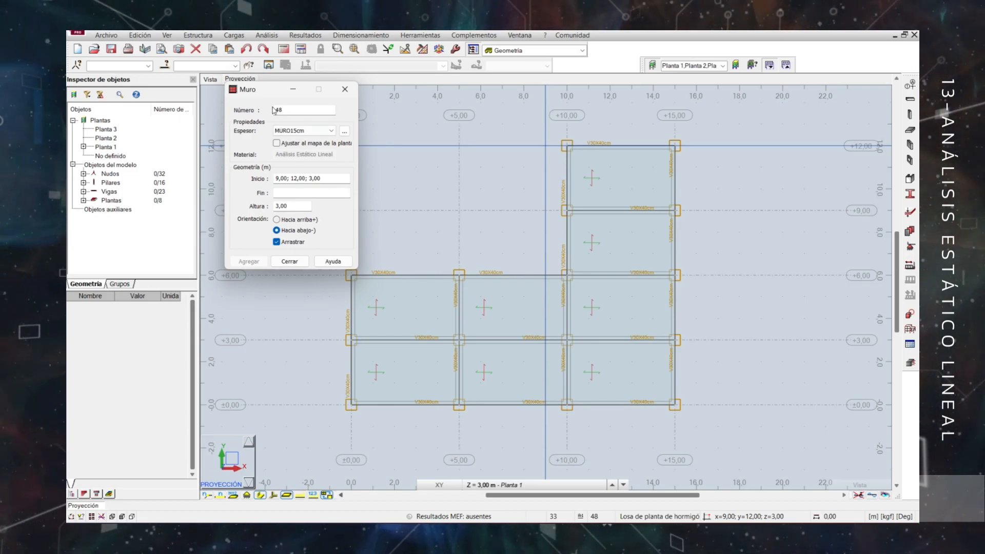
drag(265, 91, 241, 95)
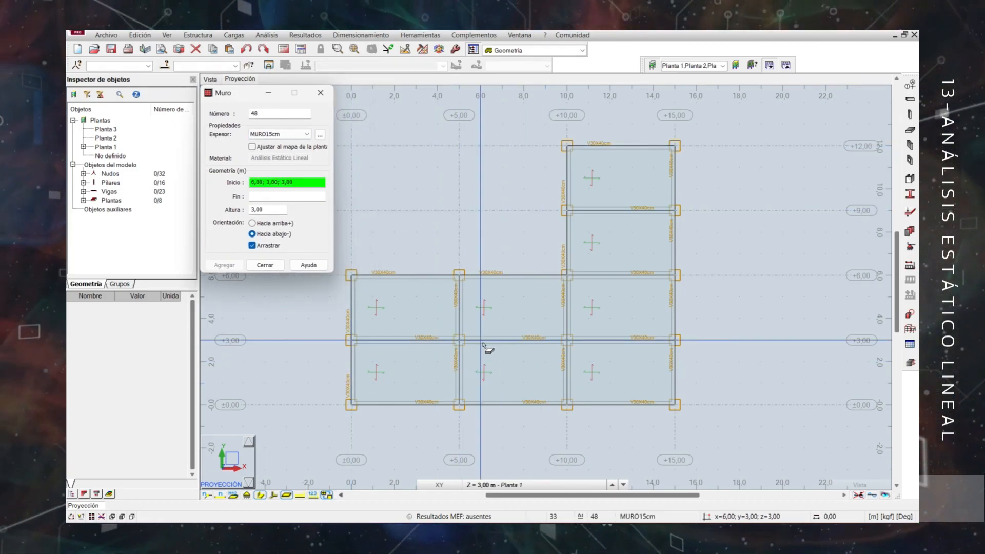
Draw chained walls from (5, 6) through (10, 6) to (10, 3) m, and with Arrastrar disabled a separate wall from (5, 6) to (5, 3) m.
scroll(485, 347, up, 1)
click(453, 258)
click(587, 259)
click(588, 340)
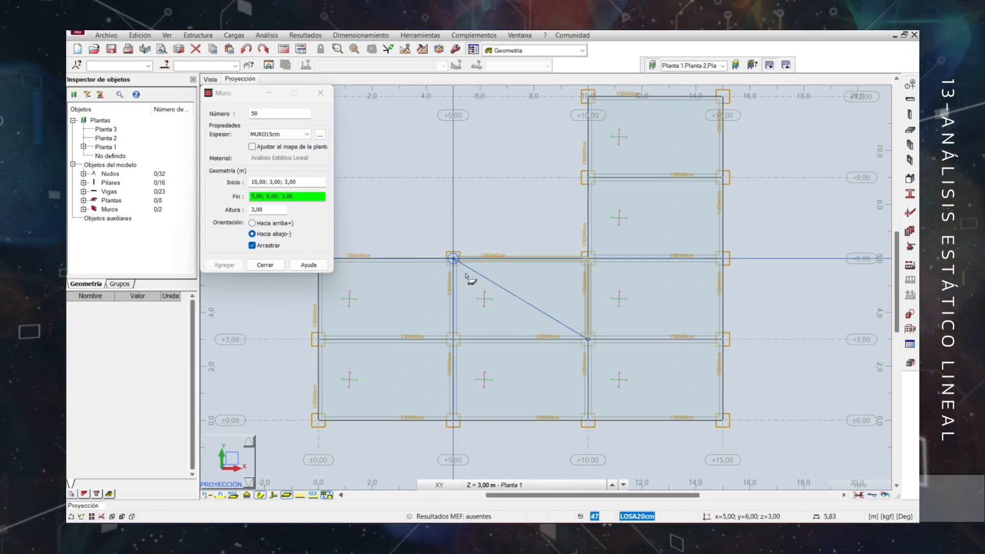
click(253, 246)
click(454, 259)
click(453, 339)
Add two walls along X = 0 from Y = 0 to 6 m and one along Y = 12 m from X = 10 to 15 m, and finish wall placement.
scroll(421, 378, down, 1)
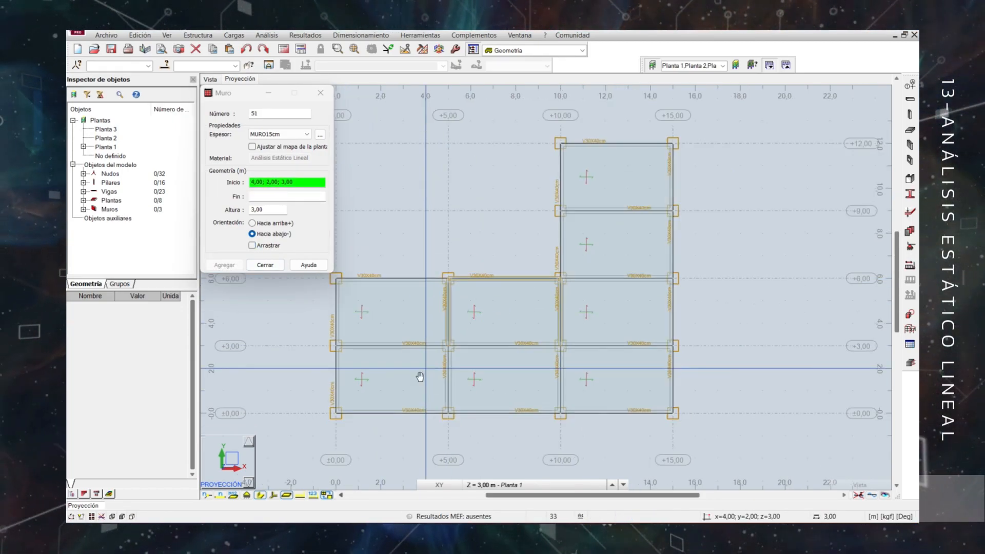
click(369, 401)
click(370, 334)
click(370, 334)
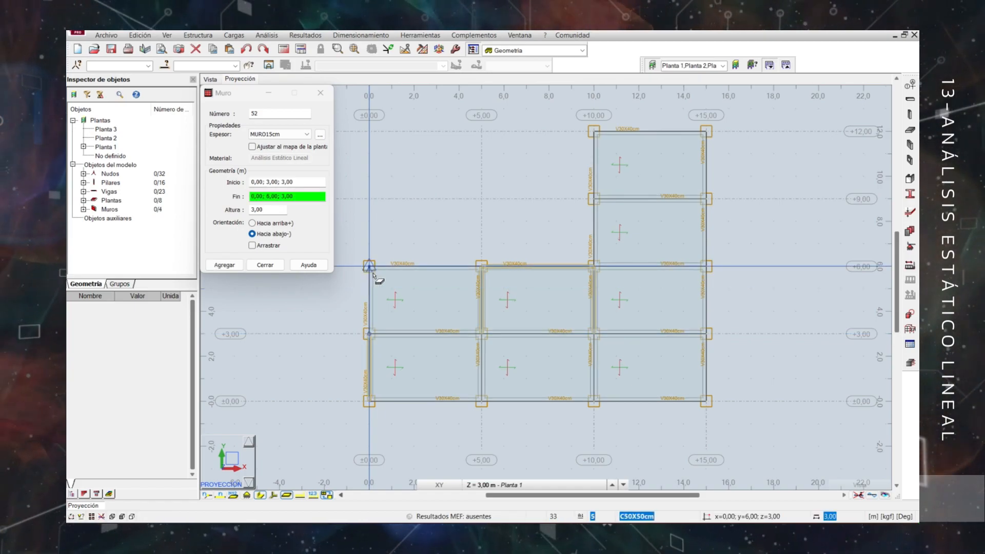
click(369, 266)
click(594, 132)
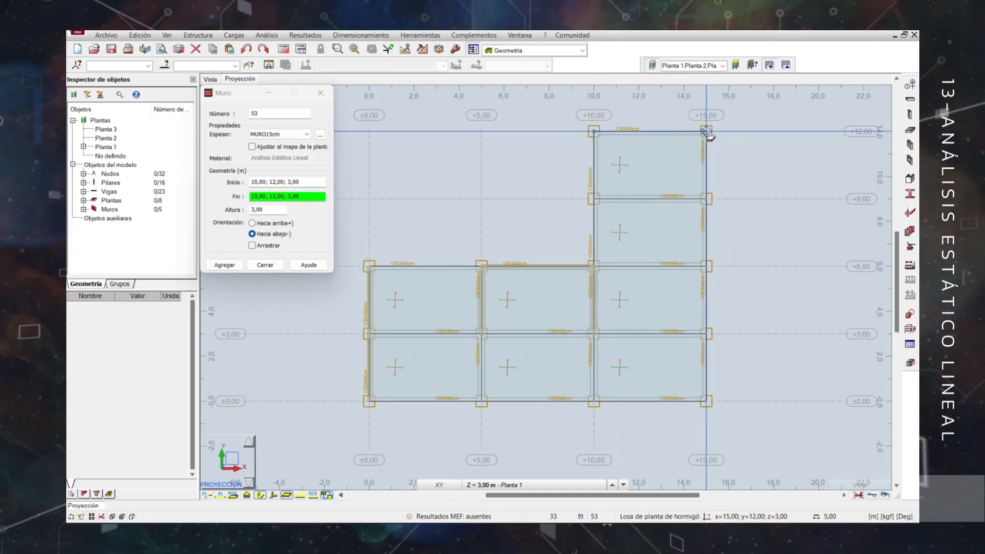
click(706, 131)
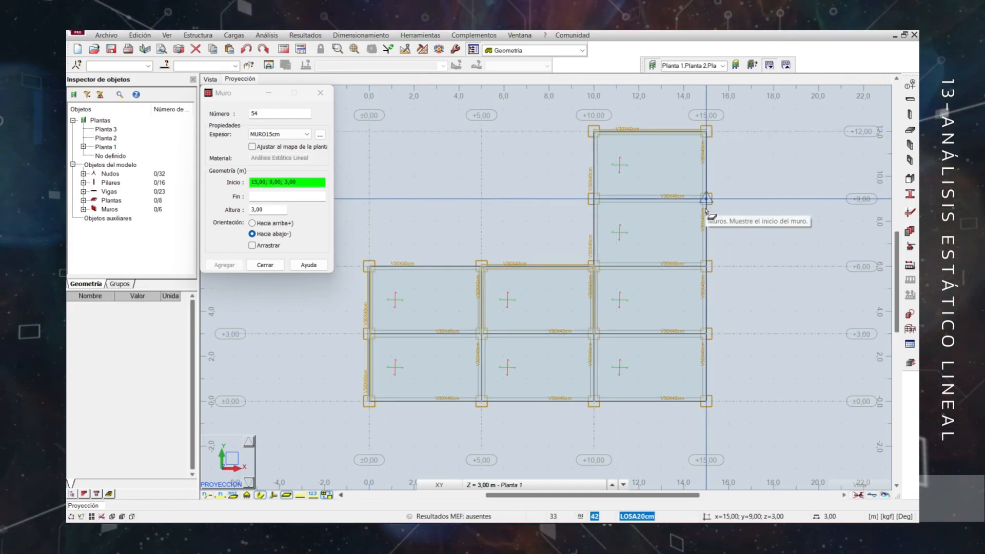
click(265, 265)
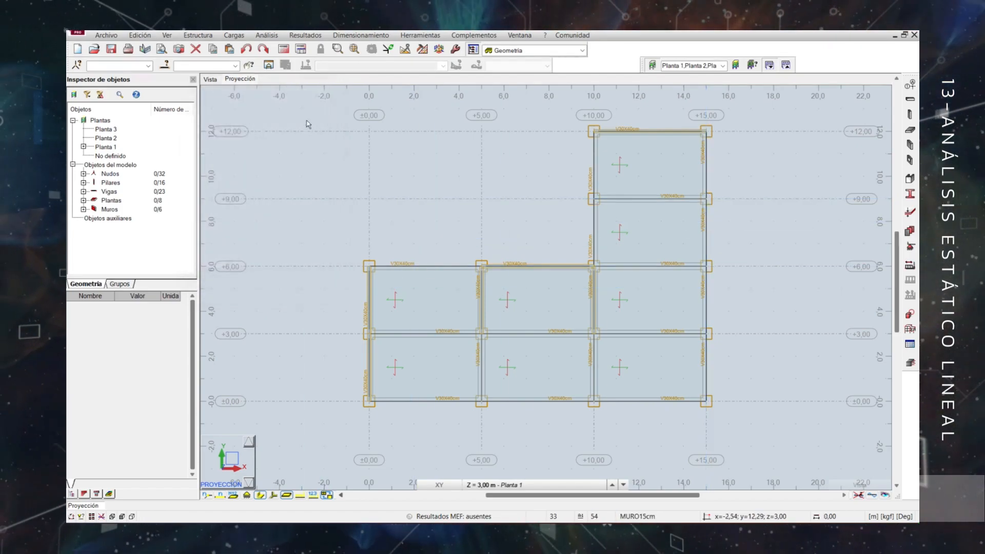
Examine the first storey's walls and slabs from several directions in the 3D view.
click(210, 79)
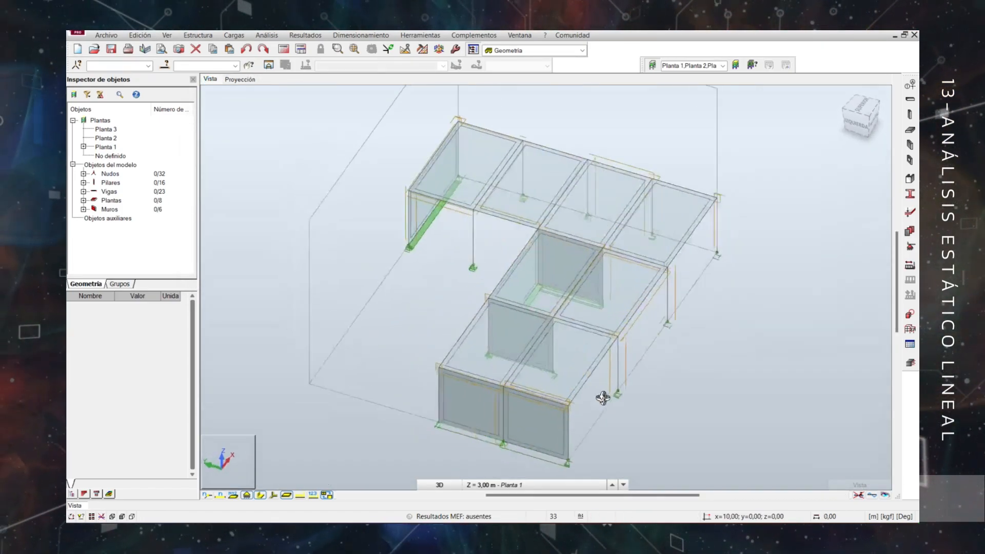
shift+middle_drag(725, 381, 643, 377)
mouse_move(458, 292)
shift+middle_down()
mouse_move(543, 310)
mouse_move(469, 306)
shift+middle_up()
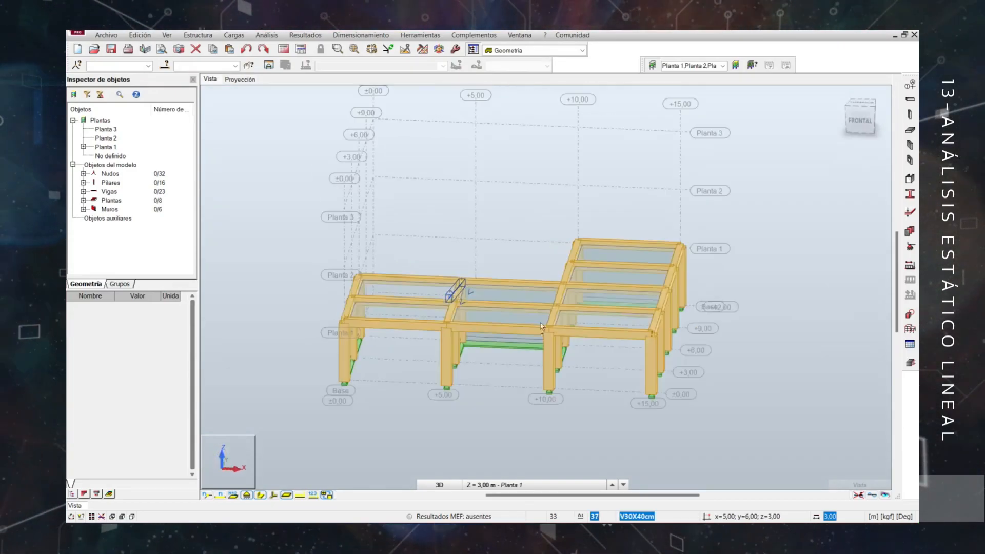
Copy the entire contents of Planta 1 upward onto Planta 2 and Planta 3.
shift+middle_drag(767, 362, 737, 371)
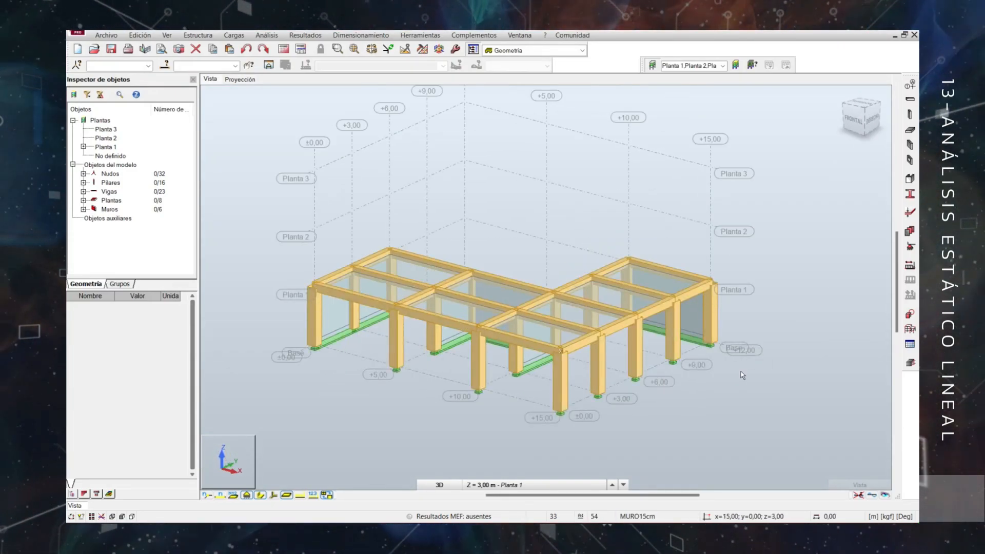
click(83, 147)
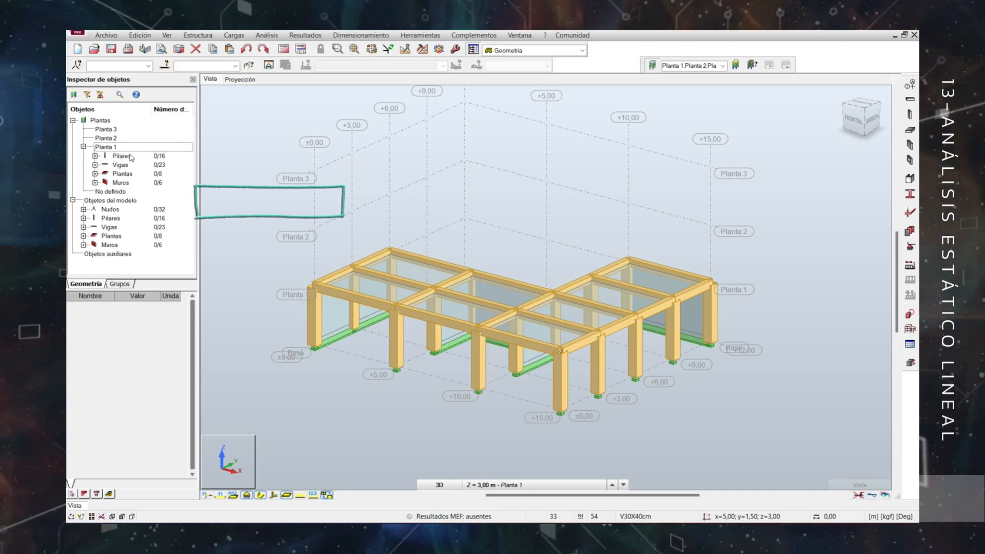
click(107, 147)
right_click(110, 147)
mouse_move(135, 155)
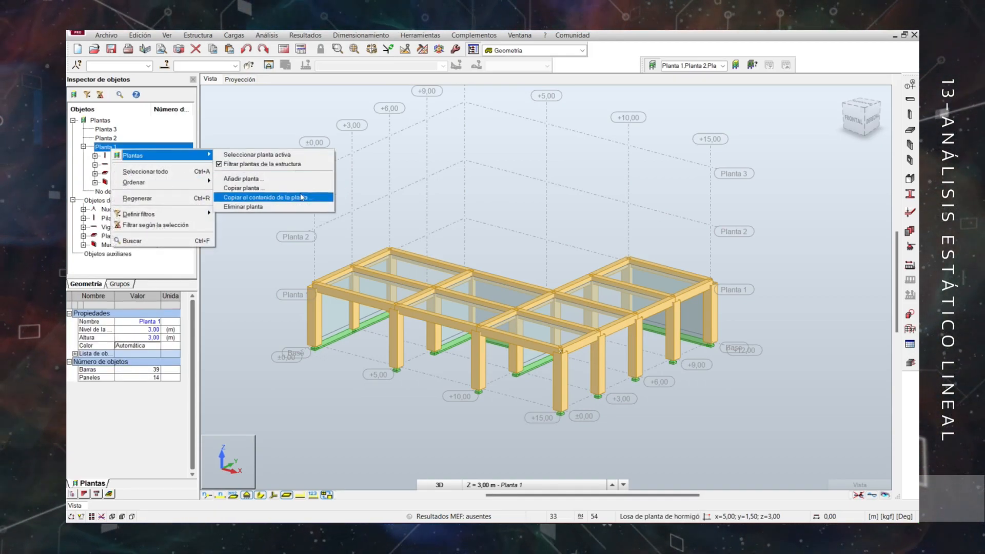
click(305, 197)
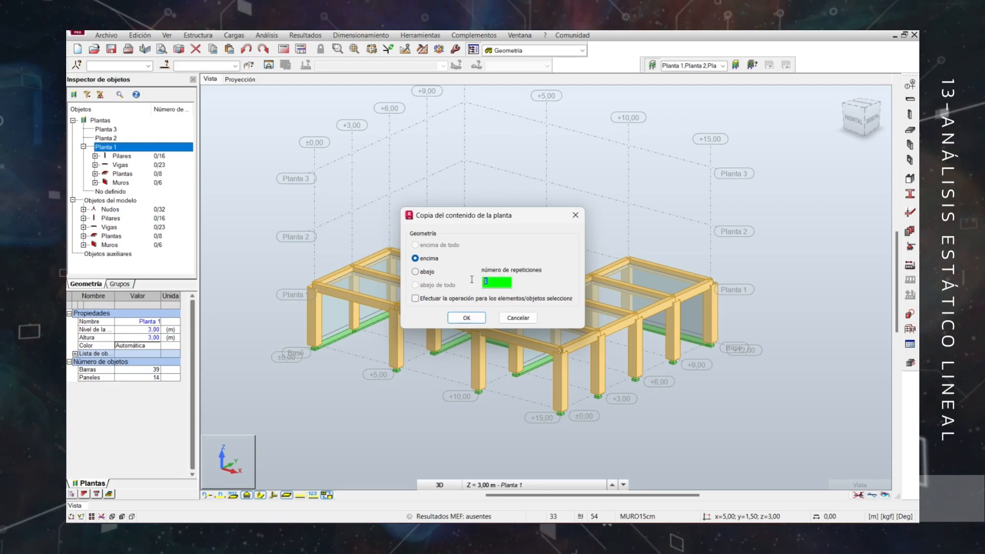
click(469, 315)
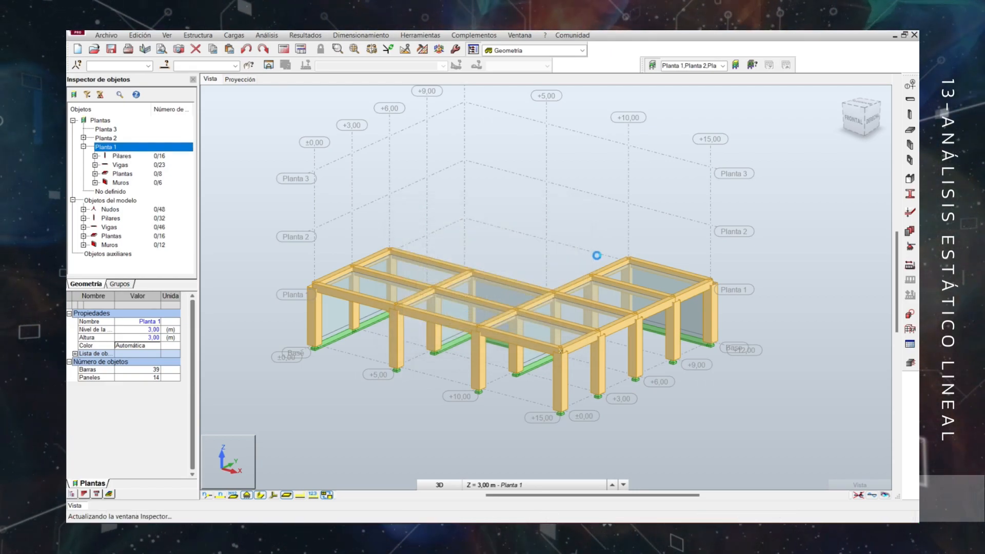
shift+middle_drag(655, 220, 456, 381)
key(ctrl+alt+0)
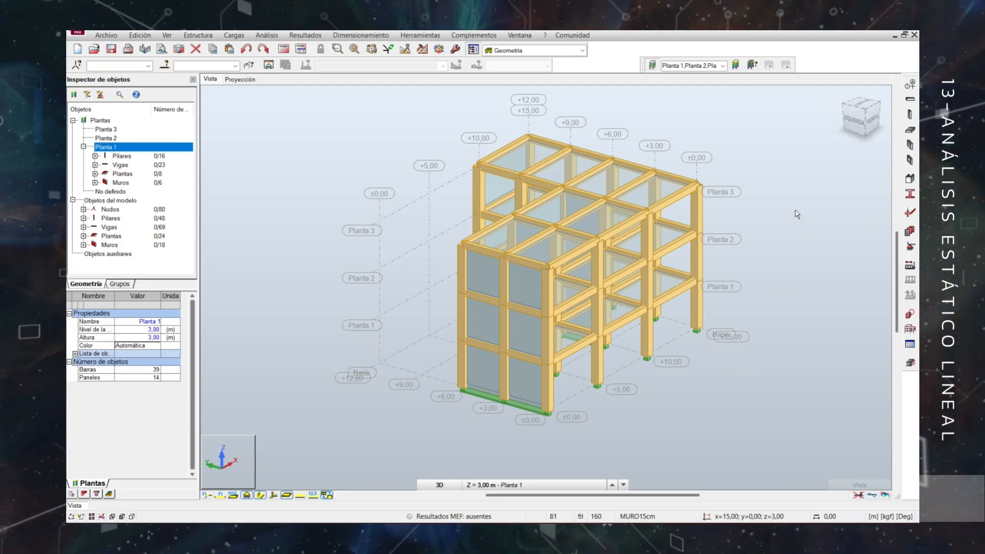
Assign the Empotrado nodal support to all base-level nodes, selecting them together in the Izquierda elevation.
click(854, 120)
drag(402, 339, 723, 393)
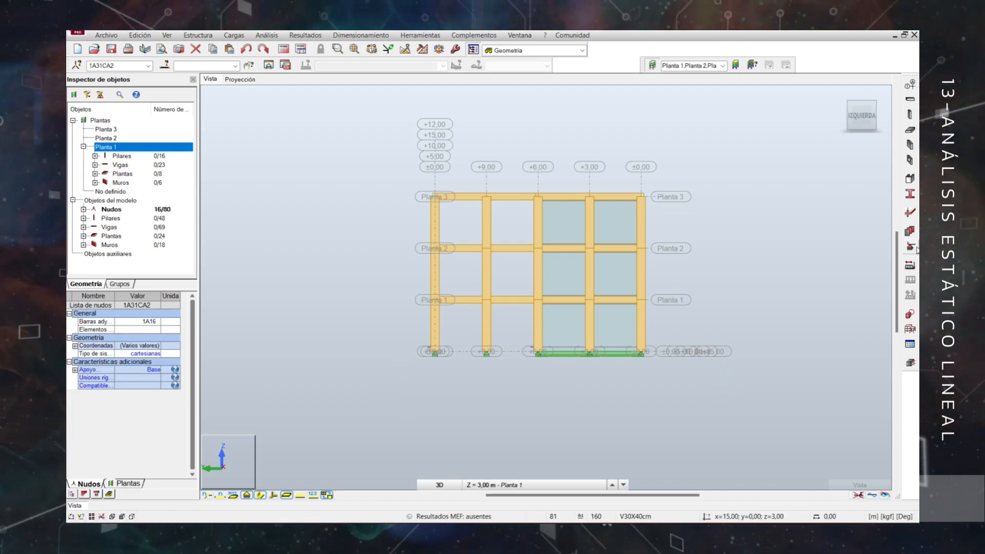
click(166, 65)
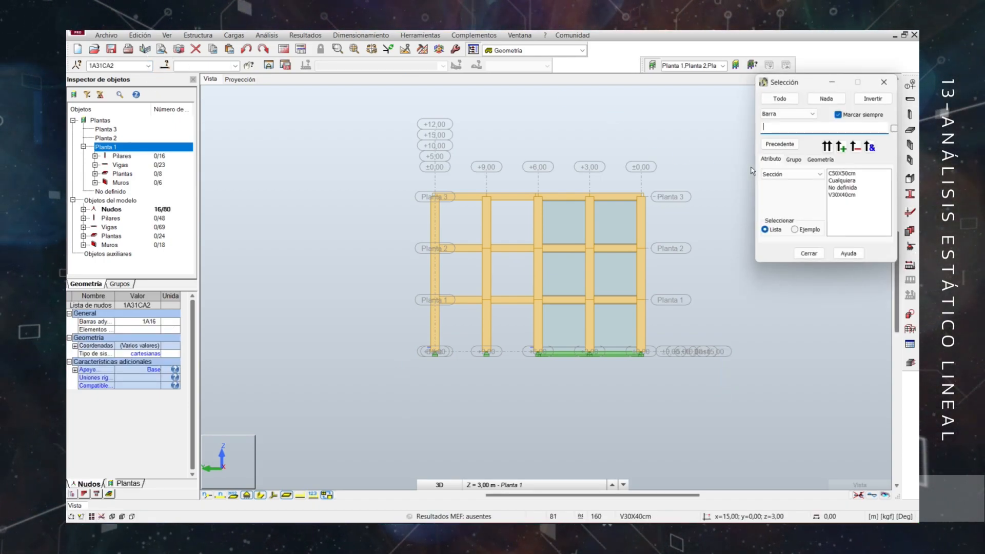
click(788, 113)
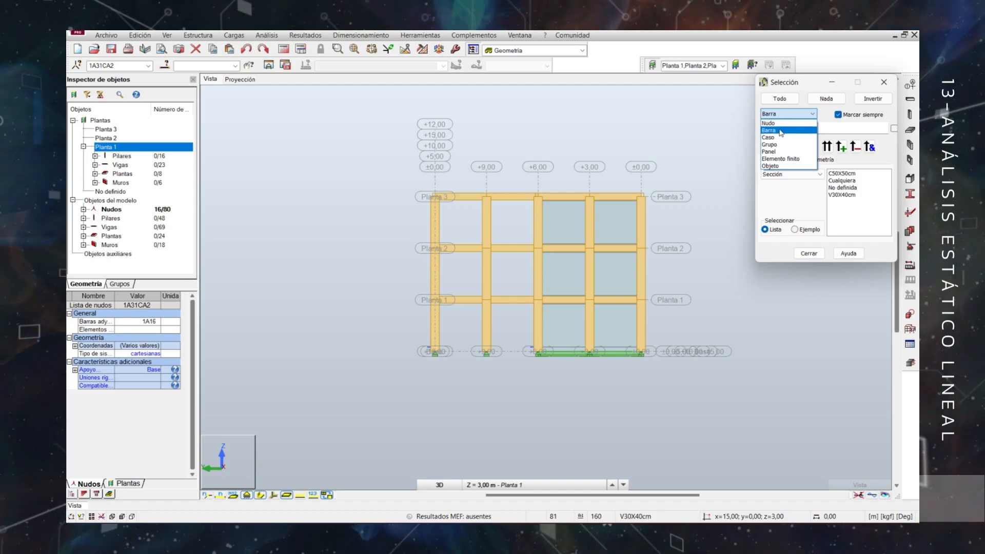
click(768, 123)
click(809, 253)
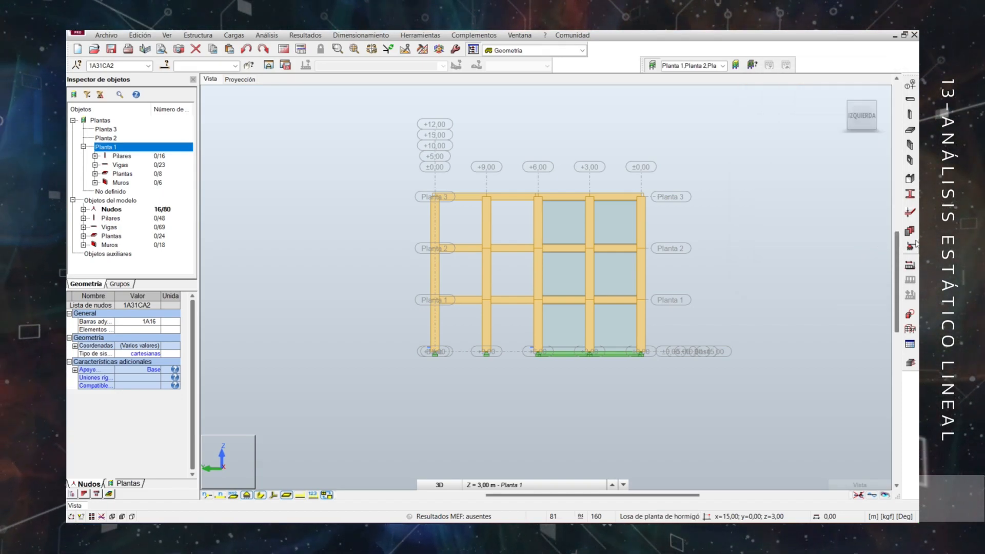
click(431, 144)
double_click(431, 143)
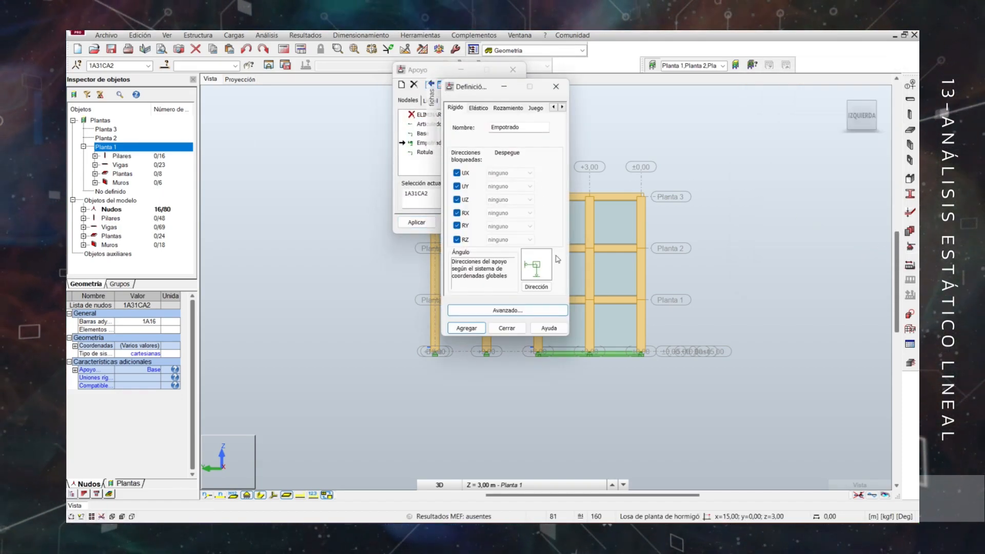
click(507, 330)
click(416, 222)
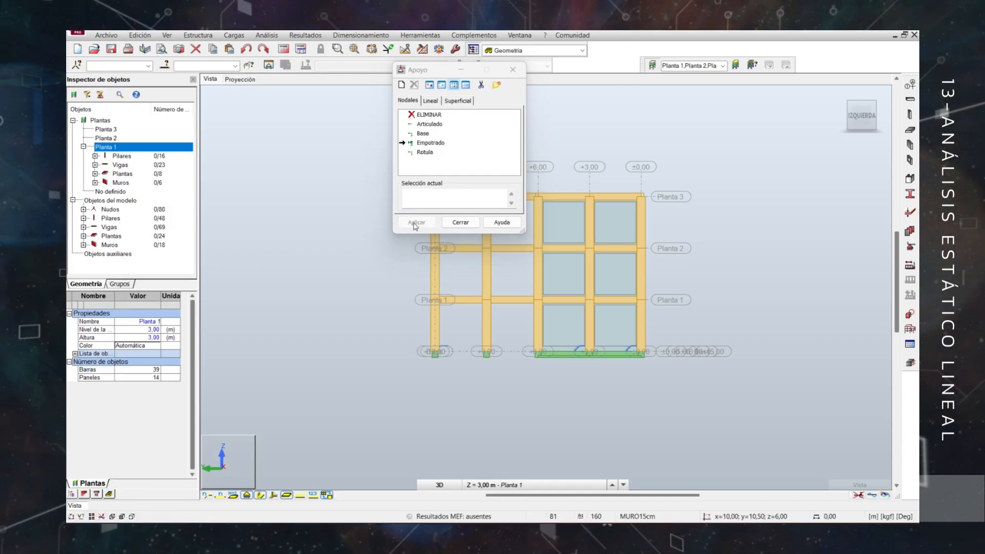
click(461, 222)
Hide the section shapes and examine the building's base supports from several sides in the 3D view.
shift+middle_drag(337, 163, 361, 182)
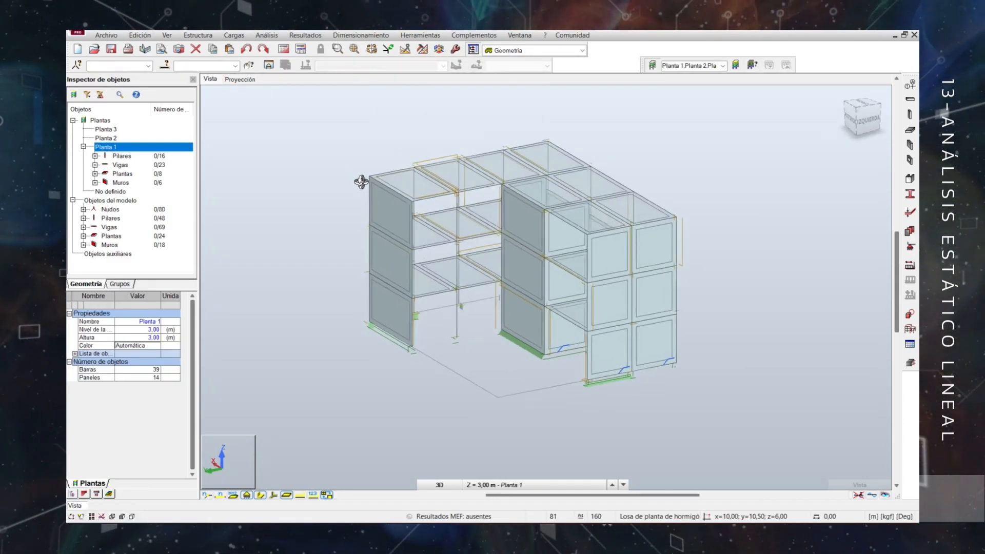
shift+middle_drag(791, 329, 753, 324)
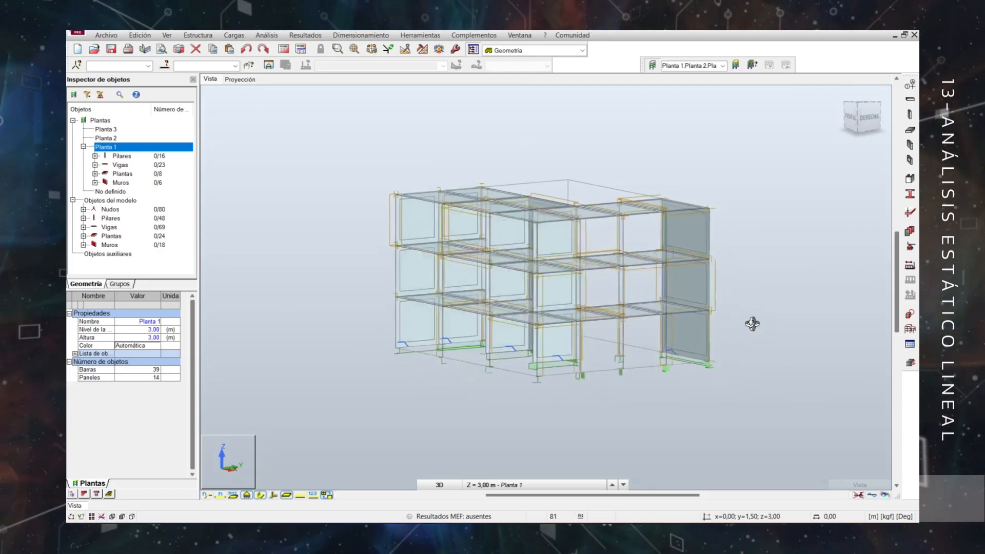
click(264, 495)
shift+middle_drag(390, 327, 481, 343)
shift+middle_drag(800, 344, 739, 346)
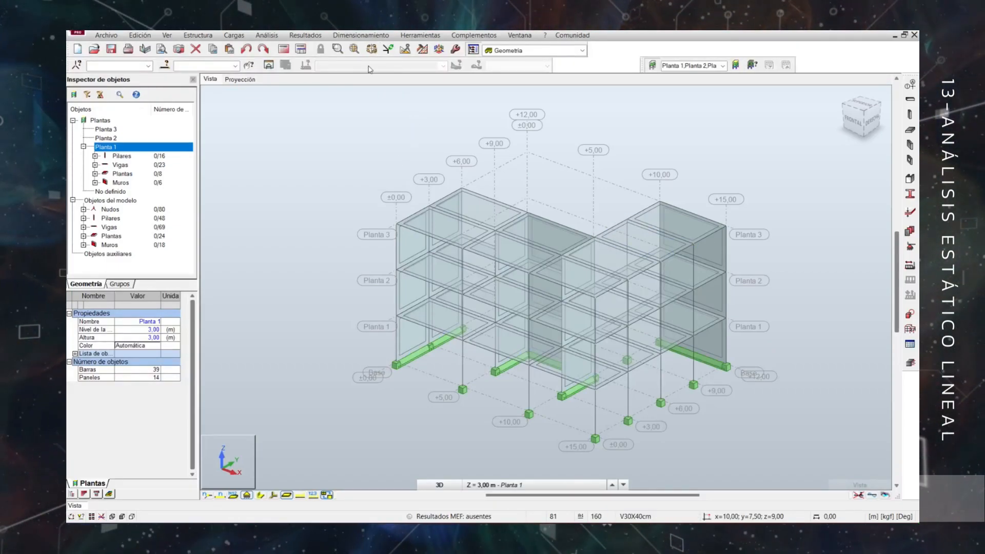
Calculate the structure and turn the section shapes back on.
click(284, 49)
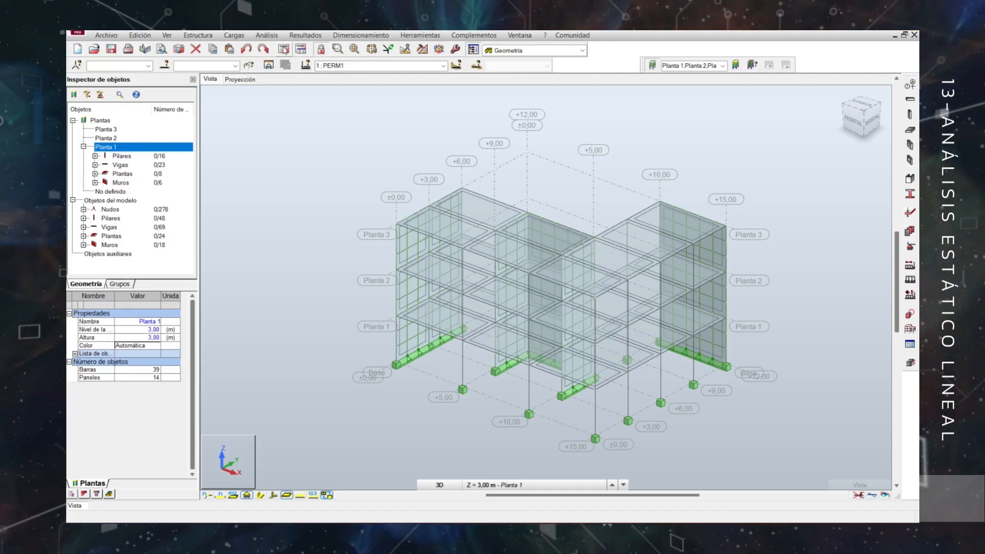
click(260, 495)
Display each storey's centre of gravity G with its coordinate description on the model.
click(305, 35)
click(322, 196)
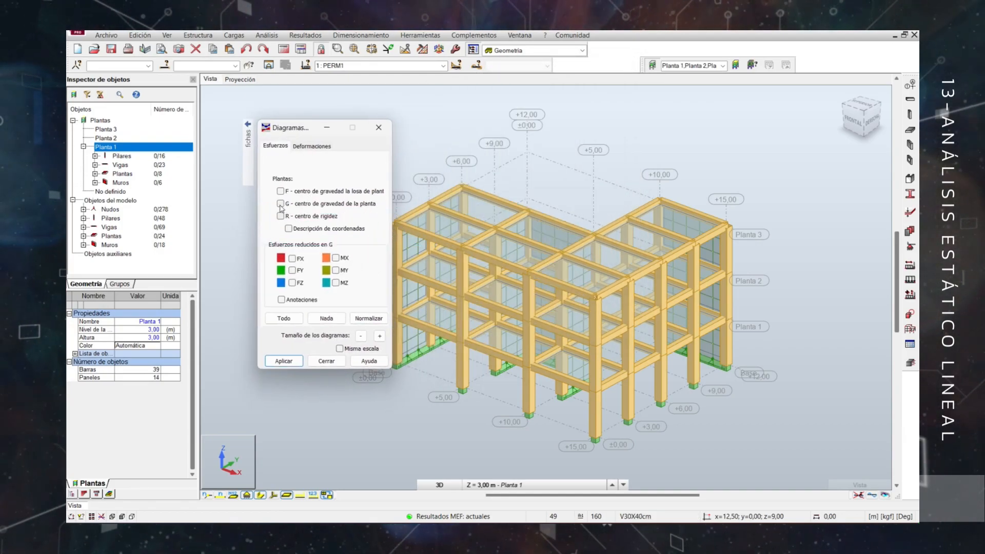
click(280, 204)
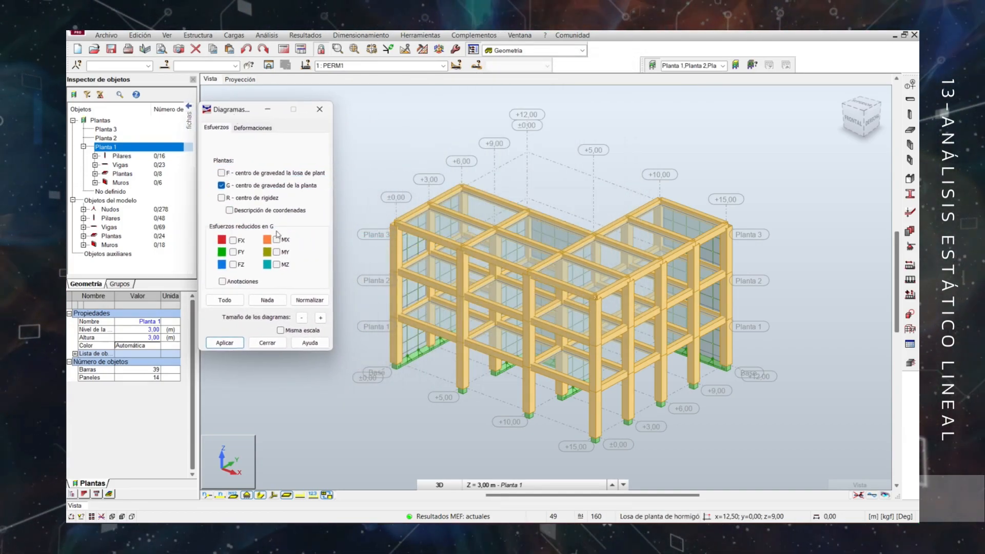
click(230, 211)
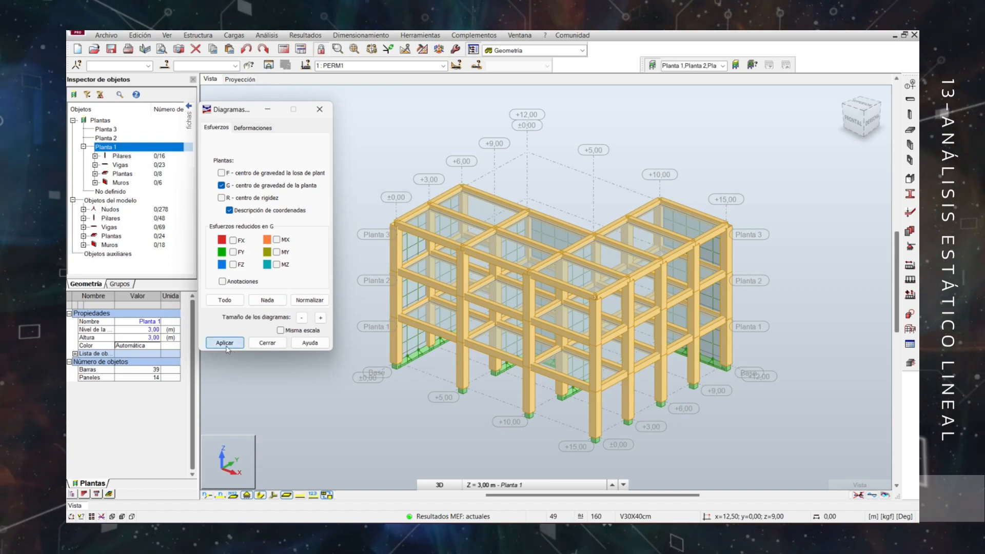
click(225, 344)
scroll(792, 313, up, 1)
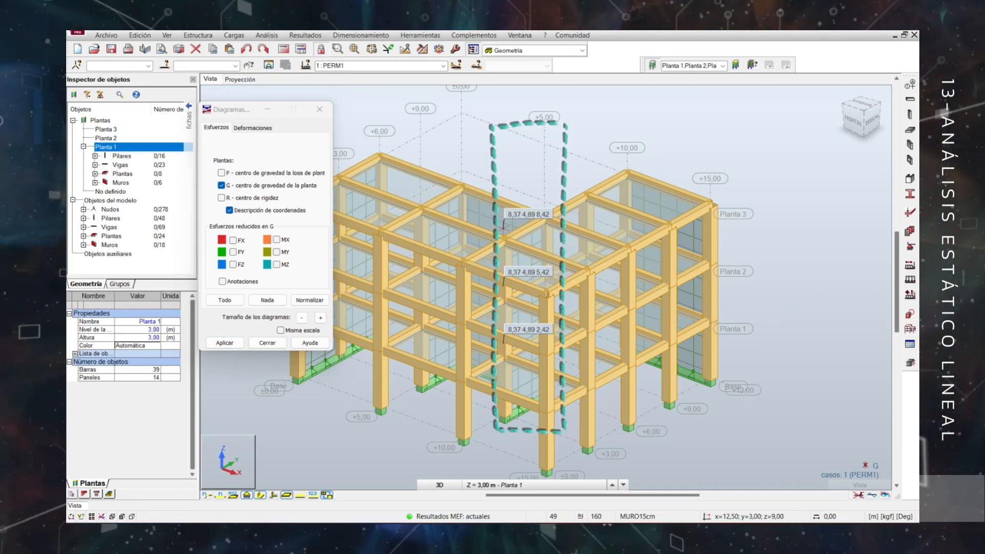
click(319, 110)
Open the complete Plantas data table and view its storey results.
right_click(342, 202)
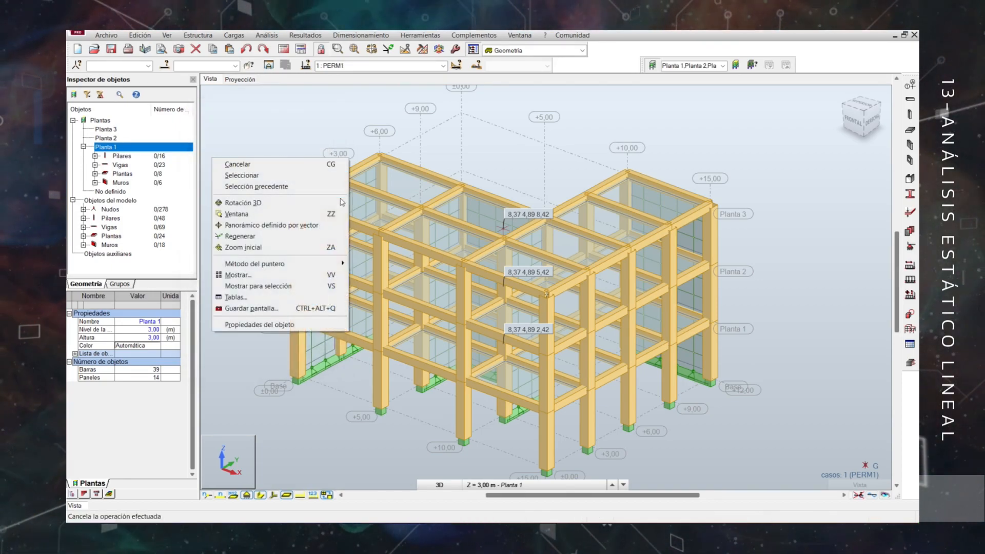
click(266, 297)
click(427, 249)
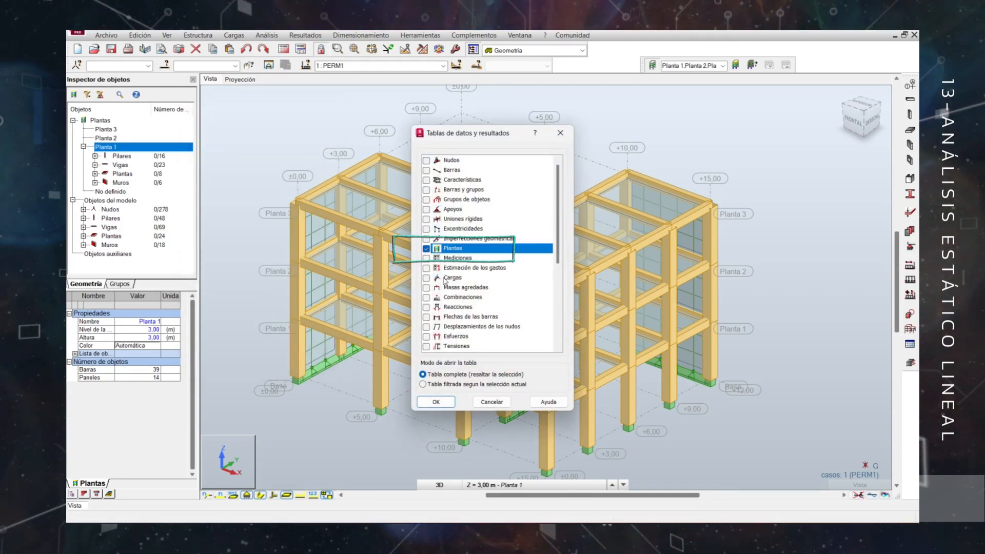
click(436, 401)
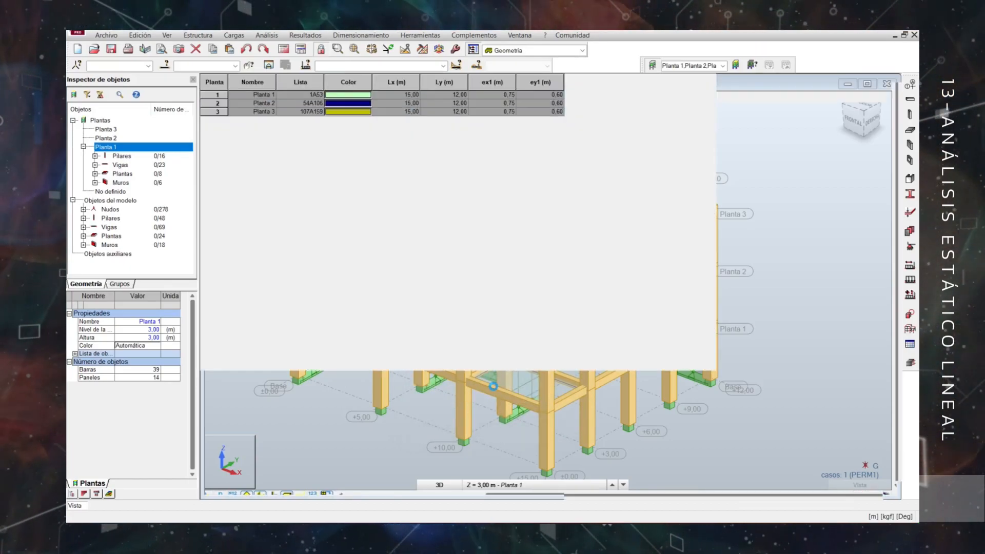
click(248, 497)
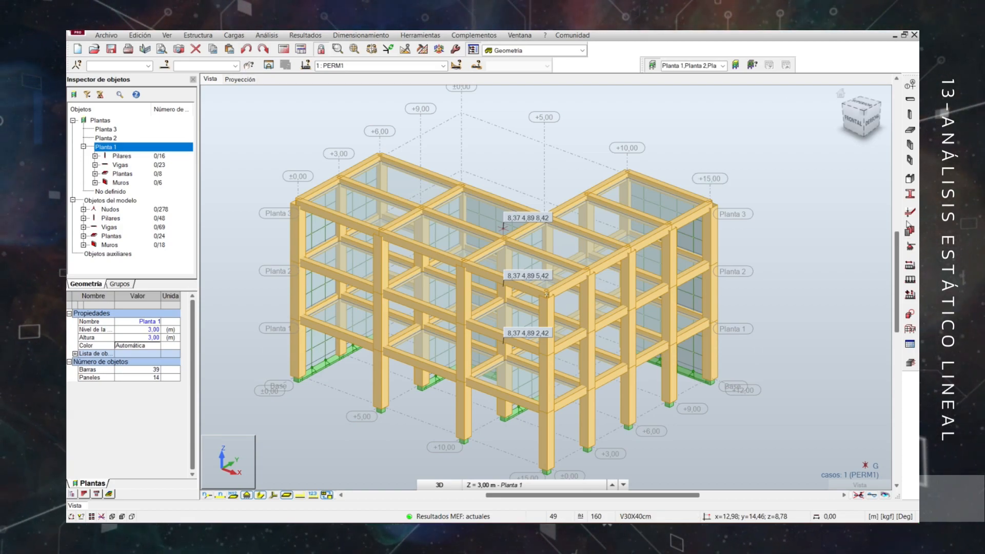
Add a node at Planta 1's centre of gravity with coordinates 8,37; 4,89; 3,00 m.
click(911, 331)
click(871, 155)
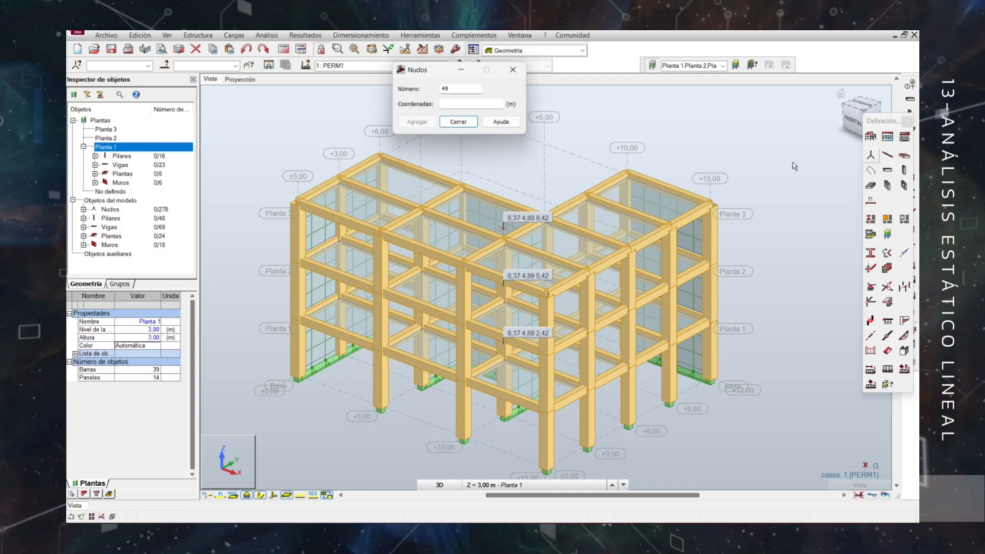
drag(436, 80, 256, 151)
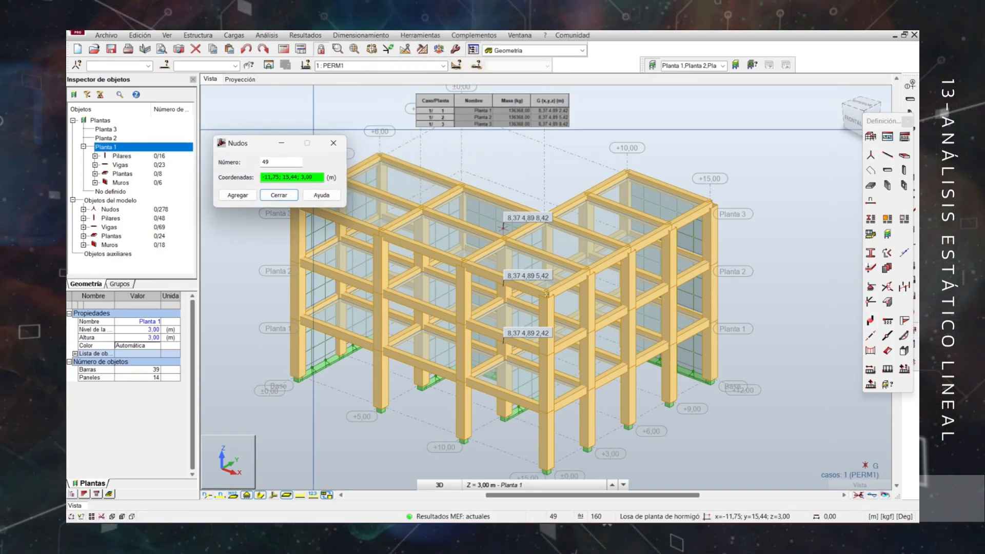
click(313, 129)
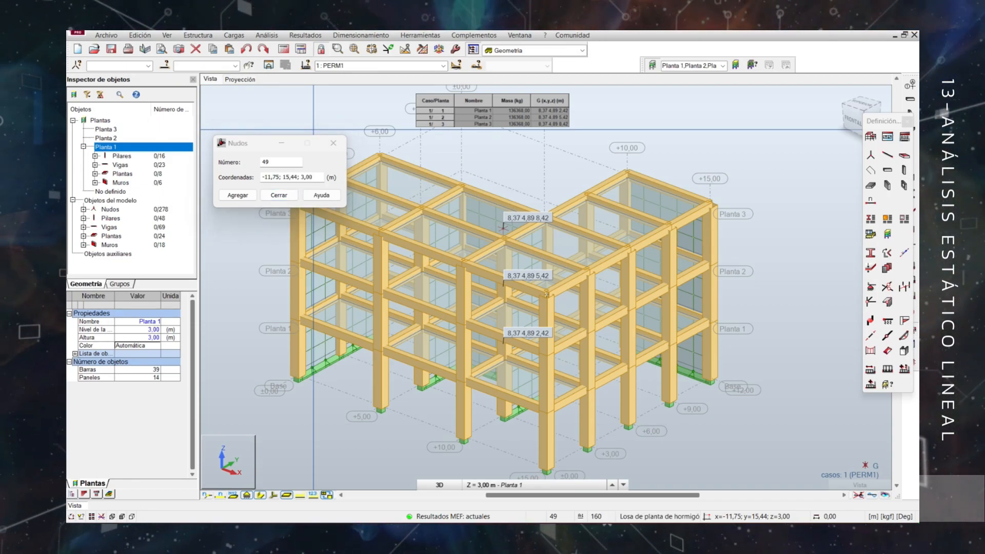
drag(279, 178, 260, 178)
text(8)
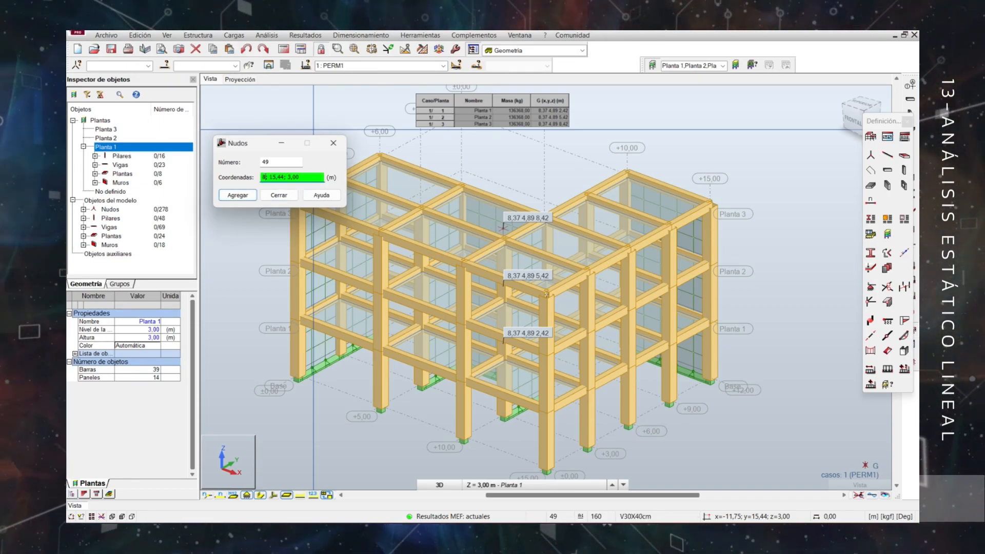
text(,37; )
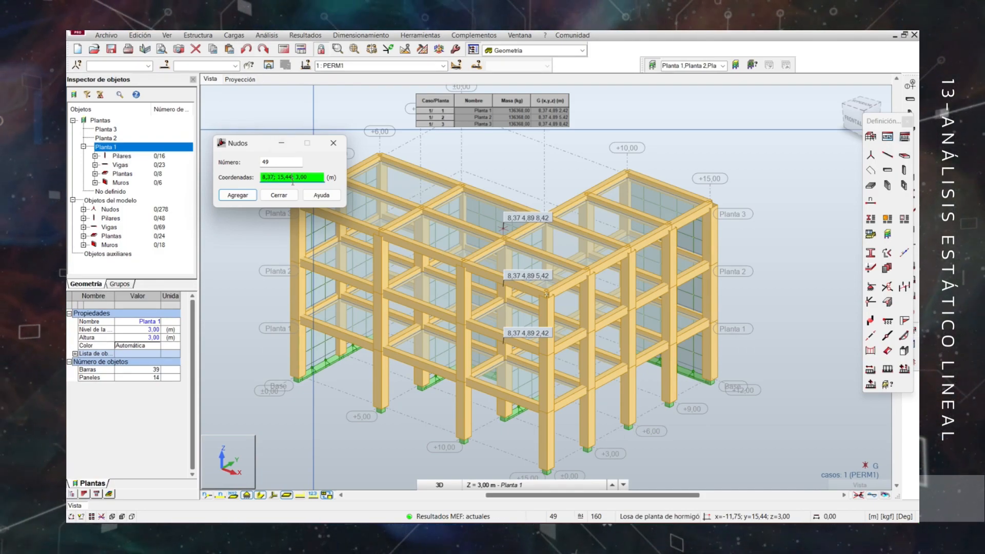
text(4)
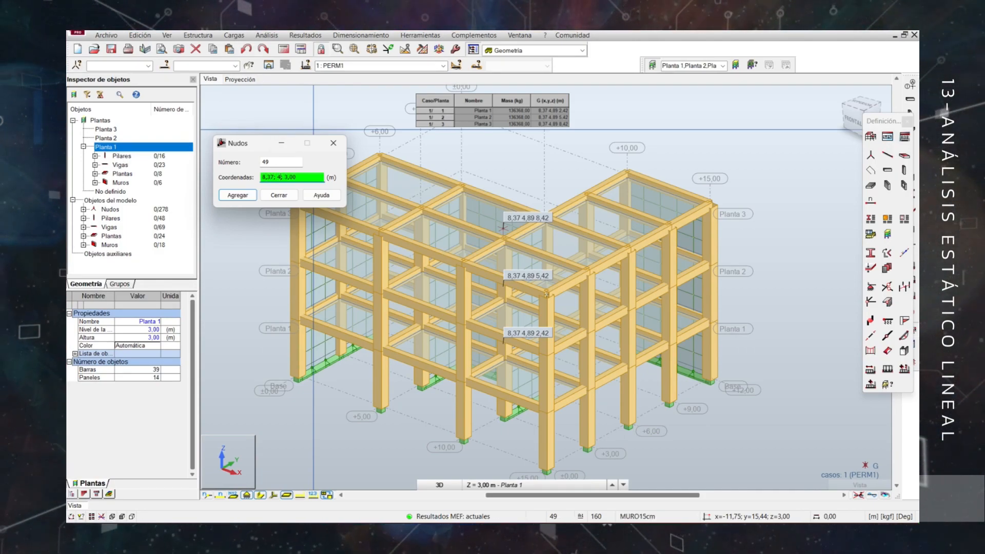
text(,89)
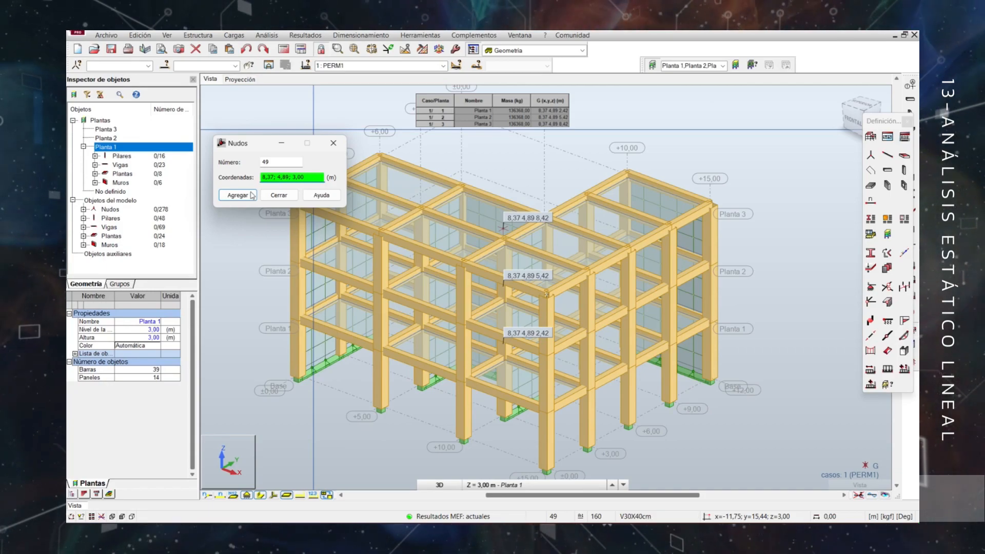
click(253, 193)
click(523, 306)
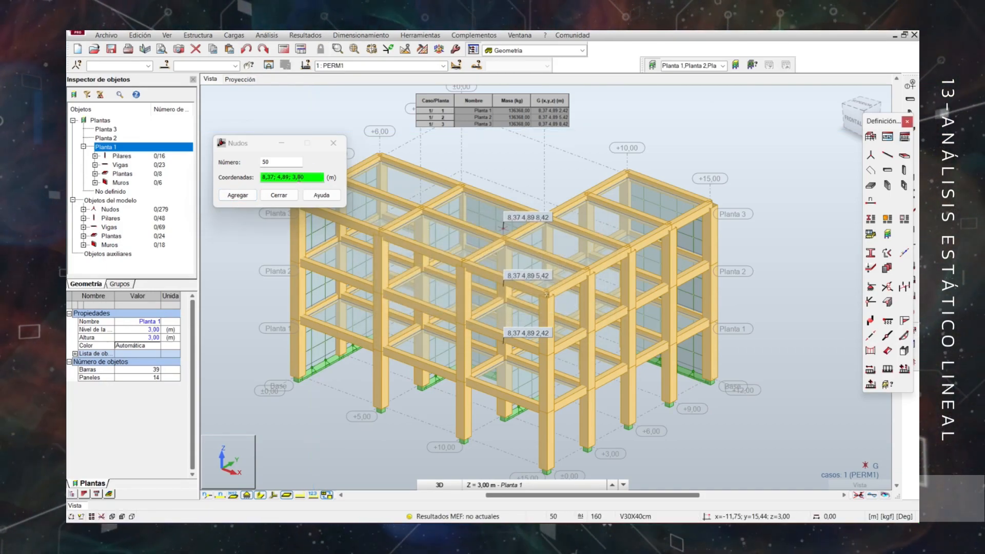
Show the bar numbers and add nodes at 8,37; 4,89; 6,00 m and 8,37; 4,89; 9,00 m for Planta 2 and Planta 3.
click(221, 496)
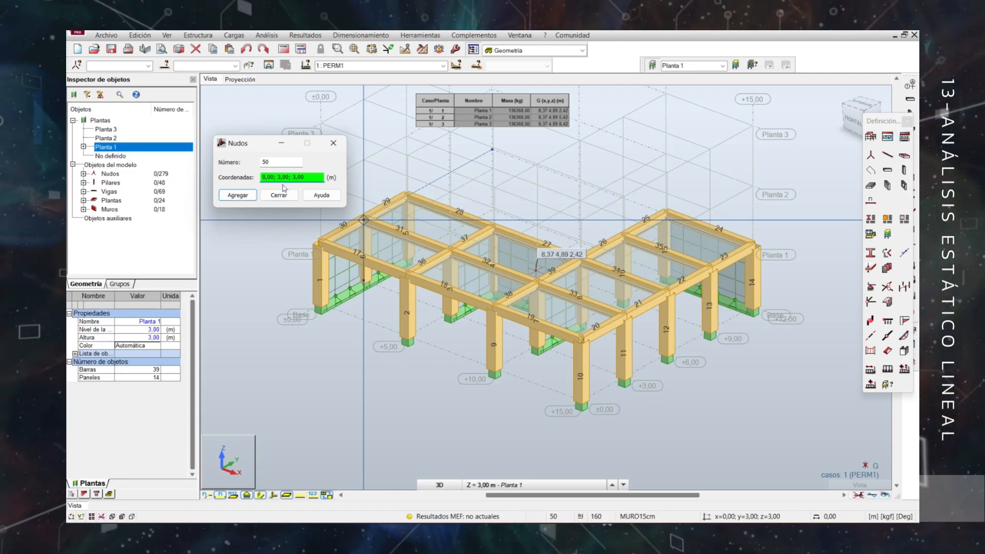
text(8)
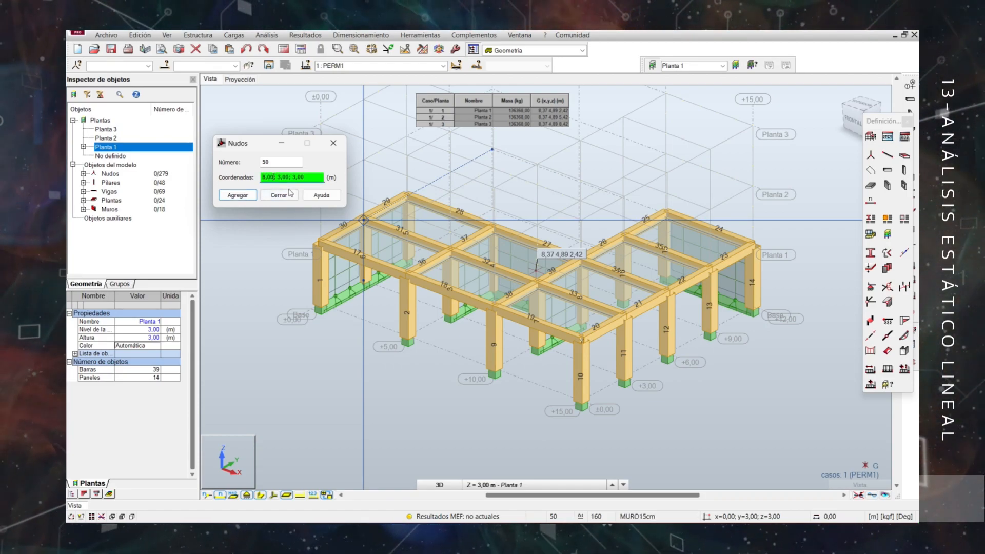
key(BackSpace)
key(BackSpace)
text(37; 4,89; 9)
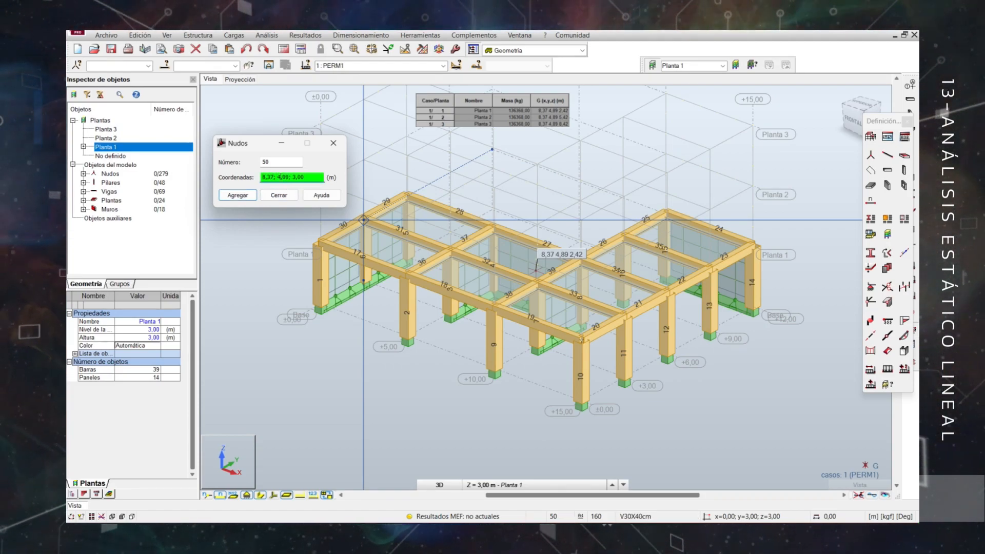
click(237, 195)
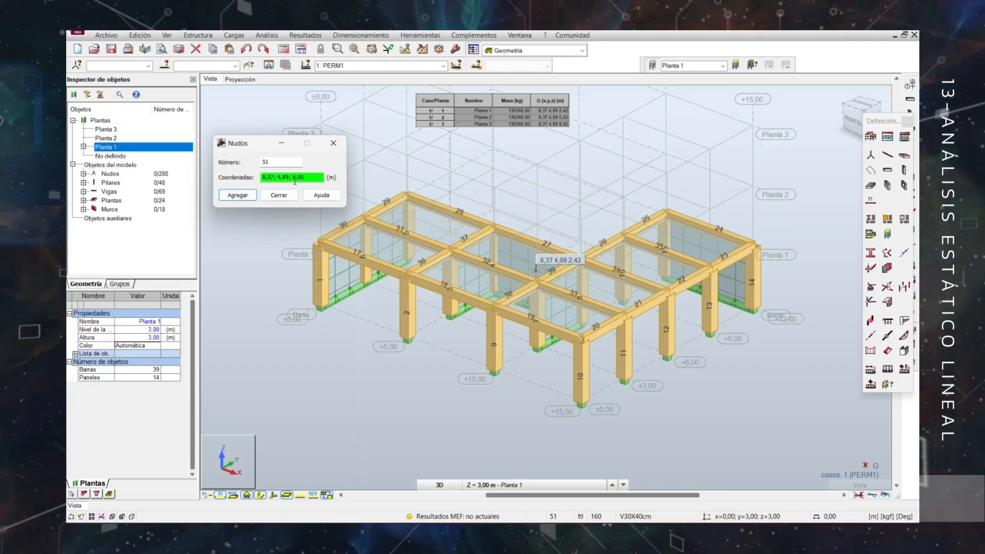
click(238, 195)
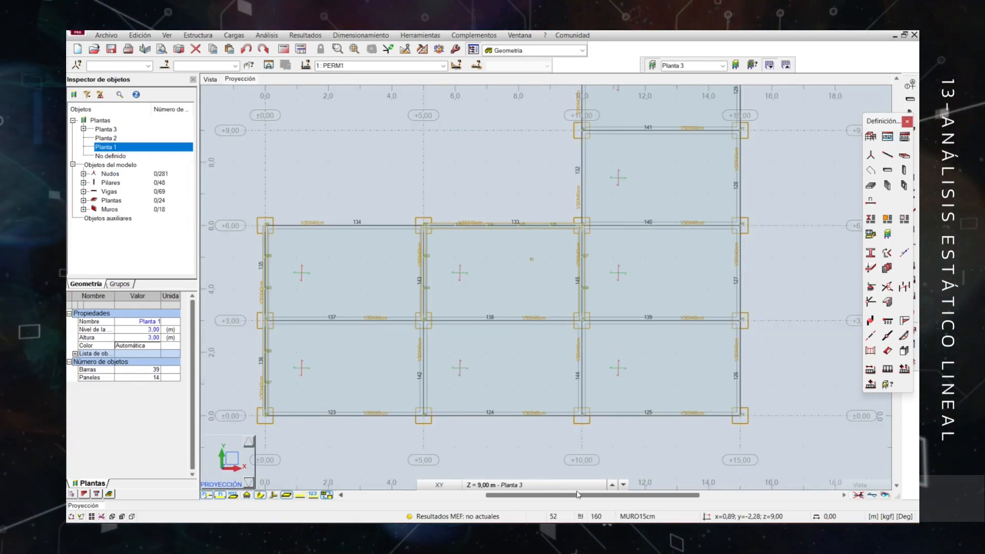
Examine the centre-of-gravity nodes in the plan views of Planta 3, Planta 2 and Planta 1.
scroll(667, 256, up, 2)
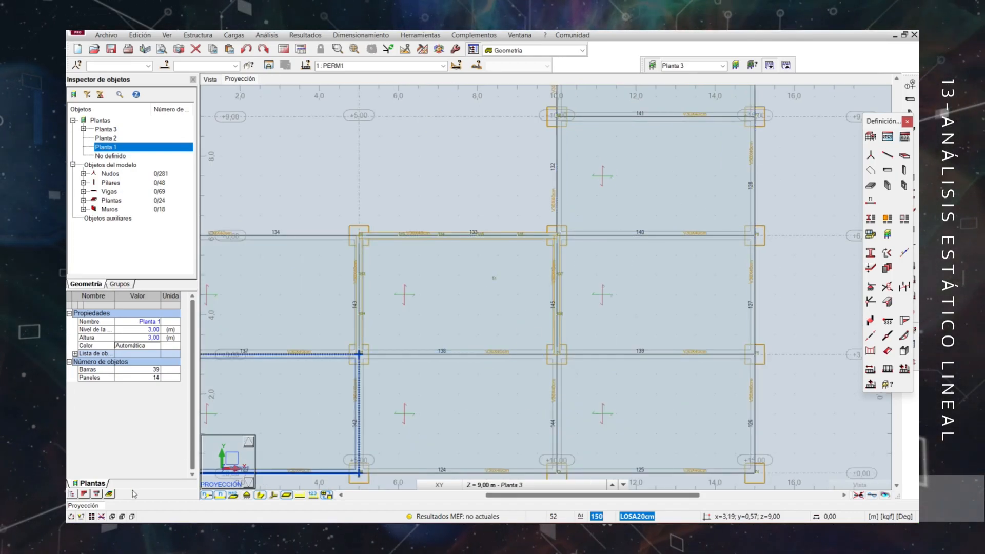
click(516, 485)
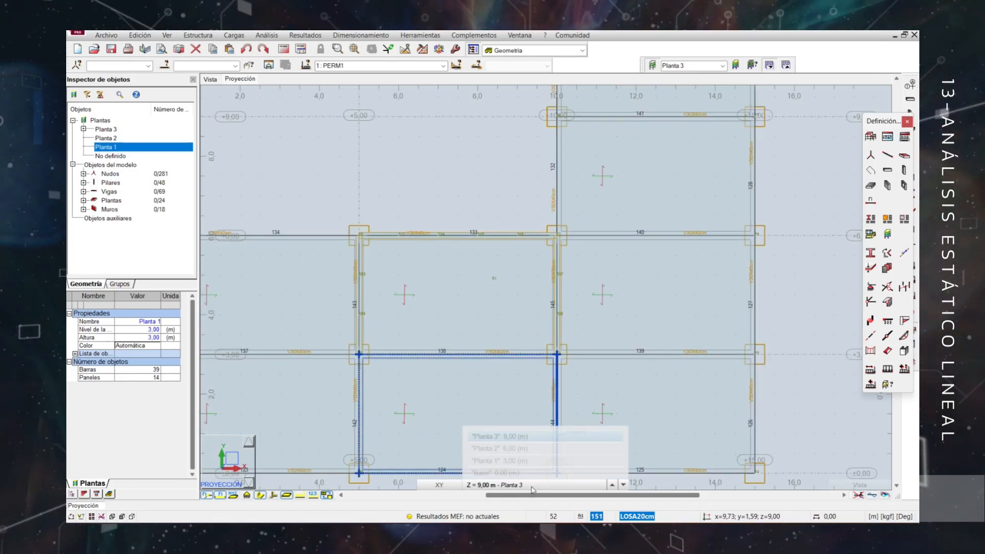
click(508, 448)
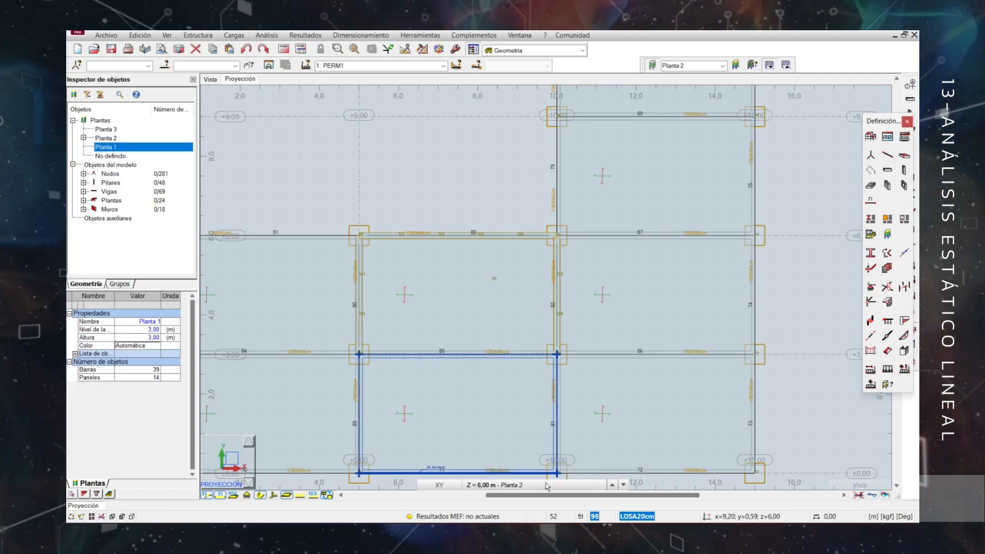
click(515, 485)
click(505, 462)
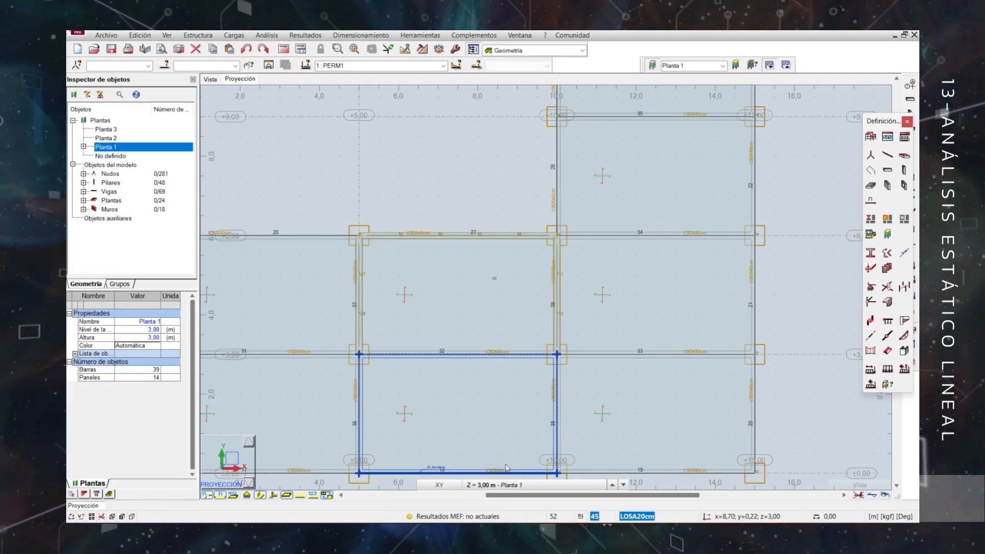
scroll(506, 464, down, 1)
scroll(760, 357, down, 1)
middle_drag(760, 358, 758, 334)
scroll(759, 335, up, 2)
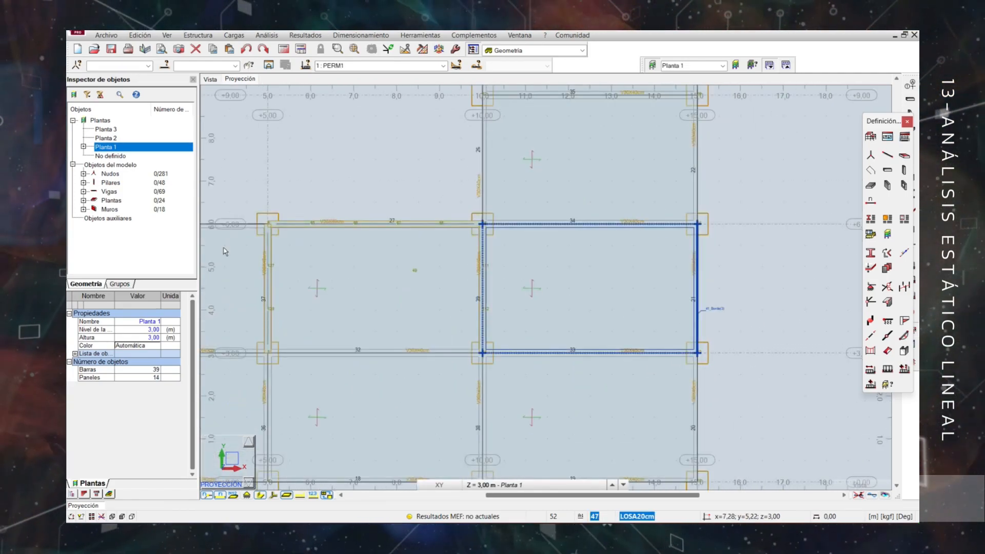
scroll(225, 249, up, 3)
scroll(512, 300, up, 2)
scroll(512, 300, down, 3)
scroll(514, 303, down, 4)
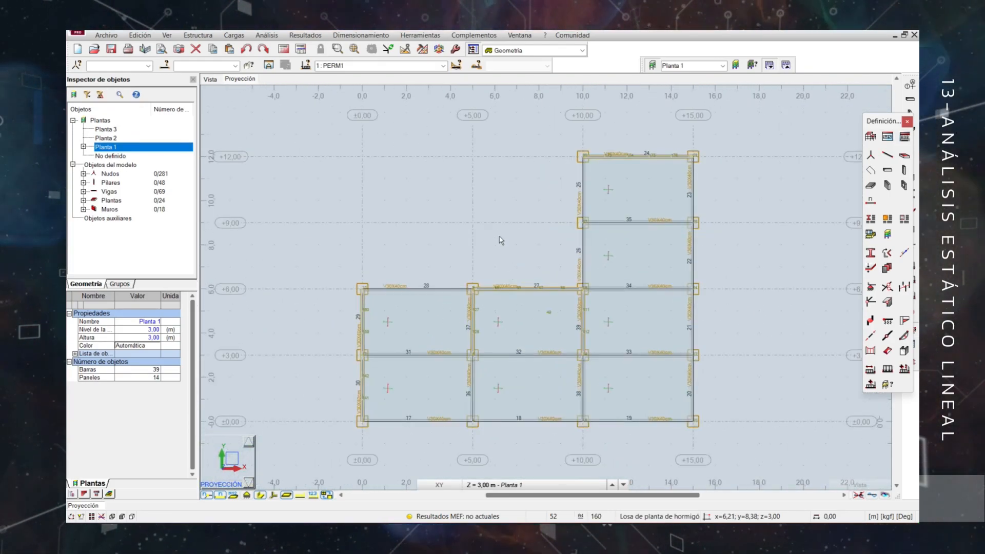
scroll(501, 208, up, 2)
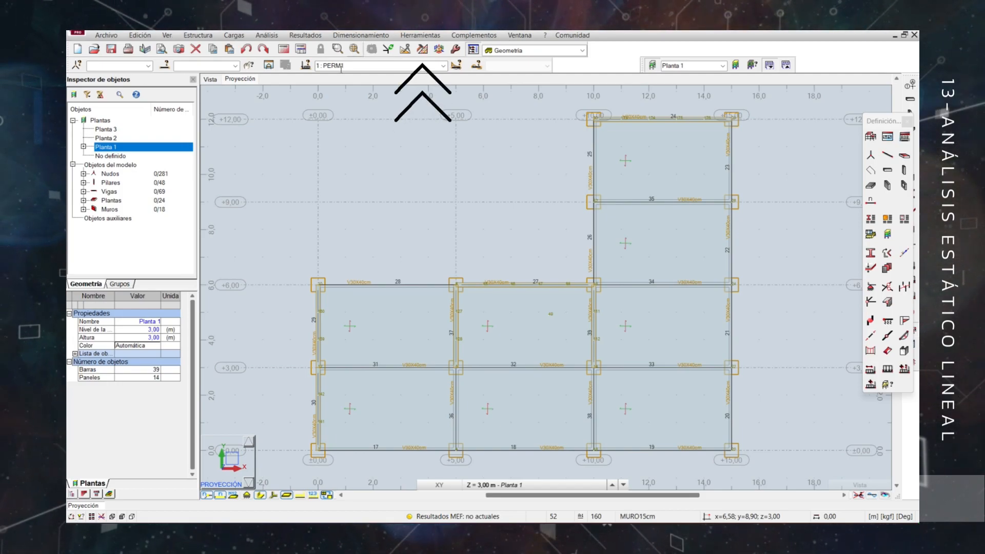
Delete the finite element mesh from all panels of Planta 1.
click(422, 48)
click(456, 86)
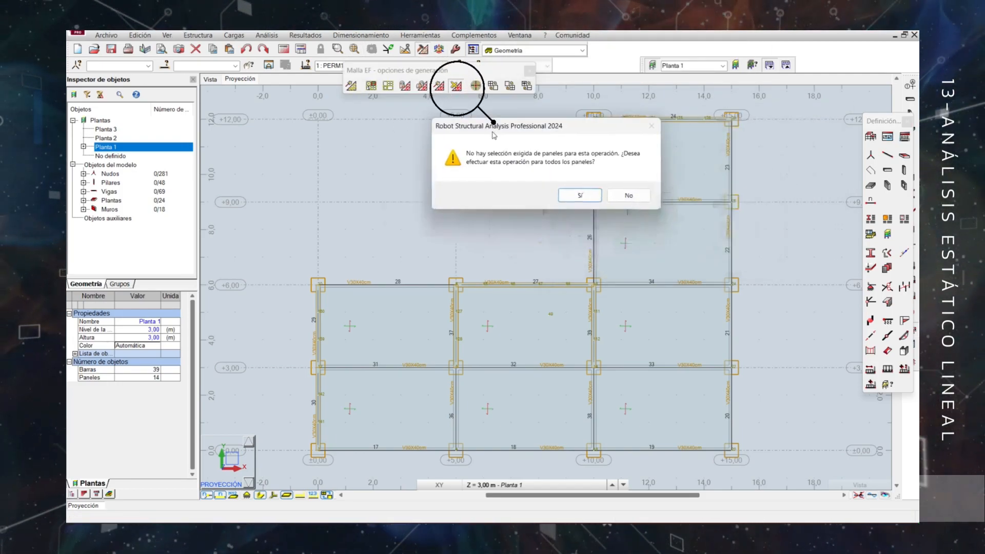
click(485, 205)
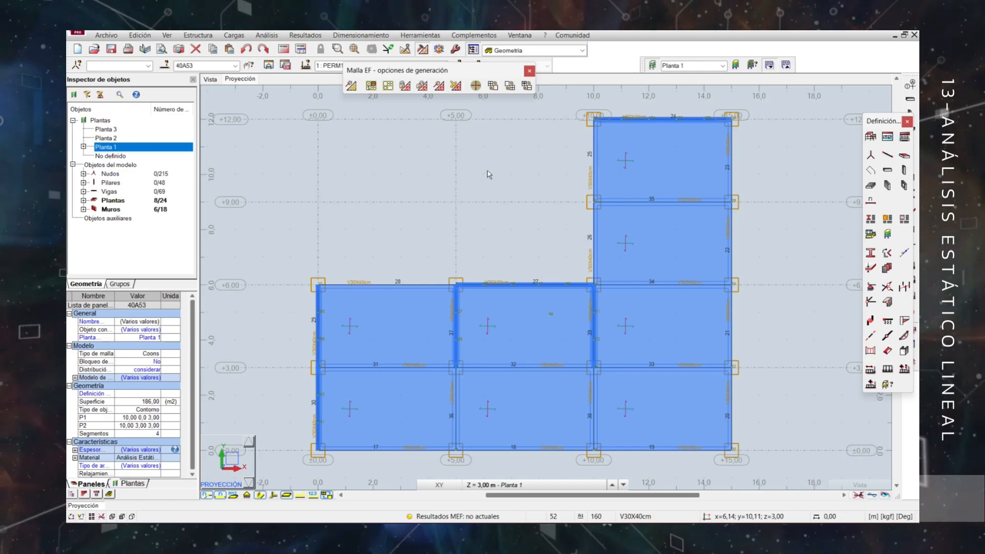
Return to the 3D view, show all storeys and delete the finite element mesh from every panel of the building.
click(210, 80)
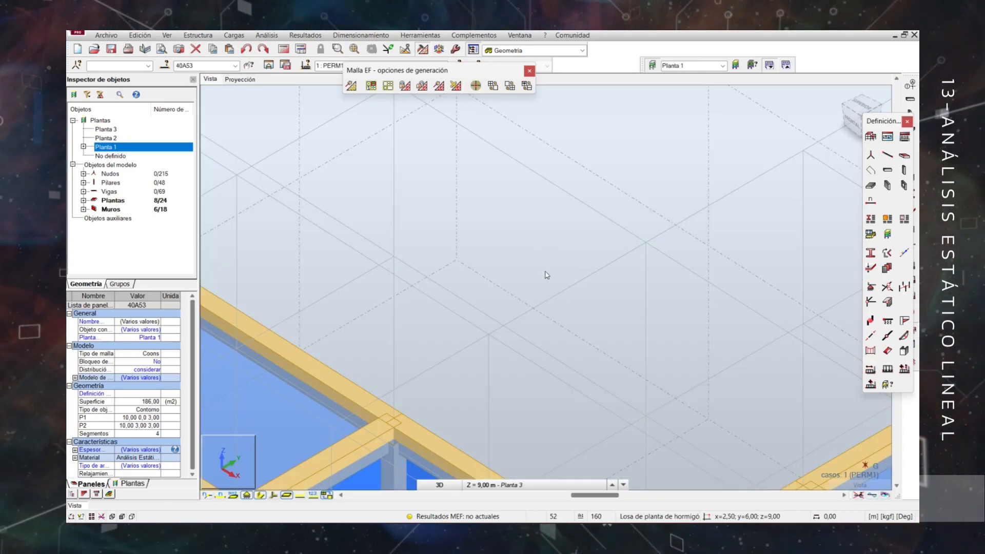
scroll(545, 272, down, 3)
scroll(545, 275, down, 3)
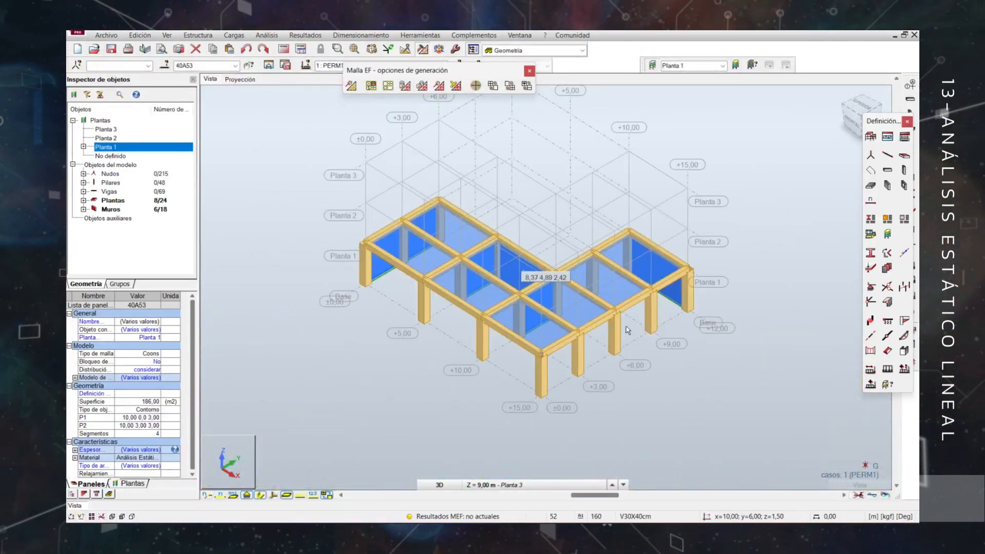
key(Escape)
scroll(631, 331, up, 3)
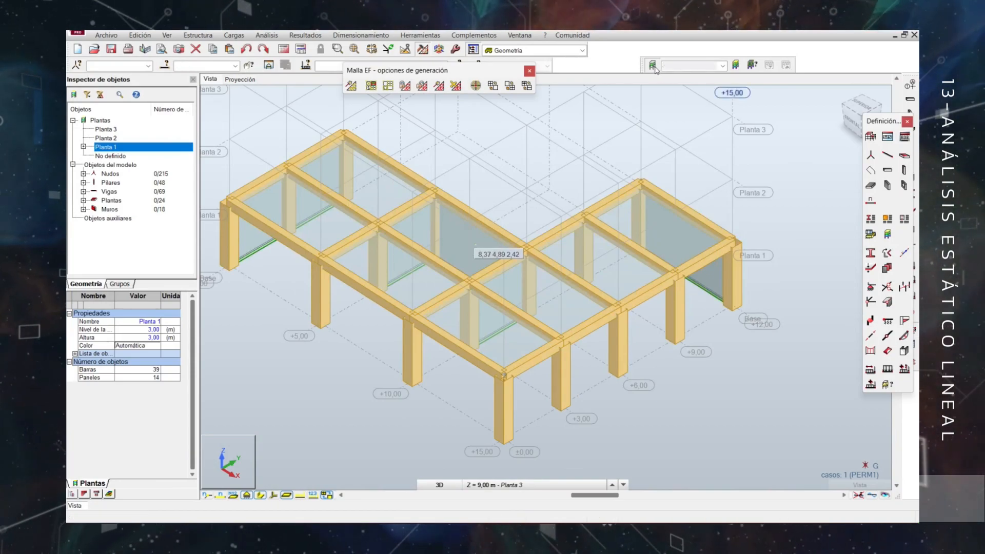
click(652, 65)
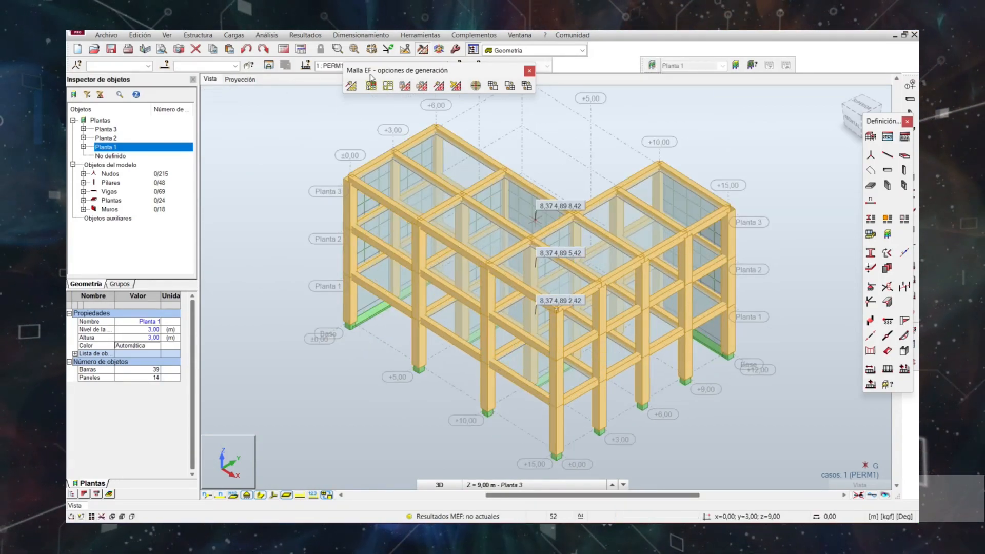
click(456, 85)
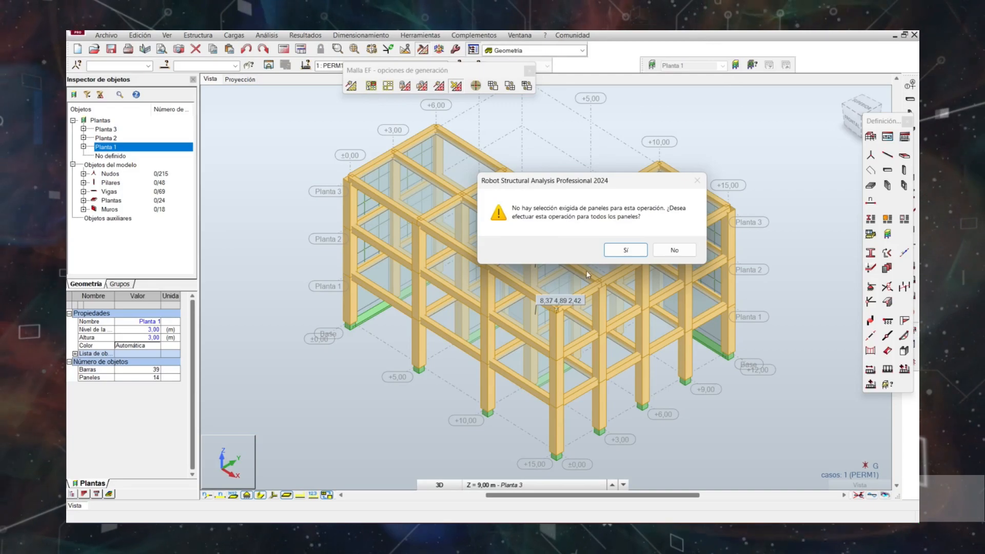
click(623, 250)
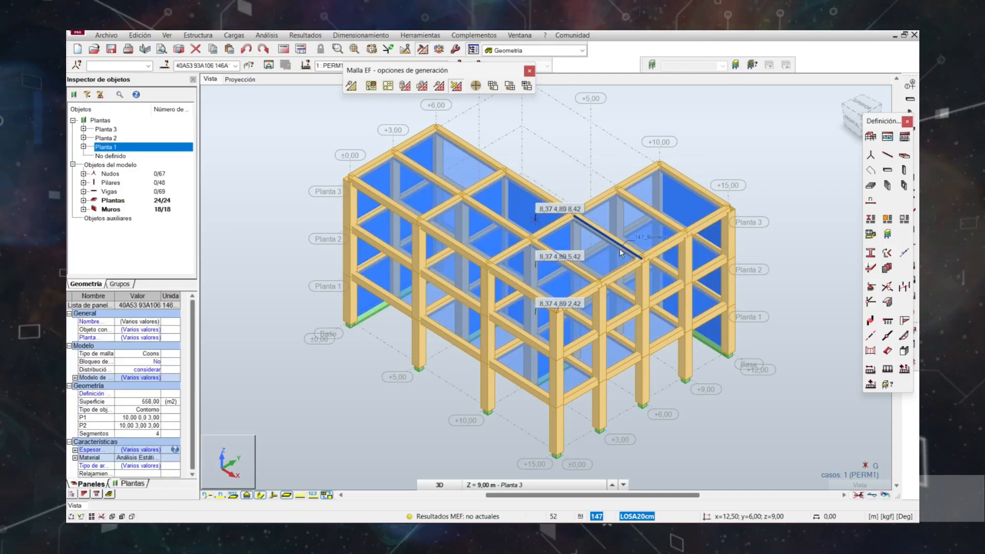
click(737, 131)
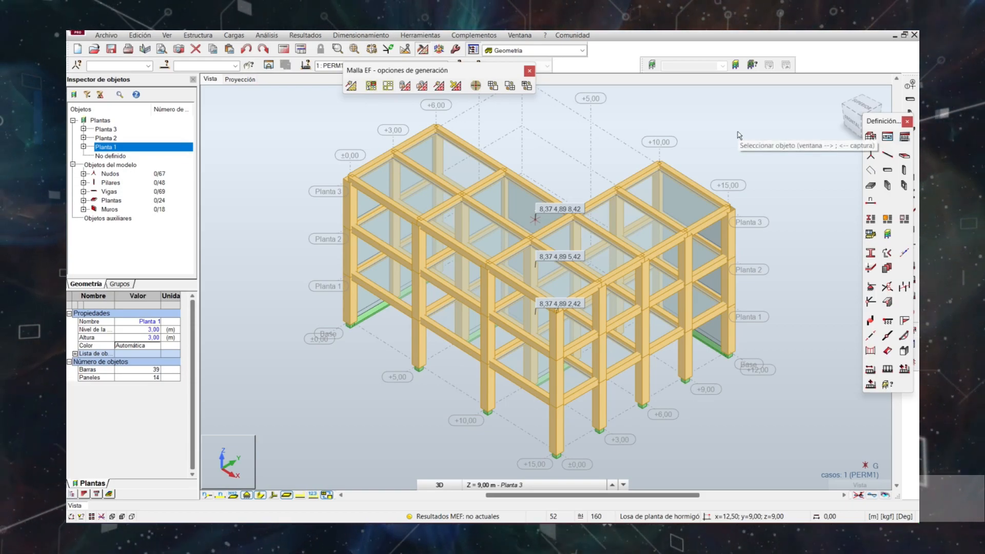
Define a rigid link named DIAFRAGMA RÍGIDO with the UX, UY, UZ and RZ directions blocked.
click(911, 285)
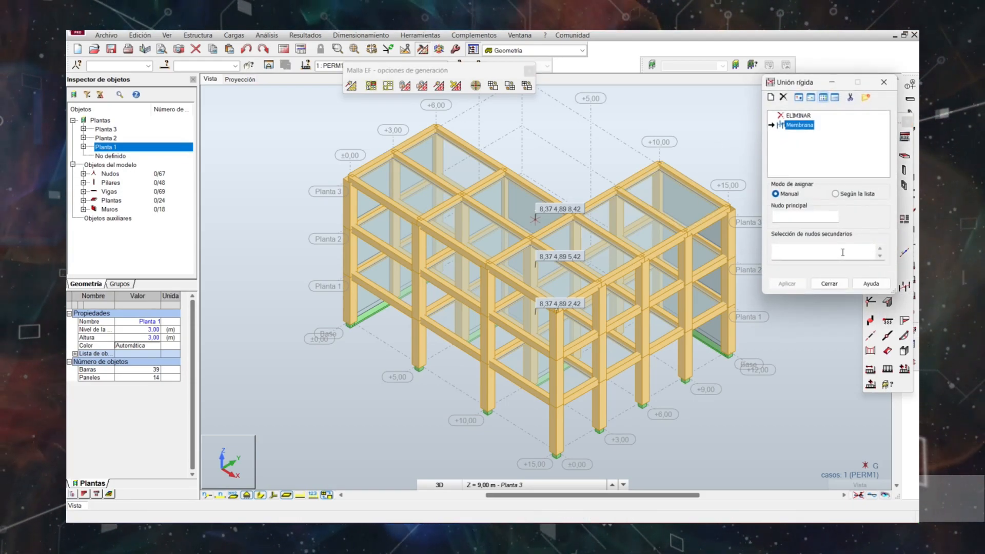
click(771, 98)
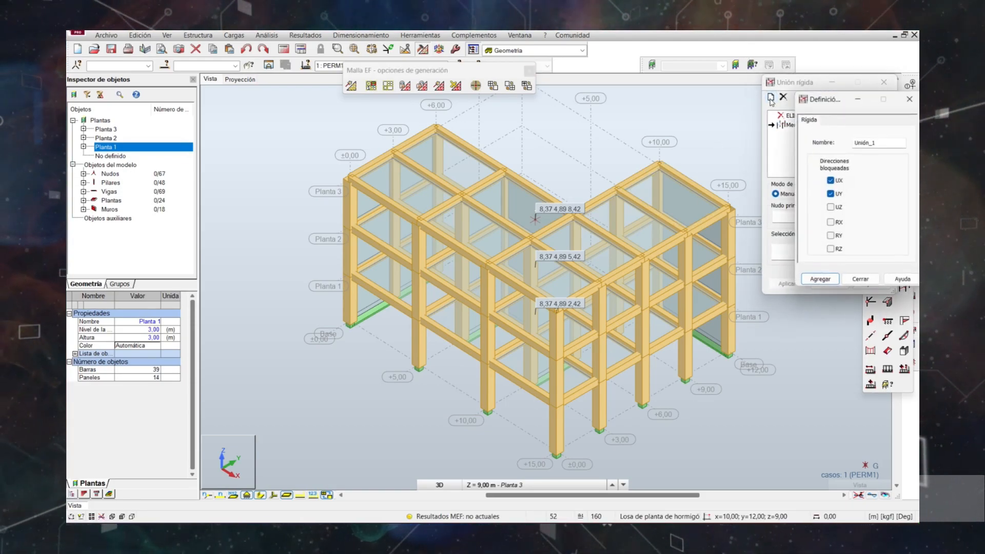
drag(835, 106, 695, 94)
double_click(729, 131)
text(DIA)
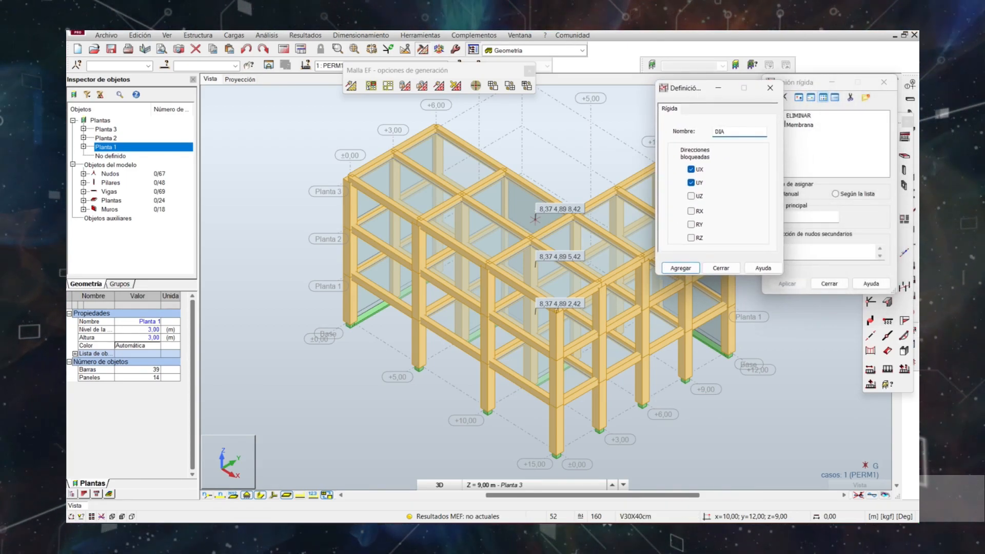
text(FRAGMA RÍGIDO)
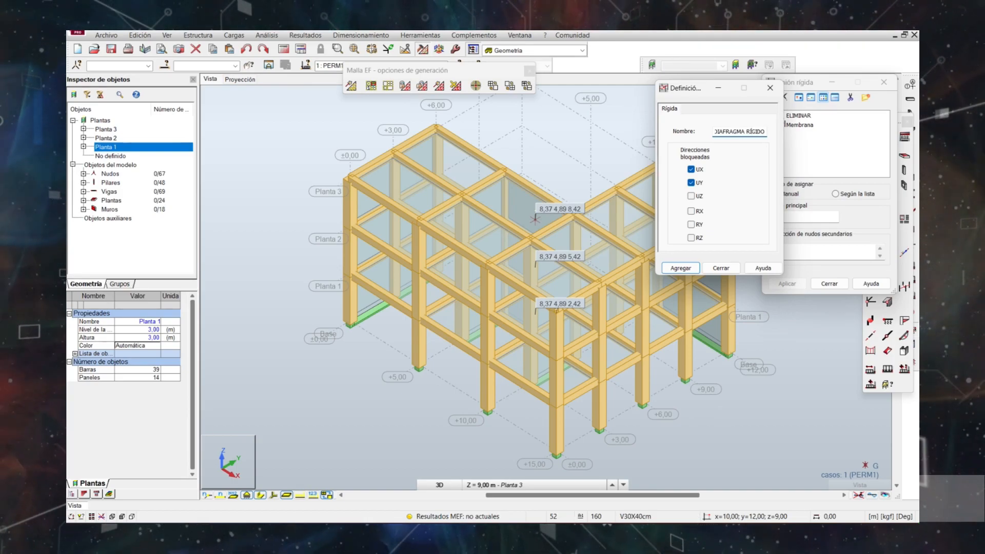
click(692, 197)
click(692, 238)
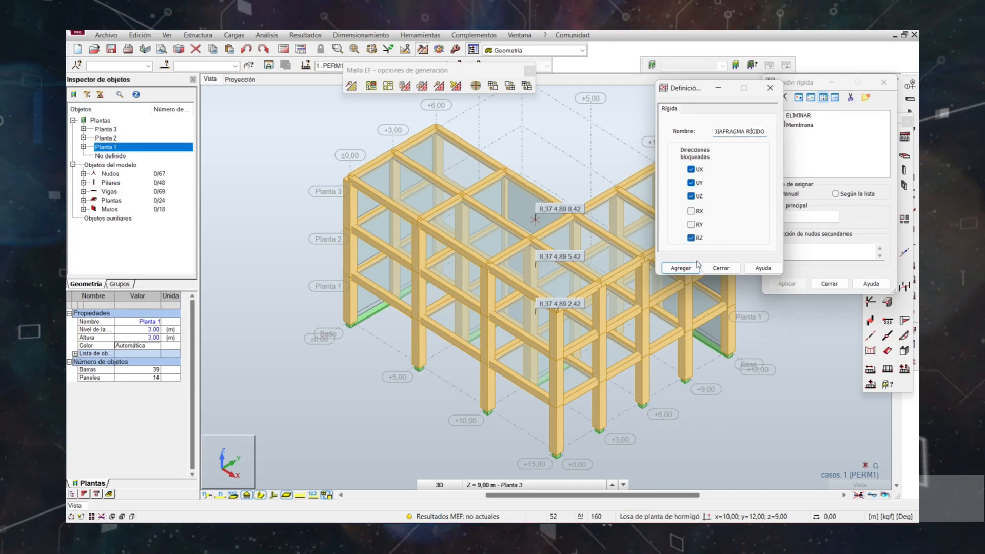
click(681, 268)
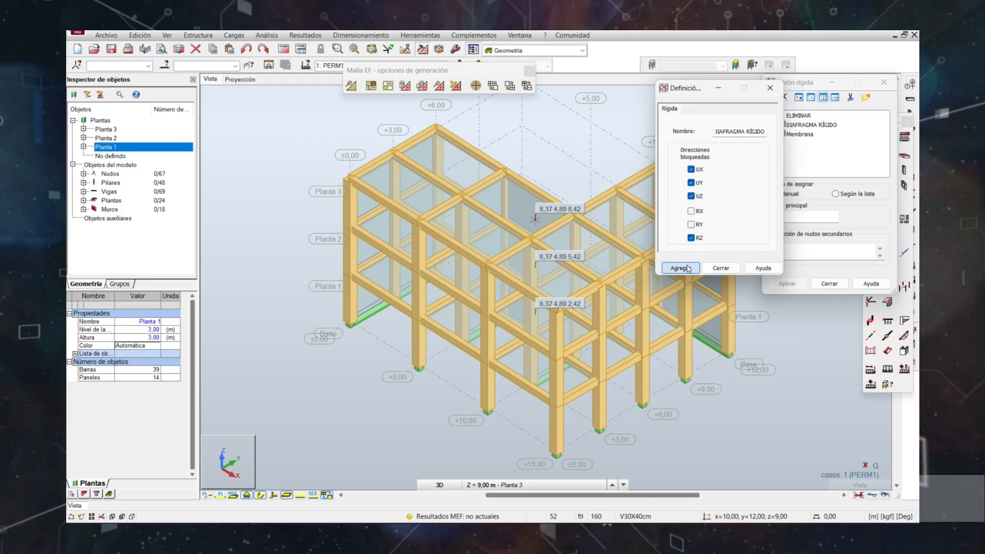
click(720, 268)
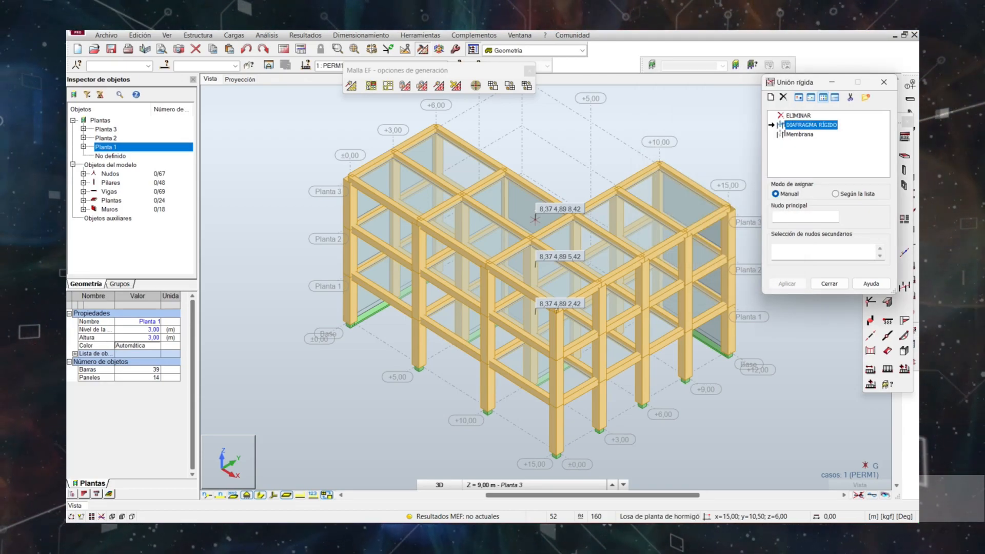
Close the mesh generation options, clear the rigid link dialog away from the model and turn the building to a frontal elevation.
drag(794, 88, 186, 87)
click(530, 71)
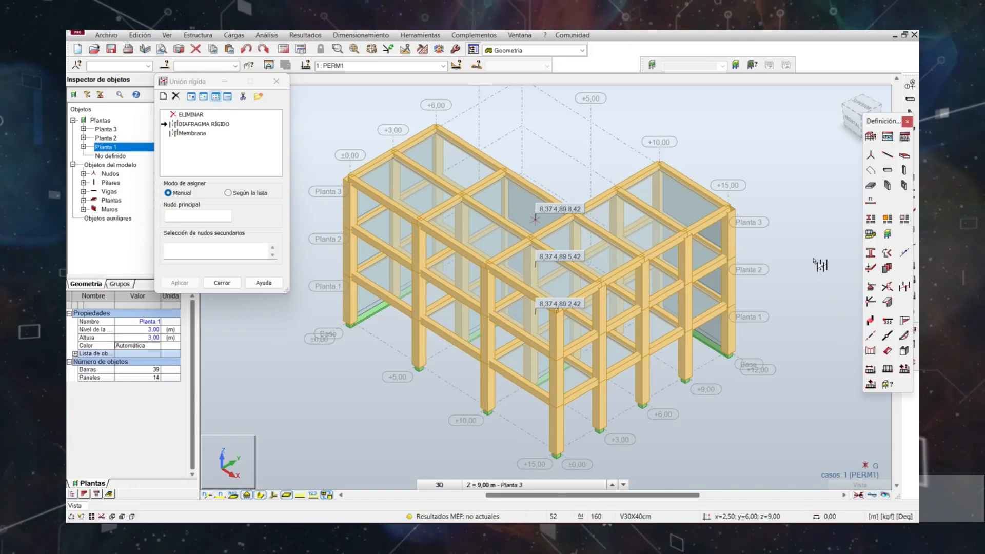
mouse_move(801, 297)
middle_down()
mouse_move(779, 259)
mouse_move(803, 288)
middle_up()
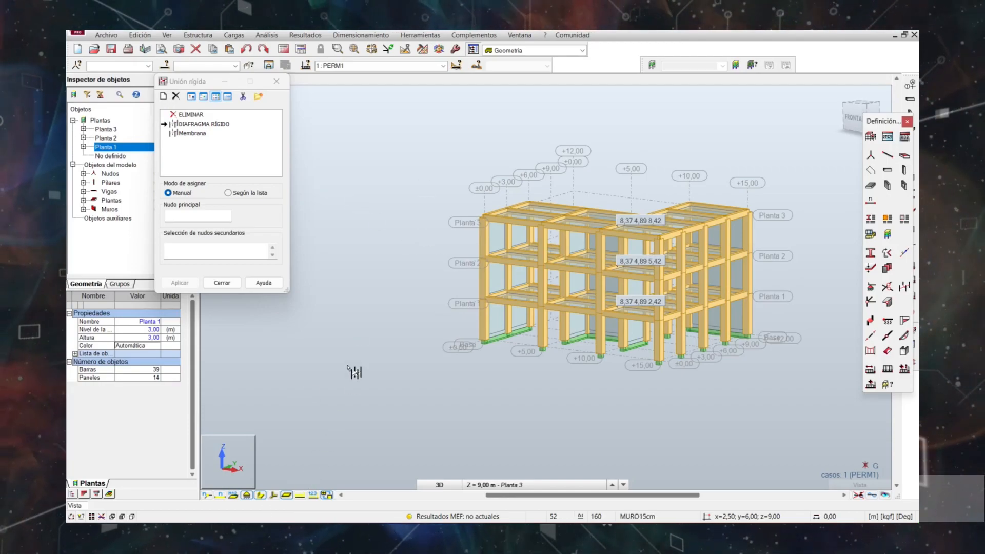
scroll(788, 316, up, 1)
shift+middle_drag(781, 310, 783, 303)
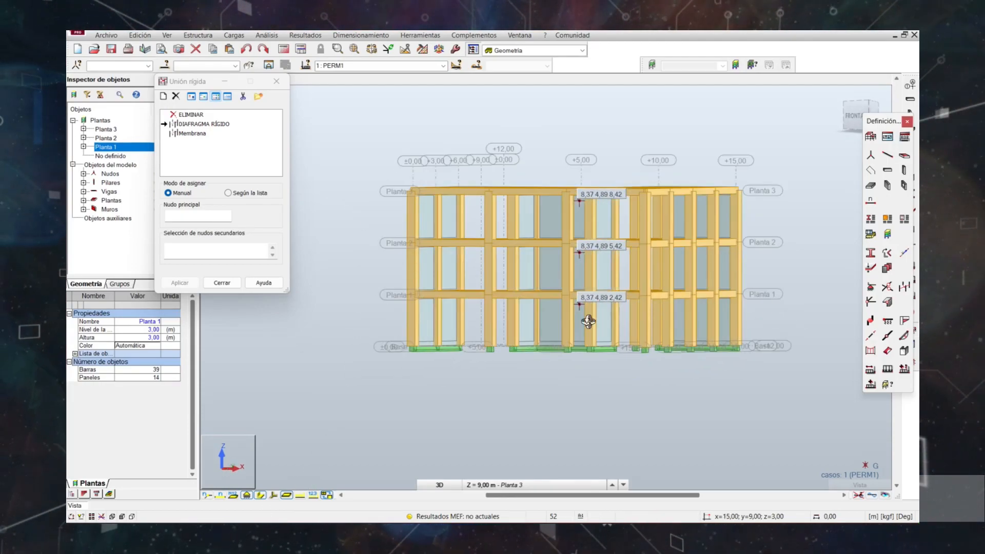
right_click(347, 230)
key(Escape)
Turn off the storeys' centre-of-gravity markers and coordinate descriptions, and hide the section shapes.
click(306, 36)
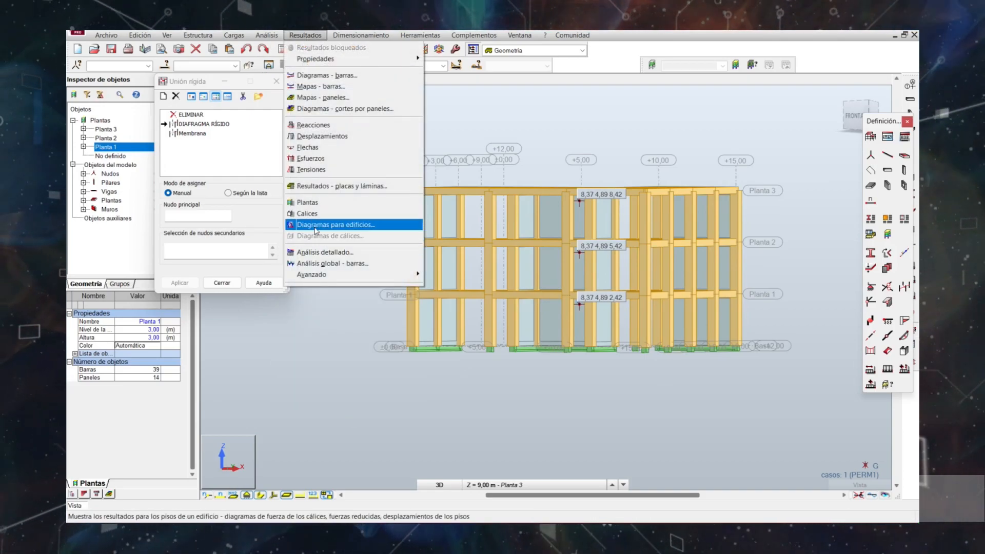
click(316, 225)
click(230, 210)
click(225, 343)
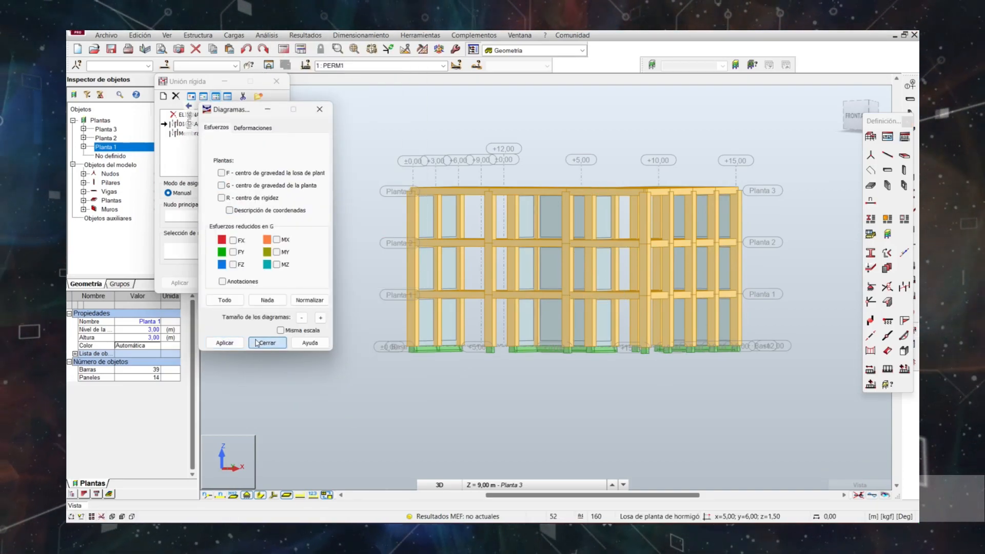
click(267, 342)
click(261, 495)
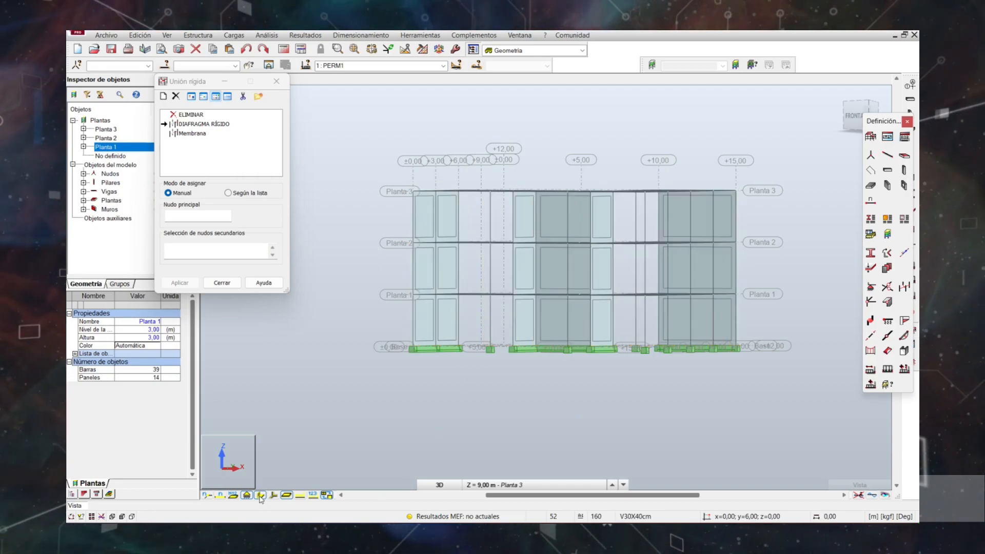
mouse_move(491, 352)
shift+middle_down()
mouse_move(508, 358)
mouse_move(477, 352)
shift+middle_up()
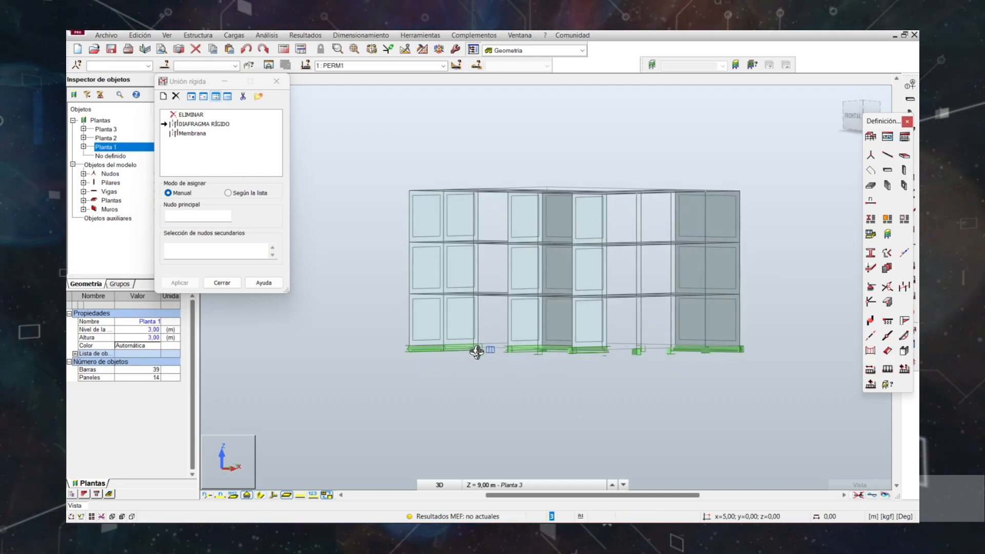
Window-select the Planta 1 floor slabs, beams and nodes, and set the selection's object type to Nudo.
drag(373, 270, 805, 319)
click(708, 214)
click(203, 97)
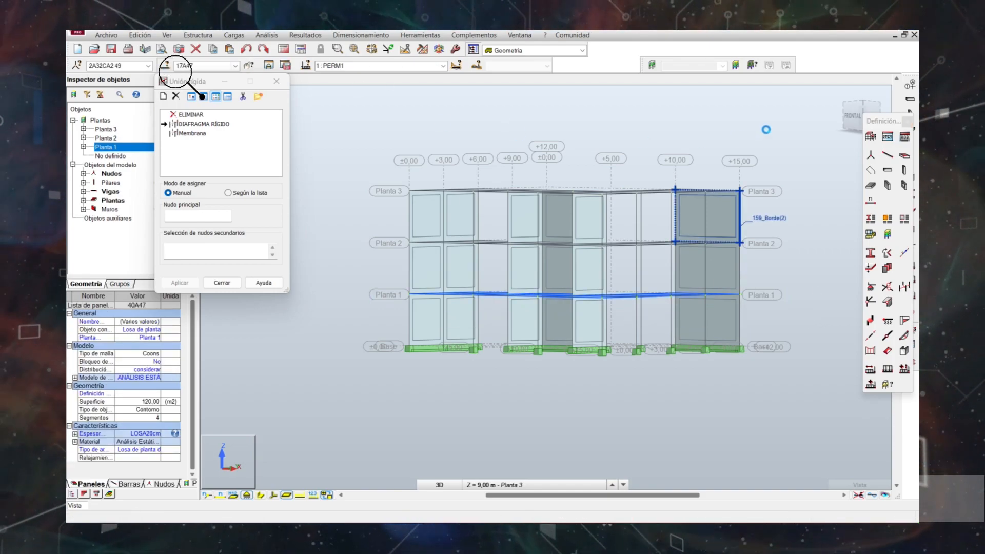
click(793, 114)
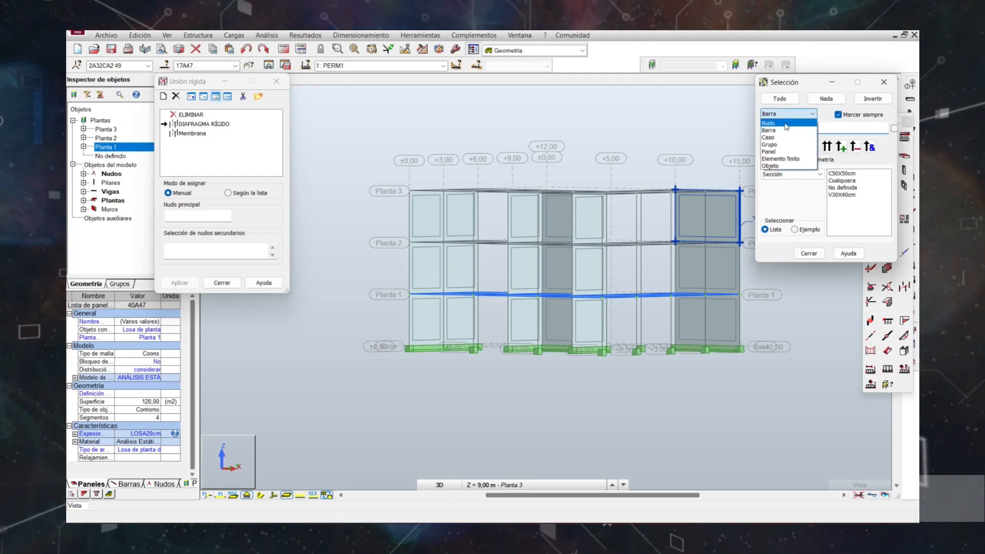
click(776, 124)
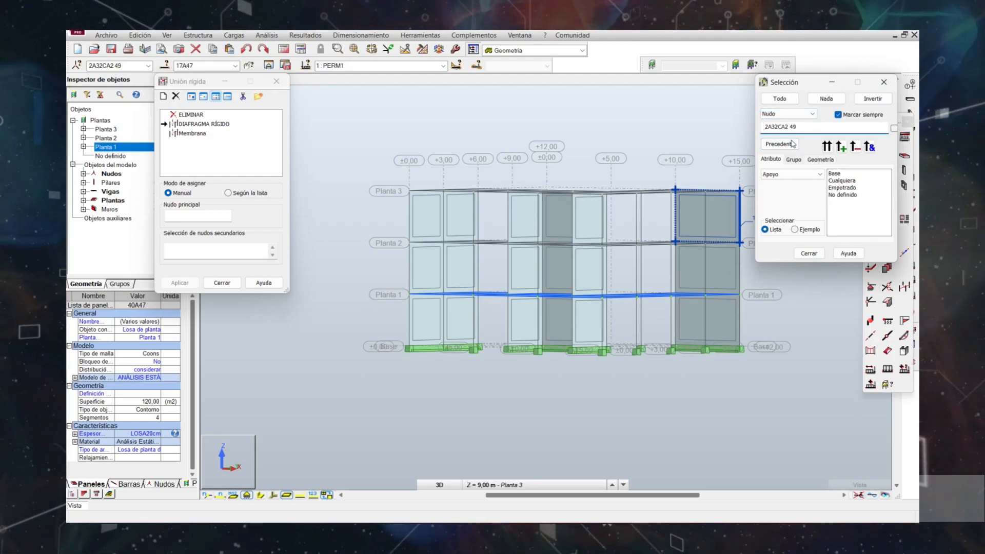
Remove node 49 from the Planta 1 node selection through the Enumeración usuario attribute and copy the remaining node list.
click(787, 175)
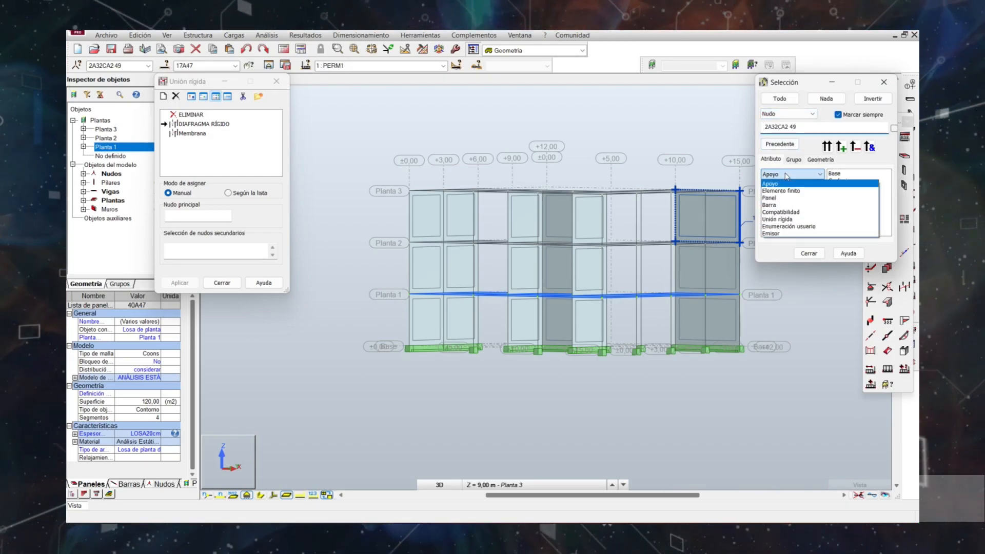
click(798, 226)
scroll(848, 211, down, 13)
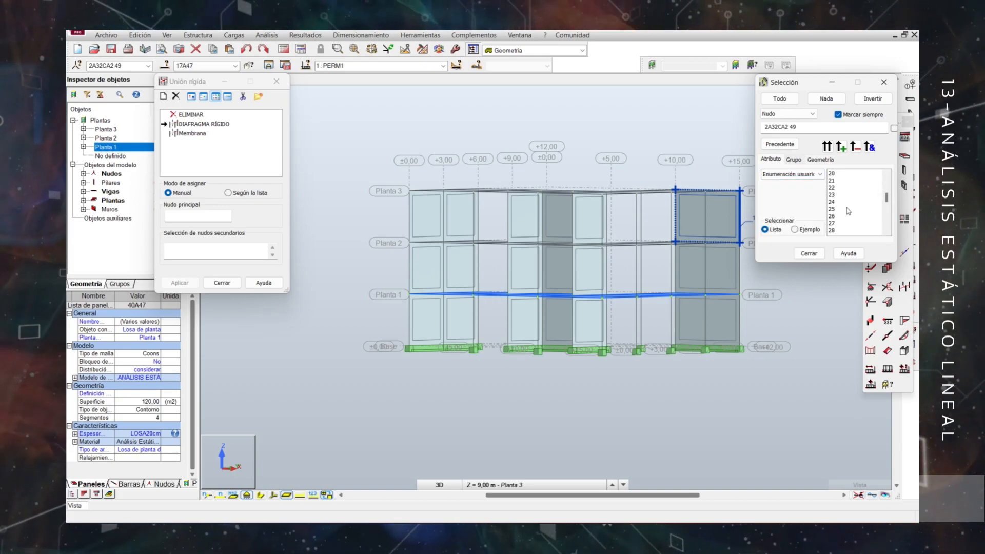
scroll(848, 211, down, 1)
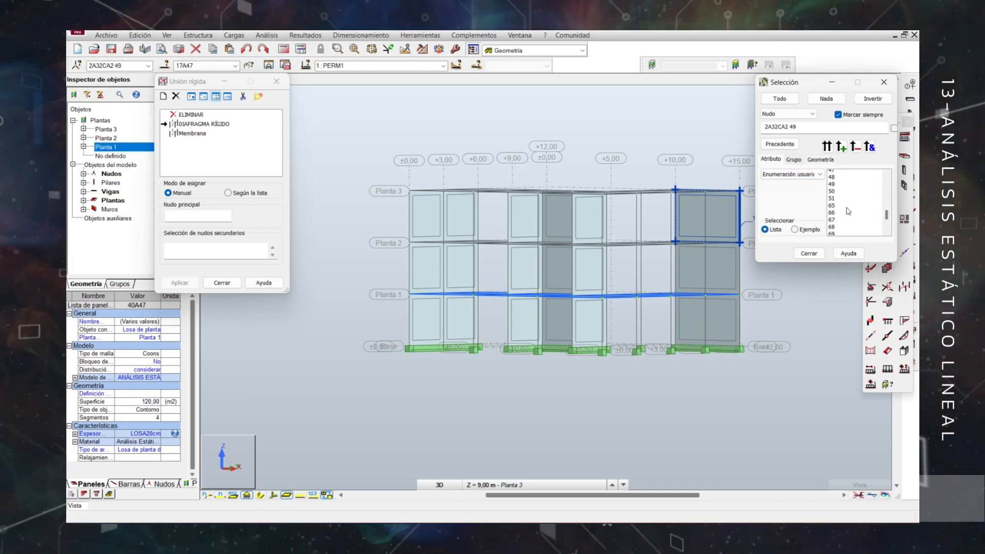
scroll(848, 211, up, 2)
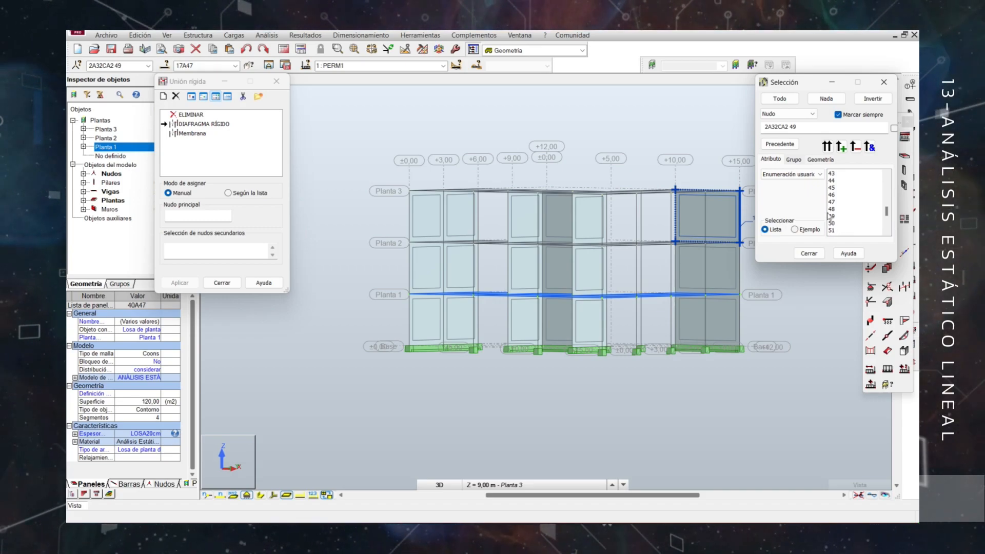
click(837, 216)
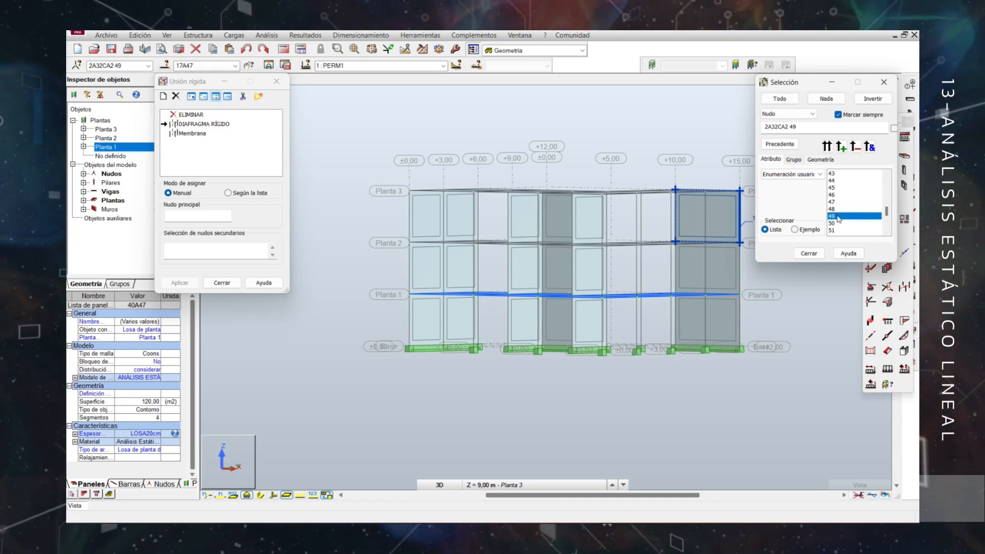
click(855, 147)
drag(793, 125, 764, 128)
key(ctrl+c)
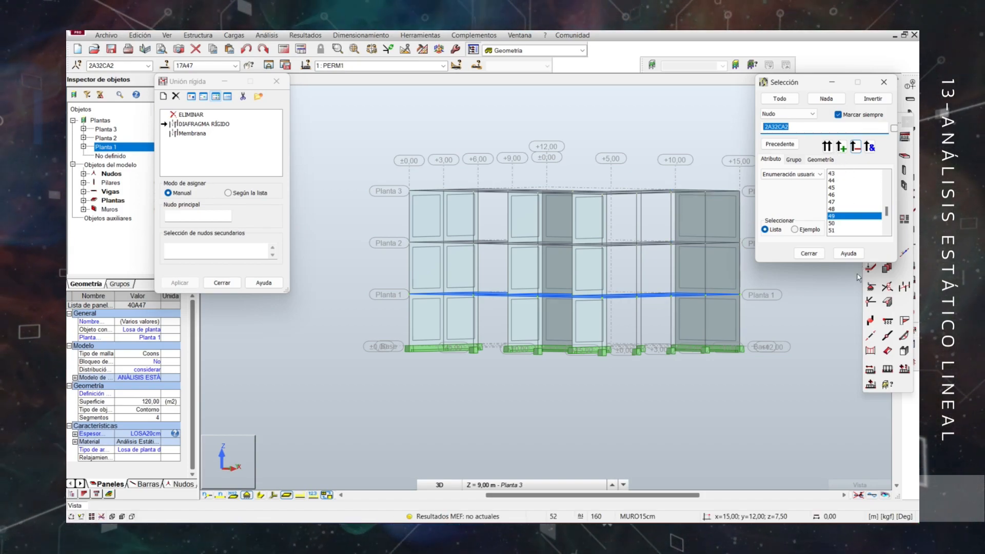
click(808, 253)
Apply the DIAFRAGMA RÍGIDO link with main node 49 and secondary nodes 2A32CA2 to Planta 1, finishing the rigid link assignment.
click(208, 252)
key(ctrl+v)
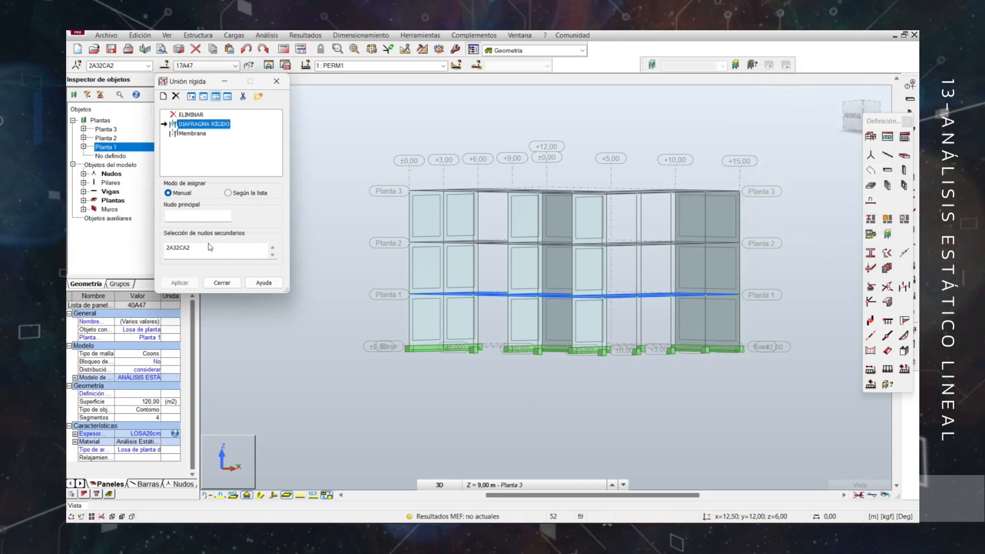
drag(220, 252, 166, 248)
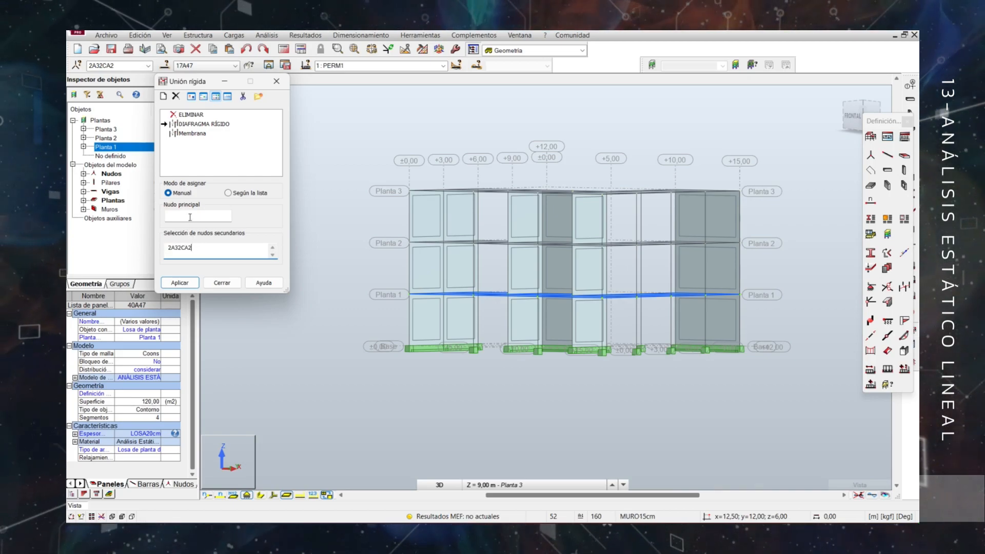
click(190, 216)
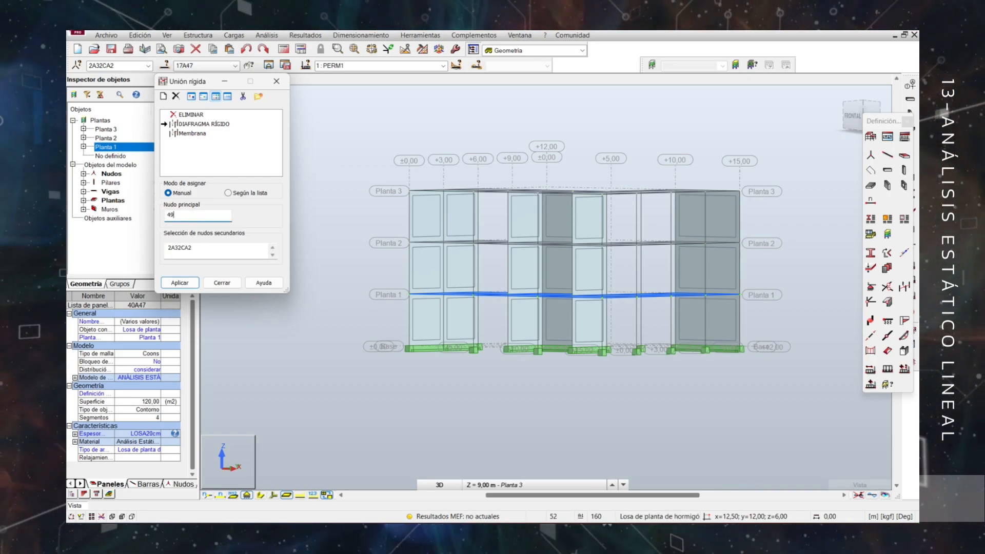
click(180, 281)
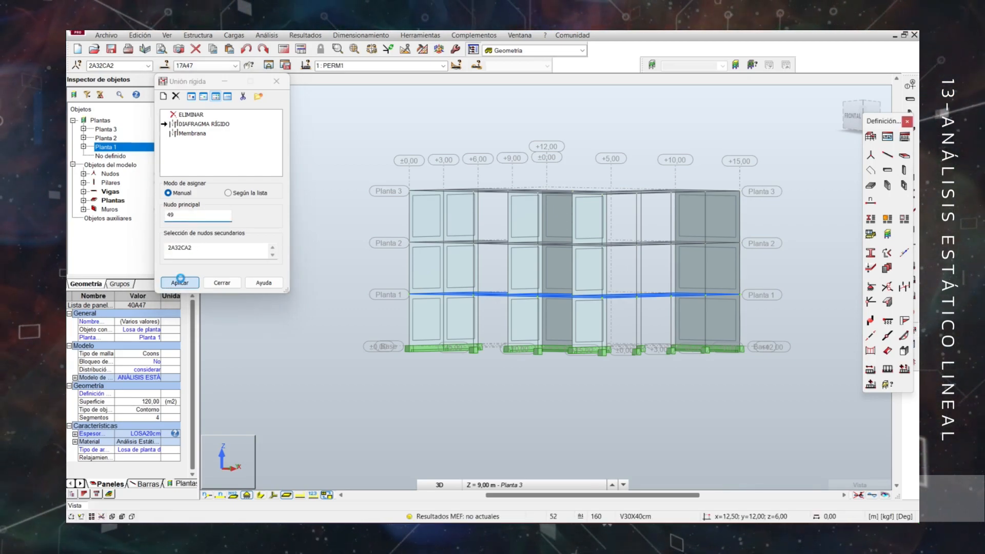
middle_drag(539, 260, 590, 292)
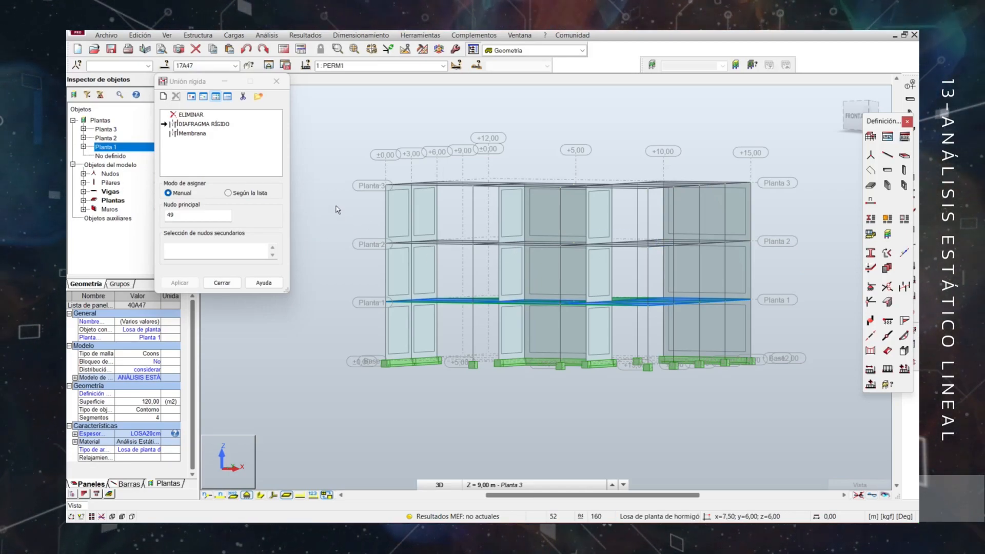
click(222, 282)
Window-select the Planta 2 floor slabs, beams and nodes, and set the selection's object type to Nudo.
drag(327, 209, 791, 260)
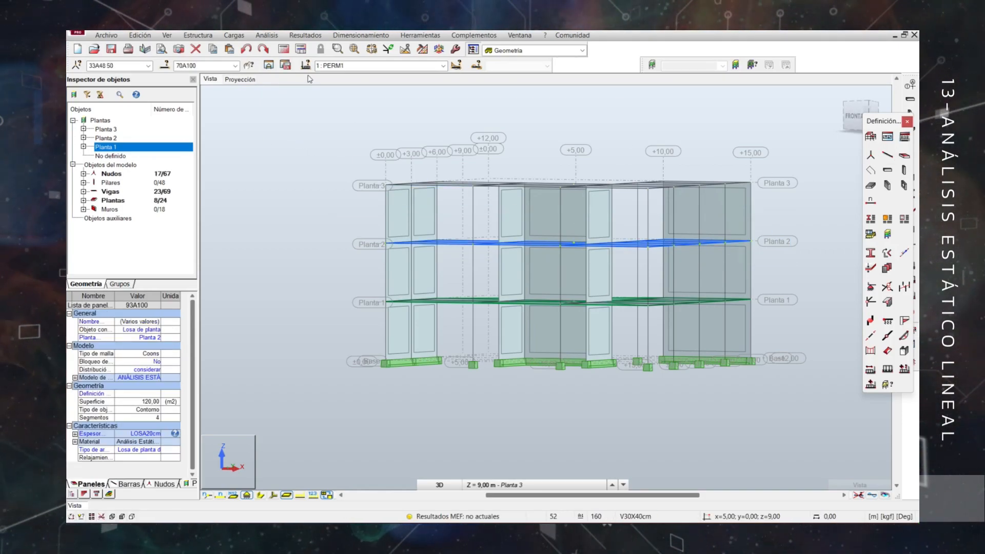
click(166, 65)
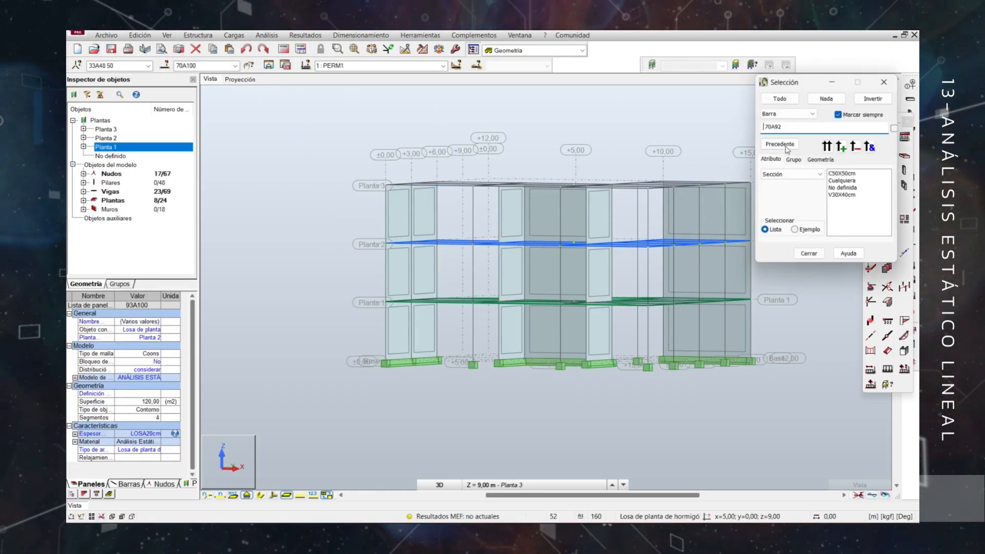
click(781, 114)
click(775, 126)
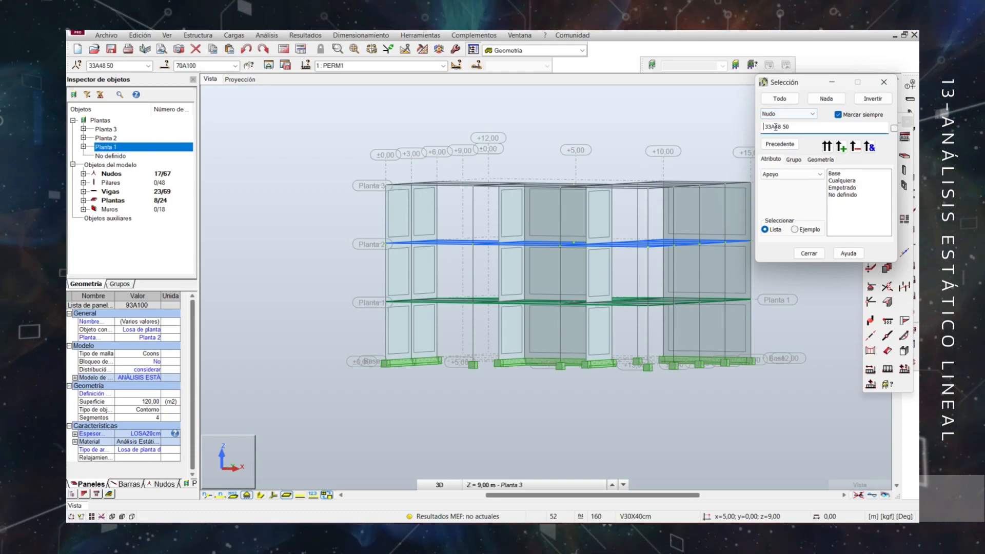
Remove node 50 from the Planta 2 node selection through the Enumeración usuario attribute.
click(794, 175)
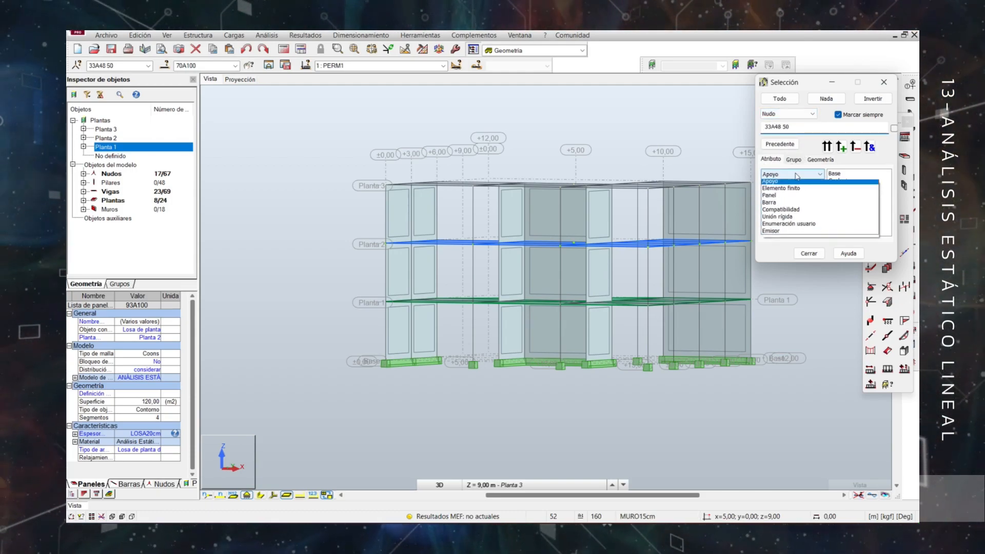
click(789, 226)
scroll(857, 217, down, 8)
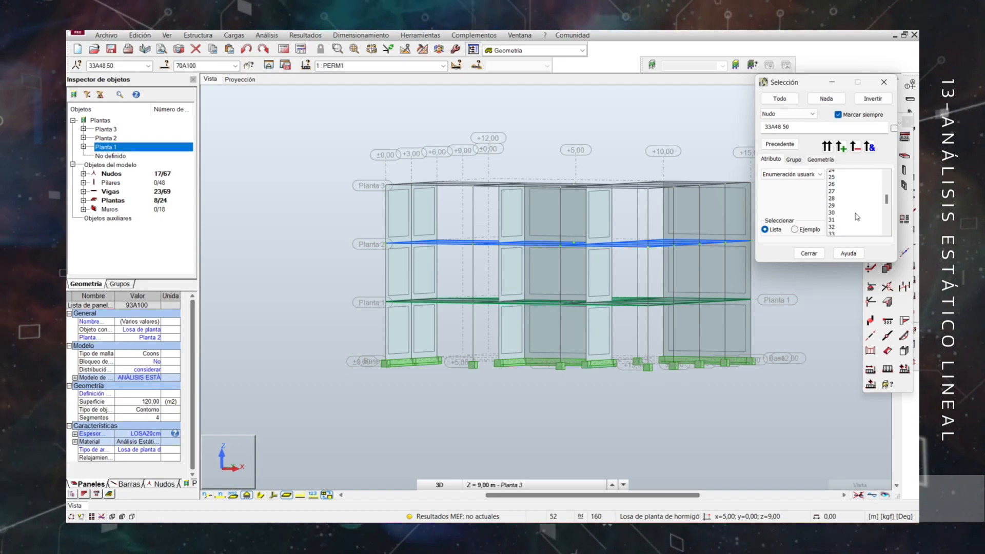
scroll(856, 217, down, 6)
click(838, 224)
click(855, 146)
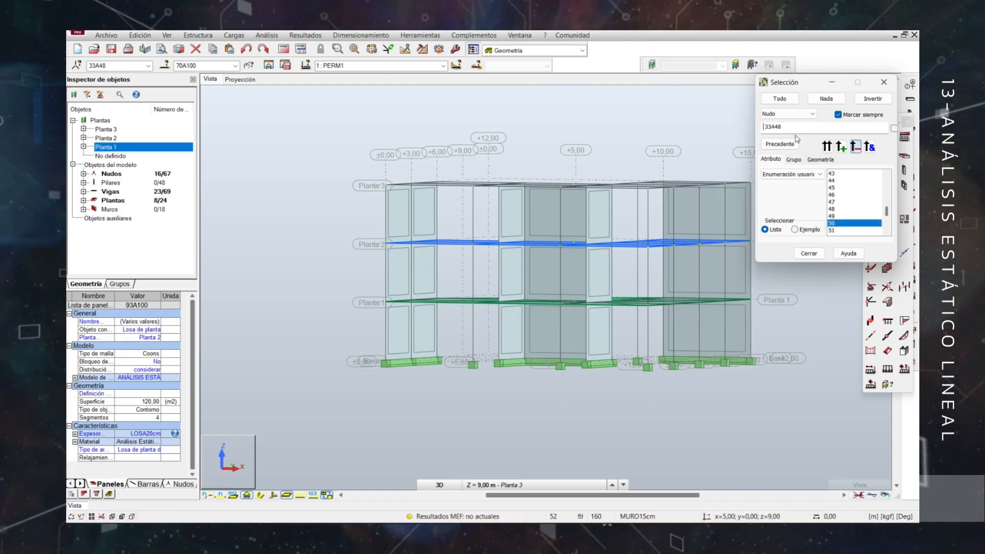
click(809, 253)
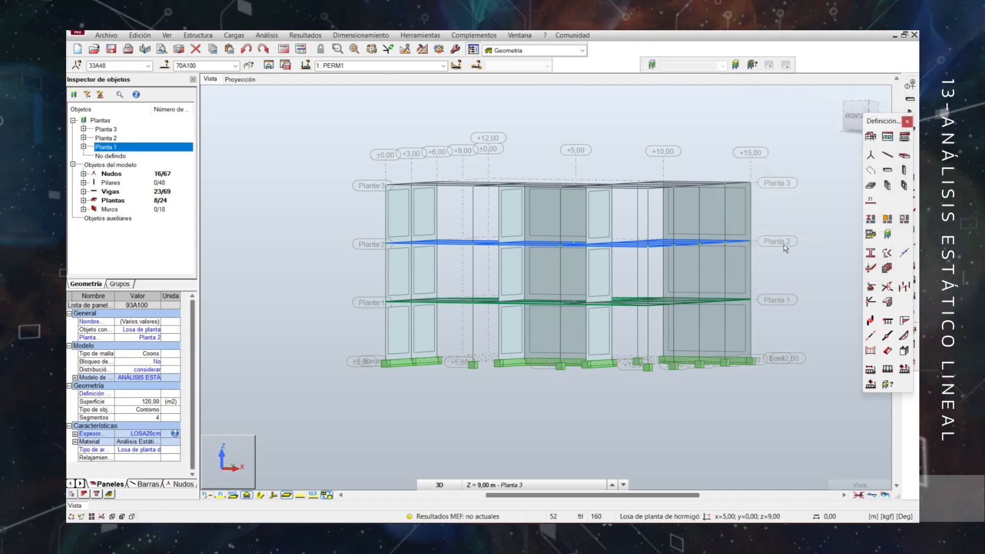
Apply the DIAFRAGMA RÍGIDO link to Planta 2 with main node 50 and secondary nodes 33A48, and close the rigid link definition.
click(905, 287)
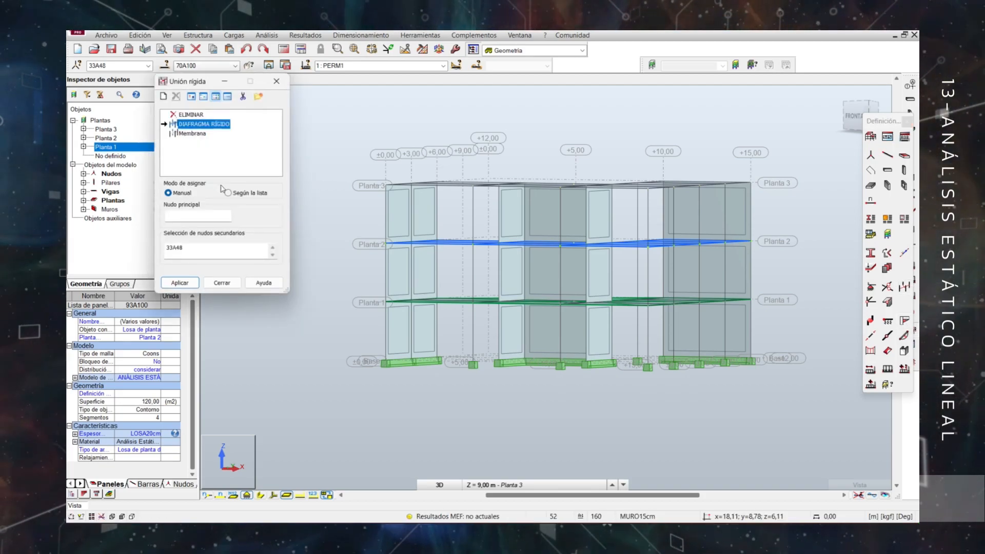
click(189, 219)
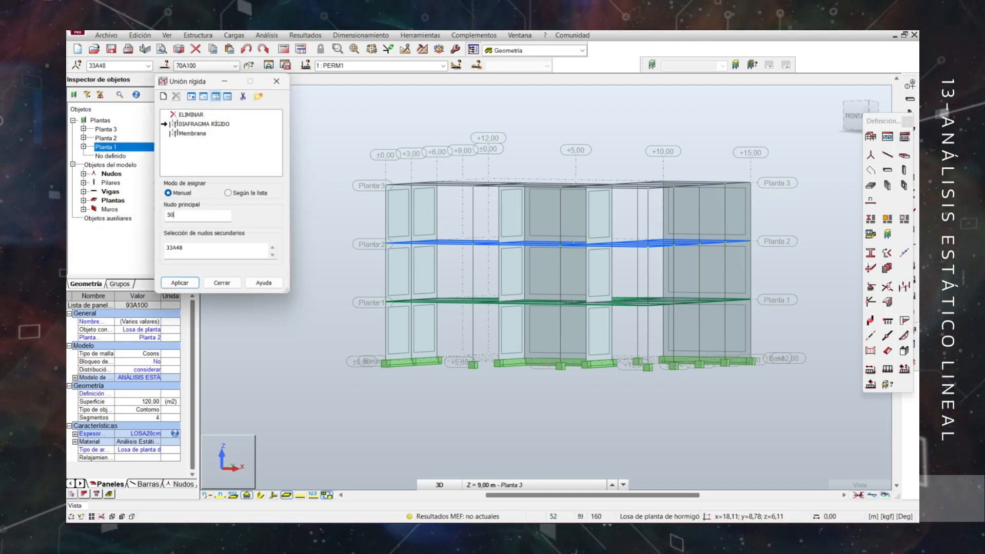
text(50)
click(176, 283)
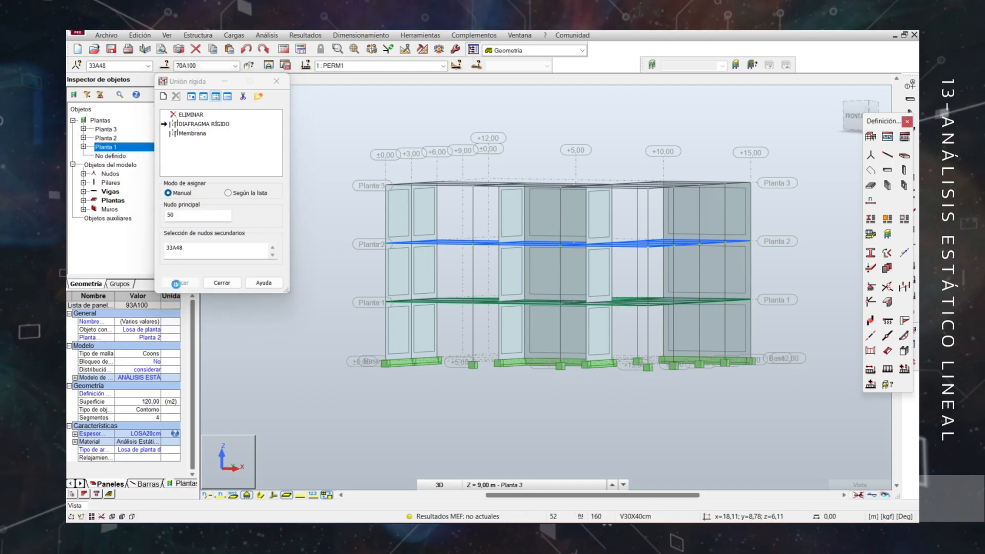
middle_drag(590, 202, 469, 282)
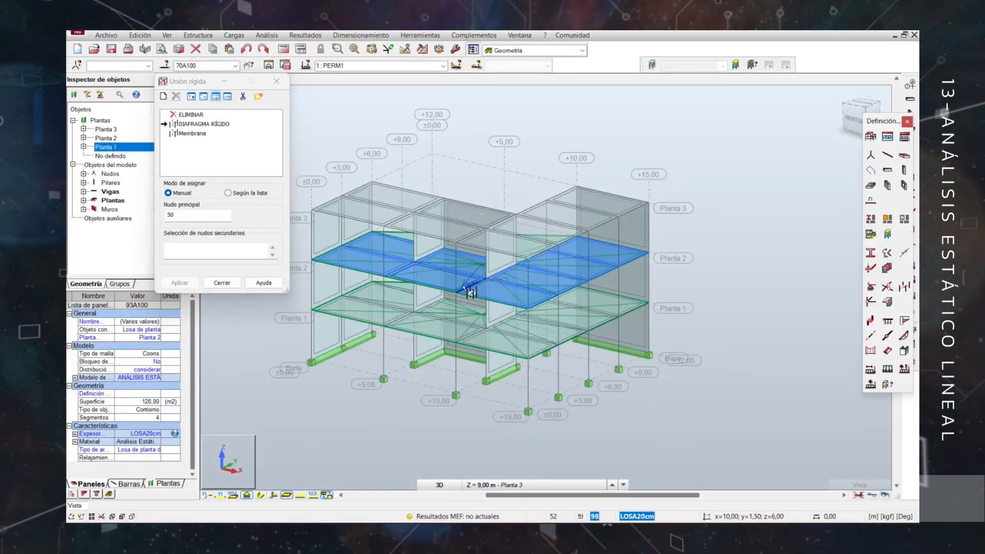
click(222, 283)
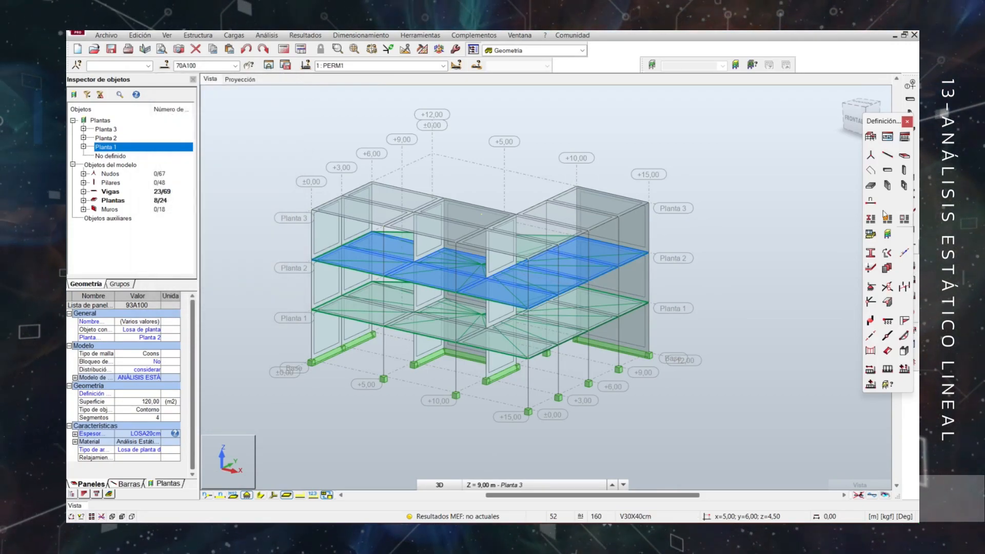
Window-select the slabs, beams and nodes of the Planta 3 floor.
middle_drag(606, 197, 485, 233)
scroll(301, 201, up, 2)
mouse_move(420, 233)
shift+middle_down()
mouse_move(399, 217)
mouse_move(409, 220)
shift+middle_up()
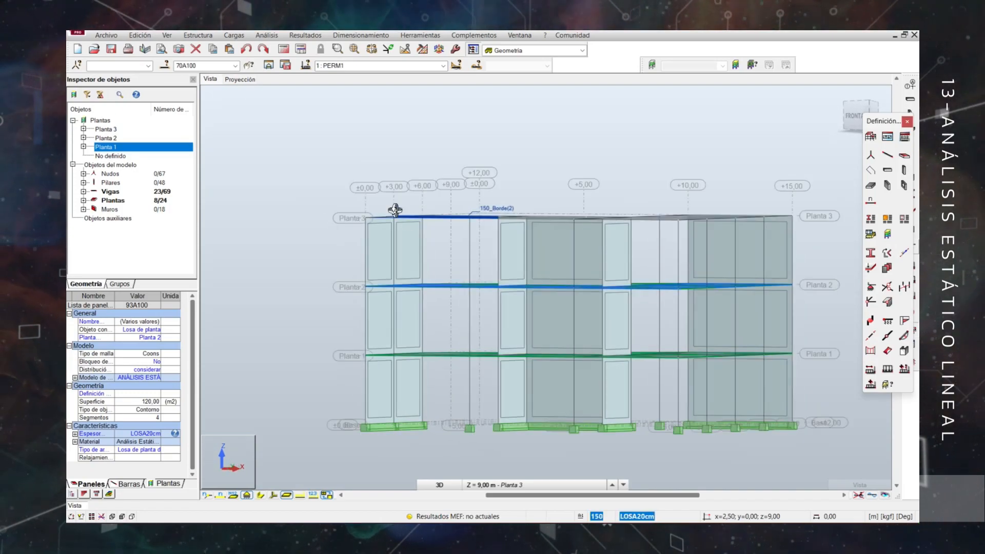
click(314, 188)
drag(314, 189, 814, 239)
shift+middle_drag(568, 209, 596, 246)
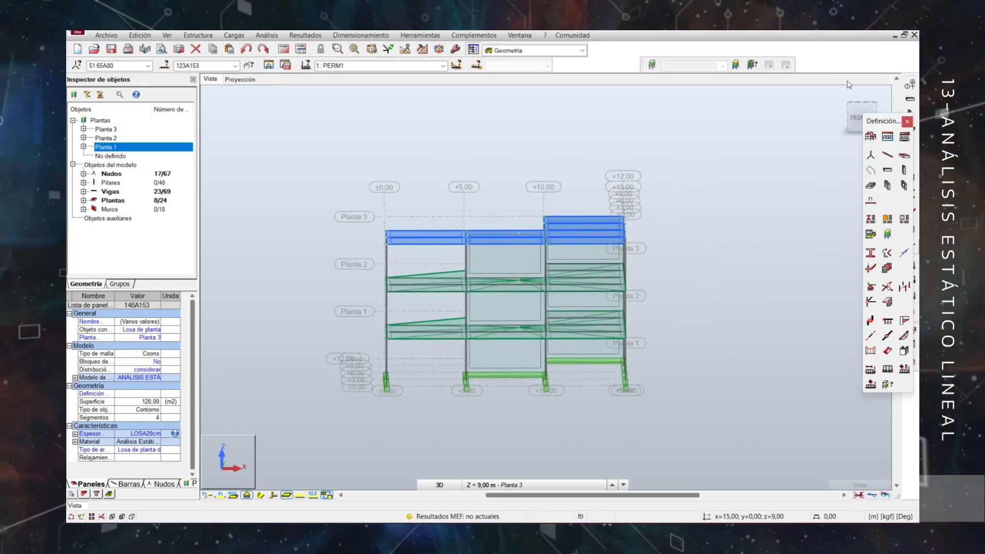
Remove node 51 from the Planta 3 node selection through the Enumeración usuario attribute.
click(165, 66)
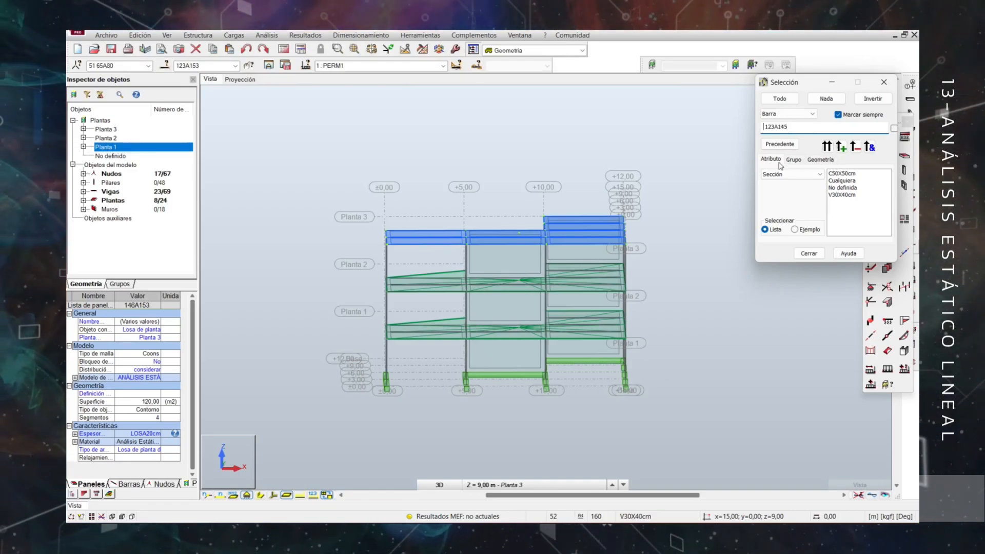
click(786, 115)
click(779, 122)
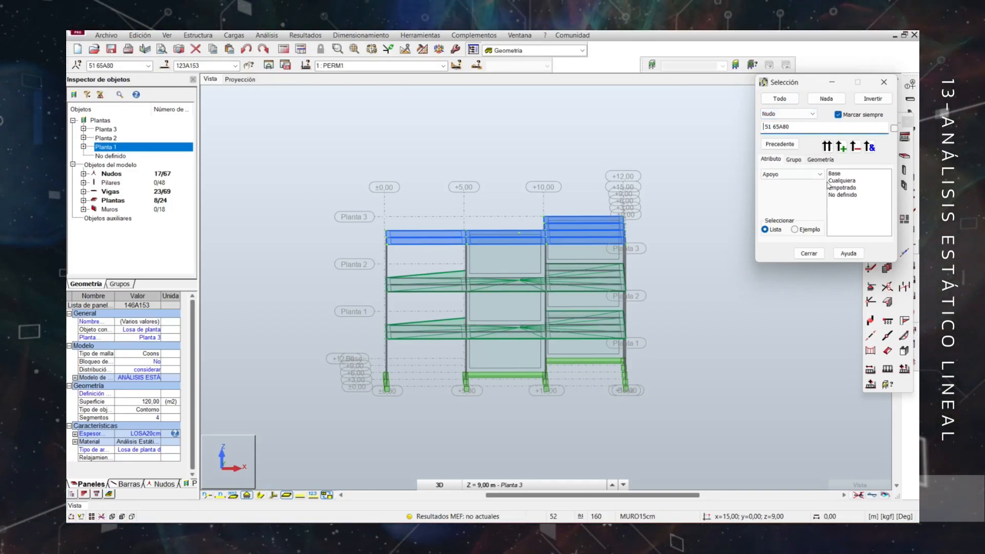
click(818, 175)
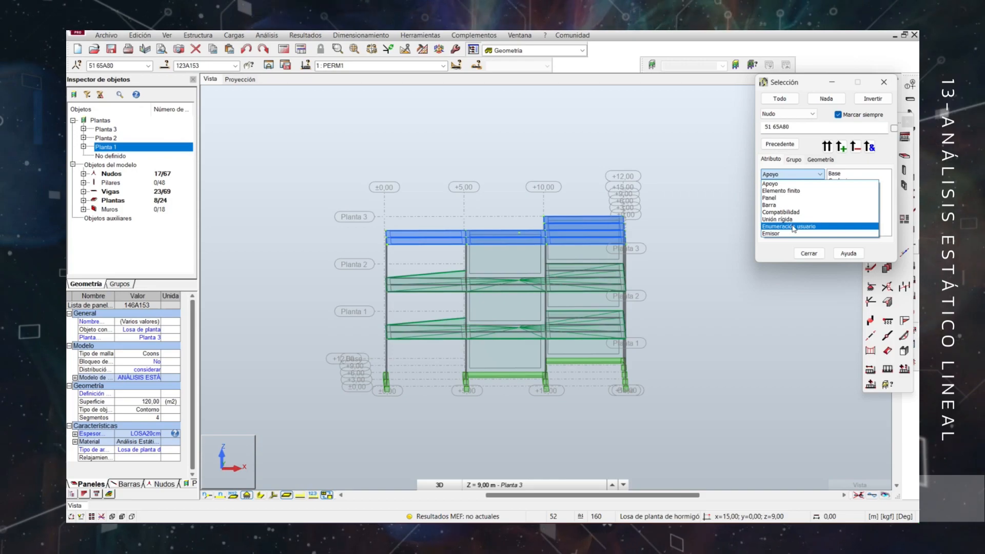
click(793, 226)
scroll(850, 215, down, 15)
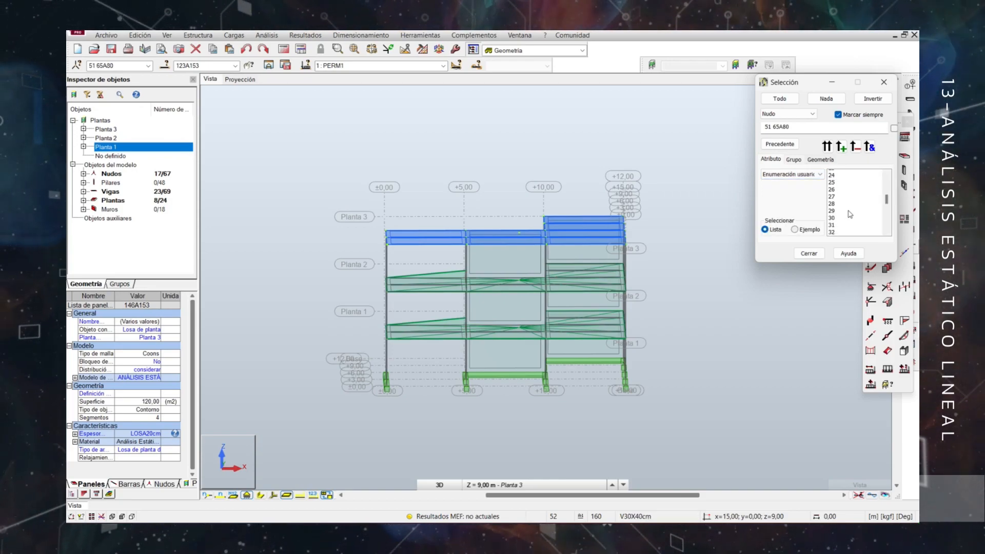
scroll(850, 206, down, 2)
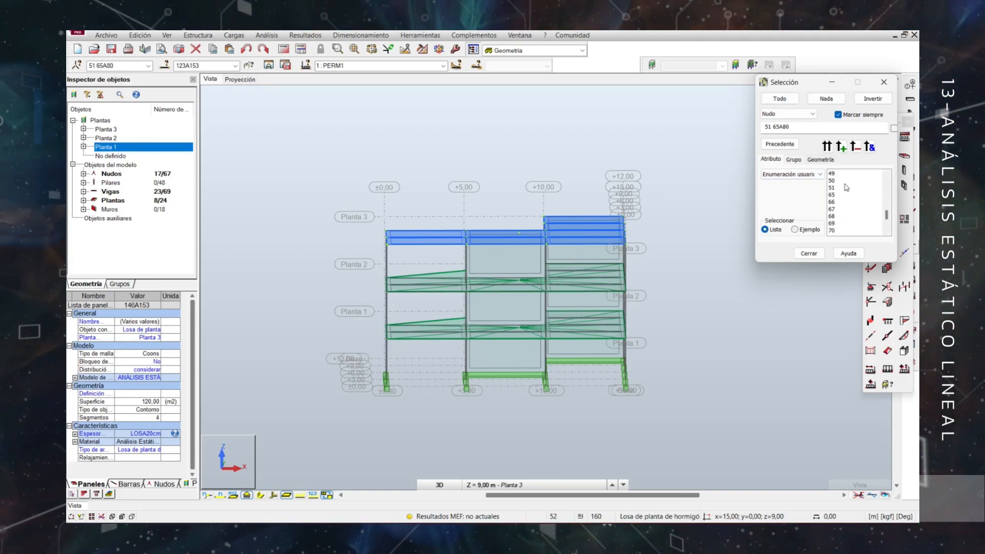
click(832, 188)
click(855, 147)
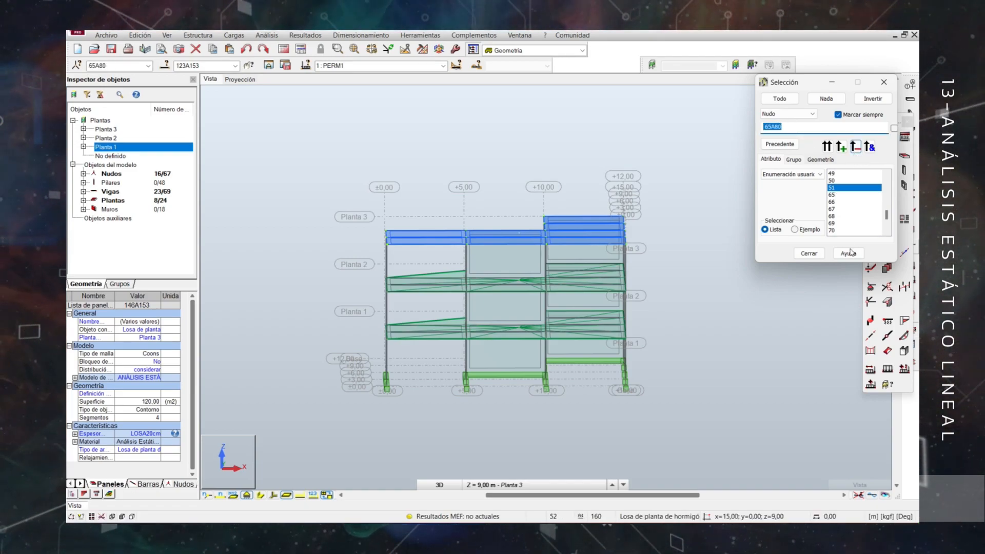
click(809, 253)
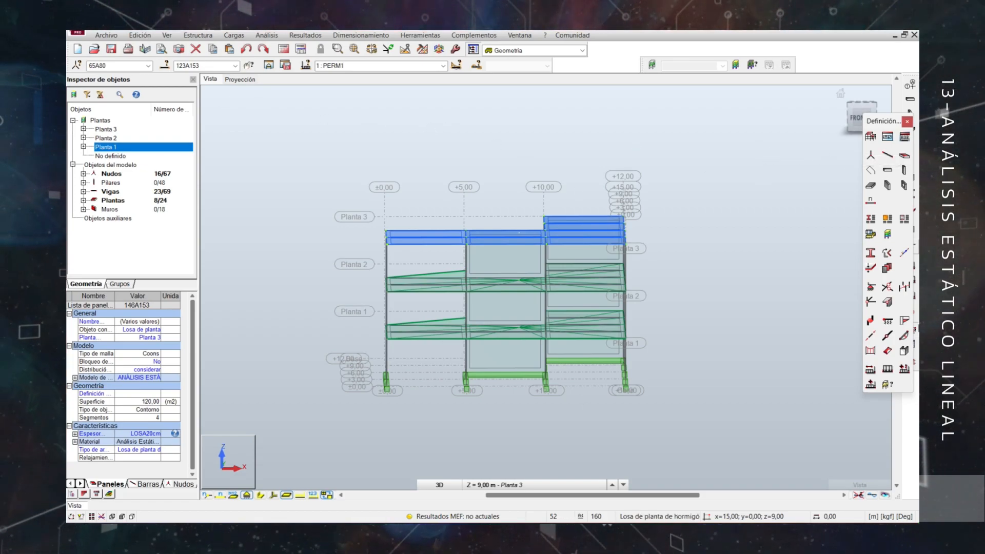
Apply the DIAFRAGMA RÍGIDO link to Planta 3 with main node 51 and secondary nodes 65A80, and close the rigid link definition.
click(905, 290)
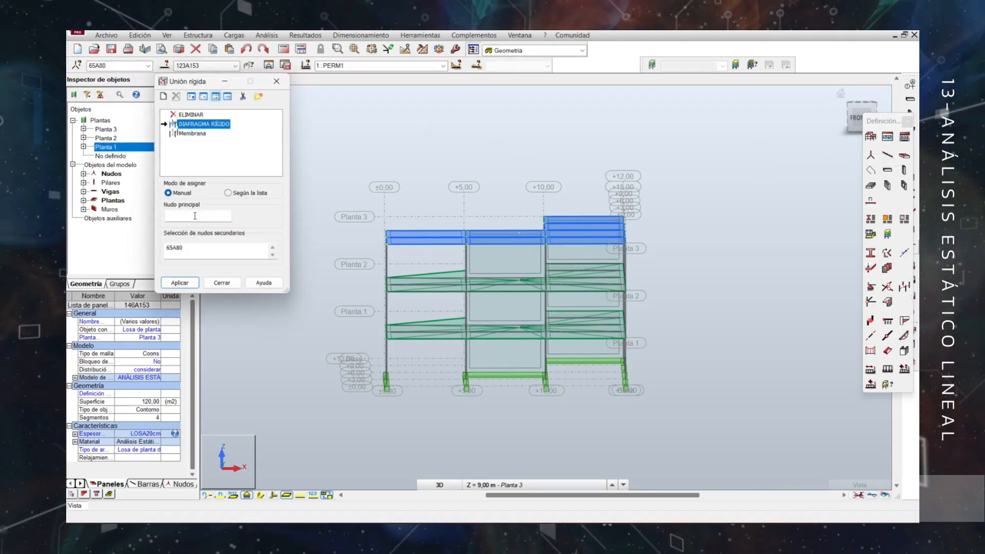
click(195, 216)
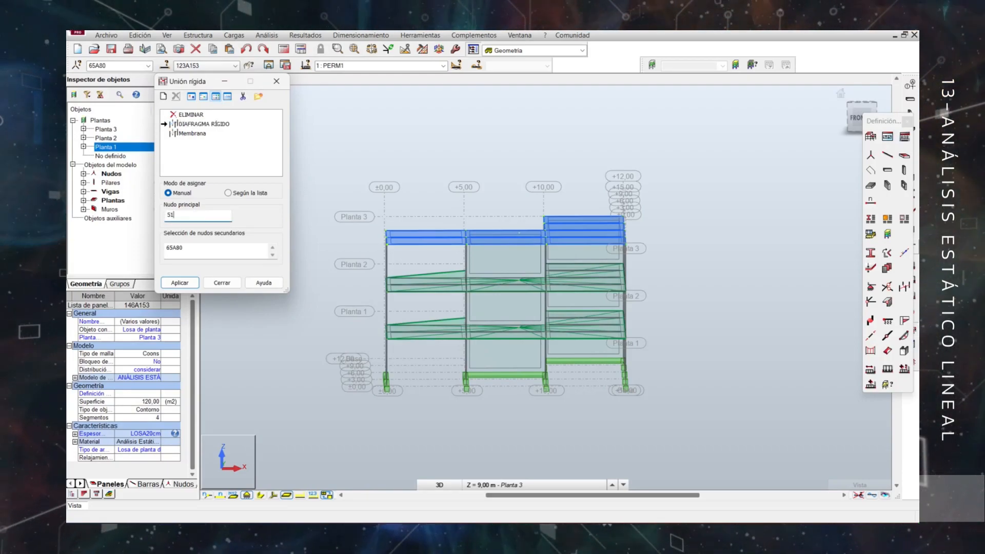
click(195, 286)
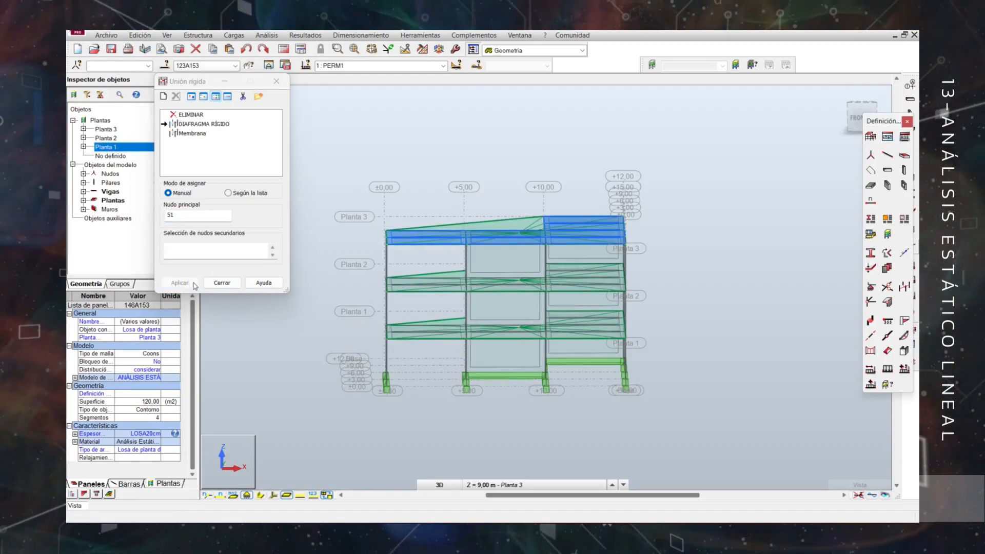
click(221, 287)
shift+middle_drag(748, 288, 497, 305)
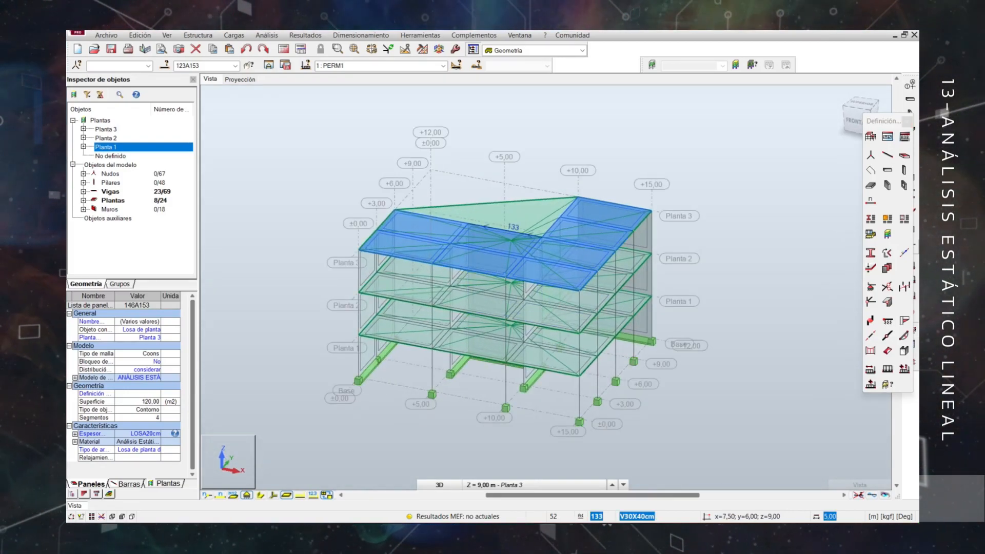
click(908, 122)
Define a rigid nodal support named CM with UX, UY and RZ free and UZ, RX and RY blocked.
click(910, 246)
click(402, 84)
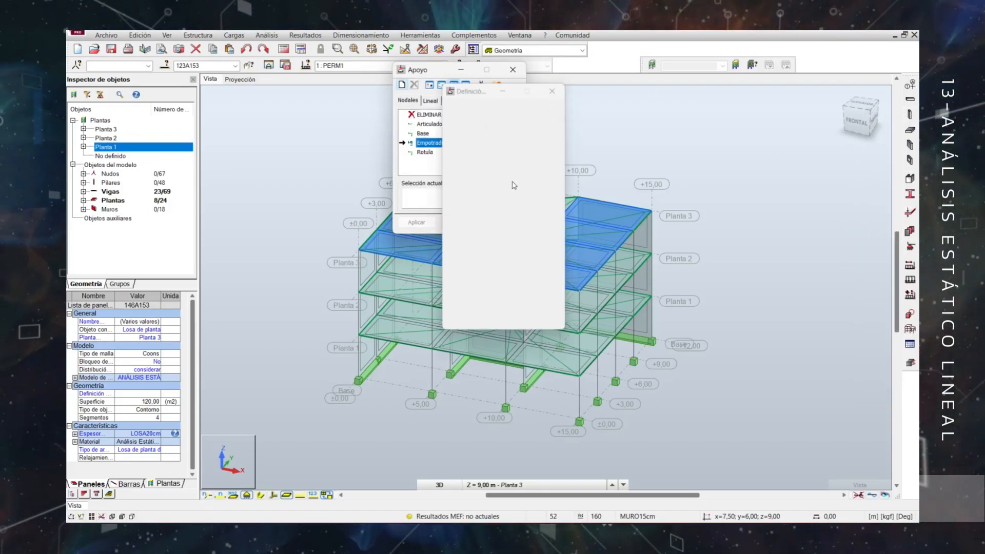
text(c)
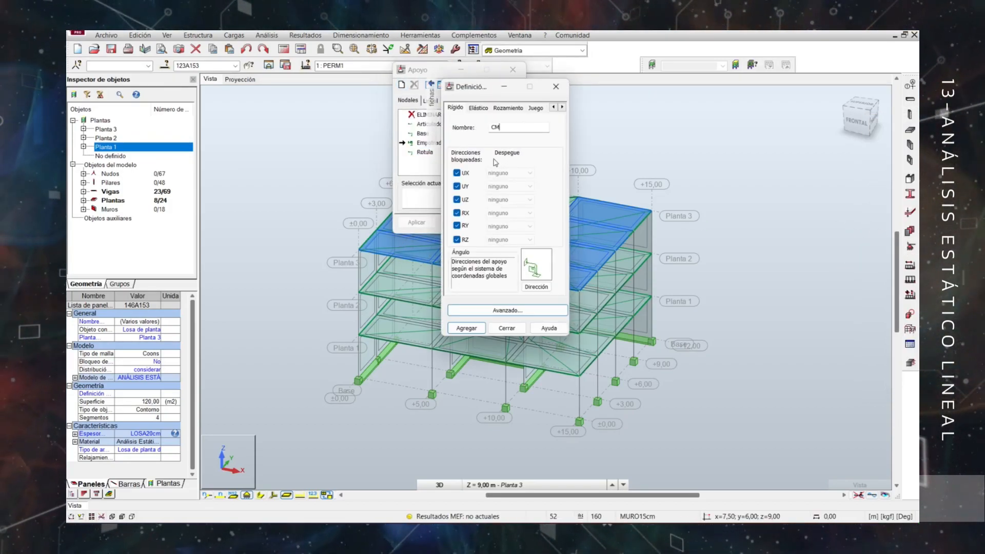
click(456, 173)
click(457, 186)
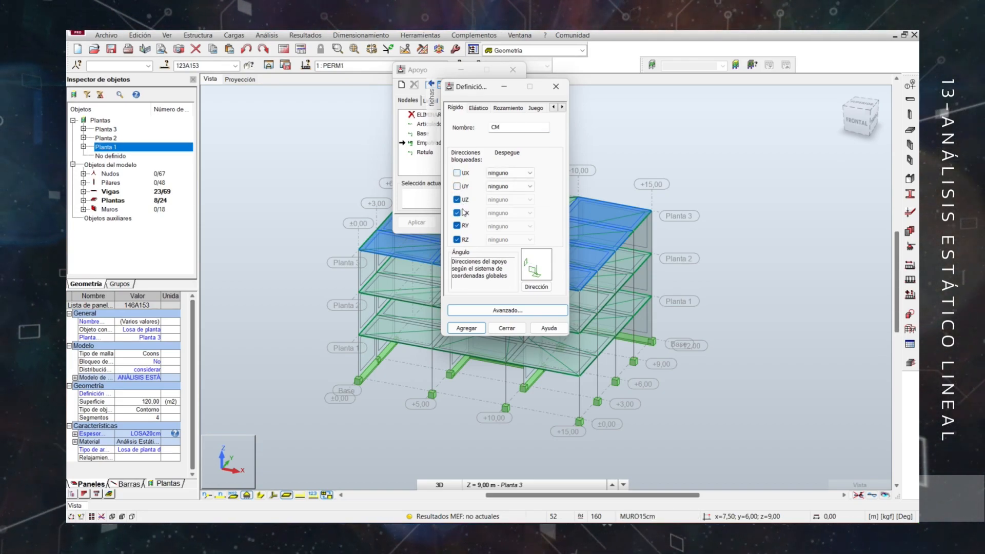
click(458, 240)
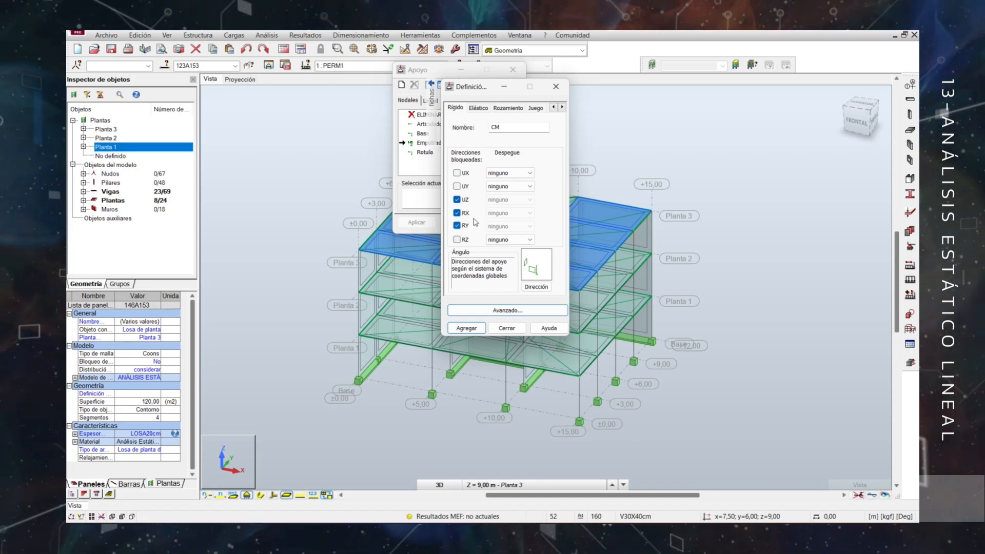
click(467, 328)
drag(465, 91, 574, 77)
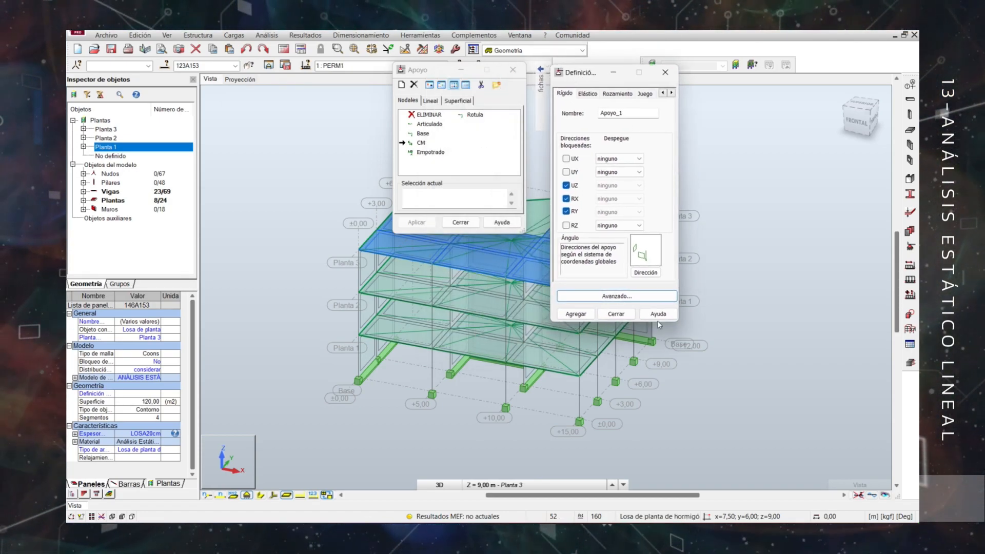
click(616, 314)
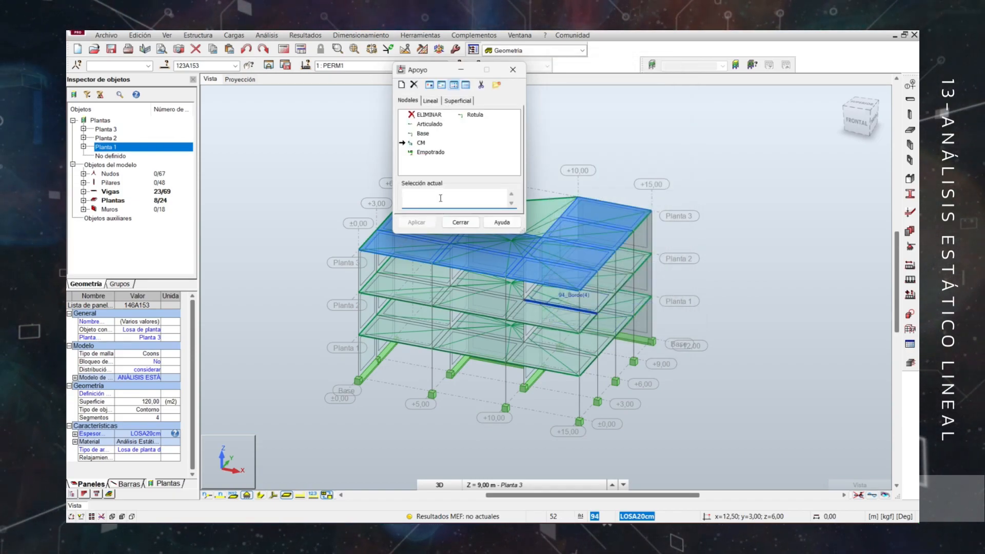
Assign the CM nodal support to the storeys' centre-of-gravity nodes, including nodes 50 and 51, and close the support definition.
click(416, 222)
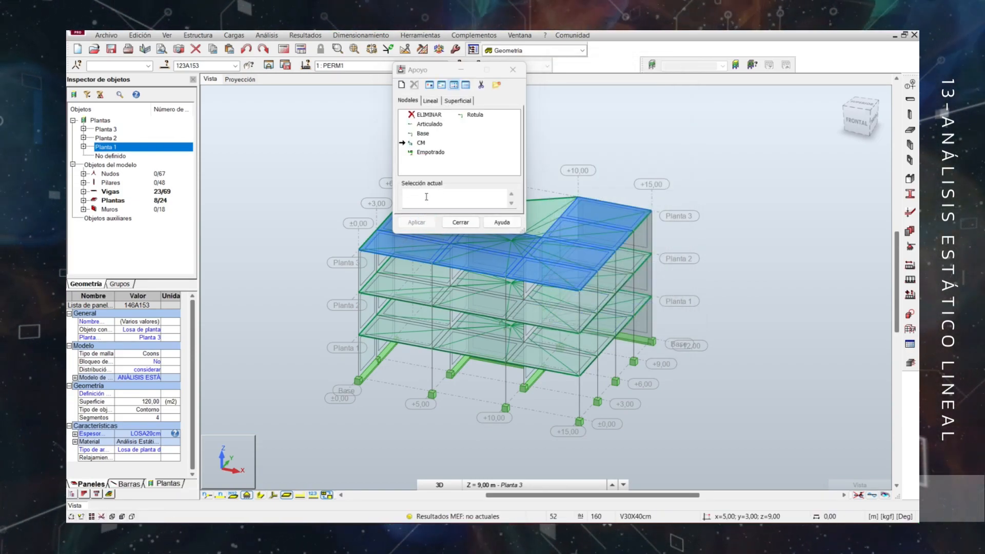
text(50)
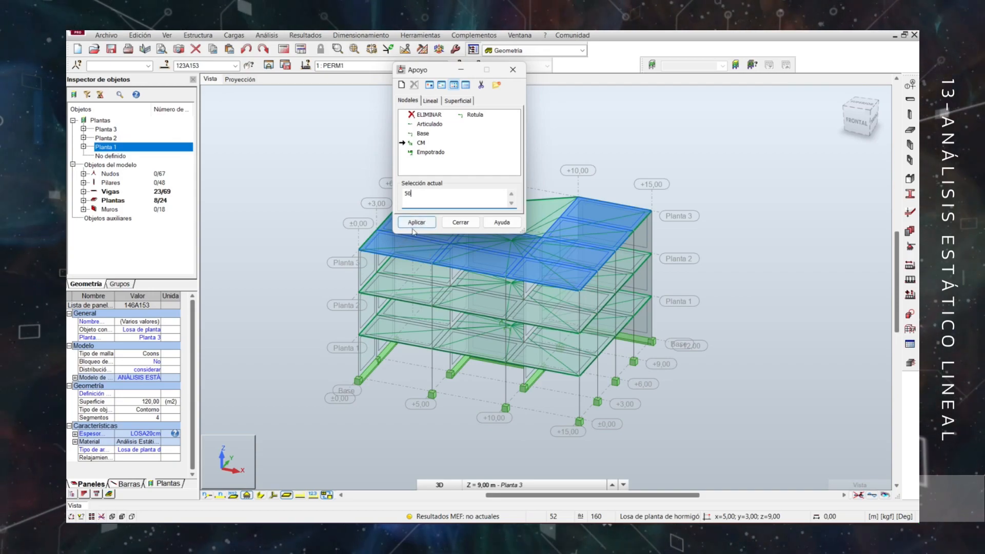
click(413, 222)
click(428, 197)
text(51)
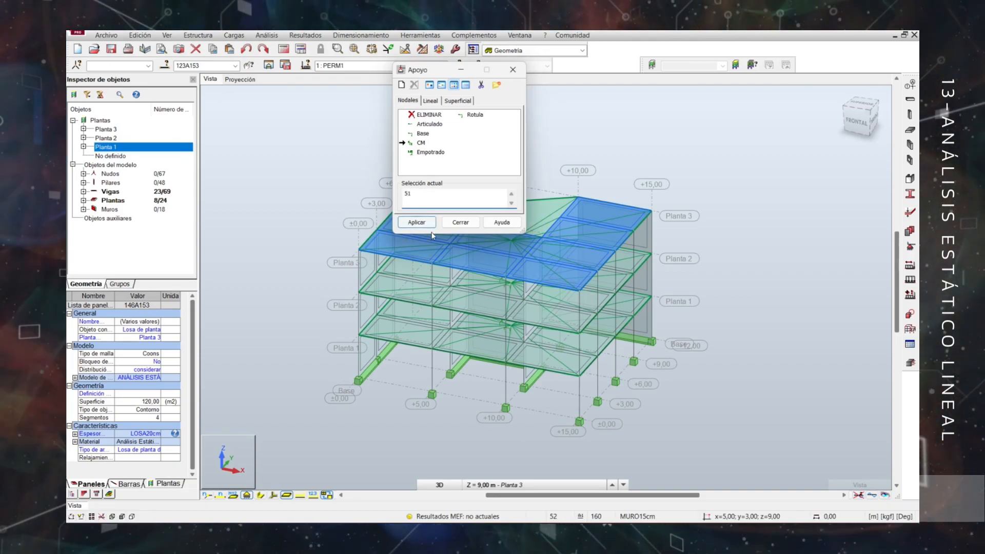
click(414, 222)
click(471, 224)
Examine the centre-of-gravity nodes and rigid diaphragm links of the three storeys from several angles.
scroll(510, 239, up, 5)
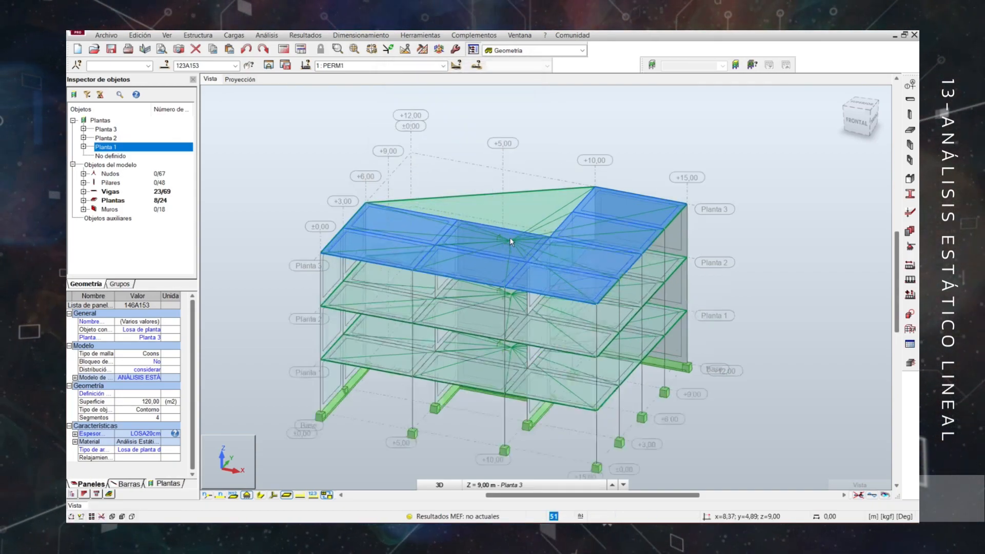
scroll(492, 310, down, 6)
shift+middle_drag(487, 316, 437, 308)
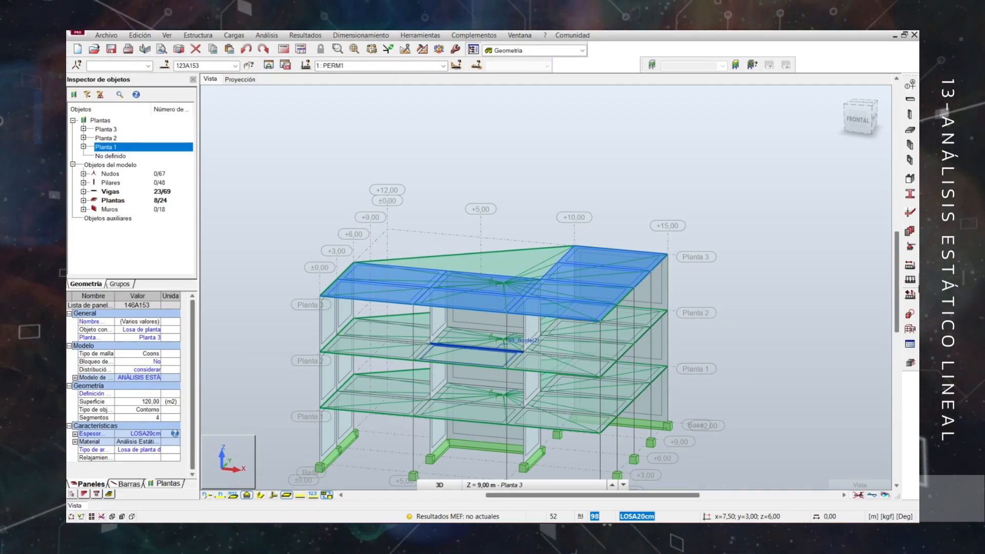
click(546, 486)
click(629, 188)
scroll(492, 178, down, 1)
middle_drag(491, 178, 513, 185)
mouse_move(513, 185)
shift+middle_down()
mouse_move(541, 196)
mouse_move(526, 192)
shift+middle_up()
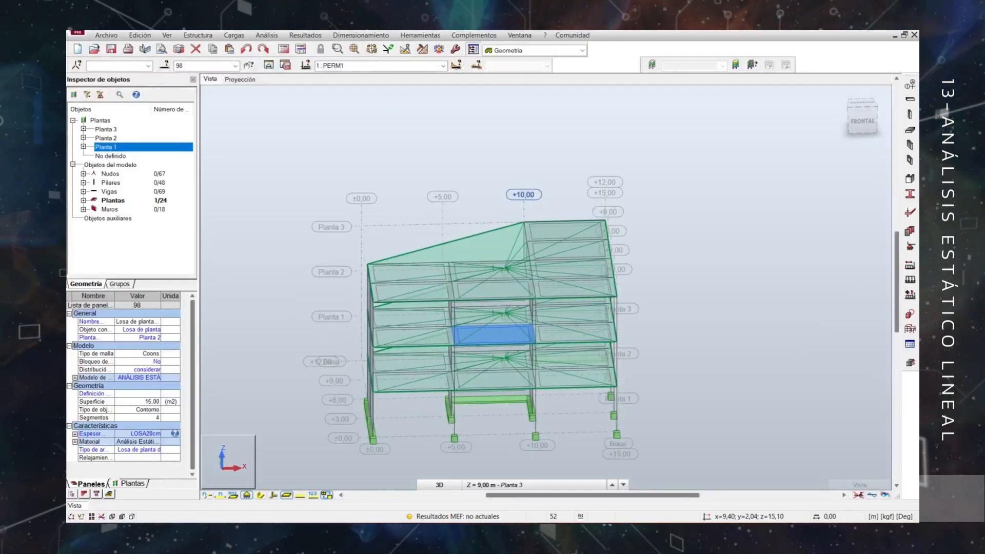
Open the load case definition and change the name and label of permanent load case 1 to CM.
click(910, 265)
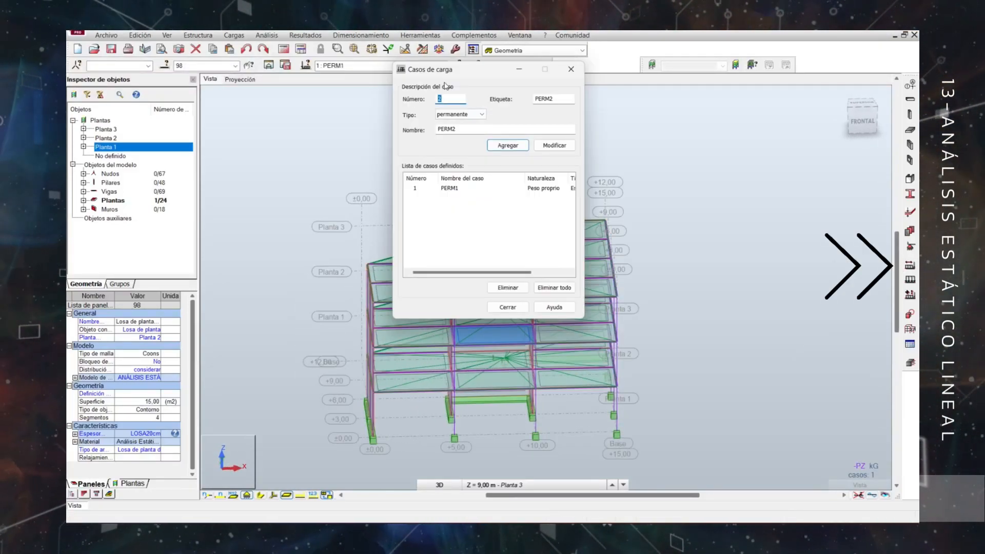
click(449, 188)
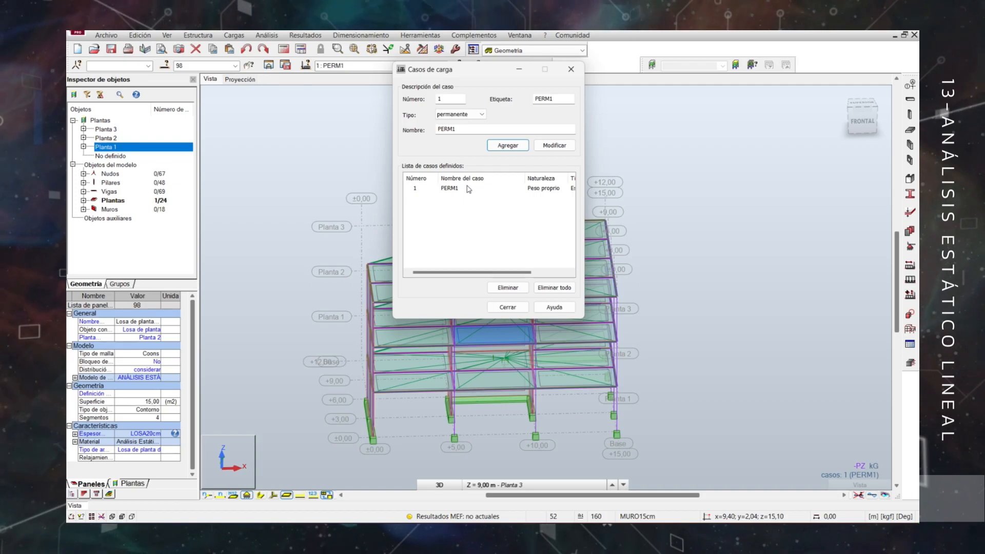
double_click(468, 129)
text(CM)
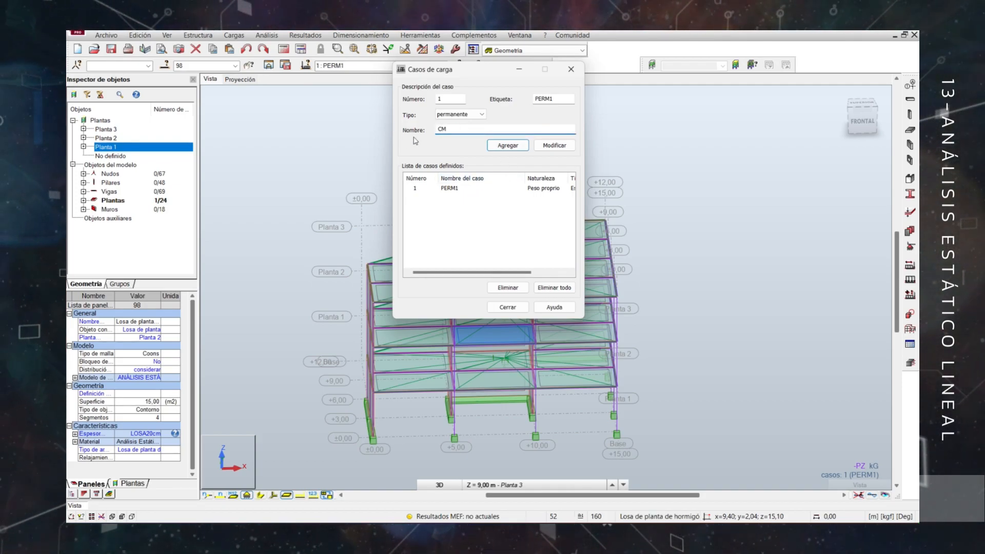
double_click(543, 99)
text(CM)
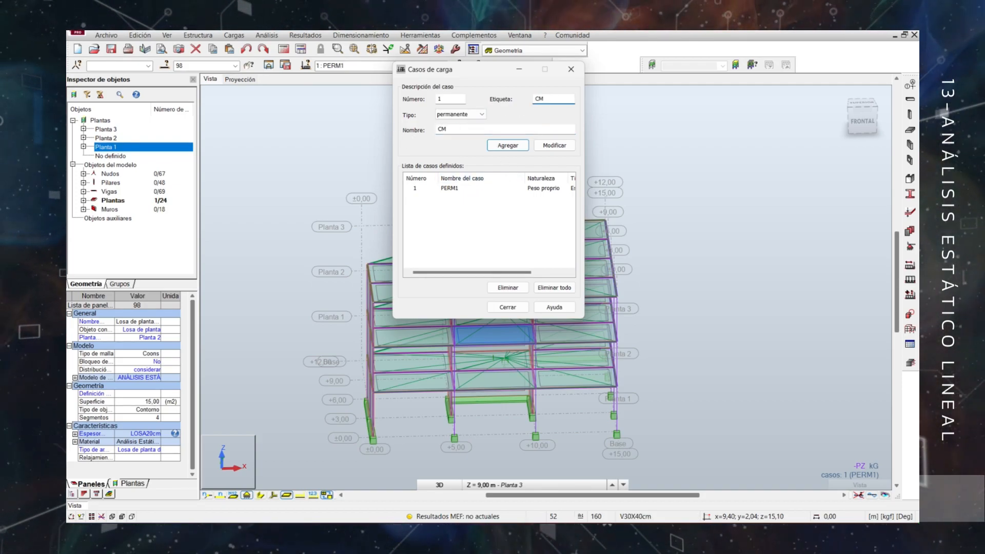
click(557, 145)
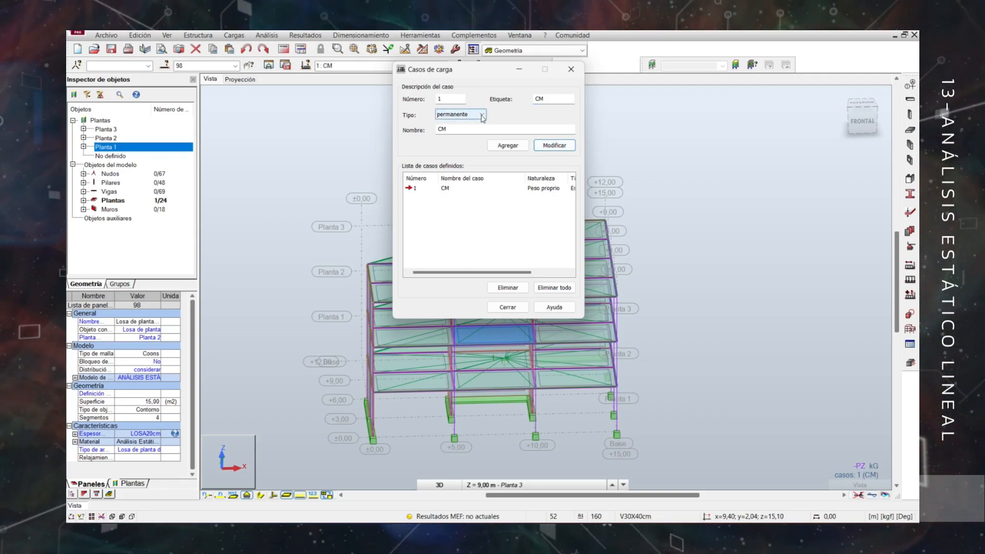
Add a permanente load case with the name and label SCM.
double_click(467, 128)
text(SC)
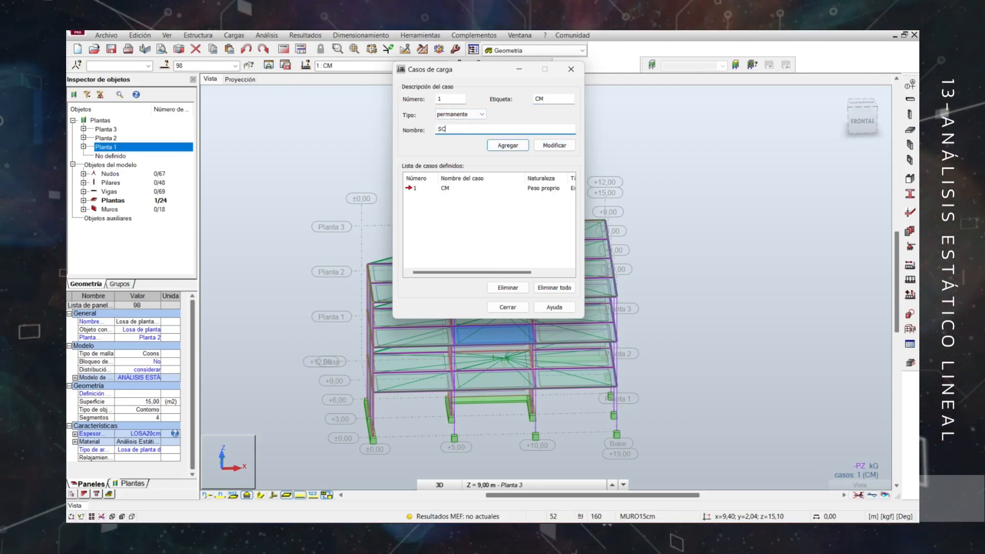
click(536, 99)
text(S)
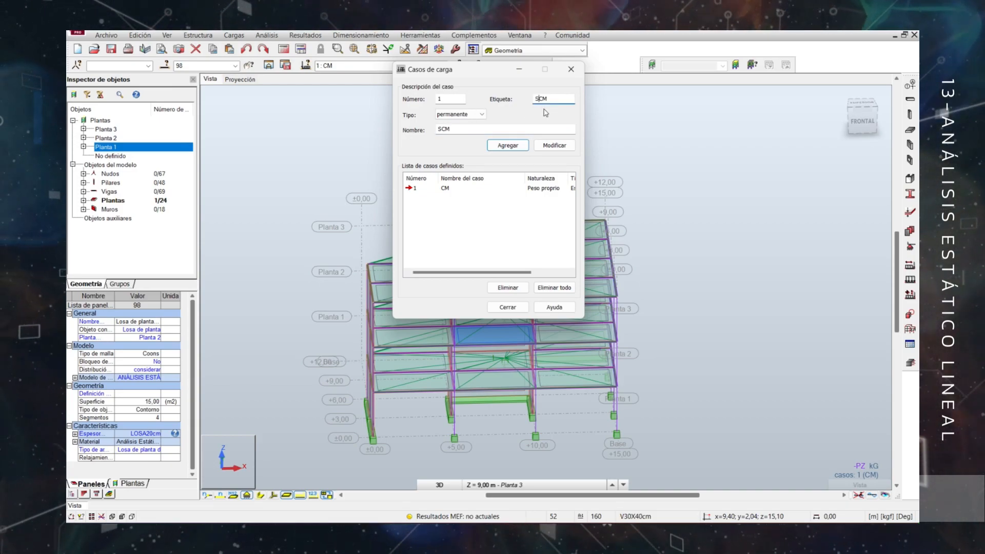
click(505, 145)
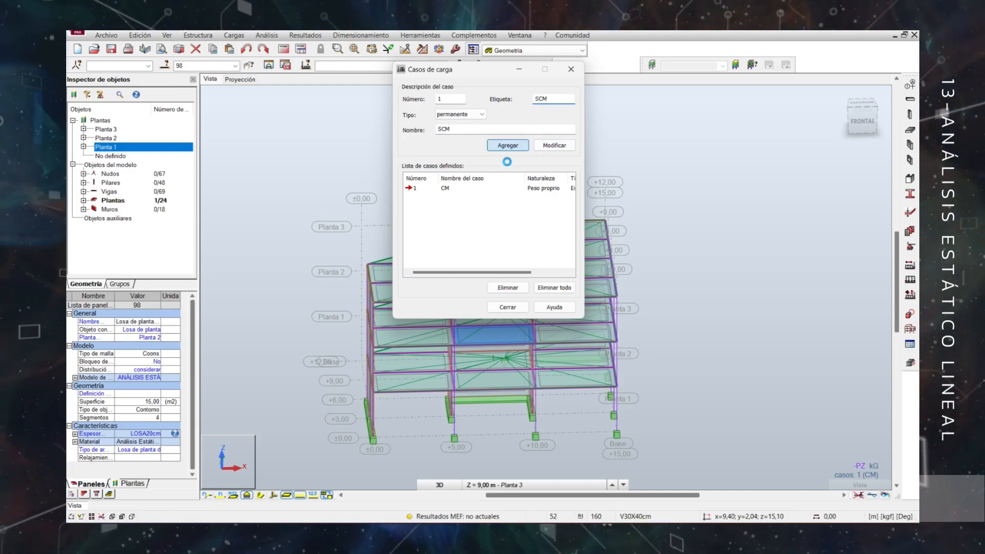
Add an explotación load case with the name and label CT.
click(470, 114)
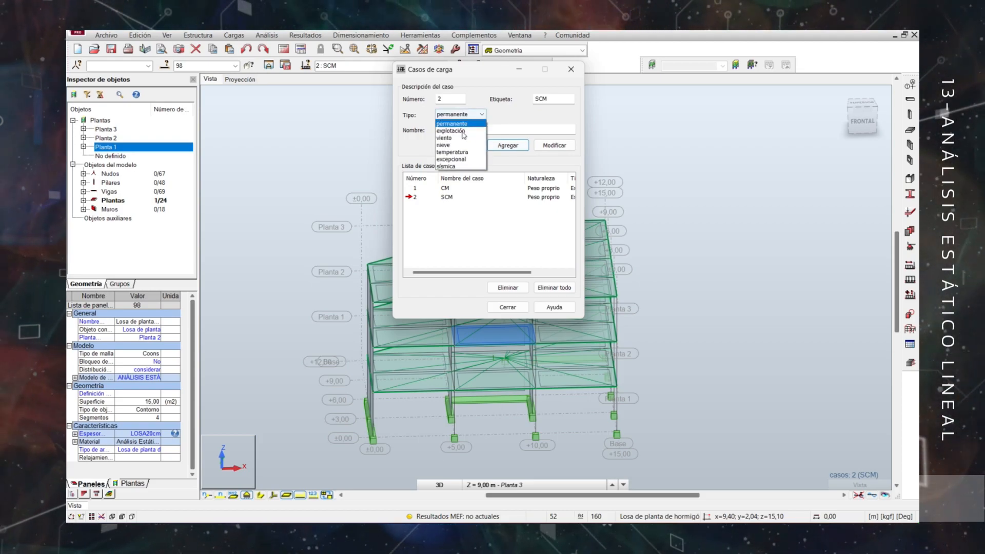
click(457, 130)
text(CT)
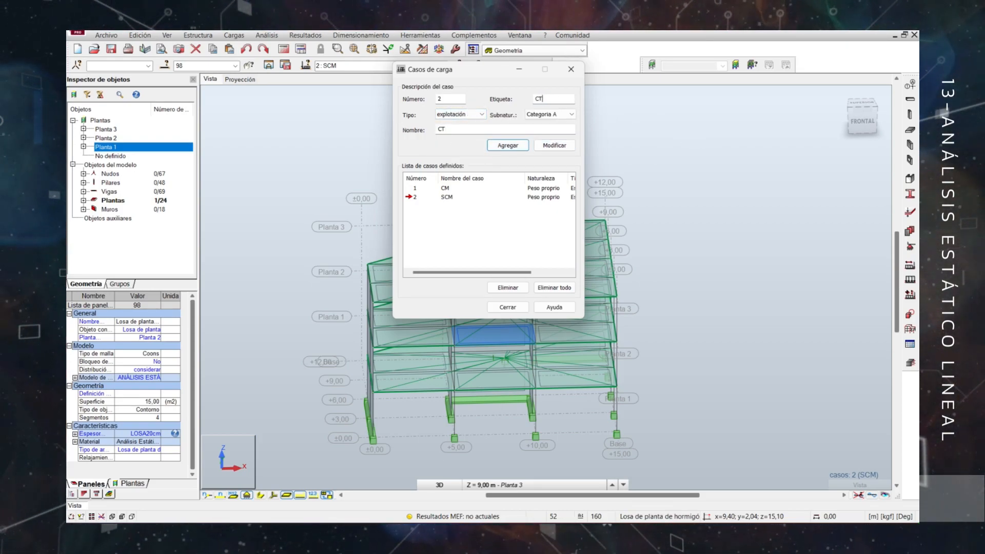
click(496, 146)
Add a sísmica load case with the name and label SIS_X.
drag(468, 129, 426, 134)
text(SISX)
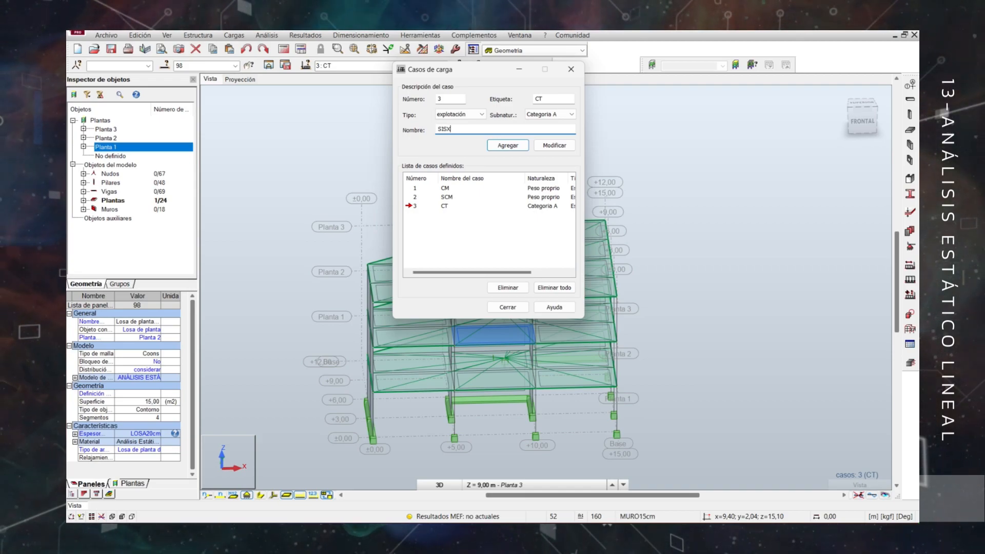
text(IS_X)
click(482, 114)
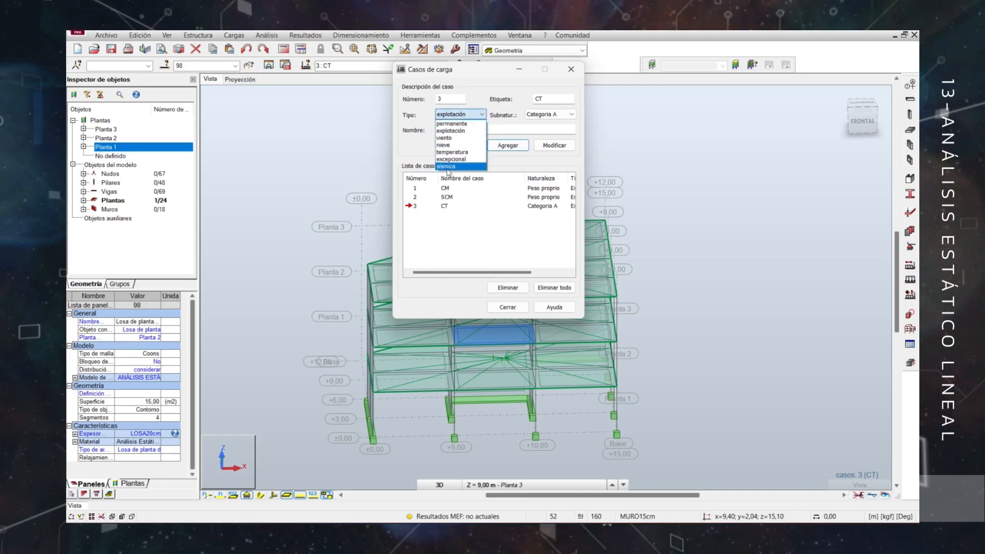
click(452, 170)
drag(555, 99, 503, 100)
text(SIS_X)
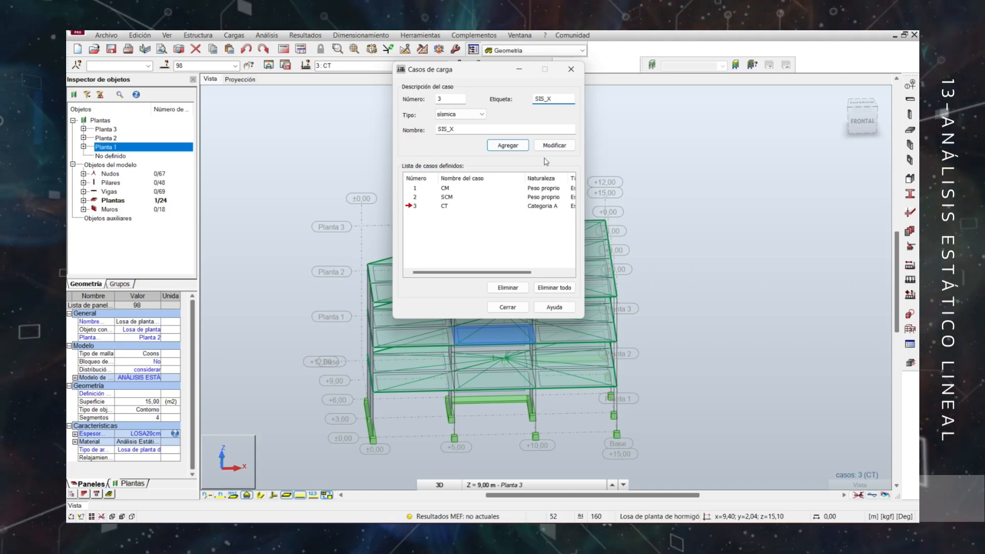
click(507, 145)
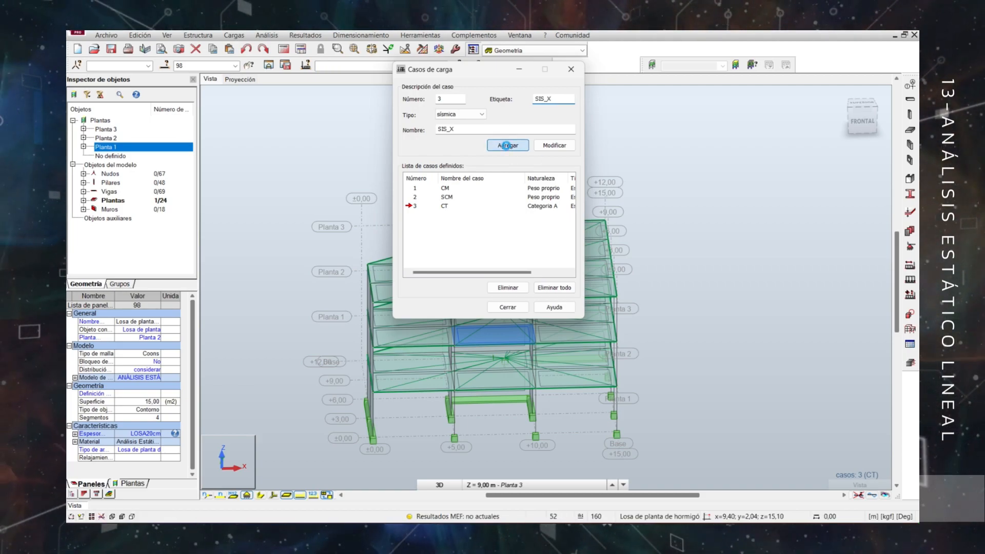
Add a second sísmica load case with the name and label SIS_Y, and close the load case definition.
click(465, 129)
click(561, 99)
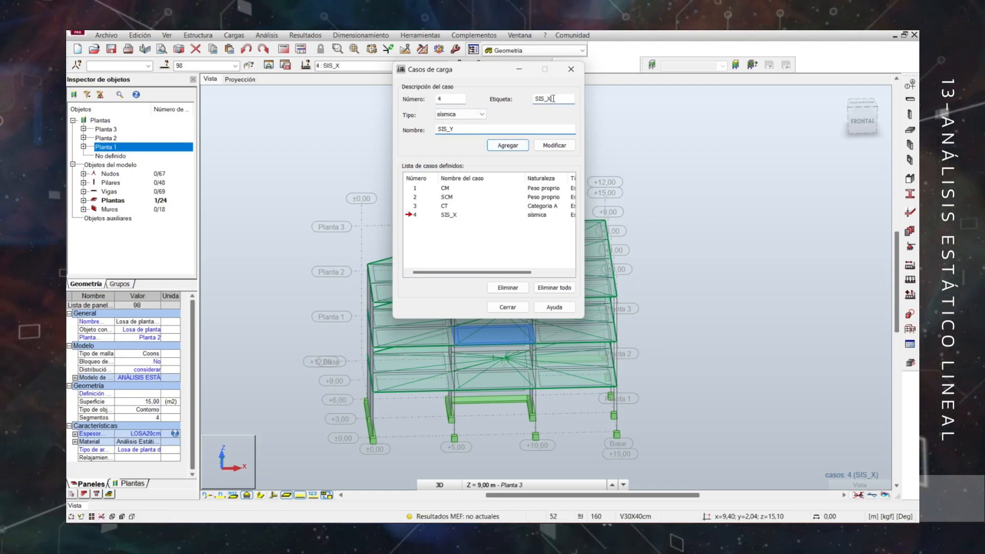
key(BackSpace)
text(Y)
click(507, 146)
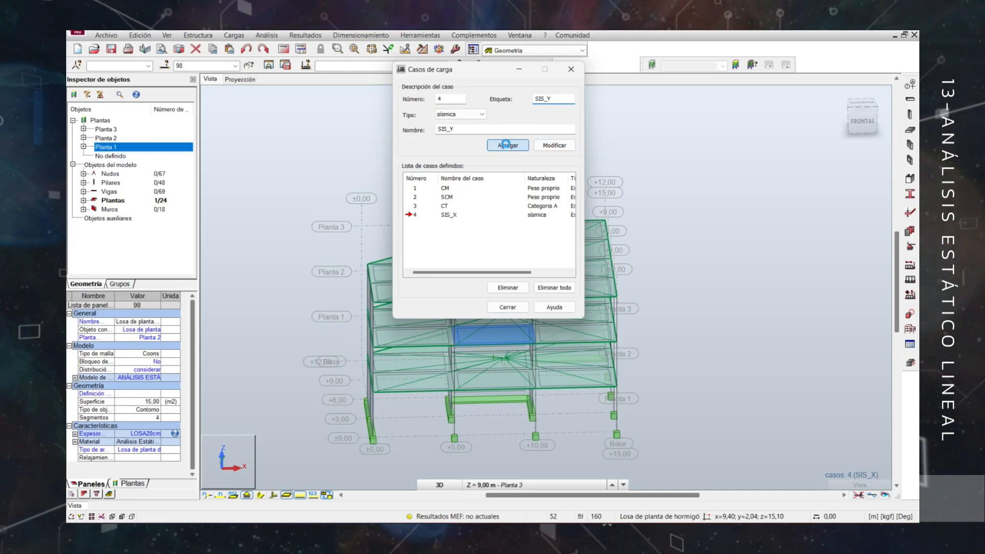
click(503, 307)
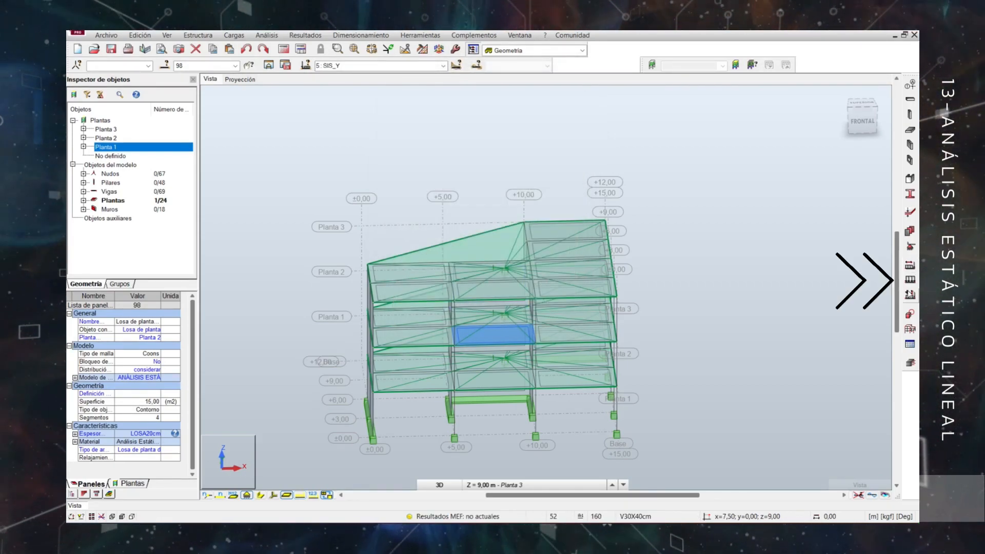
Define a uniform surface load of -400 kgf/m2 in global Z for the SCM load case.
click(910, 279)
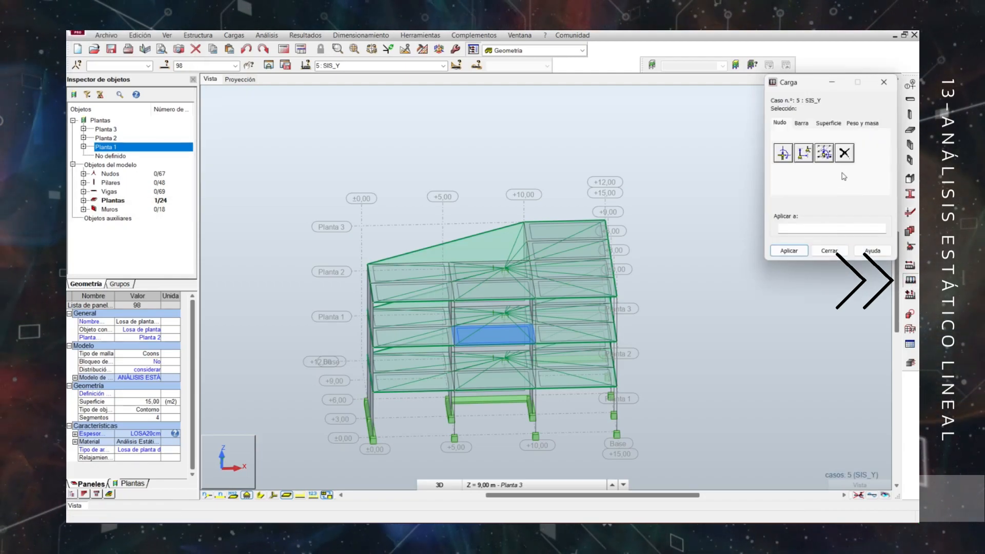
click(445, 66)
click(338, 84)
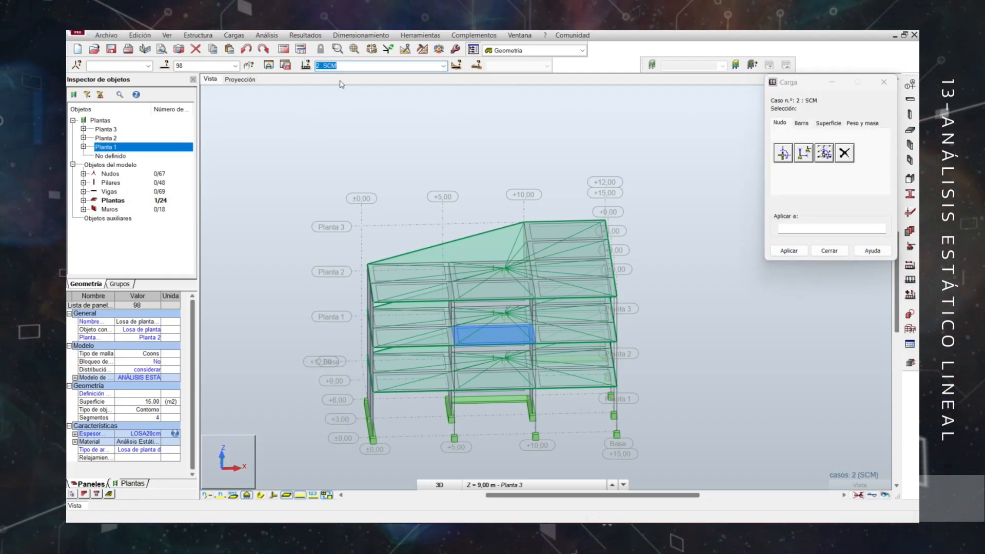
click(820, 126)
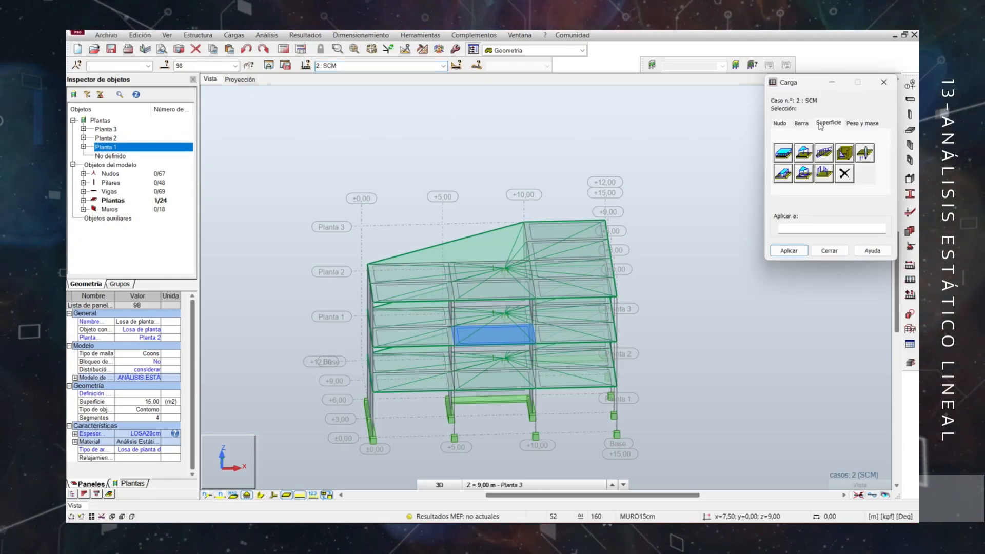
click(782, 154)
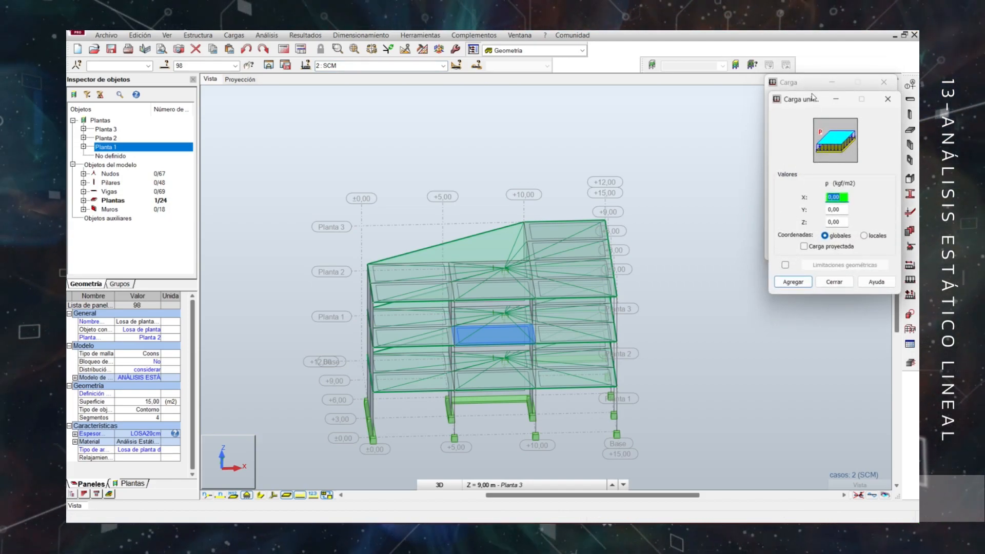
drag(804, 107, 777, 107)
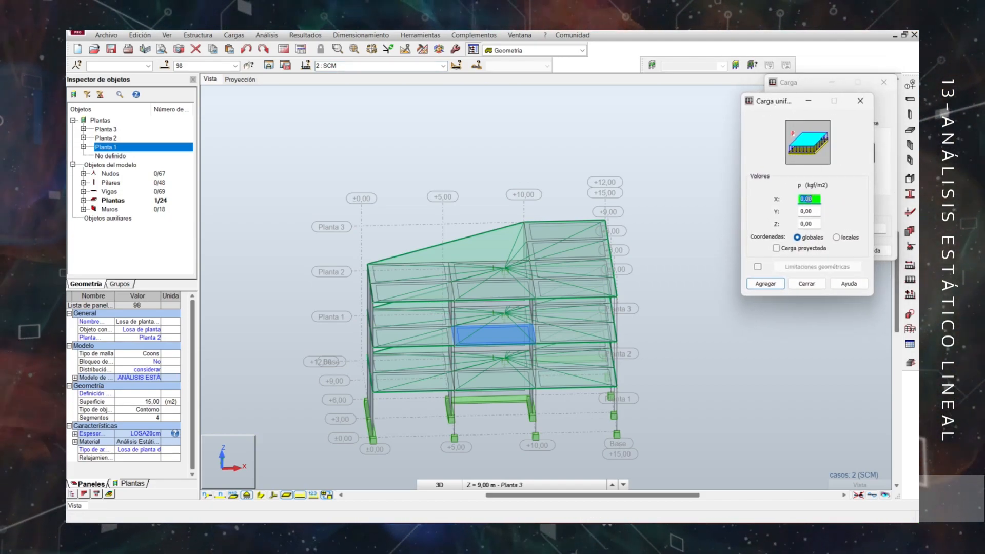
drag(813, 198, 793, 197)
text(-)
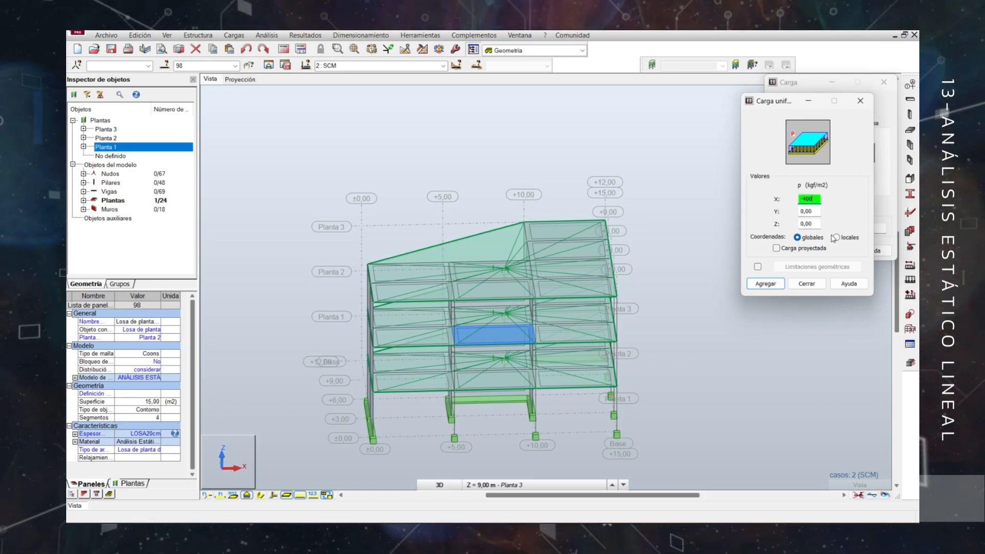
text(400)
drag(812, 198, 789, 225)
text(0-40)
click(766, 284)
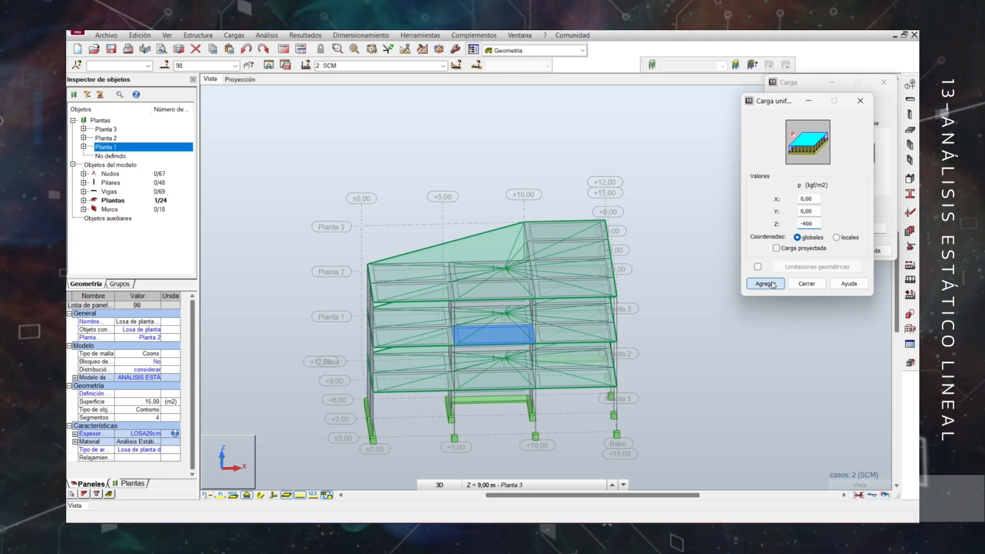
Apply the uniform SCM load to all floor slabs of Planta 1.
drag(815, 82, 781, 103)
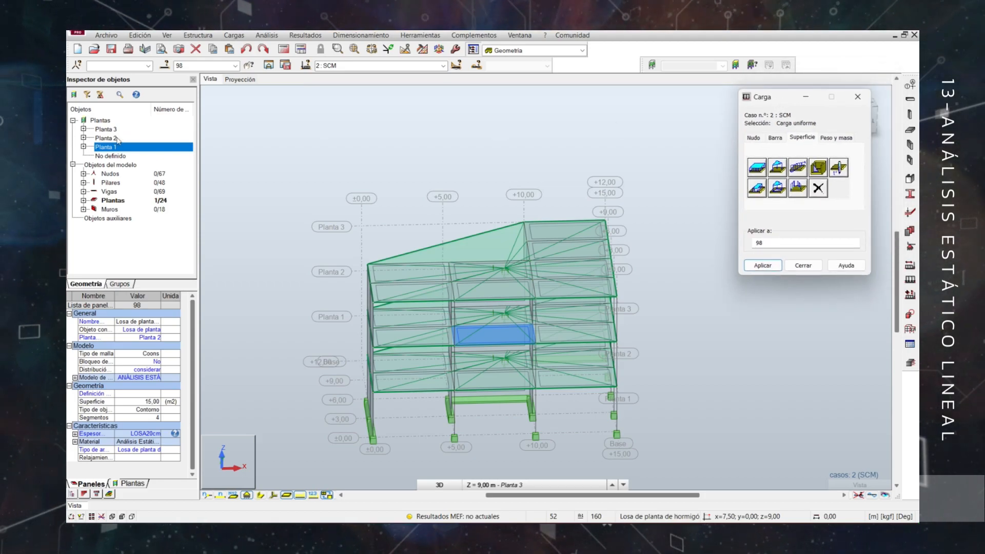
click(83, 147)
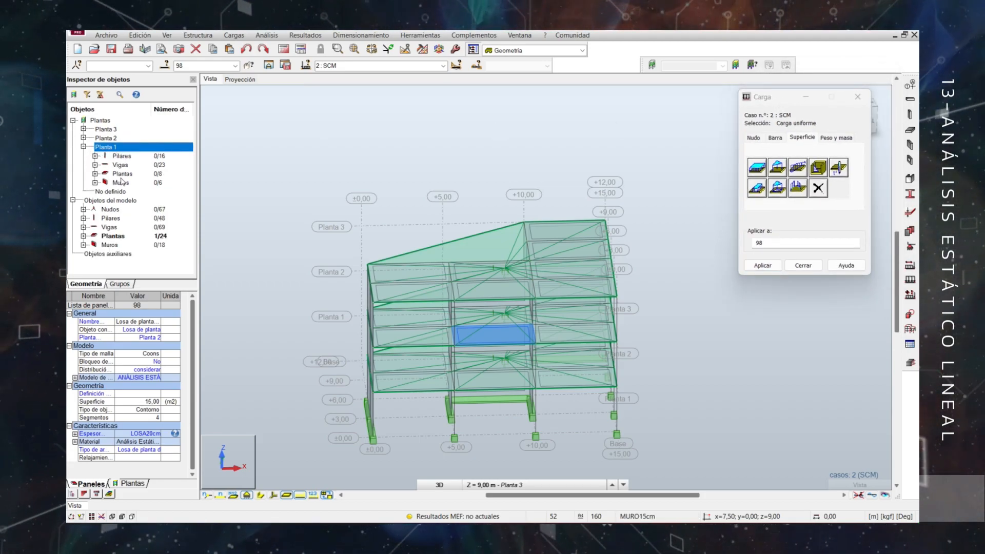
click(118, 175)
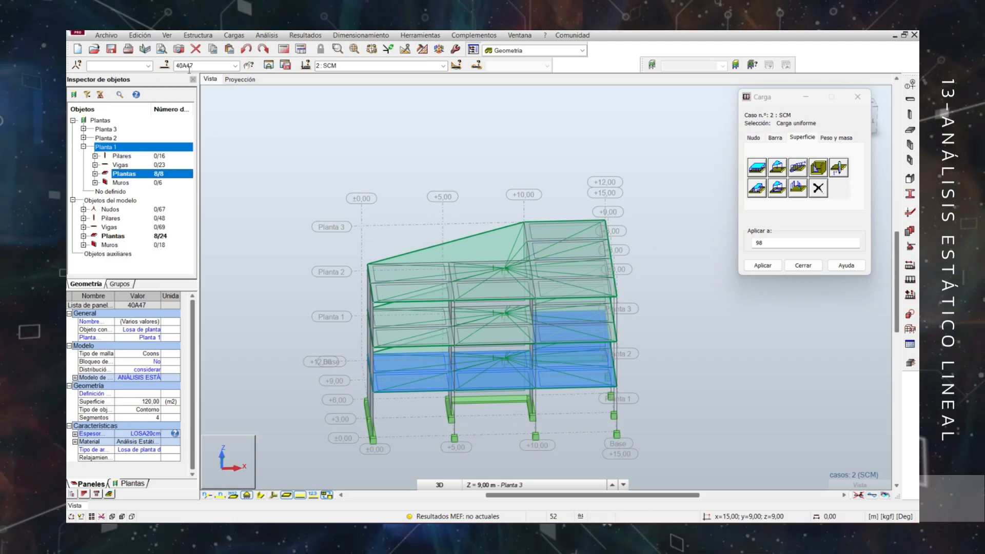
click(783, 243)
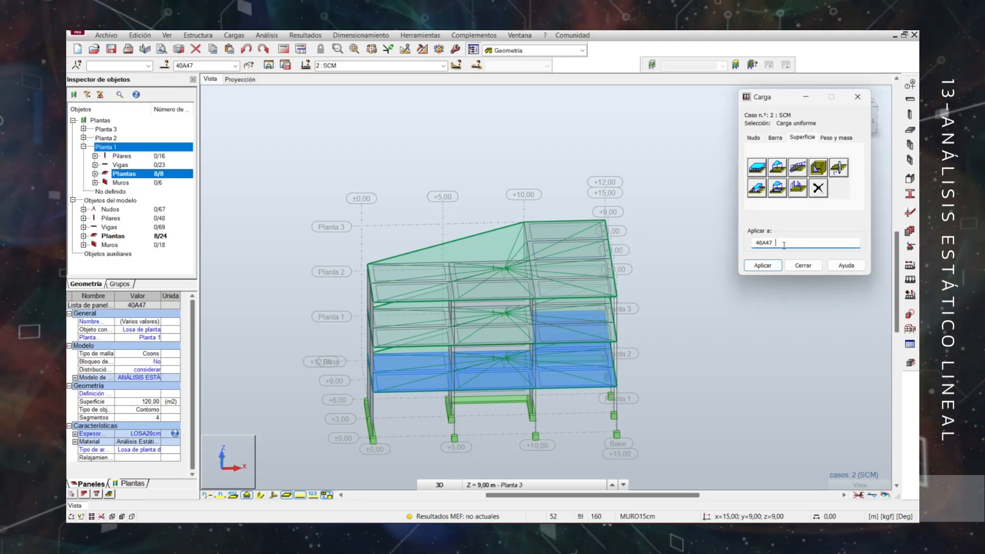
click(762, 266)
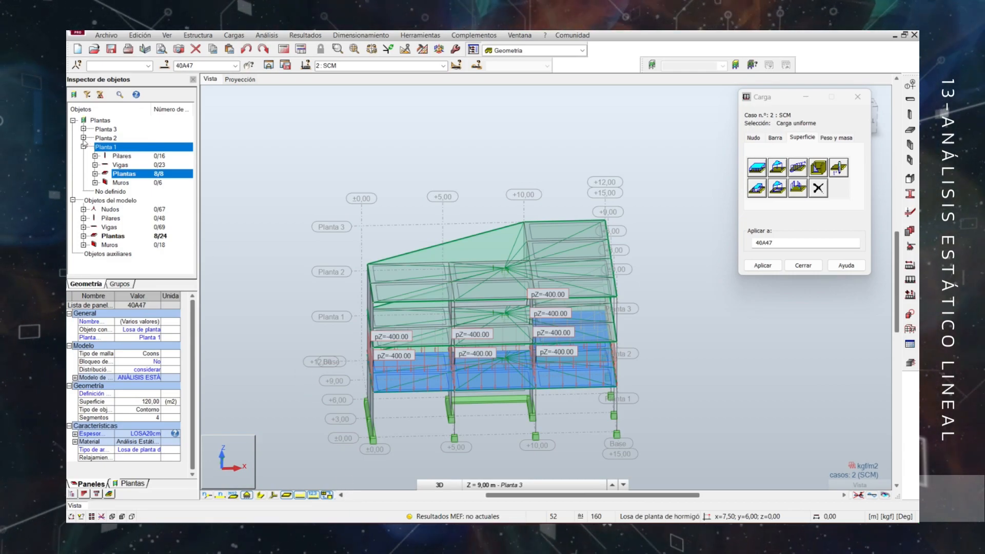
Apply the uniform SCM load to all floor slabs of Planta 2.
click(84, 138)
click(123, 165)
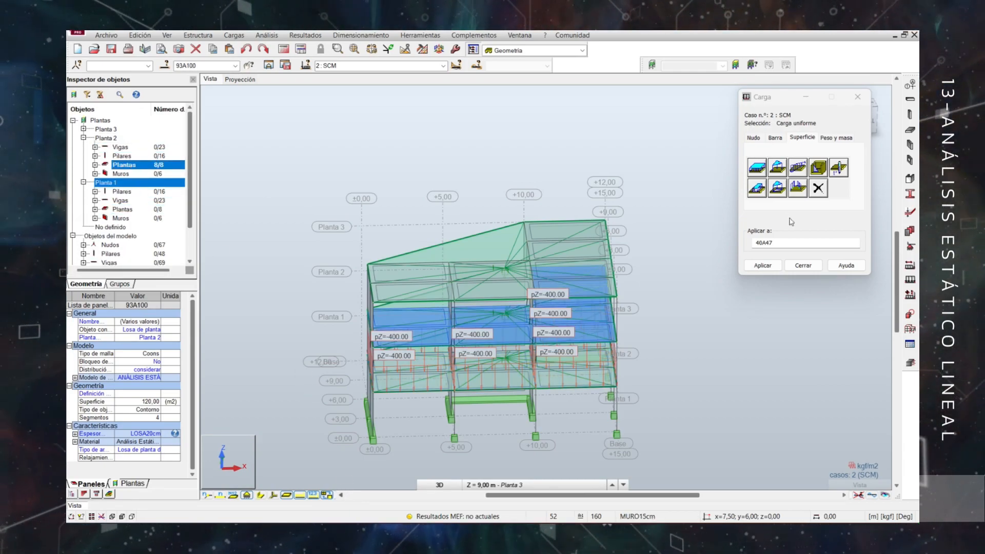
click(763, 266)
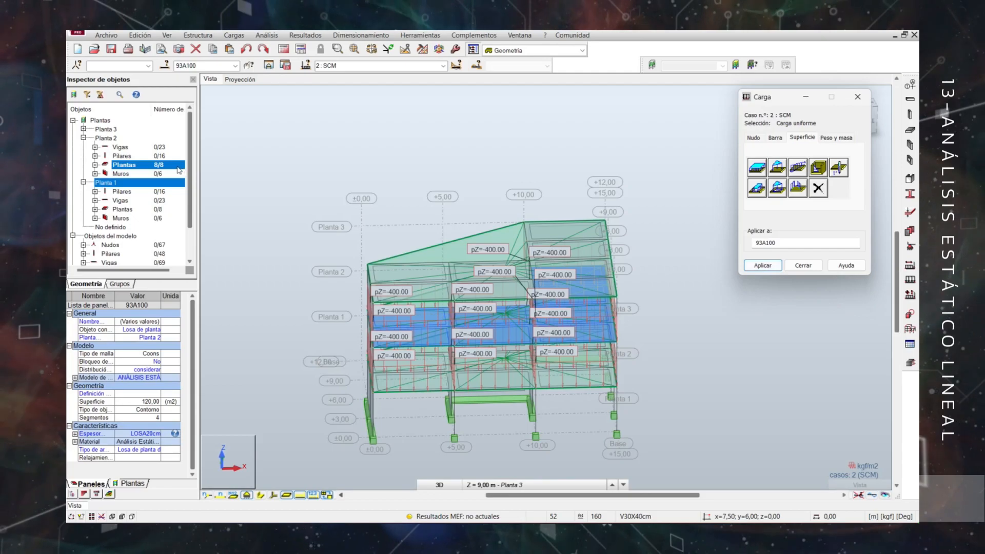
Apply the uniform SCM load to all floor slabs of Planta 3 and close the load definition.
click(83, 138)
click(83, 130)
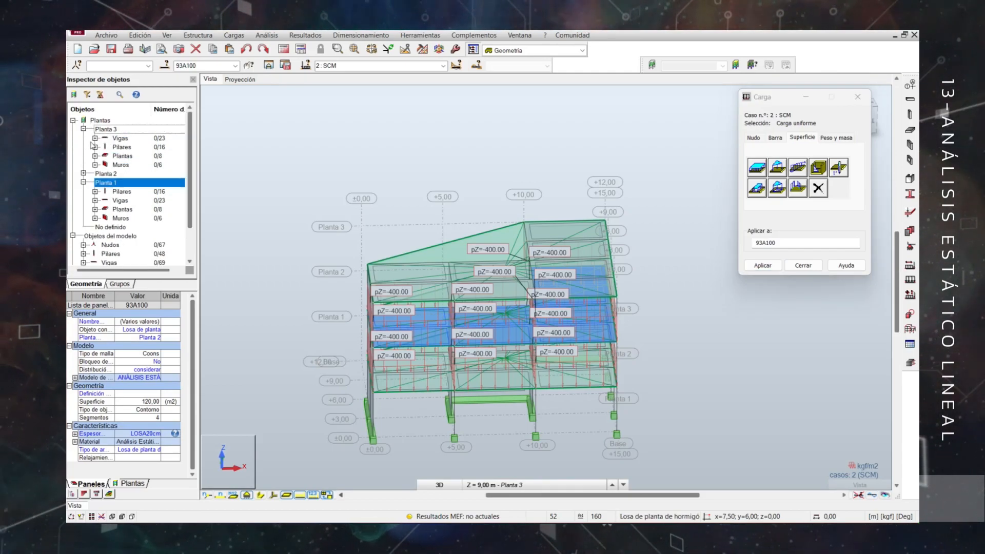
click(83, 183)
click(123, 156)
click(769, 268)
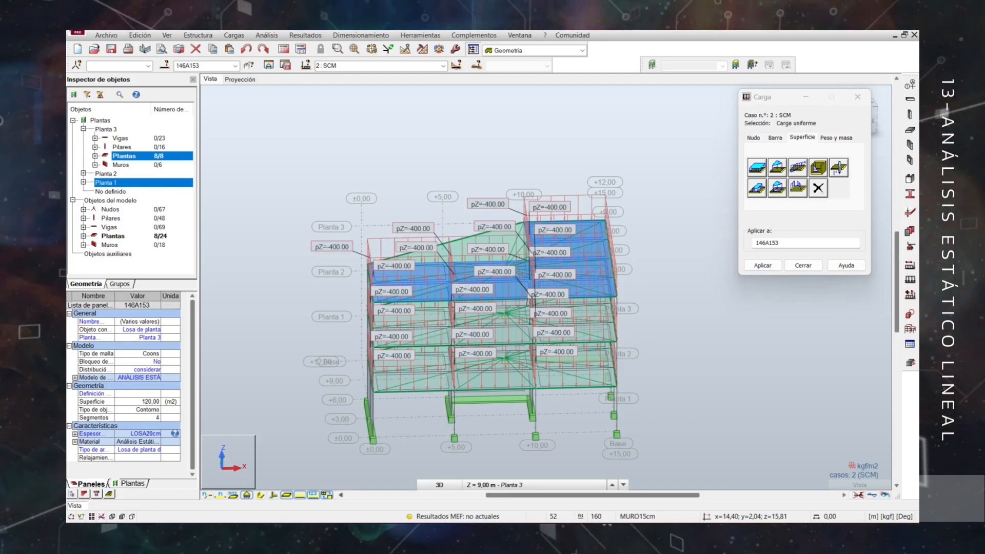
click(803, 265)
Define a uniform surface load of -200 kgf/m2 in global Z for the CT load case.
click(431, 66)
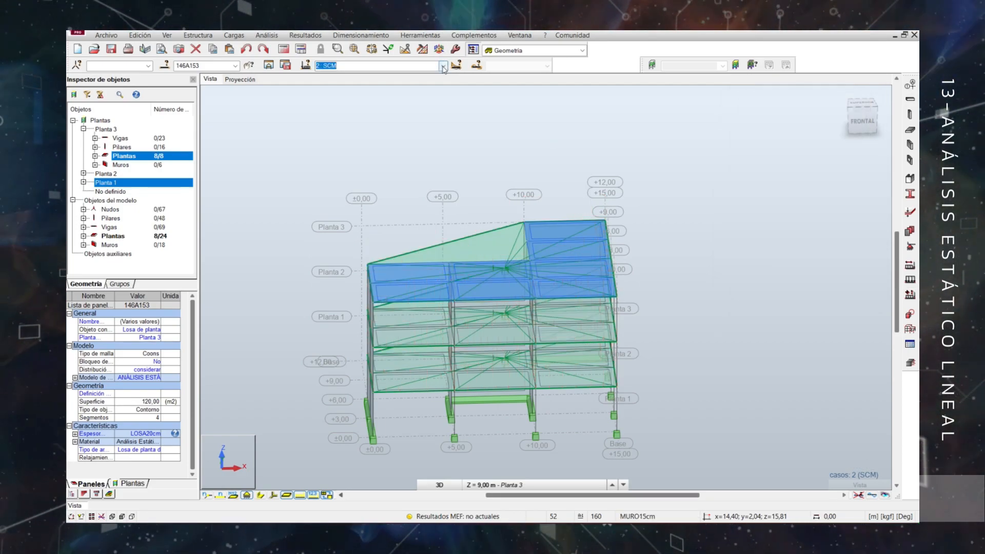
click(354, 89)
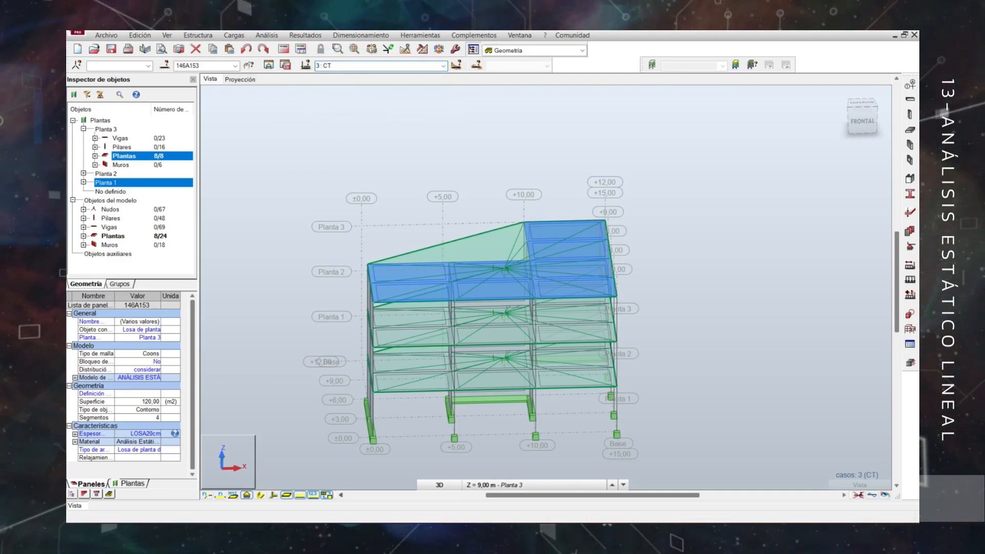
click(911, 283)
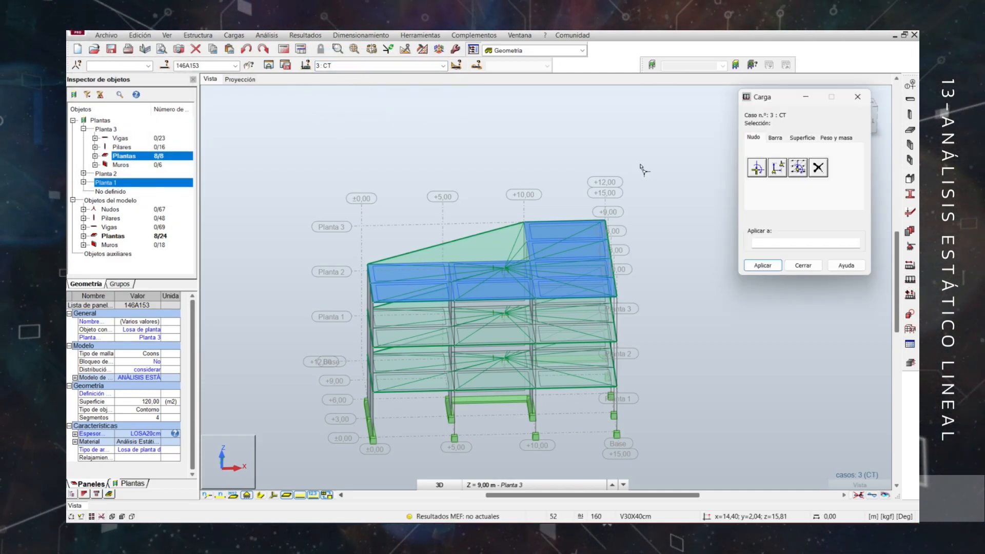
click(803, 139)
click(757, 167)
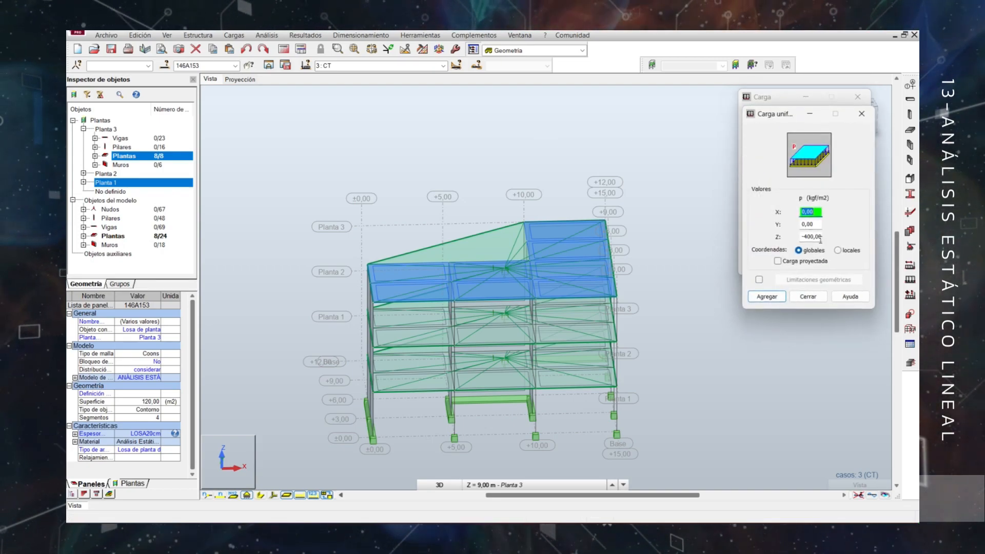
click(767, 297)
Apply the uniform CT load to all floor slabs of Planta 1.
click(83, 182)
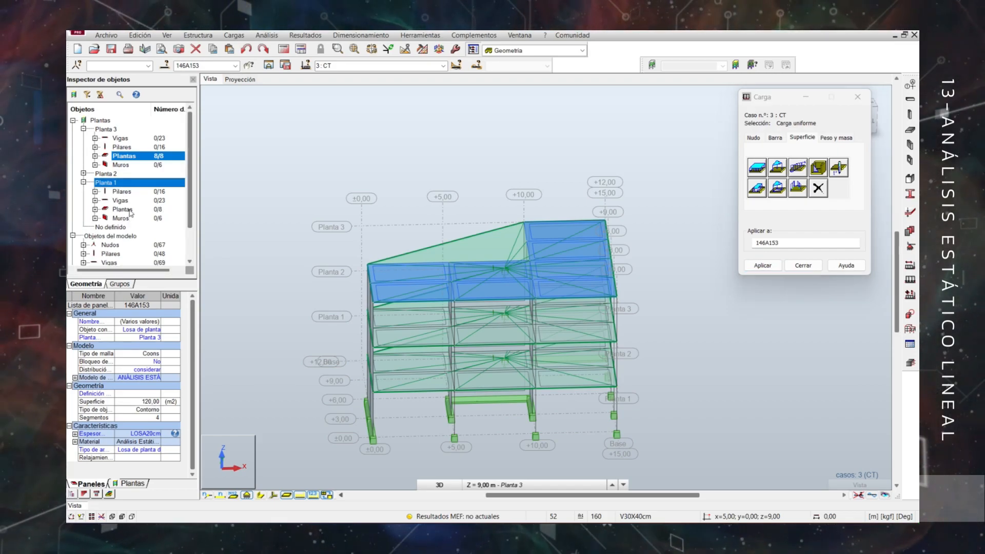
click(128, 210)
click(763, 265)
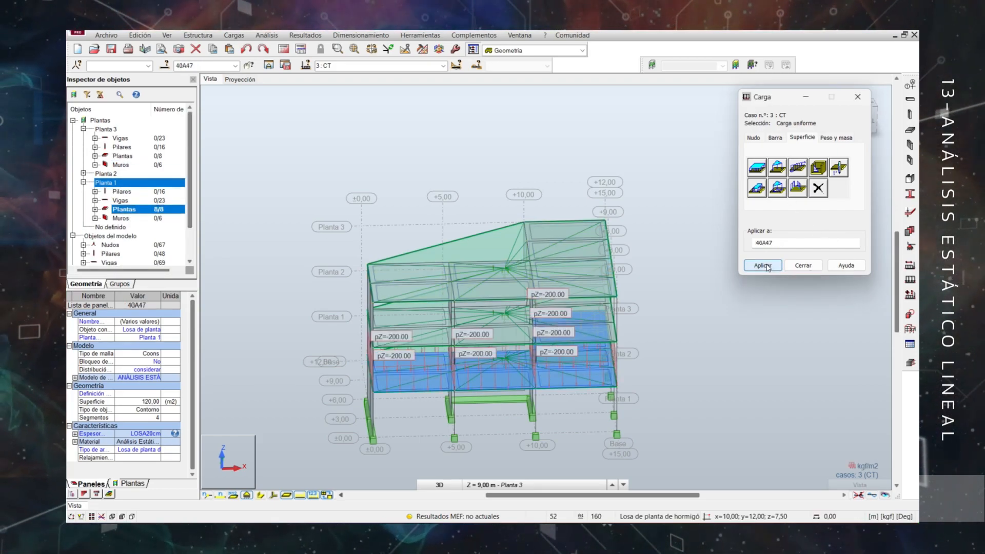
Apply the uniform CT load to all floor slabs of Planta 2.
click(84, 173)
click(124, 200)
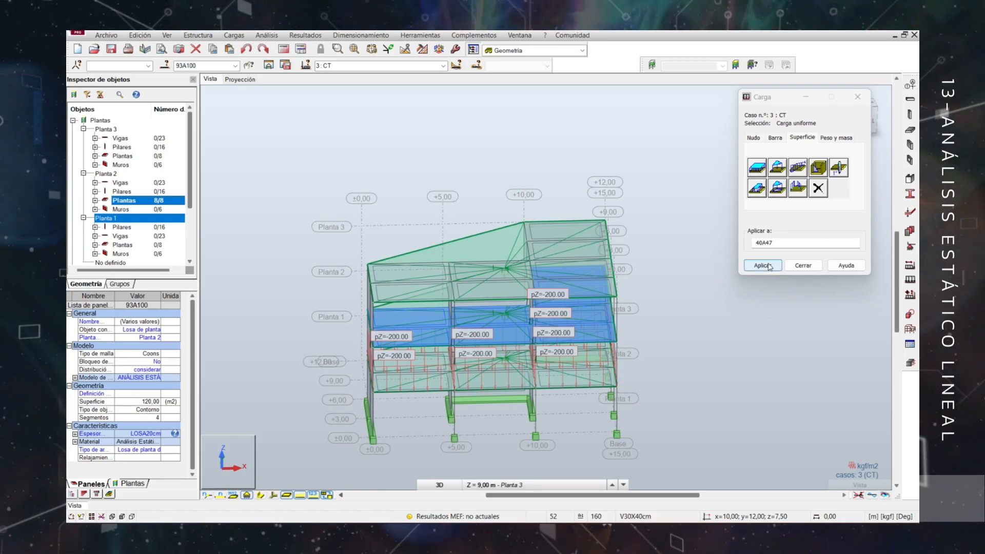
click(763, 266)
Apply the uniform CT load to all floor slabs of Planta 3 and close the load definition.
click(83, 174)
click(83, 183)
click(124, 156)
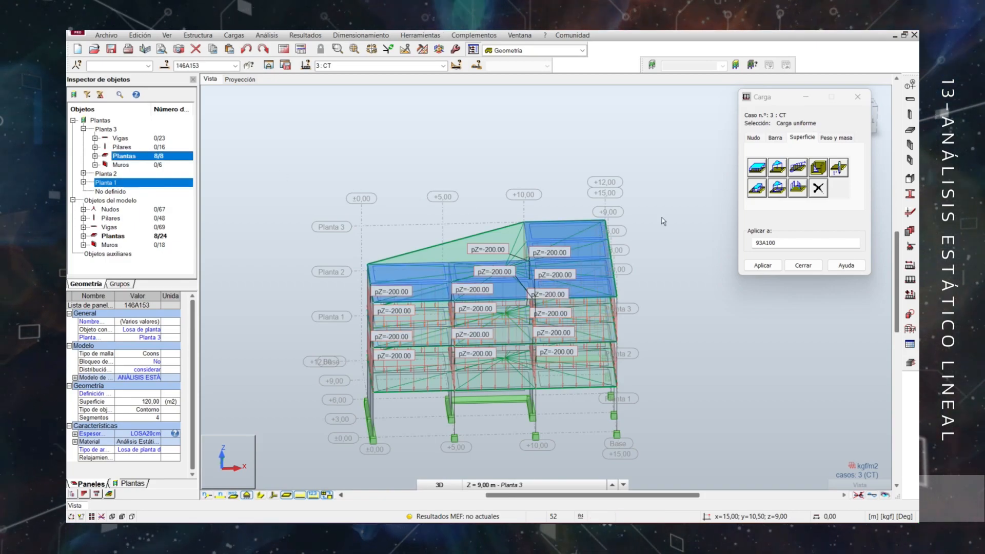
click(762, 266)
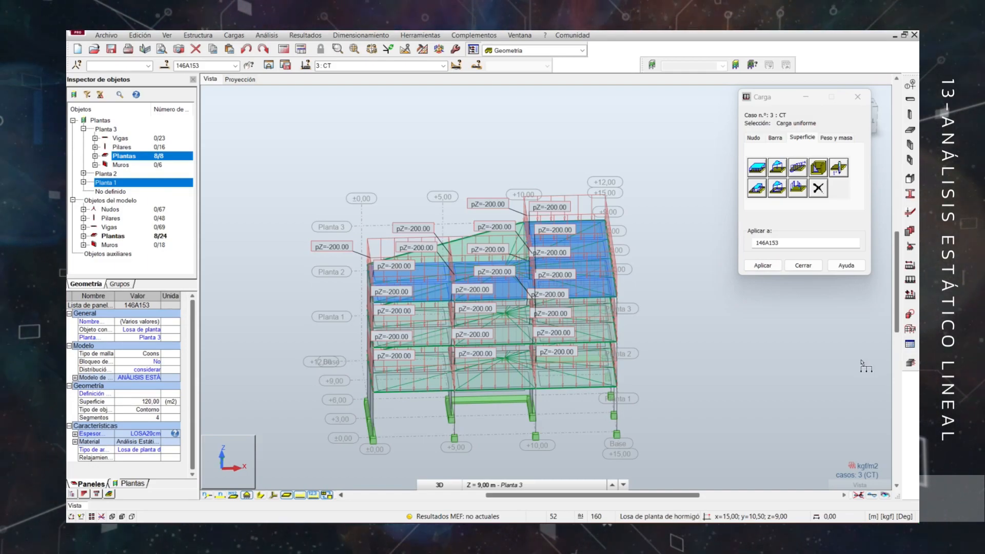
click(804, 265)
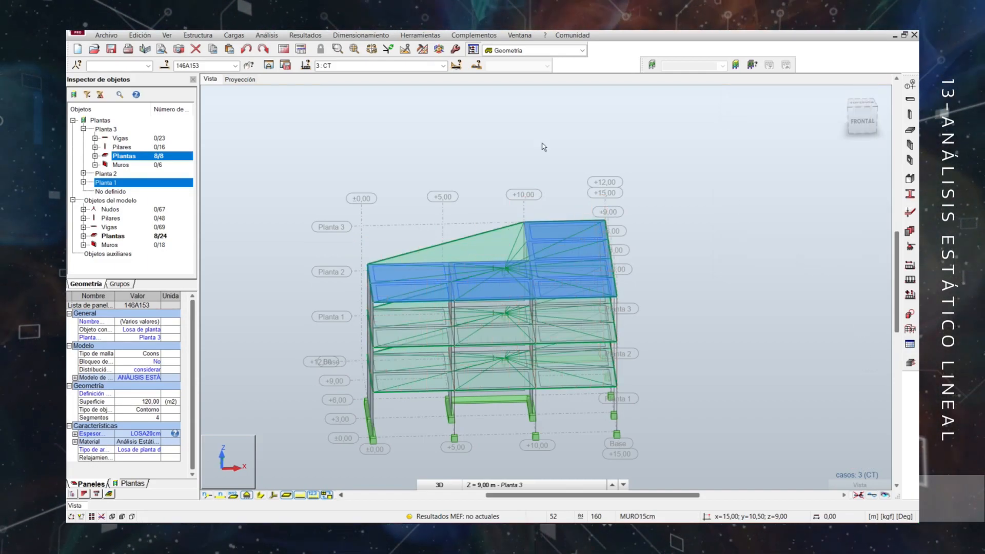
Display the load symbols and values on the model and review the CT, SCM and CM load cases.
click(311, 496)
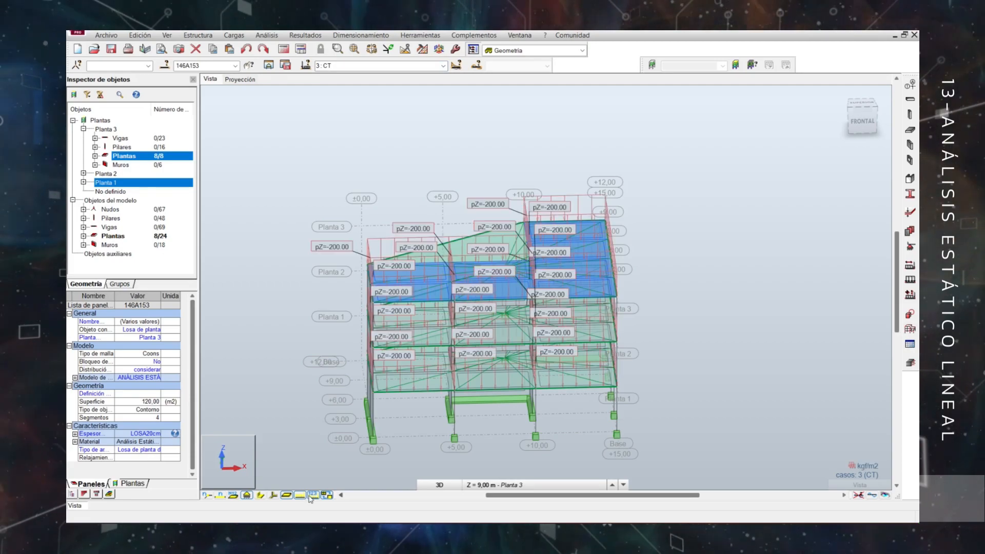
middle_drag(641, 361, 687, 336)
click(443, 66)
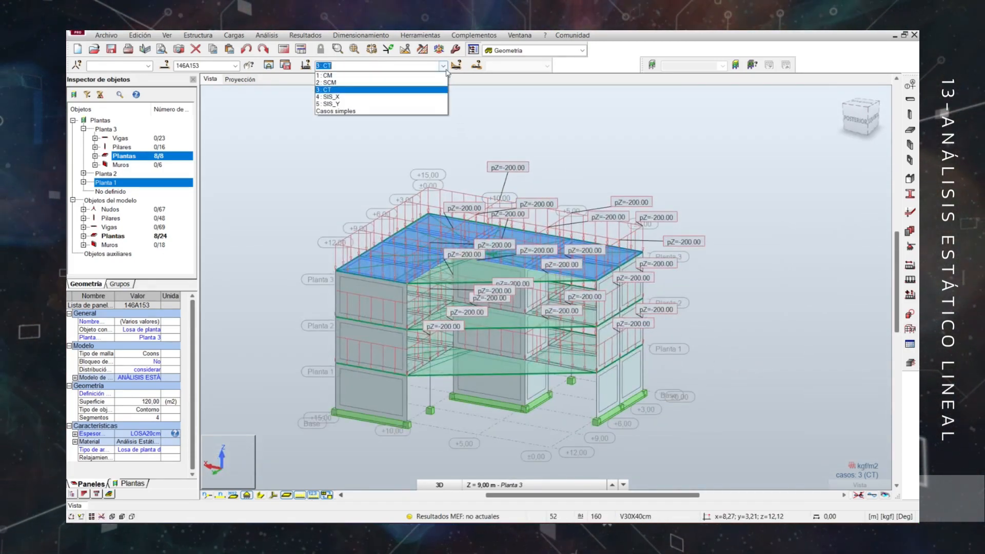
click(403, 77)
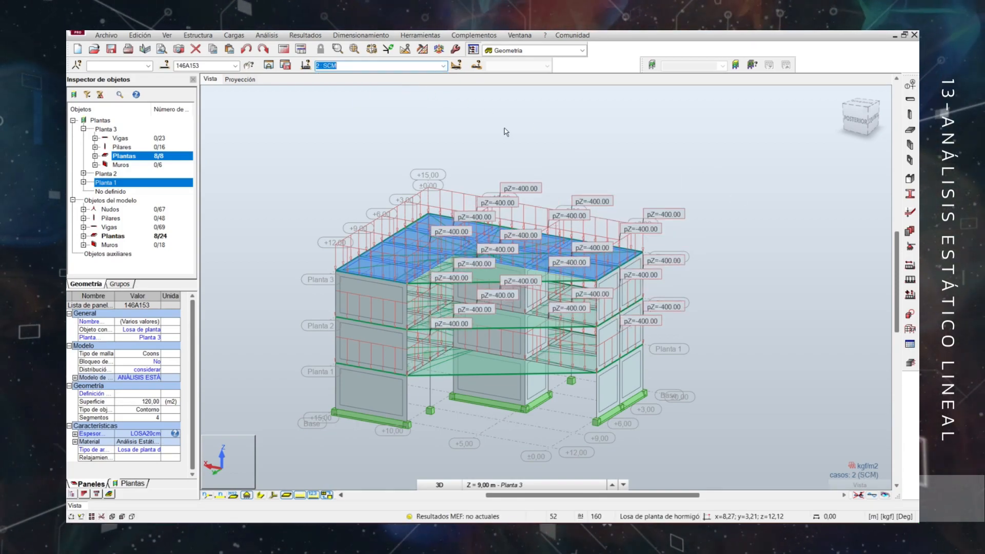
click(442, 65)
click(334, 75)
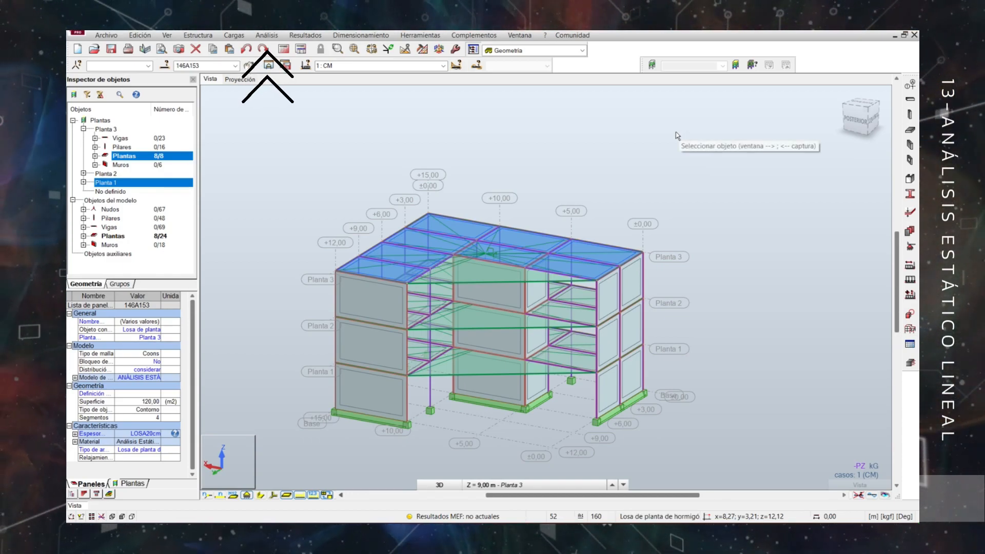
In the analysis type settings, add a load-to-mass conversion for case 2 (SCM), direction Z-, coefficient 1, as global mass.
click(267, 36)
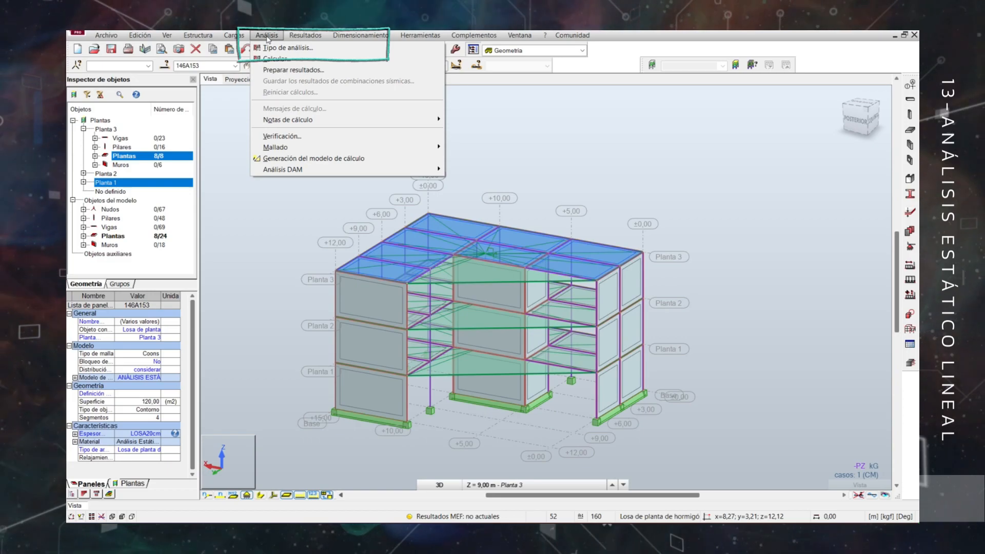
click(288, 47)
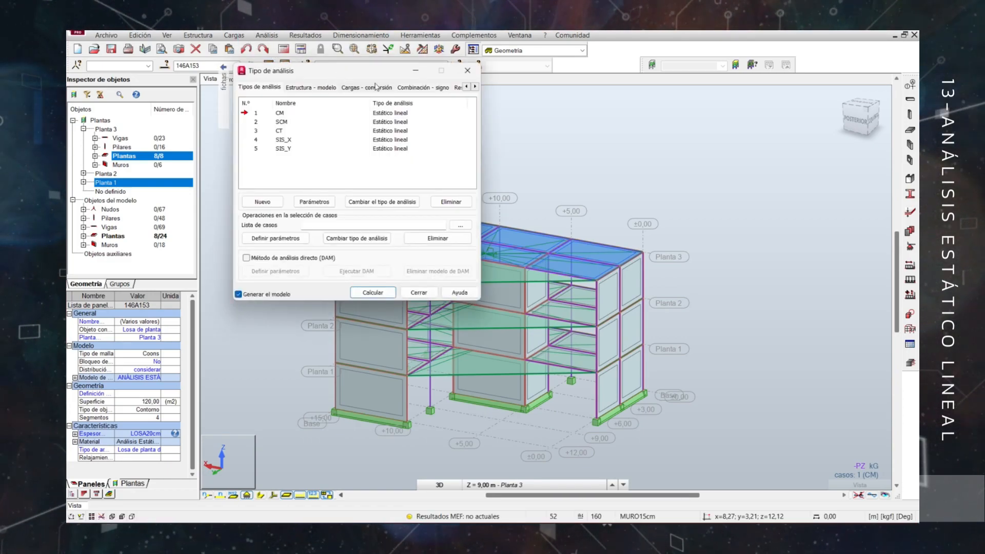
click(374, 87)
drag(359, 70, 333, 96)
click(329, 137)
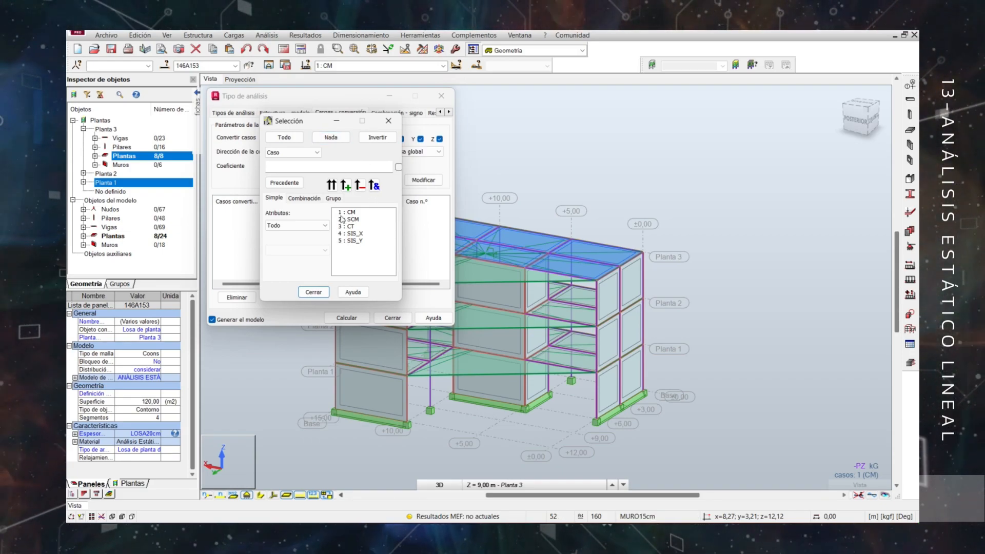
click(340, 220)
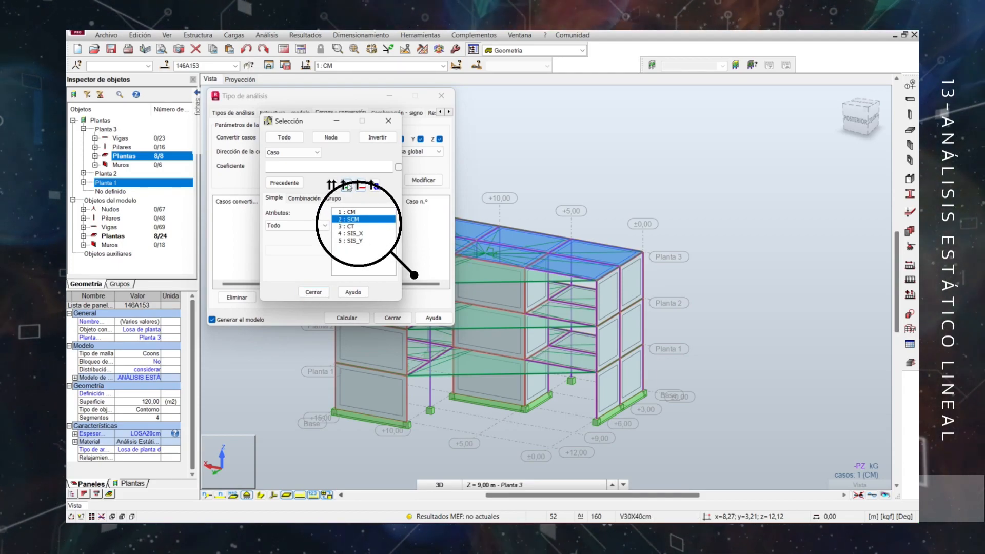
click(347, 186)
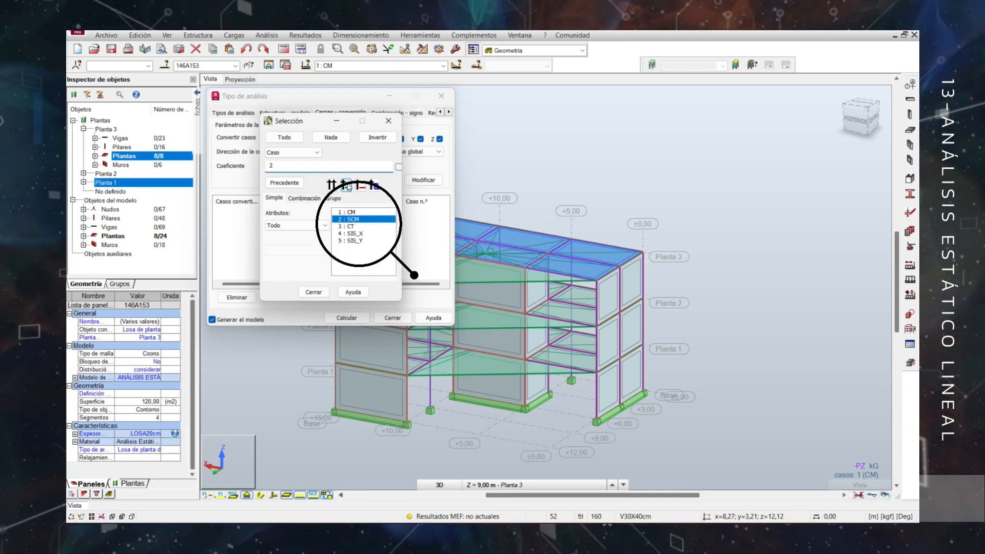
click(314, 292)
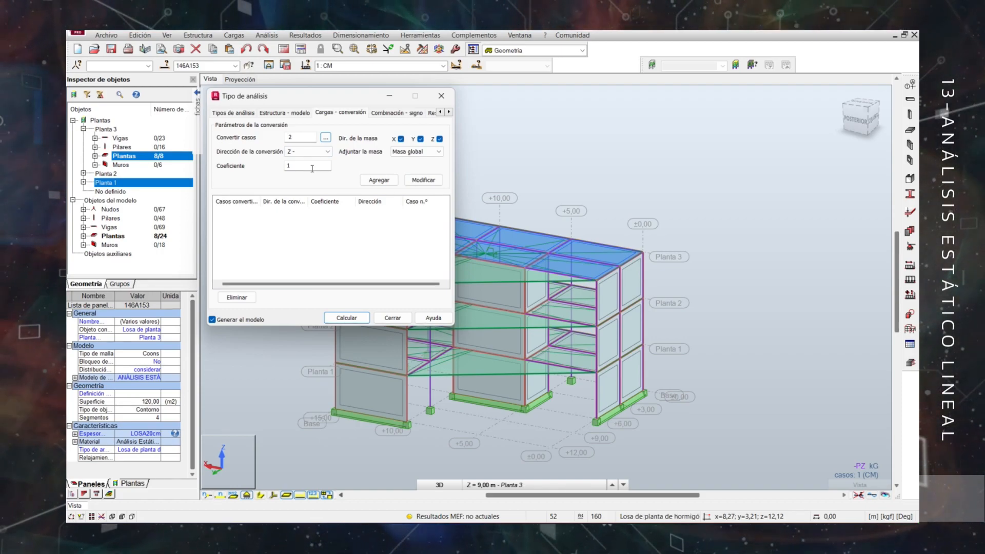
click(379, 180)
Add a load-to-mass conversion for case 3 (CT) in direction Z- with coefficient 0.15, as global mass.
click(326, 138)
click(353, 226)
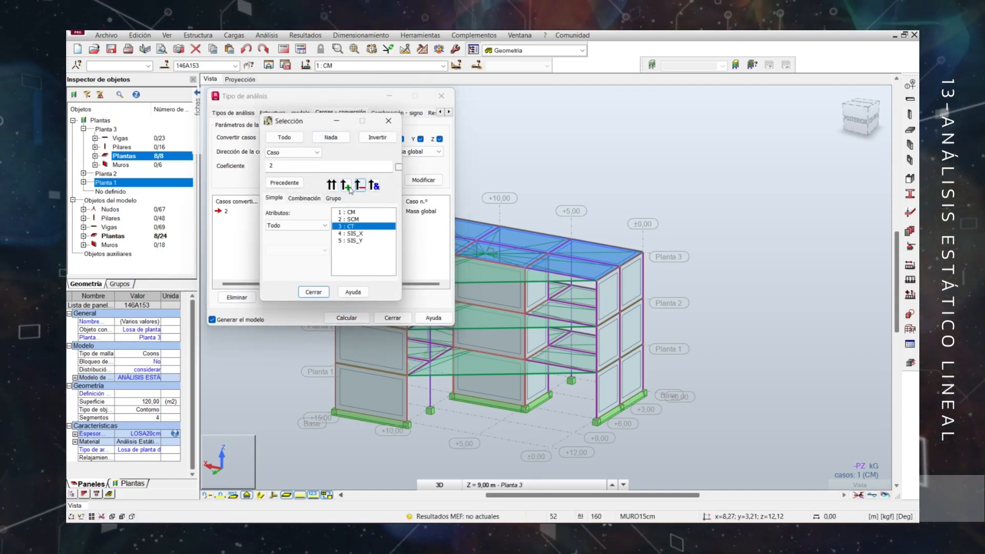
click(353, 219)
click(361, 186)
click(353, 226)
click(347, 187)
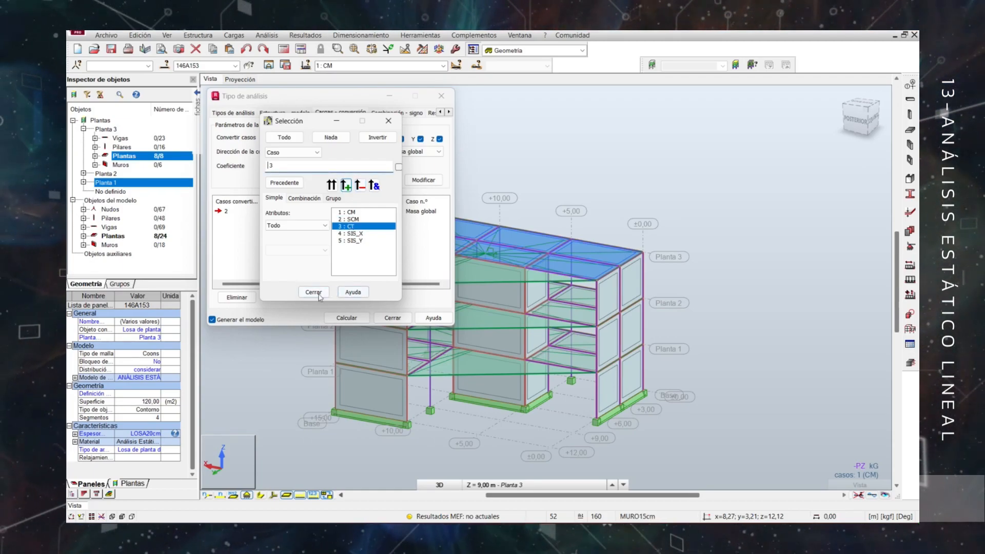
click(313, 292)
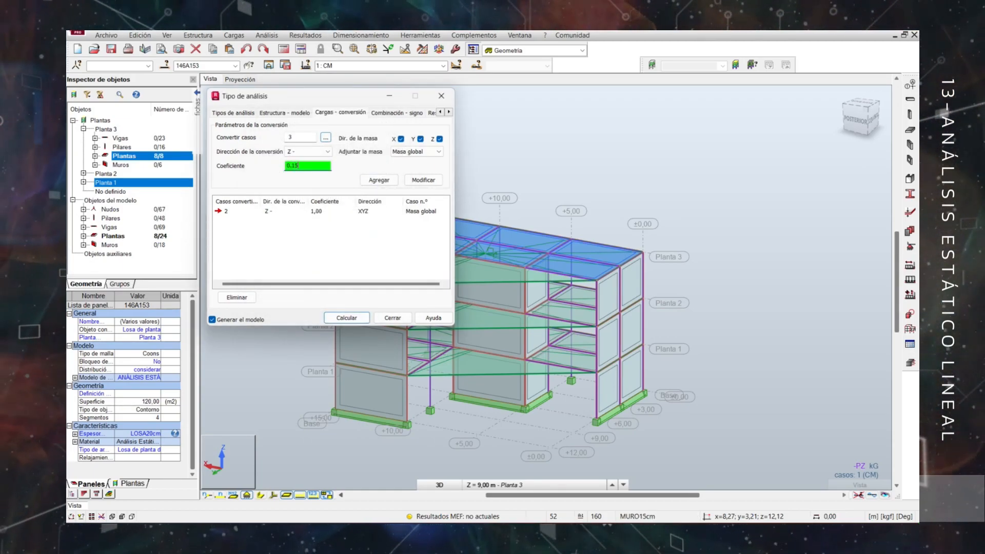
click(379, 180)
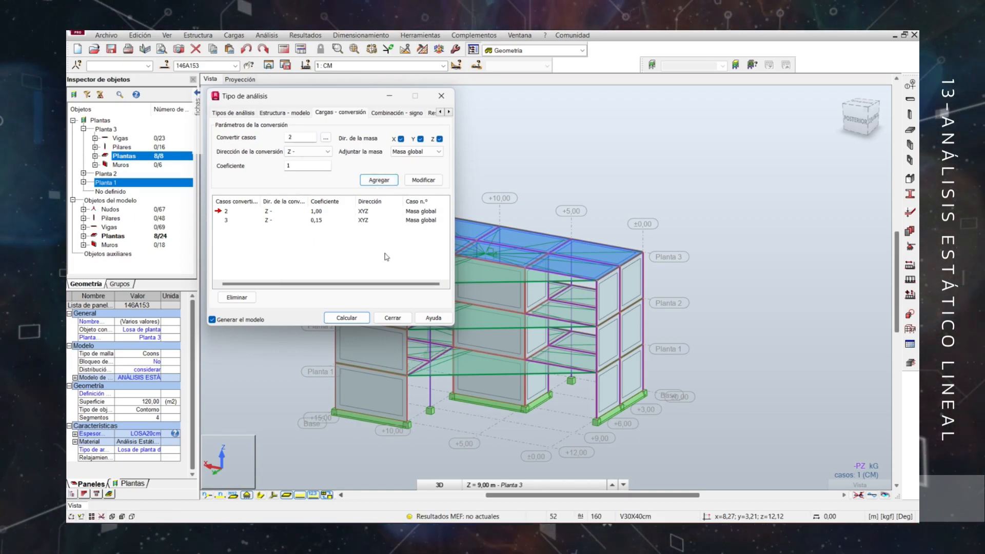
Calculate the structure with model generation enabled and close the analysis type settings.
click(346, 318)
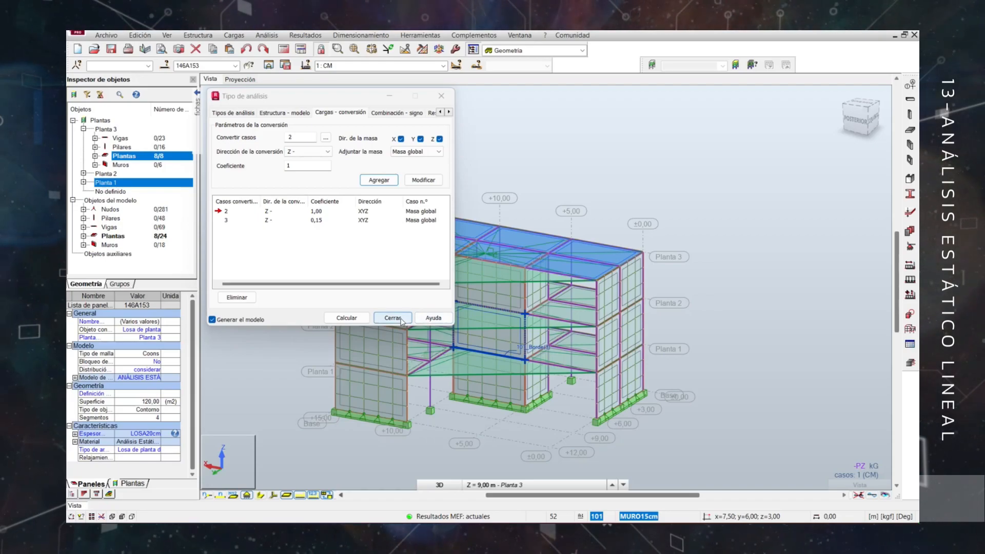
click(402, 319)
Open the complete results table for Plantas and show its Juntos page to read the building's total mass.
right_click(252, 165)
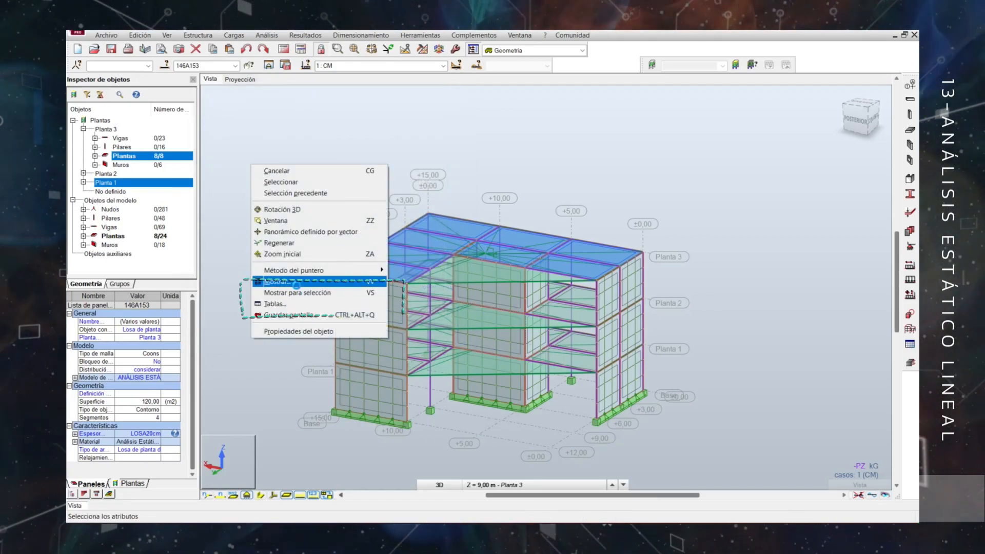
click(278, 303)
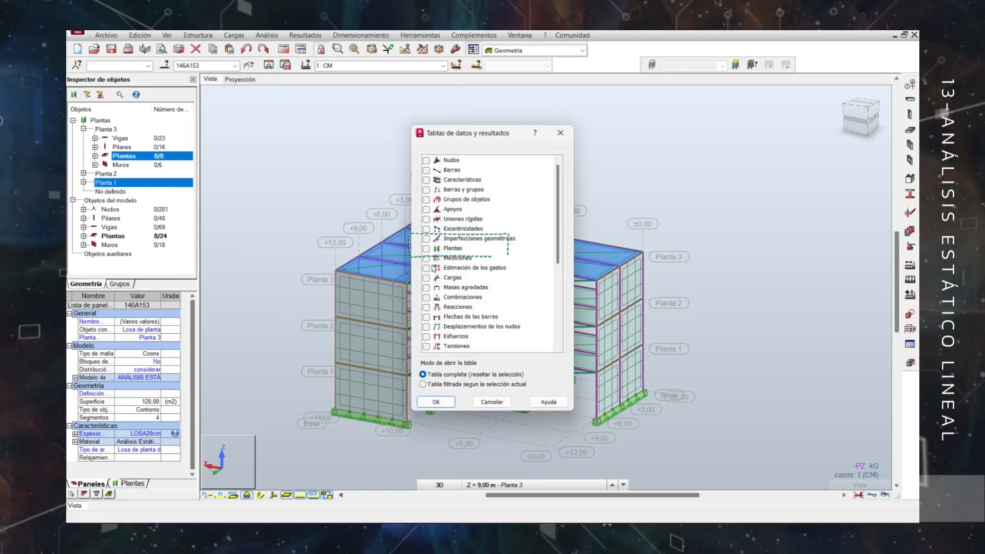
click(426, 248)
click(434, 402)
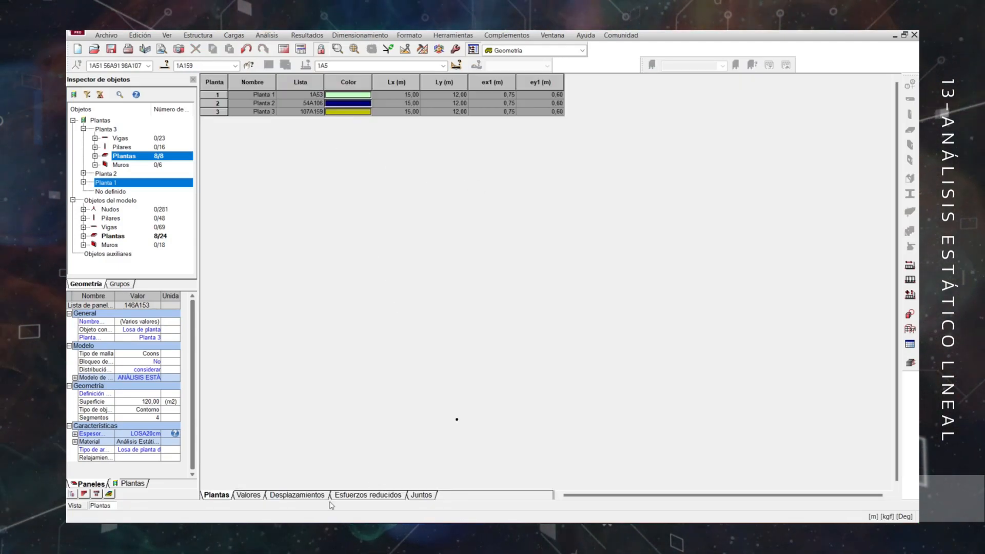
click(416, 495)
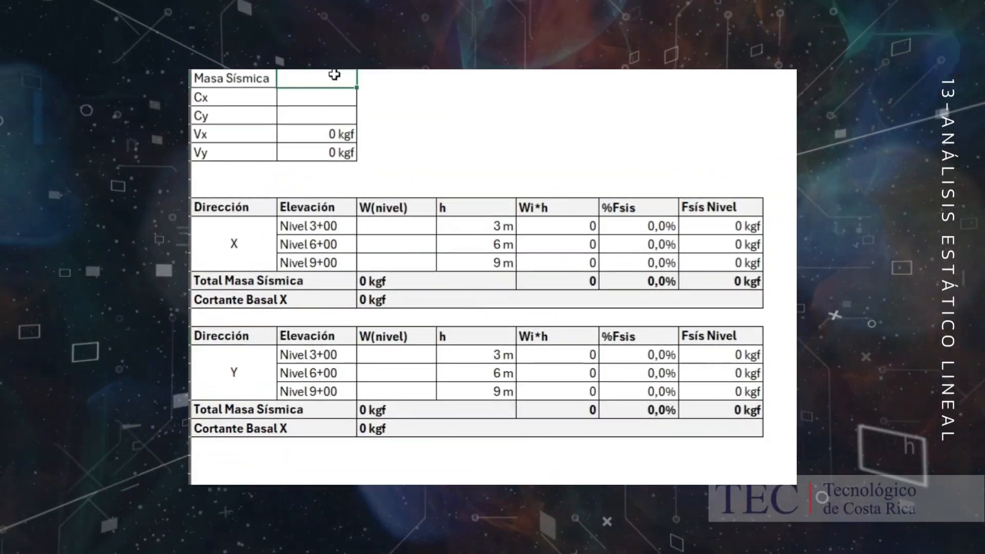
In the base shear spreadsheet, enter Masa Sísmica 563904 kgf, Cx 0,134160 and Cy 0,17316.
text(563904)
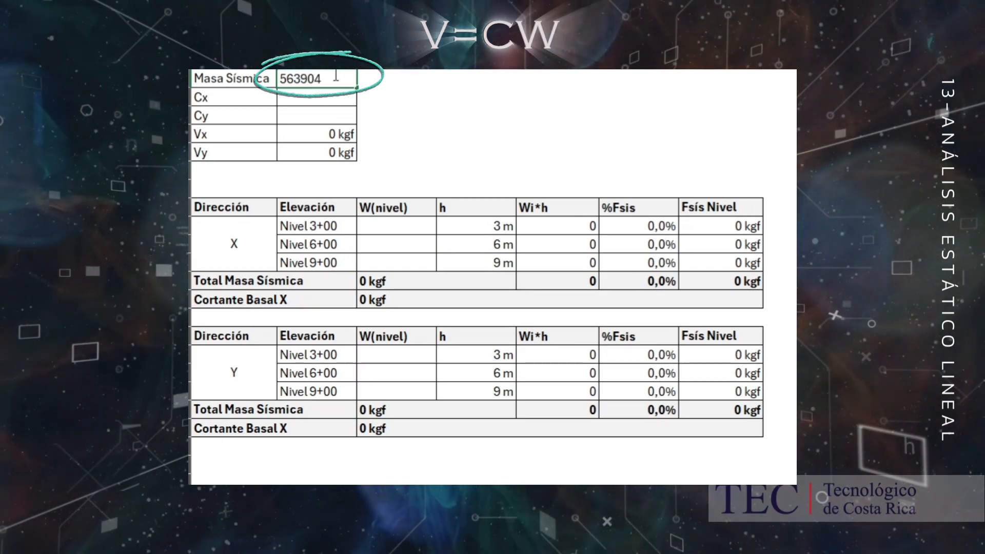
key(Return)
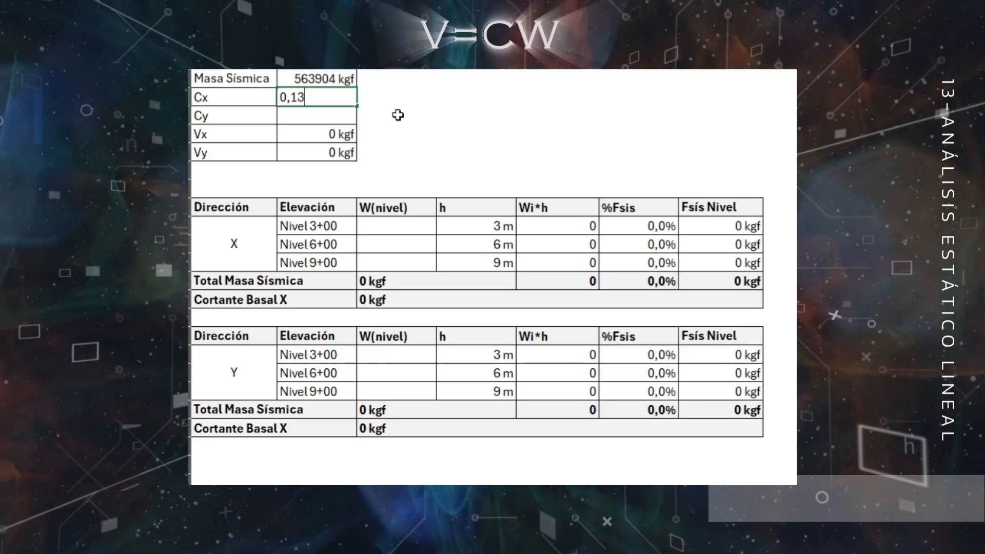
key(Return)
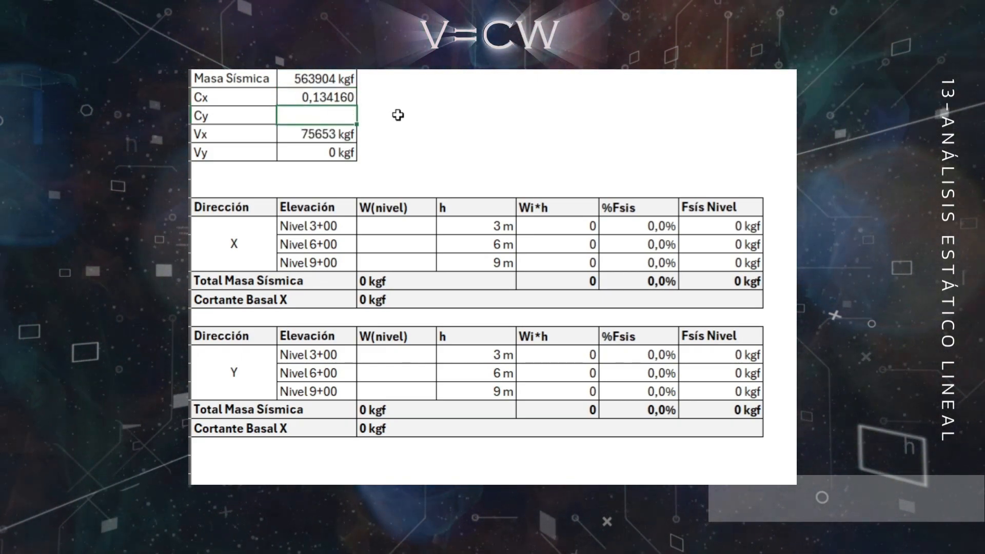
text(0,1)
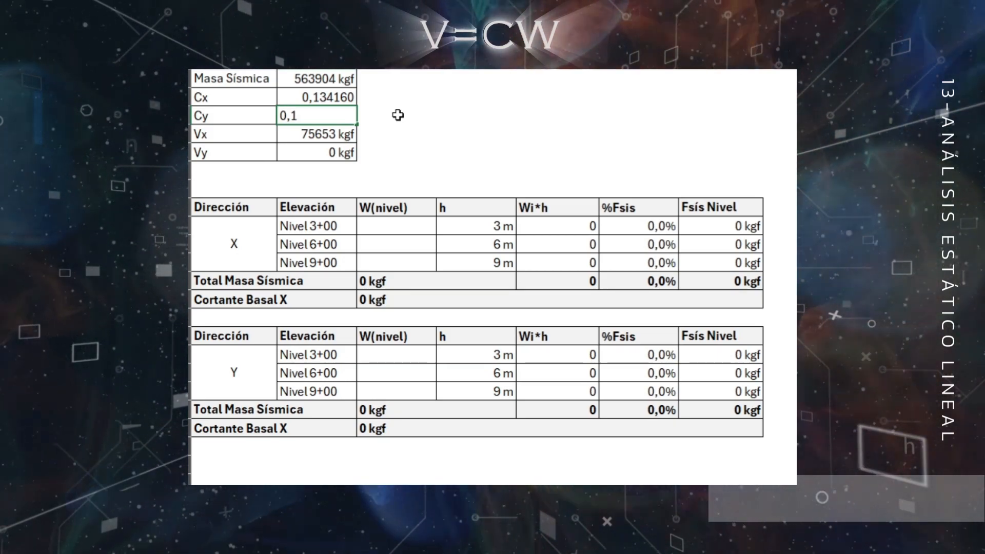
text(7316)
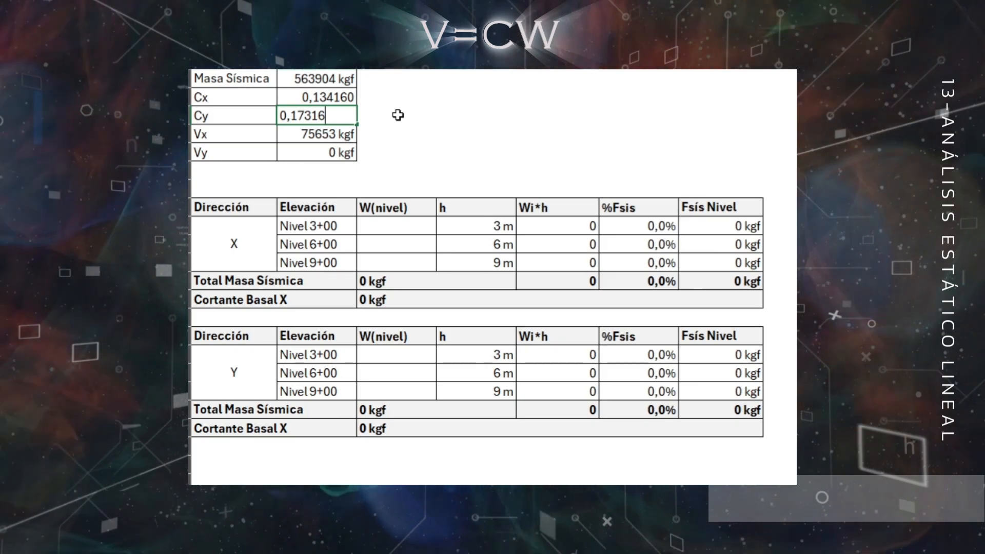
key(Return)
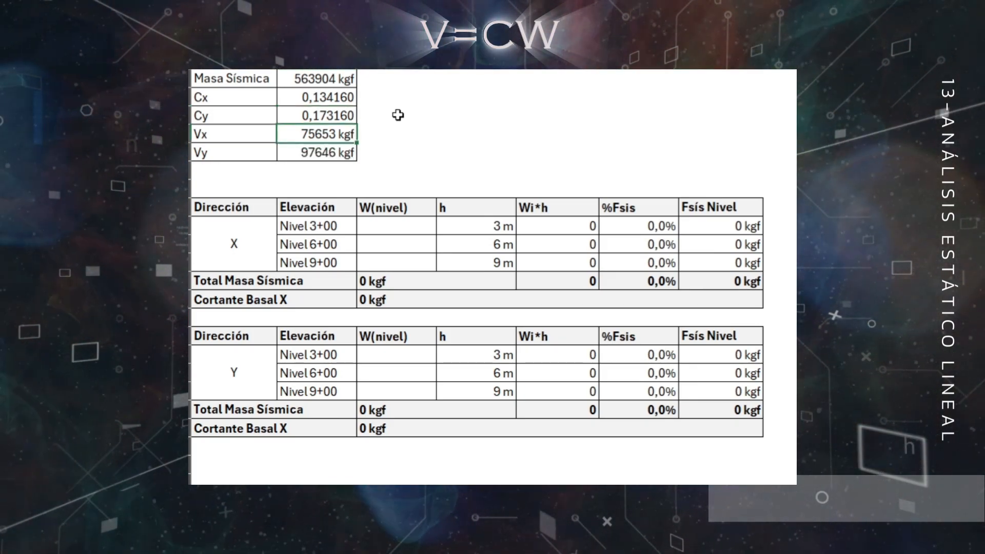
click(471, 139)
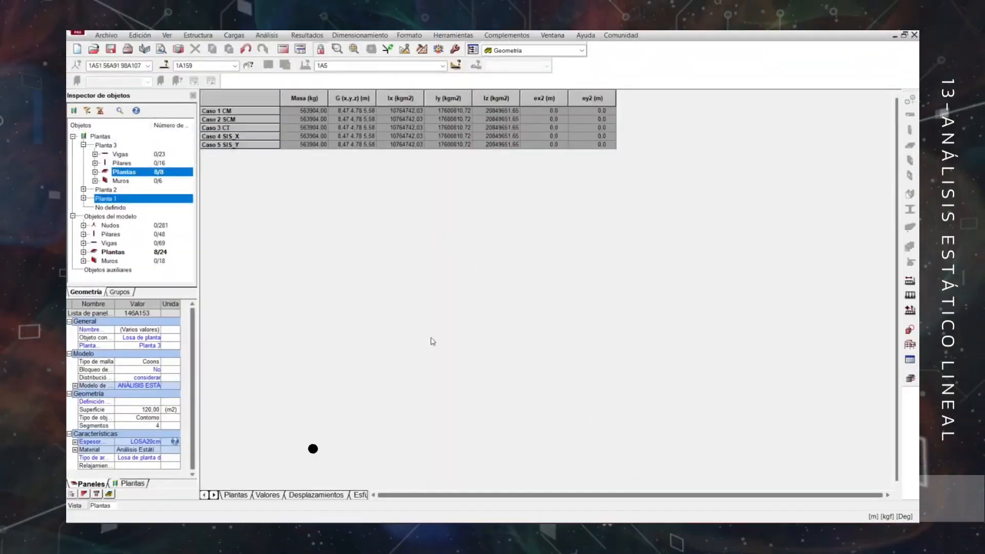
Return to Robot Structural Analysis and show the Valores page of the Plantas table to read each storey's mass.
click(267, 497)
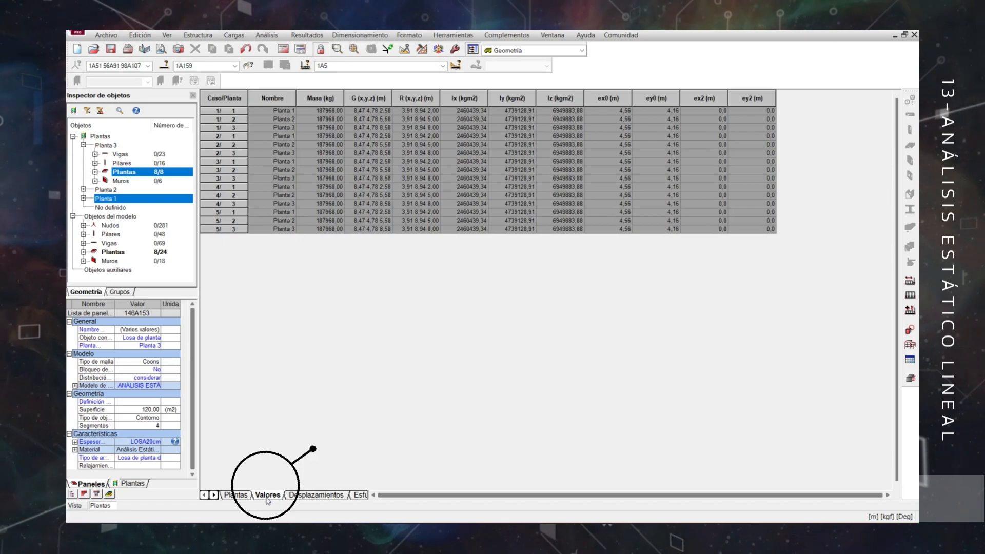
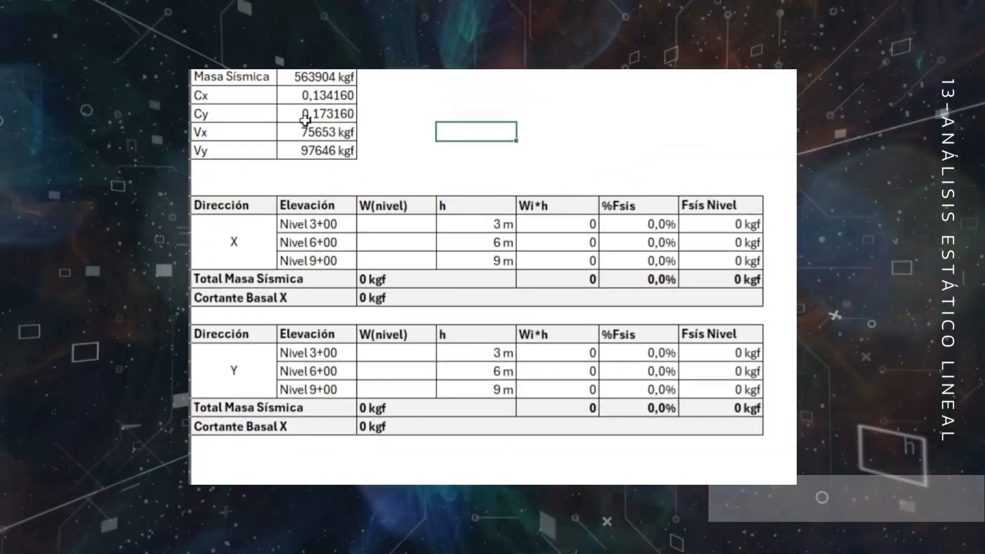
In the base shear spreadsheet, enter a W(nivel) of 187968 kgf for Nivel 3+00, 6+00 and 9+00 in the X direction table.
click(407, 223)
text(18)
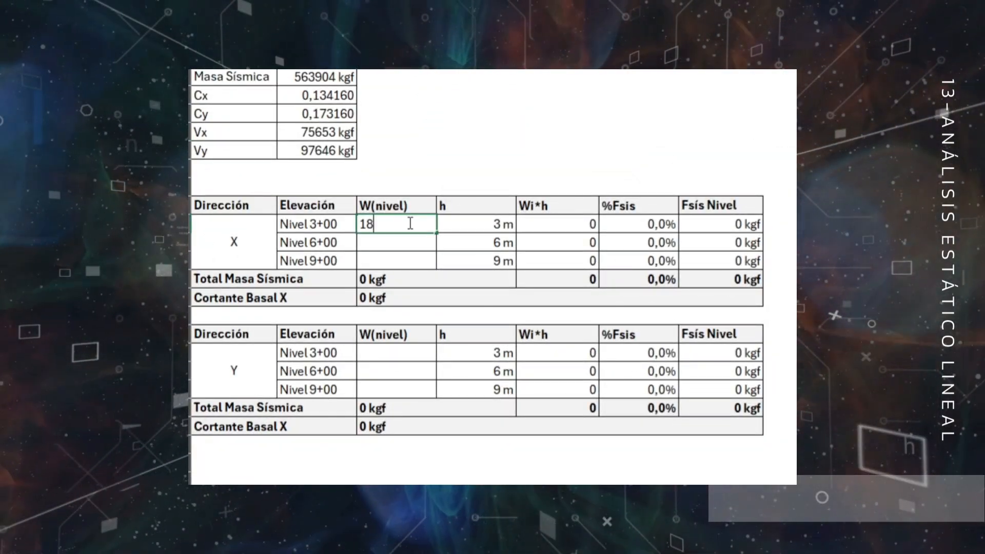
text(79)
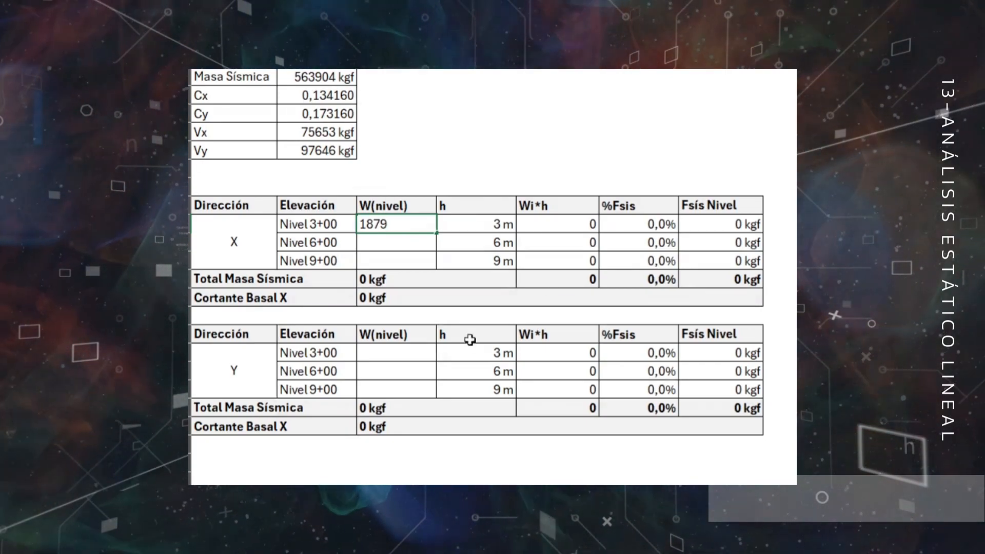
text(68)
key(Return)
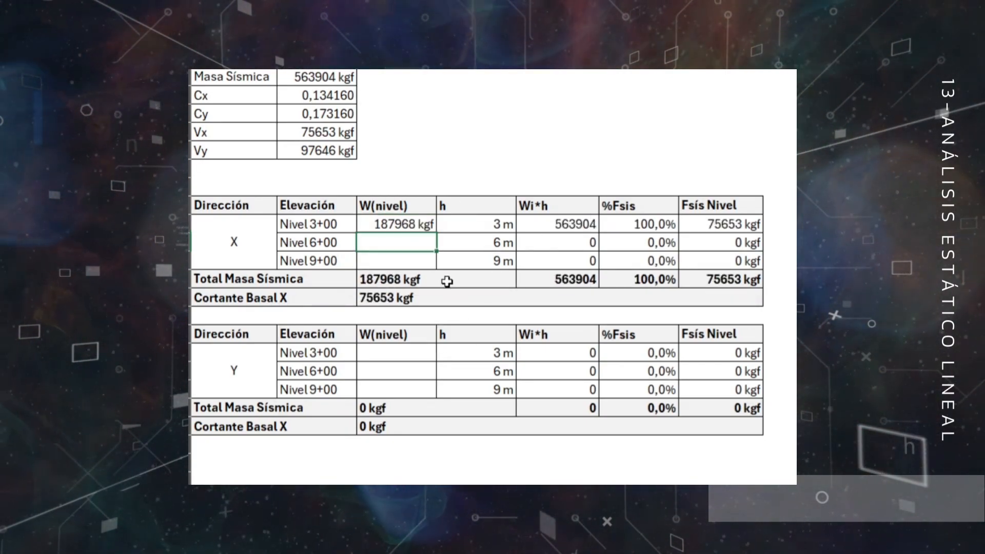
click(398, 226)
drag(436, 233, 437, 268)
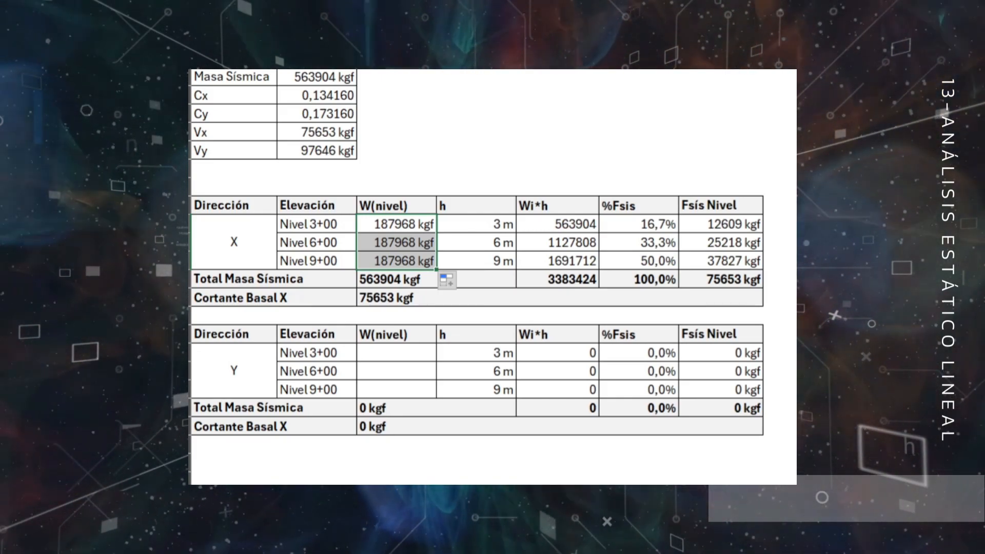
Copy the three W(nivel) values from the X direction table into the Y direction table.
key(ctrl+c)
click(402, 358)
key(ctrl+v)
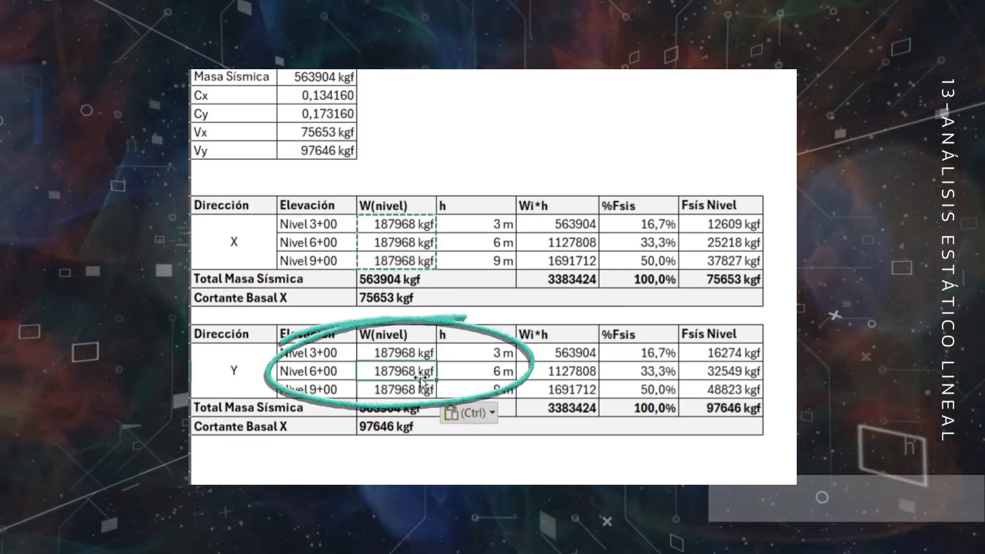
key(Escape)
click(422, 375)
Examine the X table's level weights and heights, and the formula that gives the %Fsis of Nivel 3+00.
click(417, 221)
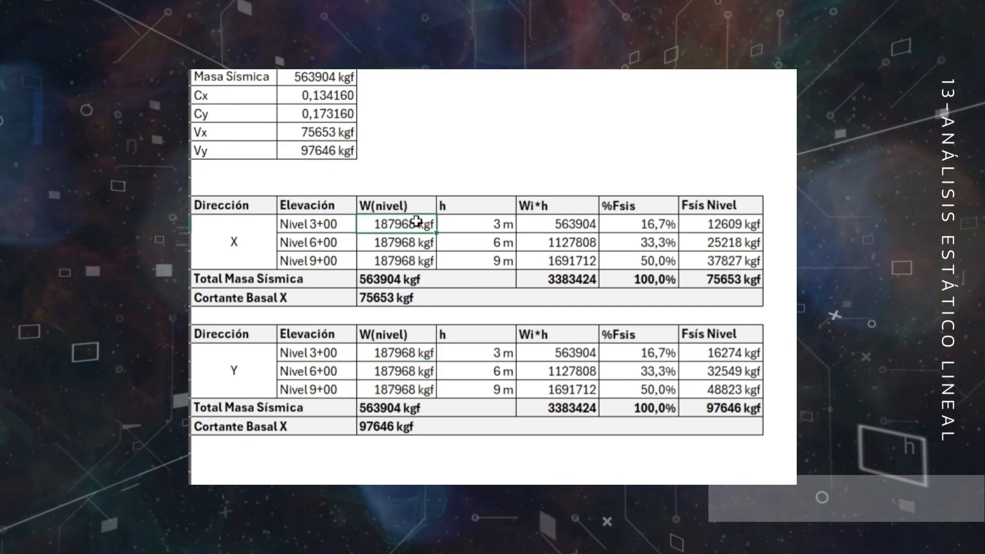
click(491, 231)
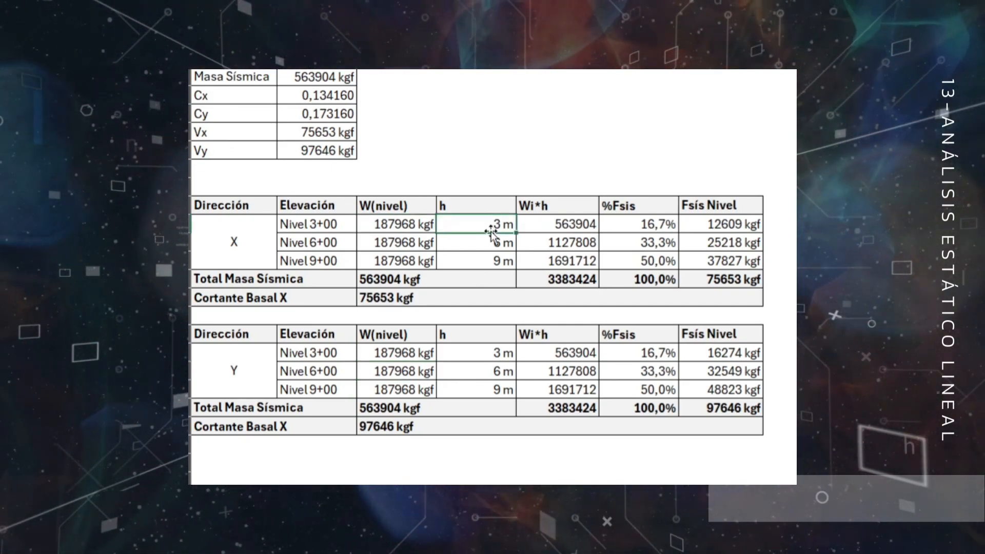
click(779, 226)
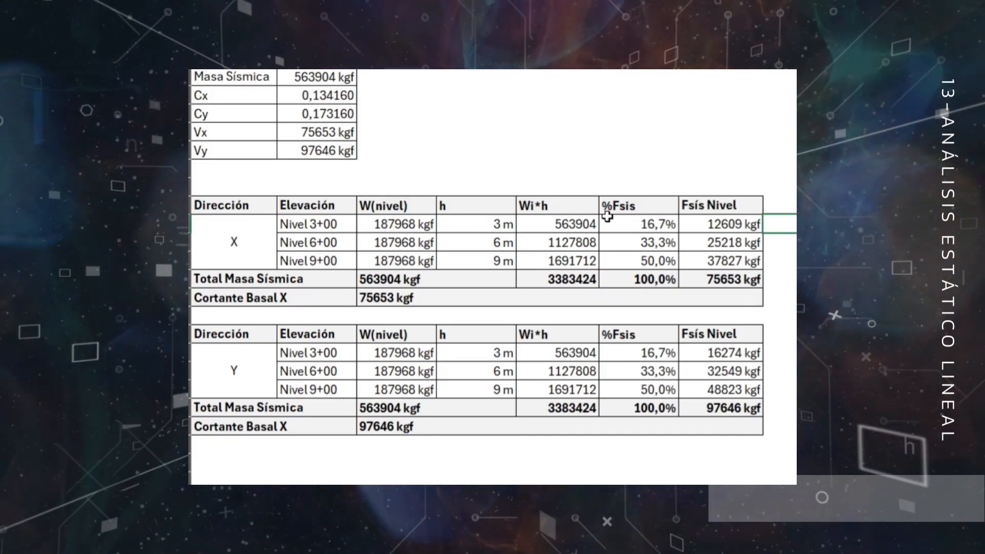
double_click(661, 224)
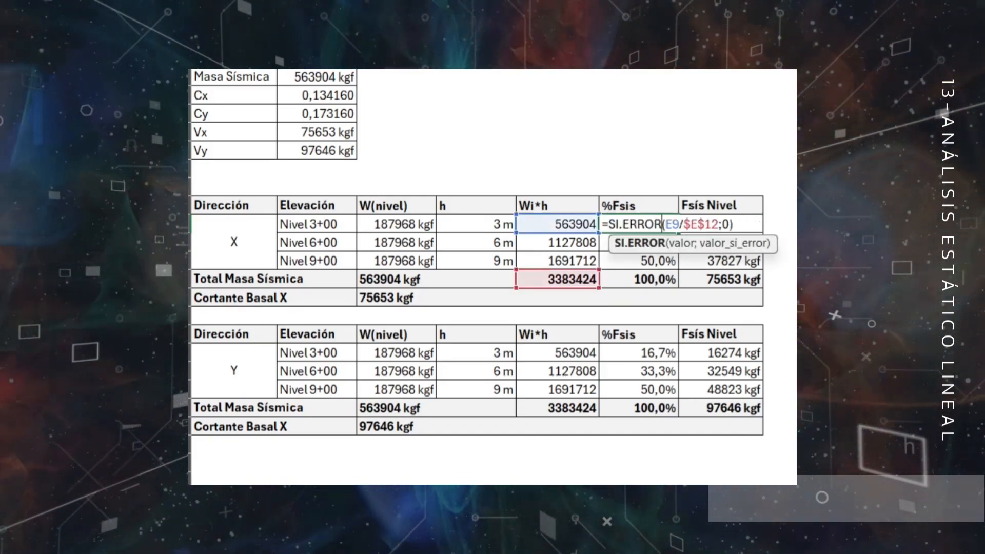
key(Escape)
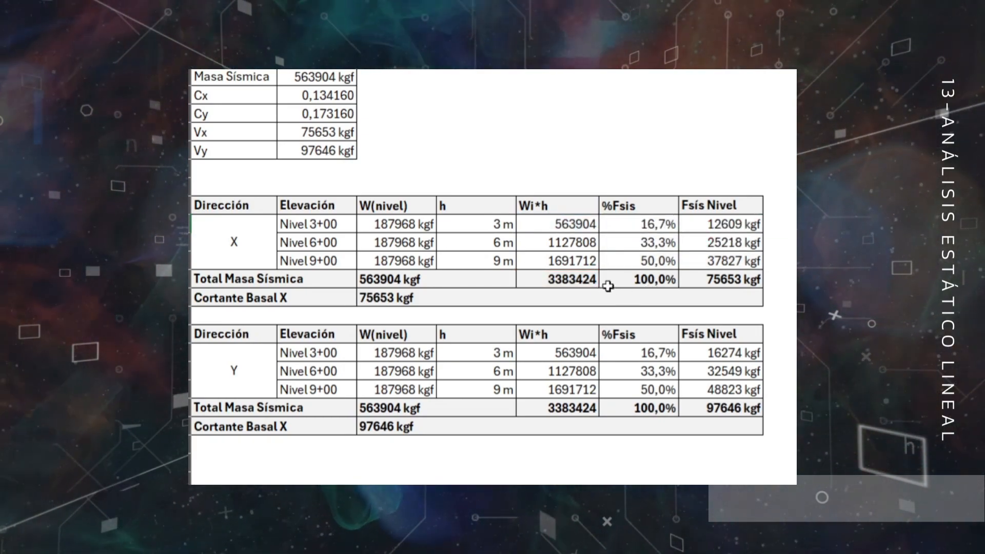
double_click(588, 279)
drag(769, 247, 773, 226)
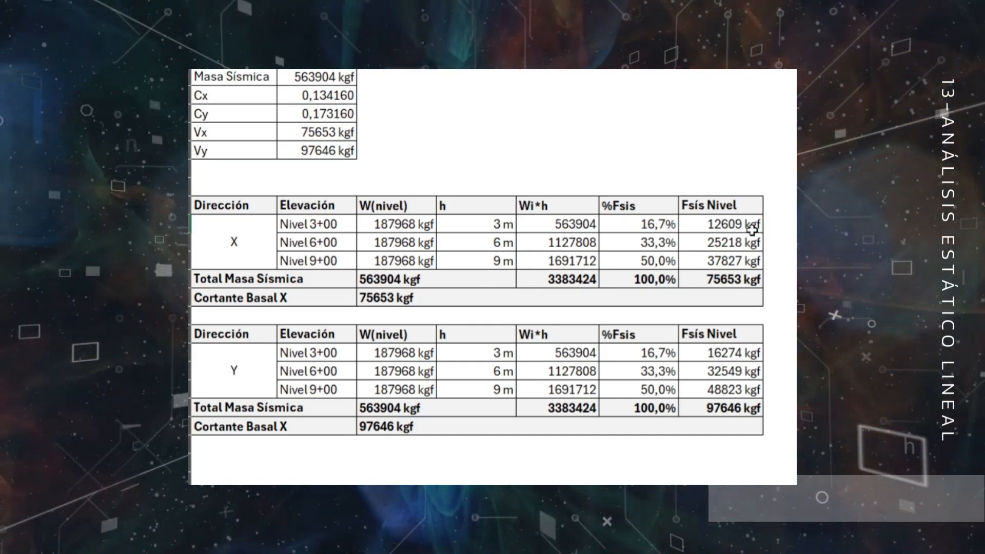
Shade the Fsís Nivel values and the Dirección X and Y cells of both tables light blue.
drag(746, 225, 745, 262)
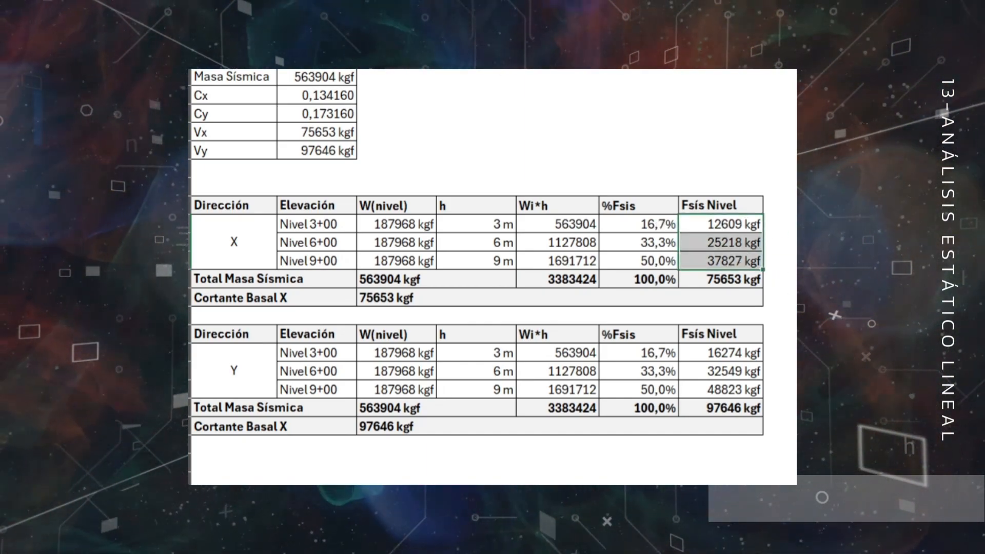
click(435, 2)
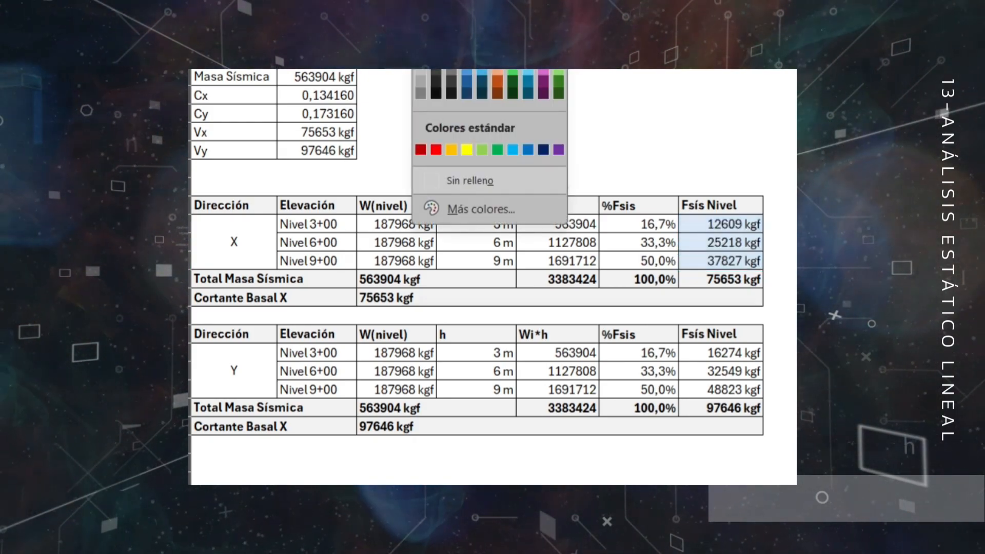
click(468, 49)
drag(688, 353, 709, 390)
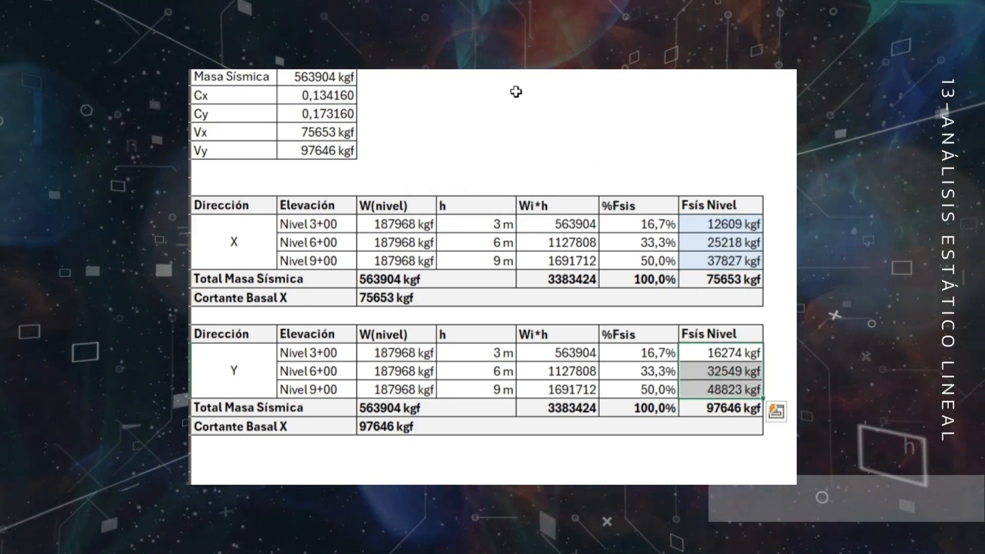
click(435, 2)
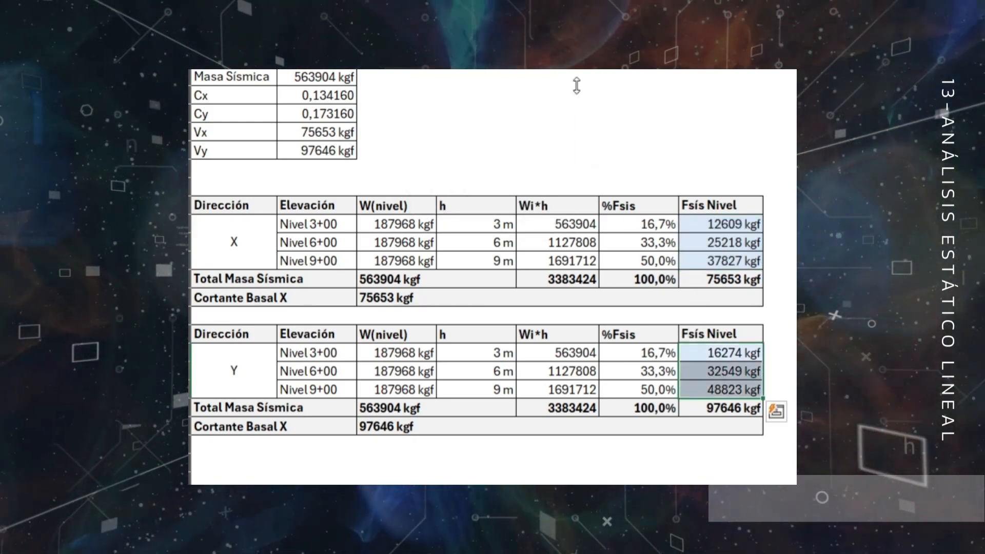
click(238, 244)
click(436, 2)
click(252, 355)
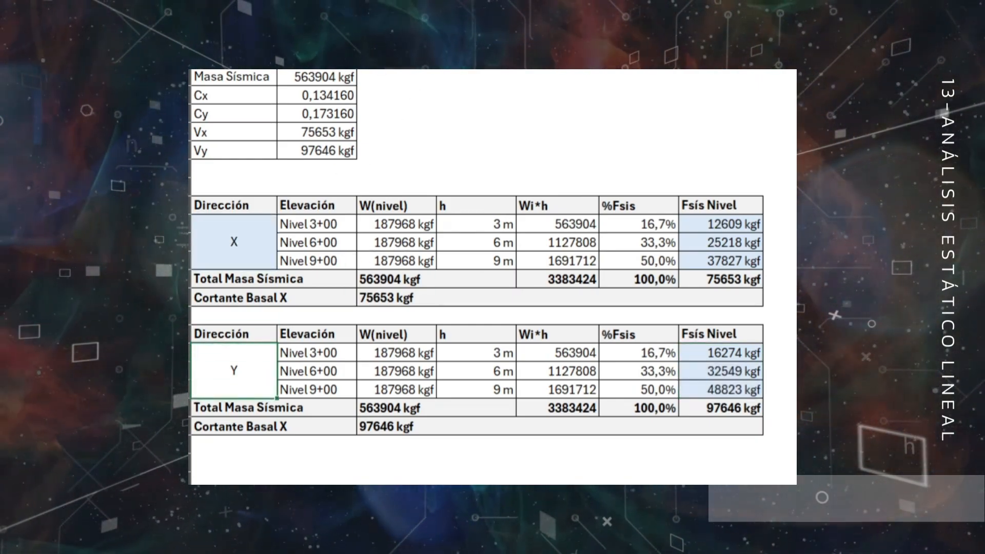
key(F4)
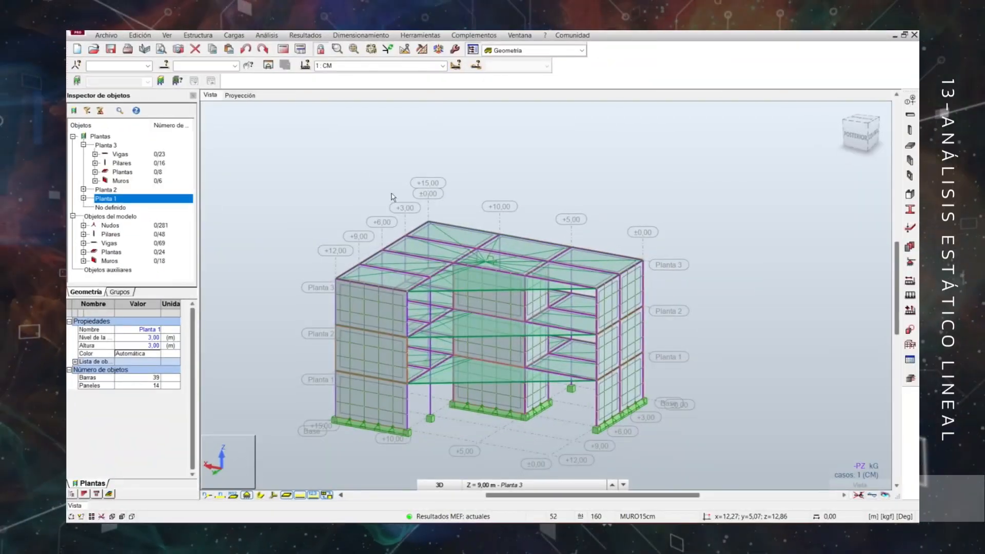
Switch to Robot Structural Analysis and inspect the diaphragm centre nodes of the storeys in XY plan, then return to the 3D view.
click(439, 484)
click(508, 484)
click(507, 460)
scroll(557, 298, up, 4)
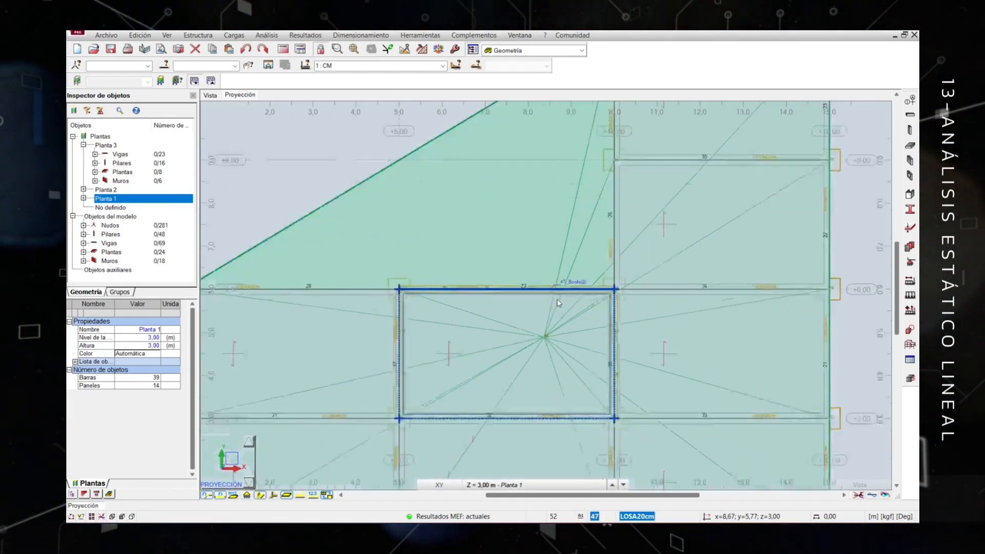
click(497, 487)
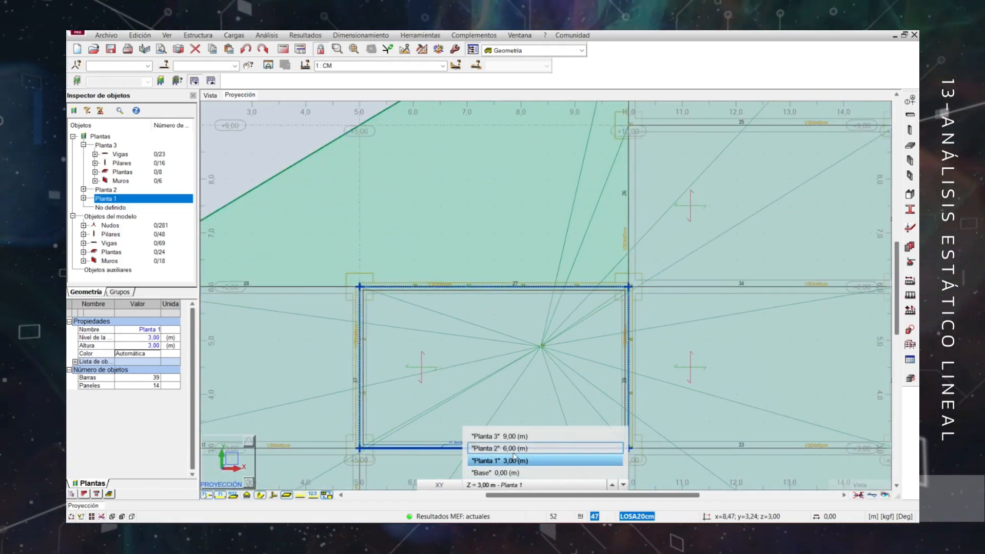
click(513, 449)
click(514, 485)
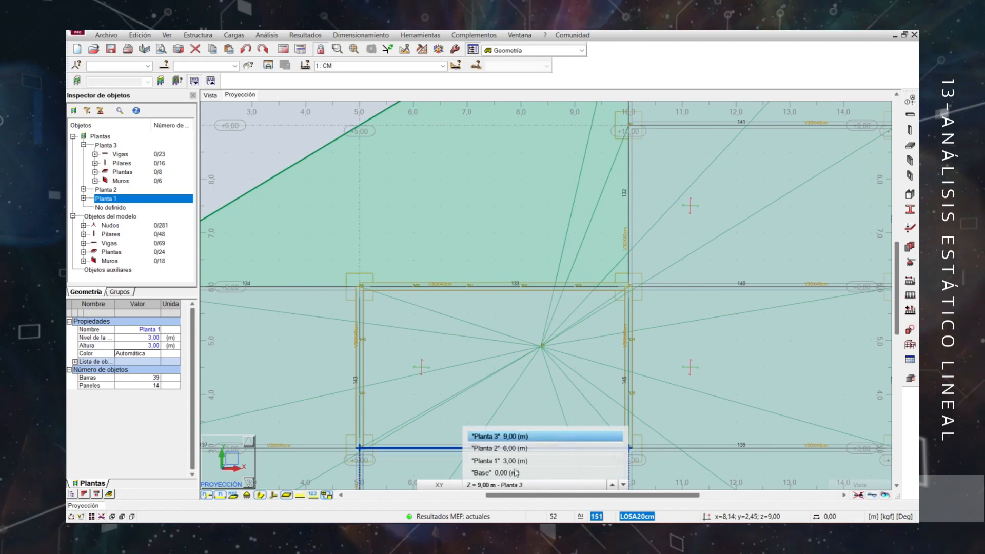
click(498, 461)
scroll(431, 254, down, 6)
click(210, 95)
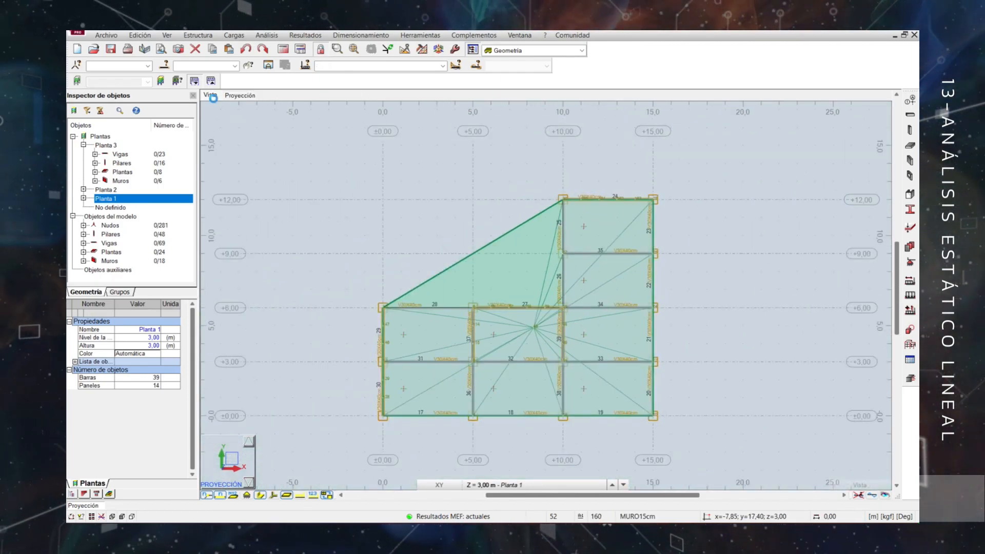
In load case SIS_X, apply a nodal force of 12609 kgf in X to node 49 on Planta 1, accepting outdated results.
click(442, 66)
click(367, 101)
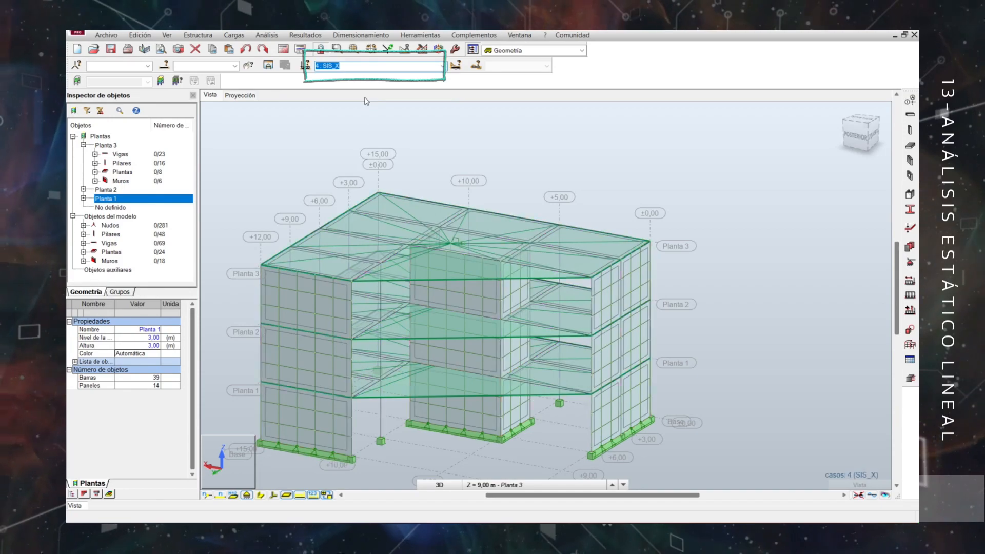
click(913, 288)
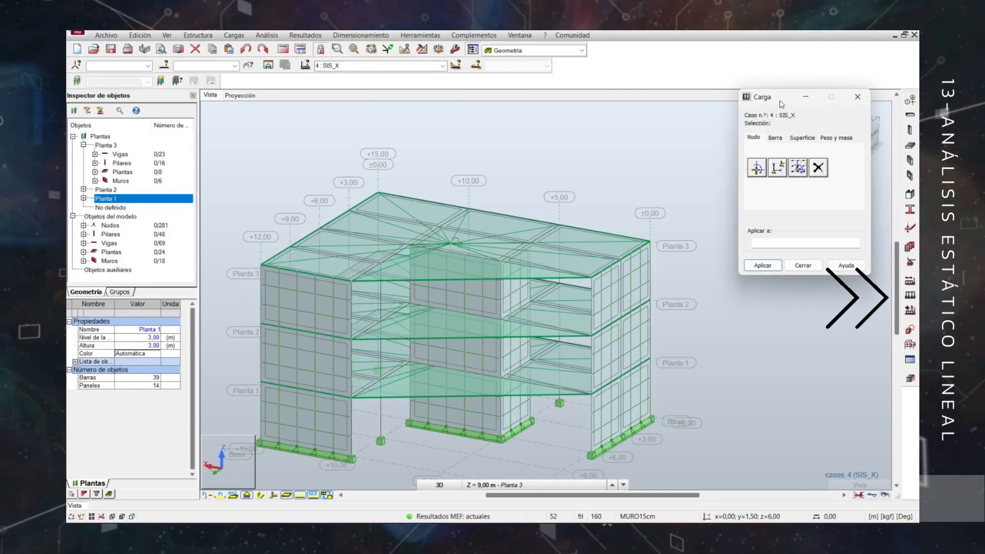
drag(782, 104, 686, 114)
click(662, 177)
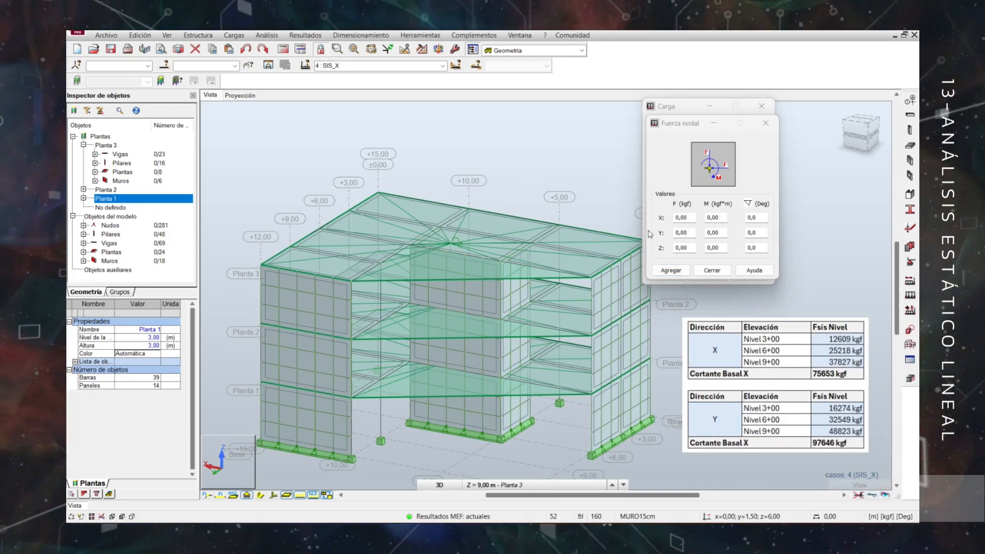
click(681, 219)
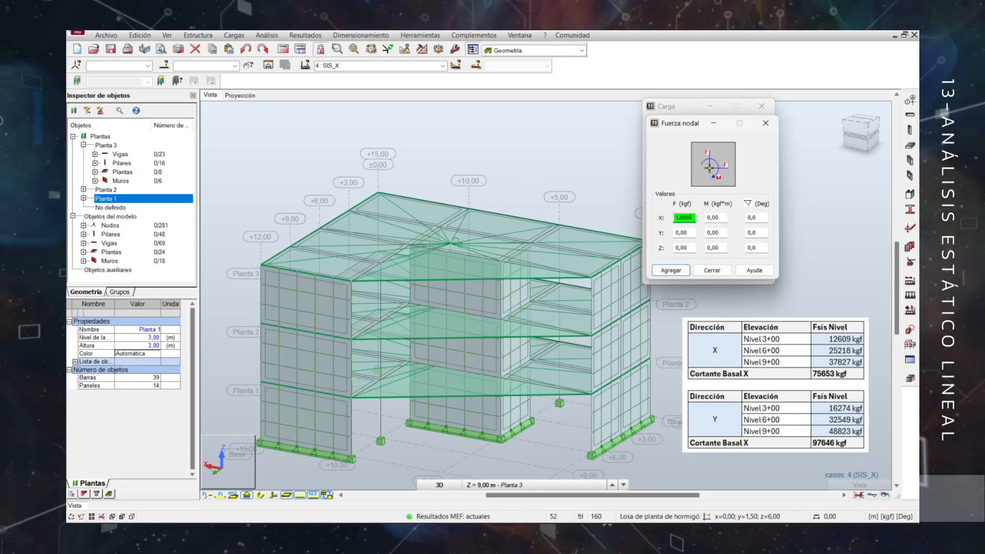
click(671, 271)
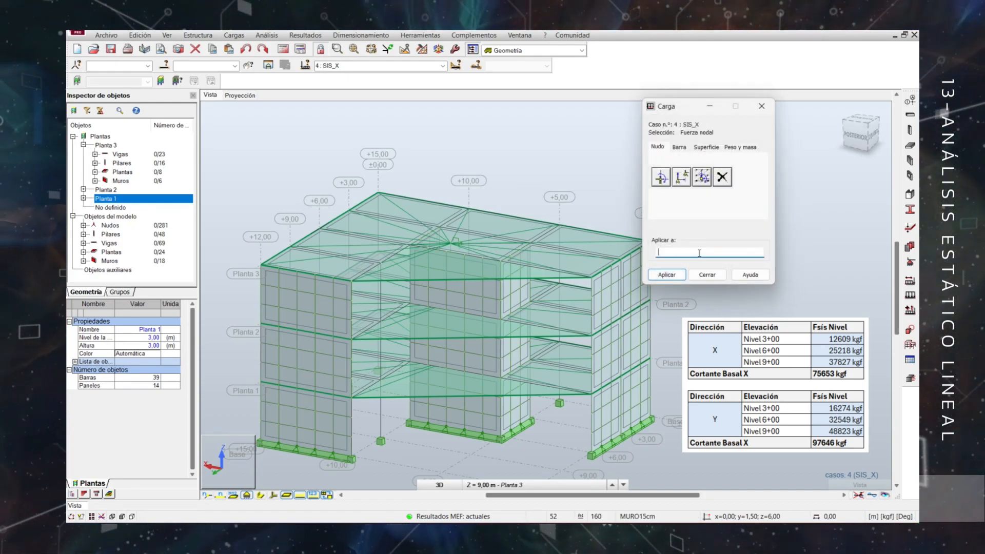
click(667, 275)
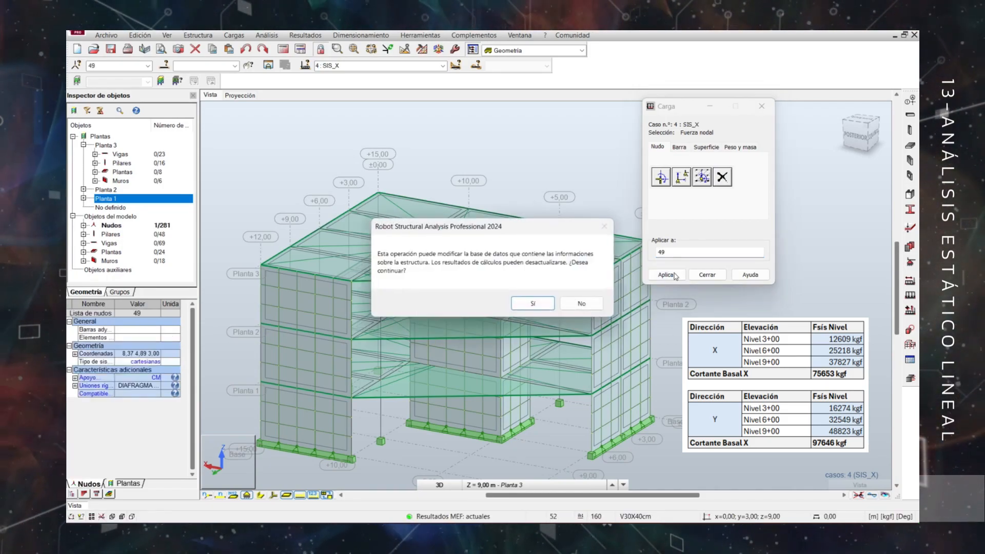
click(534, 305)
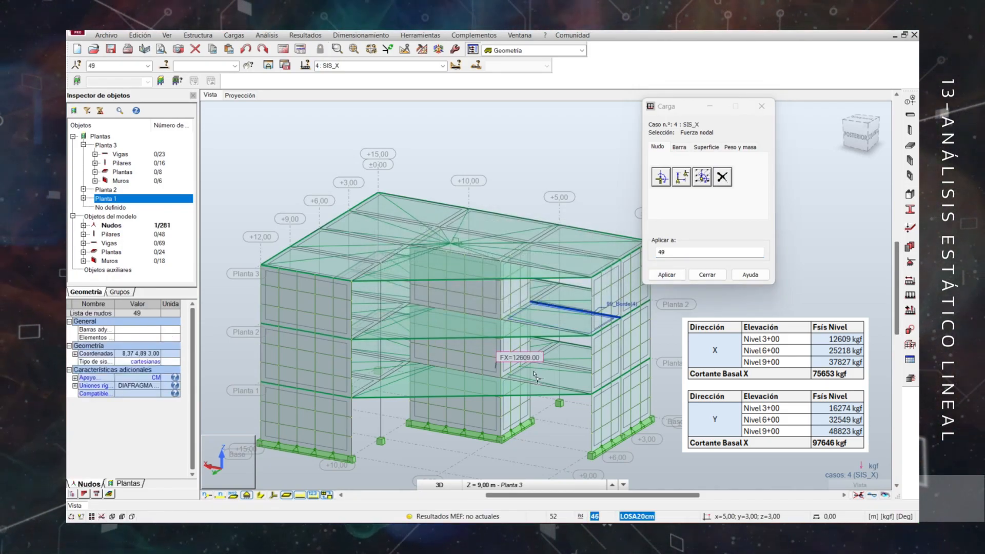
Apply a nodal force of 25218 kgf in X to node 50 on Planta 2.
shift+middle_drag(690, 402, 630, 410)
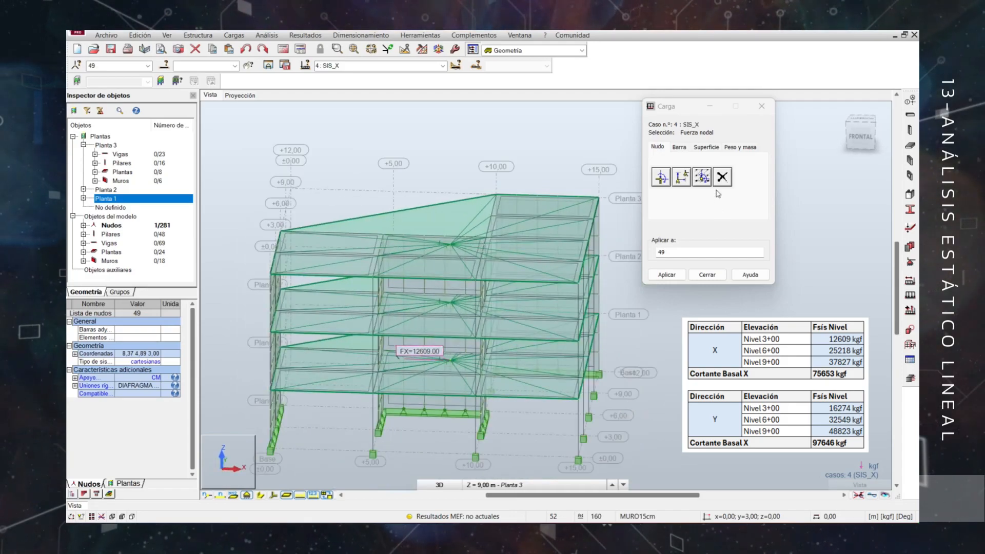
click(661, 177)
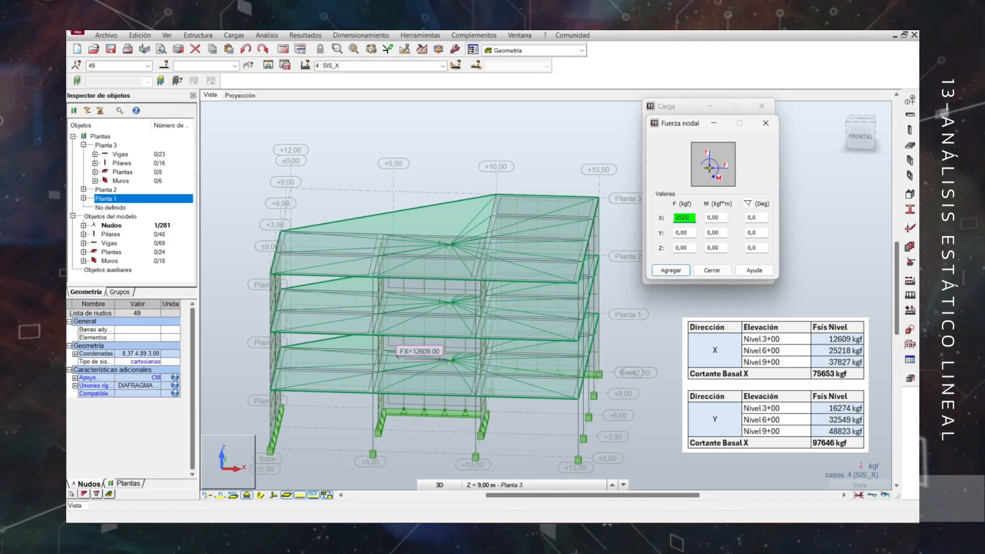
click(671, 270)
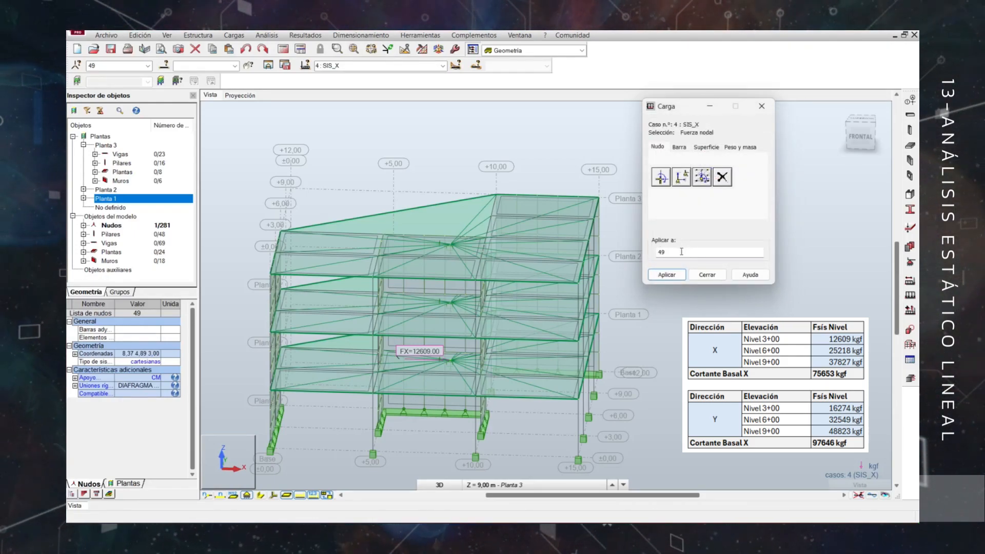
click(681, 251)
text(5)
click(659, 276)
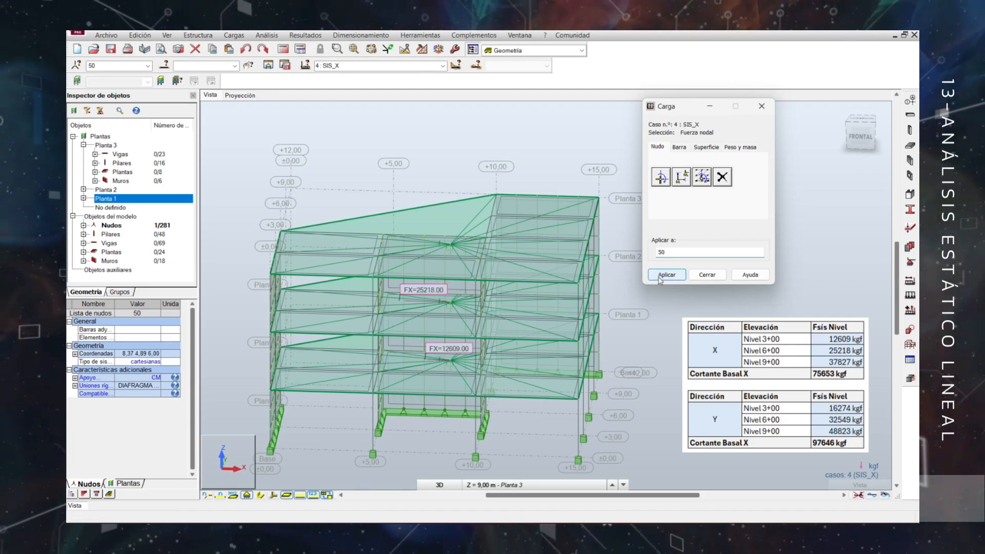
Apply a nodal force of 37827 kgf in X to node 51 on Planta 3.
click(661, 176)
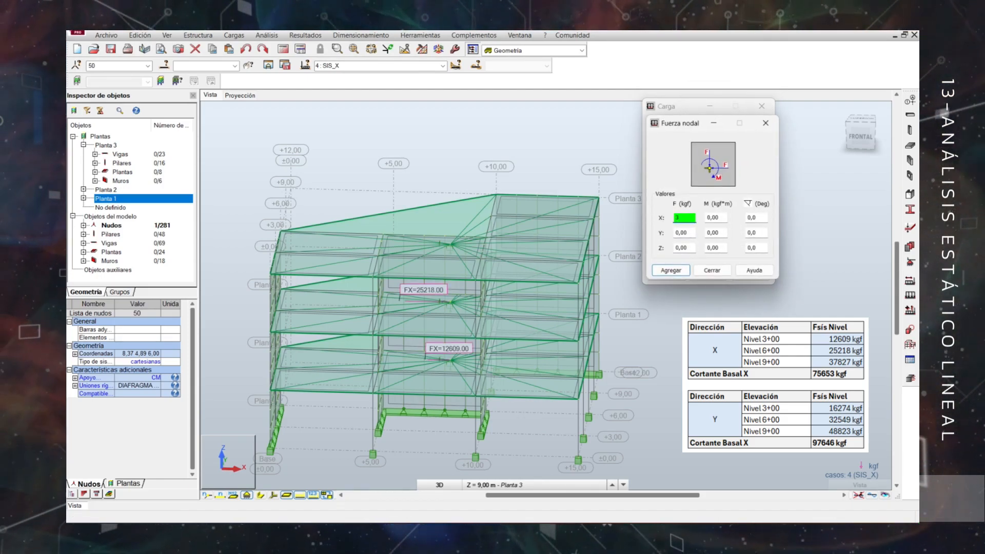
click(671, 271)
text(51)
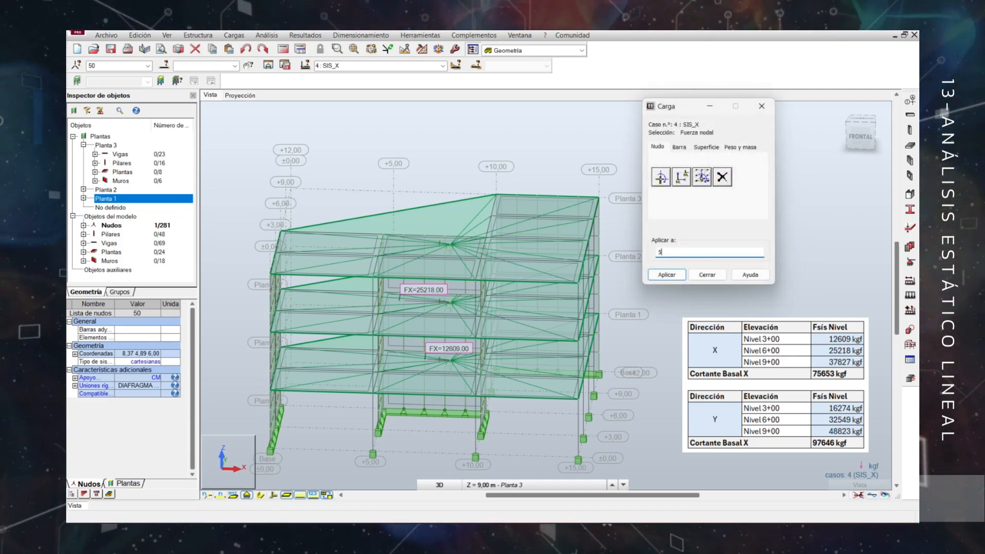
click(666, 276)
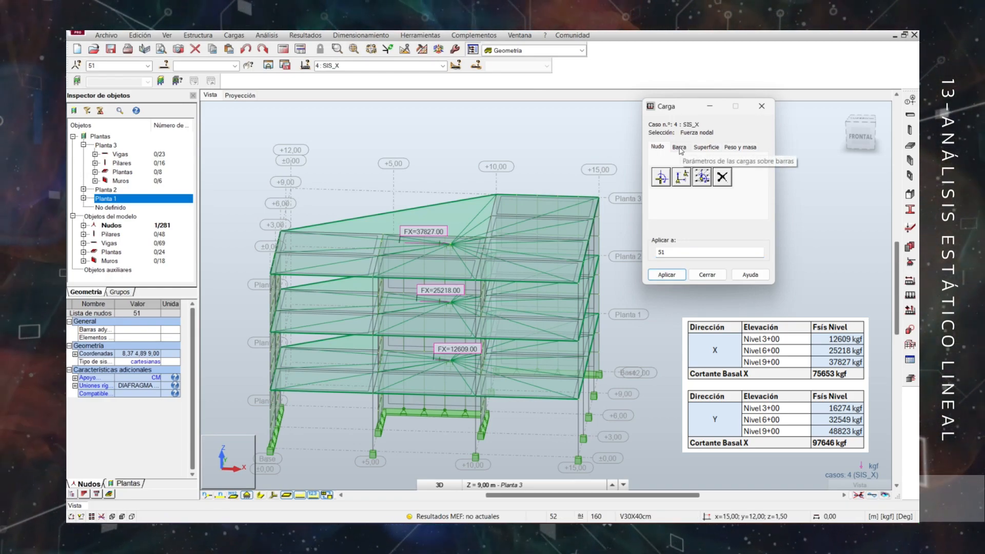
Apply a nodal force of 16274 kgf in Y, with 0 in X, to node 49 in load case SIS_Y.
click(661, 177)
text(0)
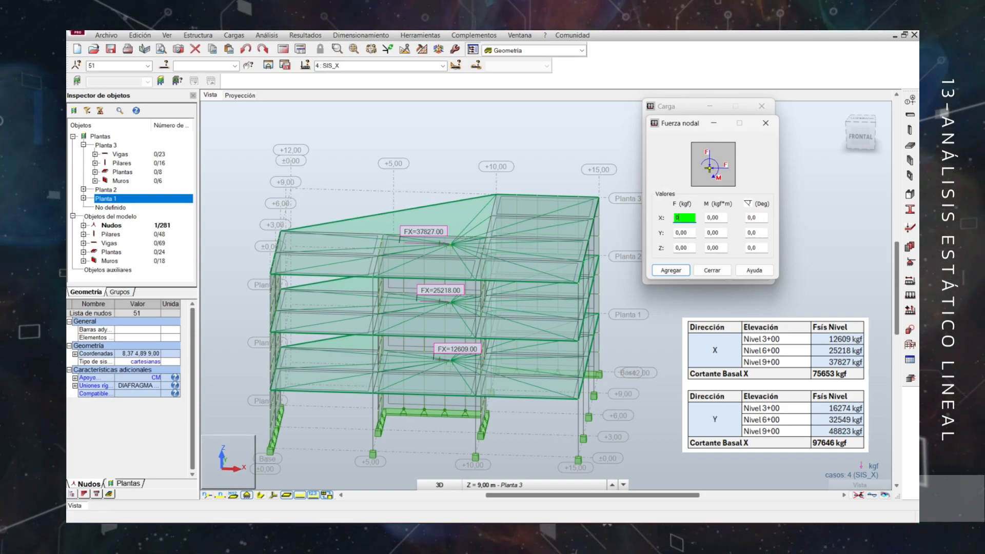
key(Tab)
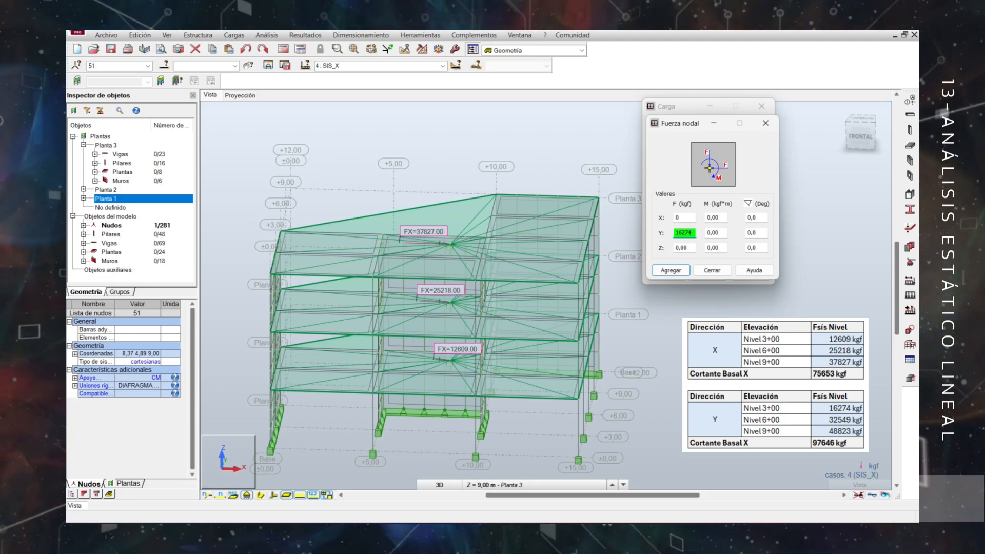
text(16274)
click(670, 270)
text(4)
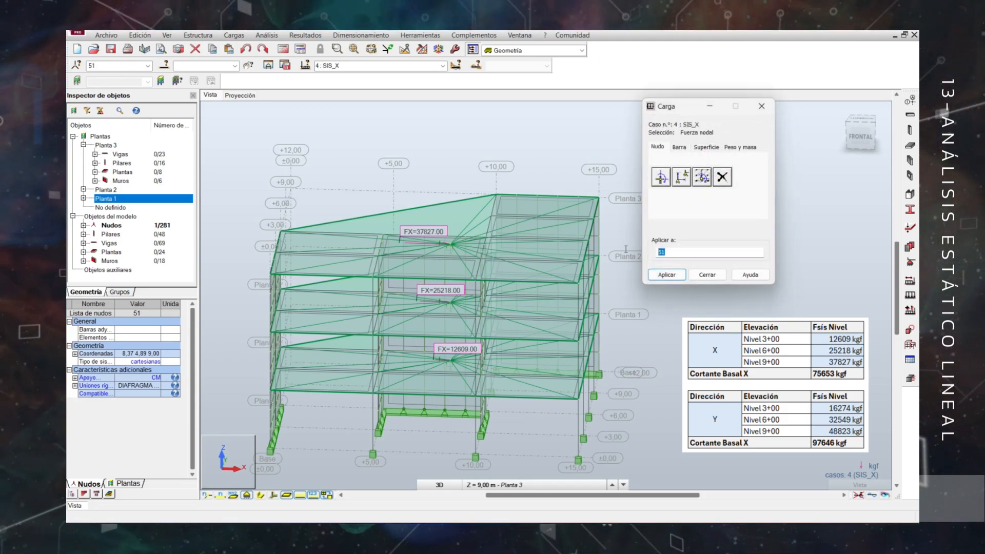
click(443, 66)
click(359, 96)
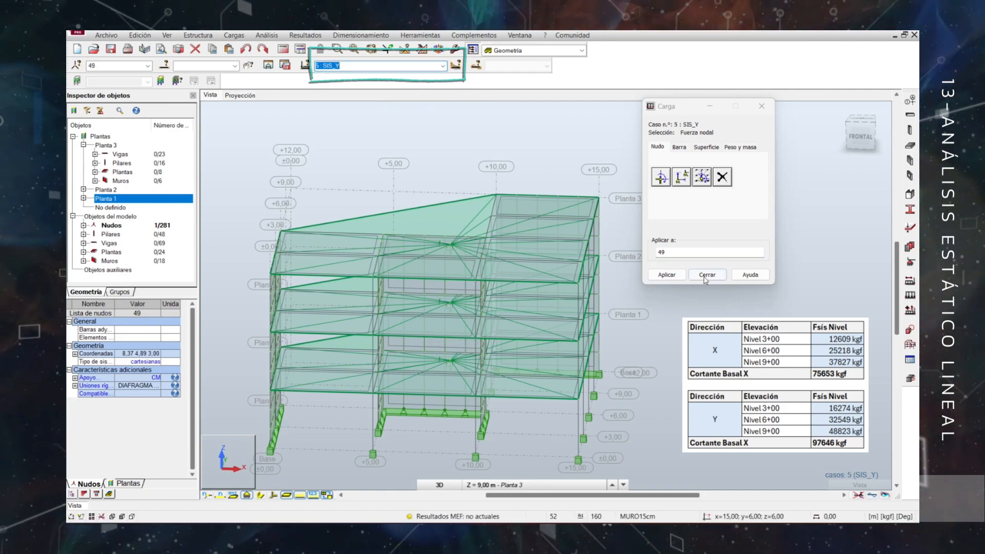
click(667, 274)
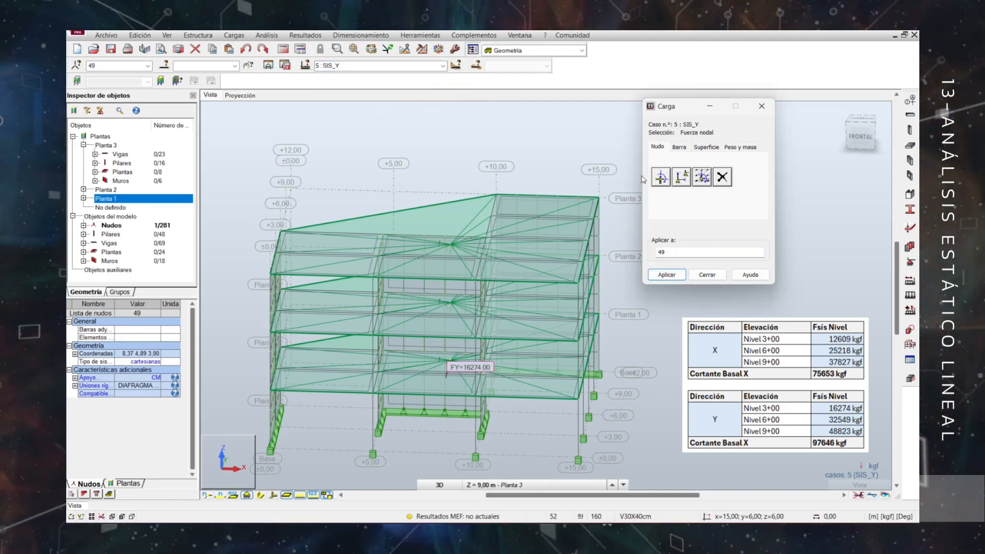
Apply a nodal force of 32549 kgf in Y to node 50 on Planta 2 in case SIS_Y.
click(661, 177)
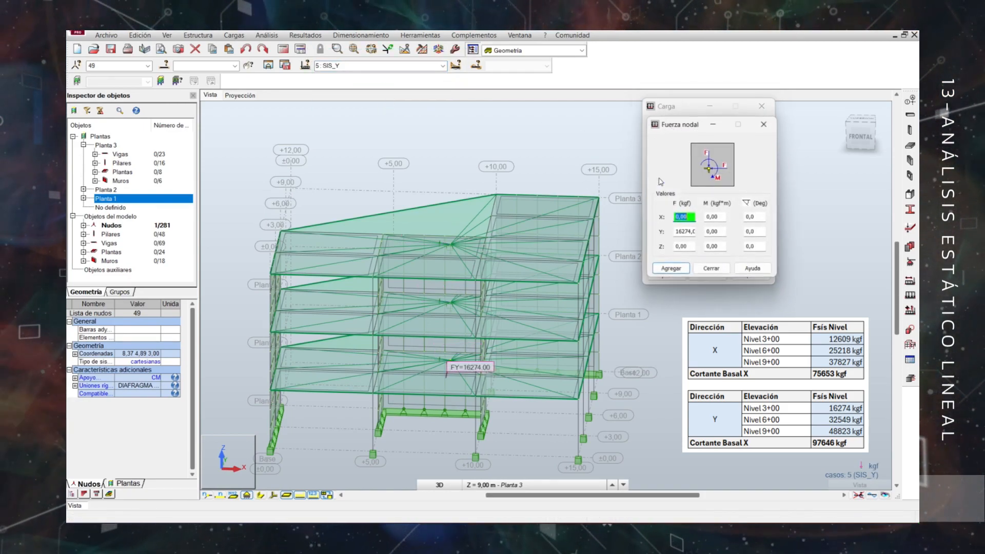
double_click(675, 234)
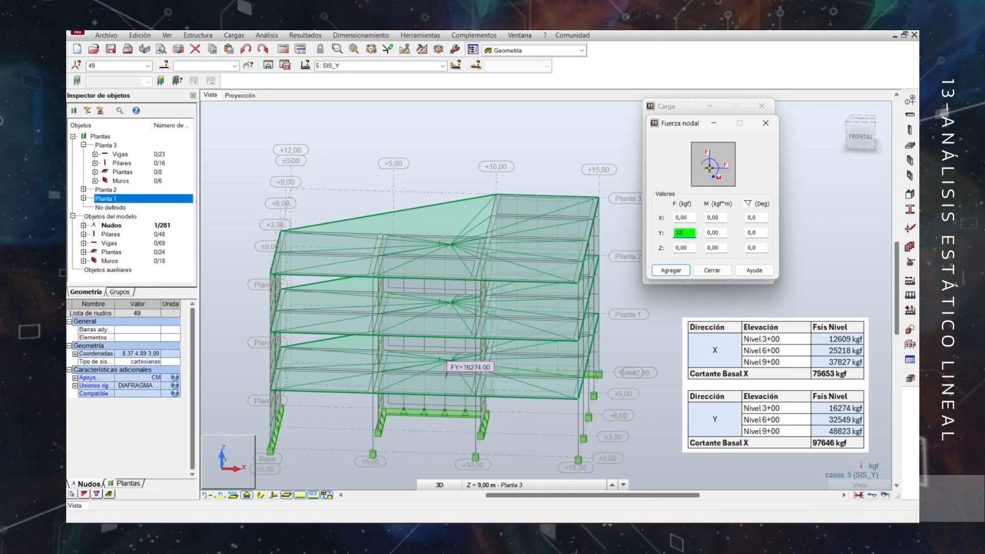
click(670, 270)
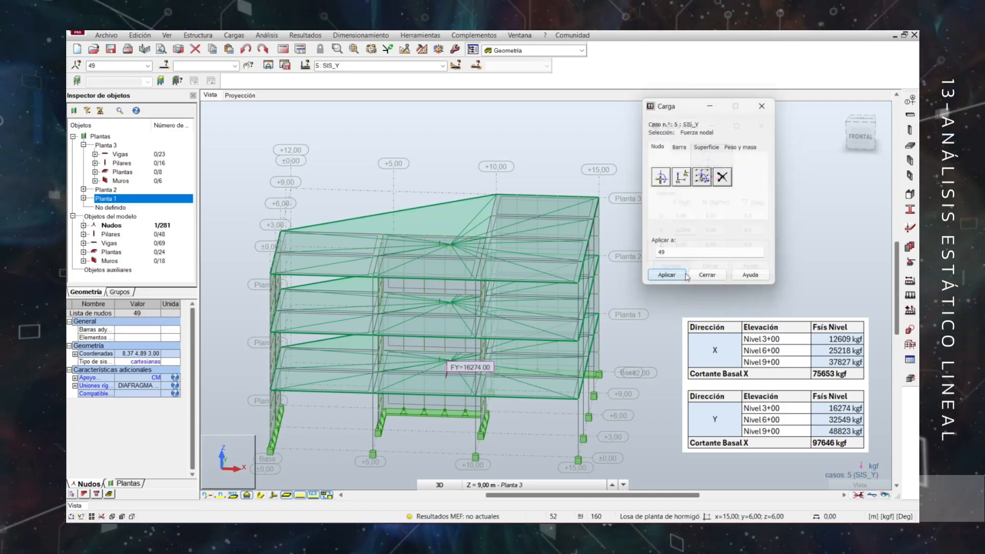
text(50)
click(665, 276)
Apply a nodal force of 48823 kgf in Y to node 51 on Planta 3 and finish load definition.
click(661, 177)
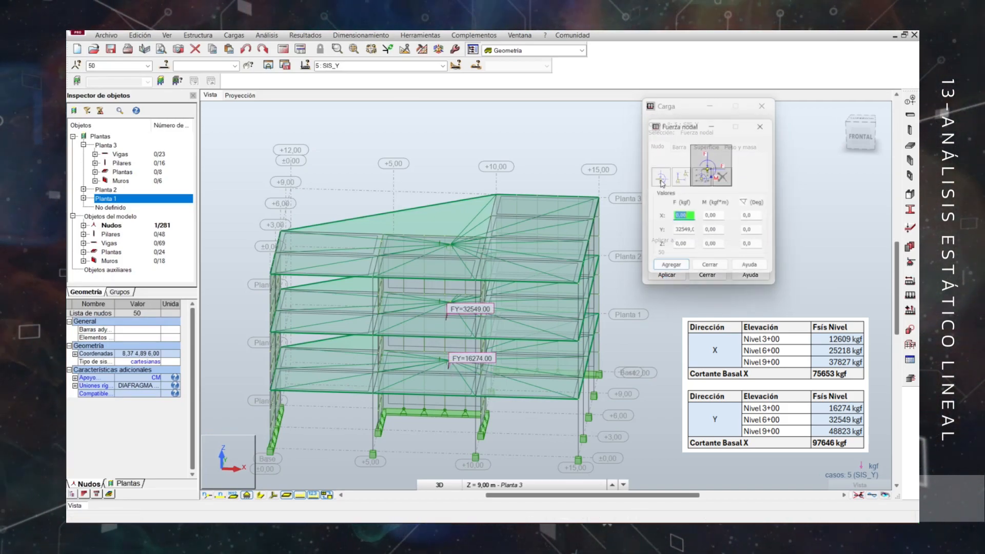
double_click(675, 232)
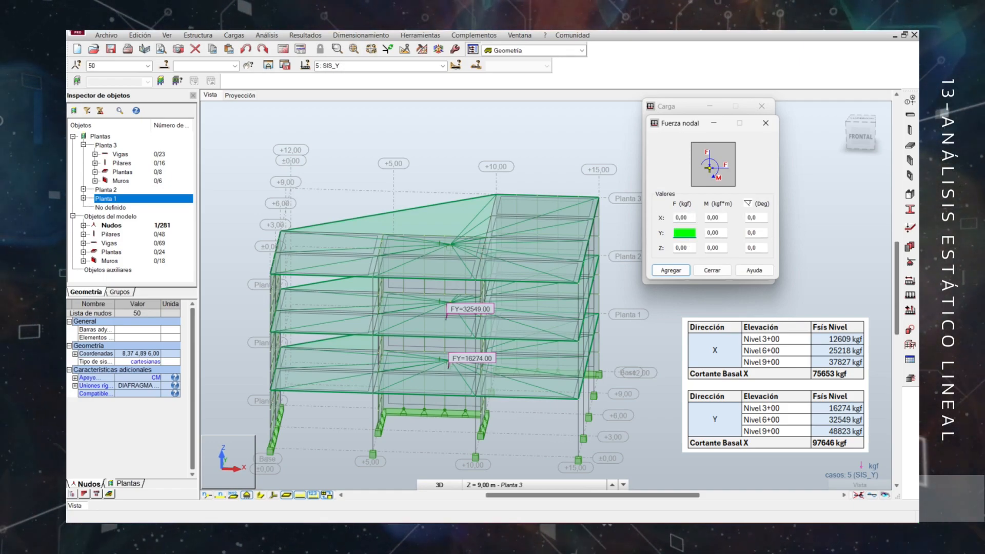
click(671, 270)
text(51)
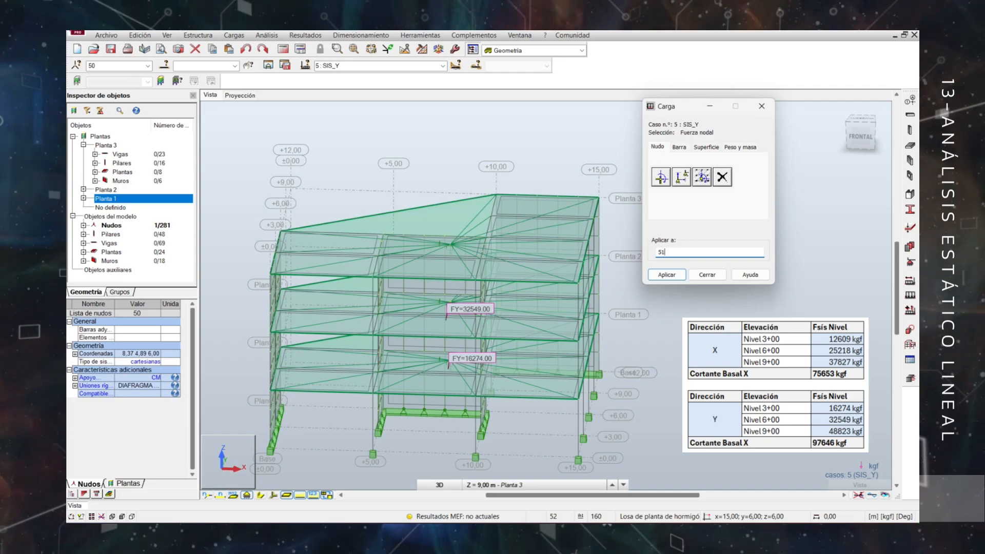
click(668, 276)
click(704, 275)
Check the nodal forces applied in the 3D model for load cases SIS_X and SIS_Y.
mouse_move(679, 362)
middle_down()
mouse_move(638, 374)
mouse_move(661, 370)
middle_up()
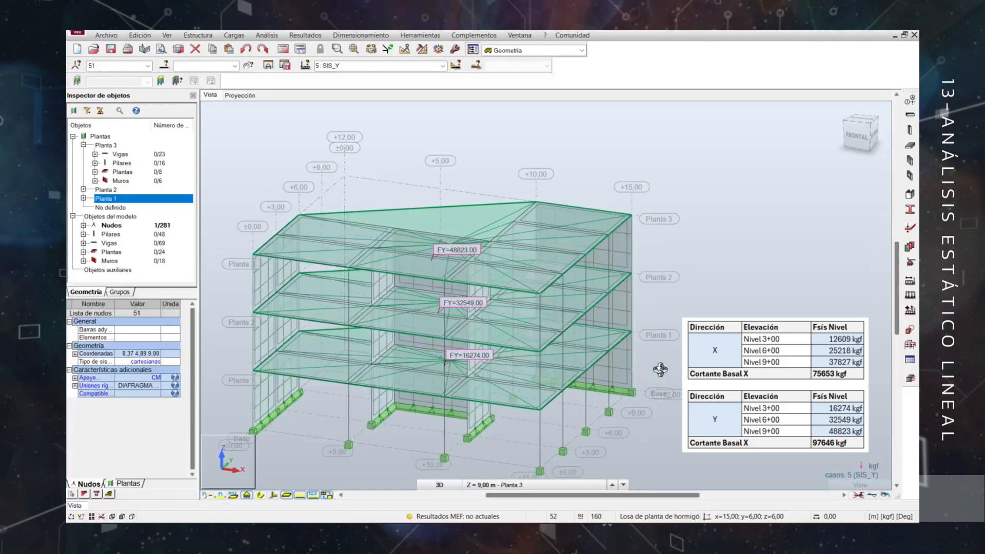
click(443, 66)
click(401, 102)
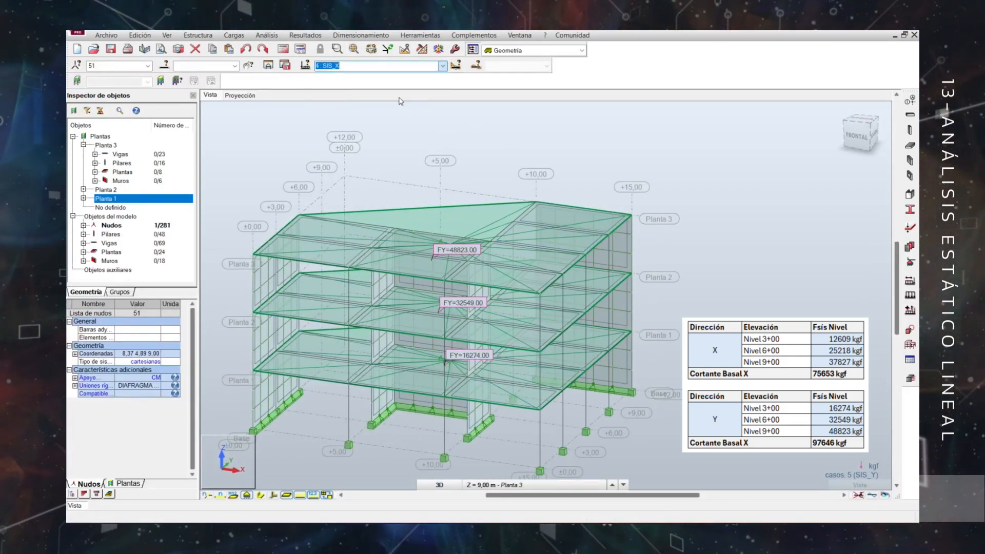
mouse_move(726, 355)
shift+middle_down()
mouse_move(714, 354)
mouse_move(735, 350)
shift+middle_up()
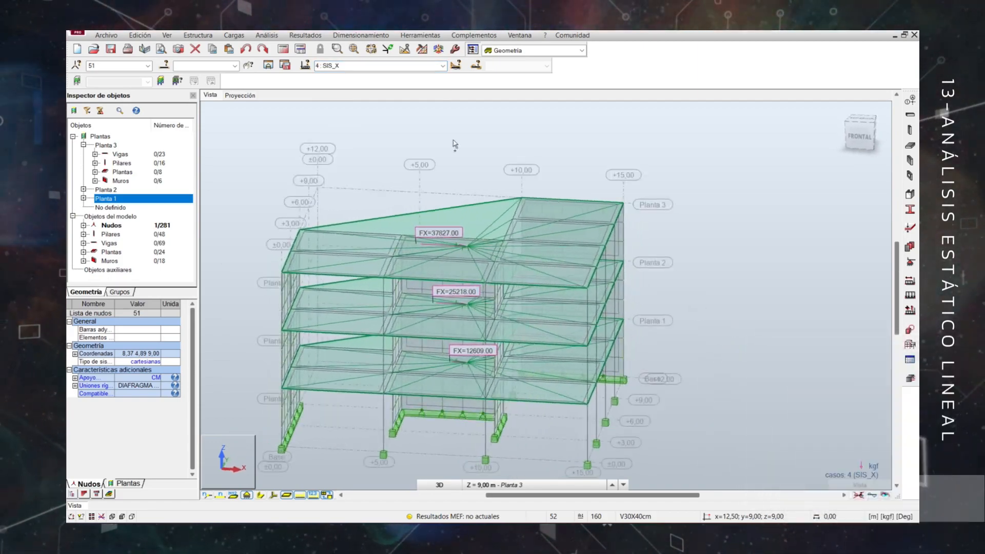
click(441, 66)
click(359, 101)
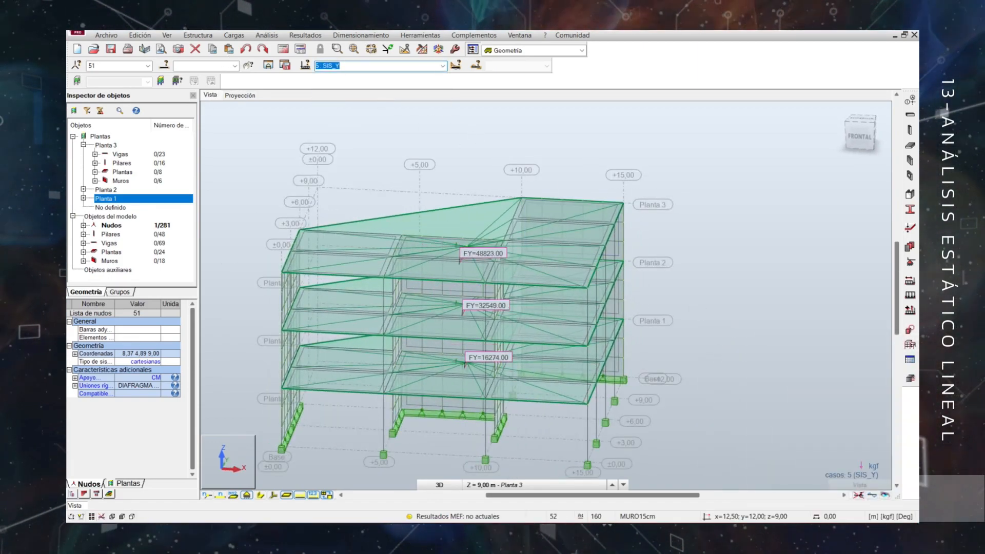
Start a new manual load combination, set its nature to sísmica under type ACC, and return the type to ELU.
click(234, 35)
click(252, 70)
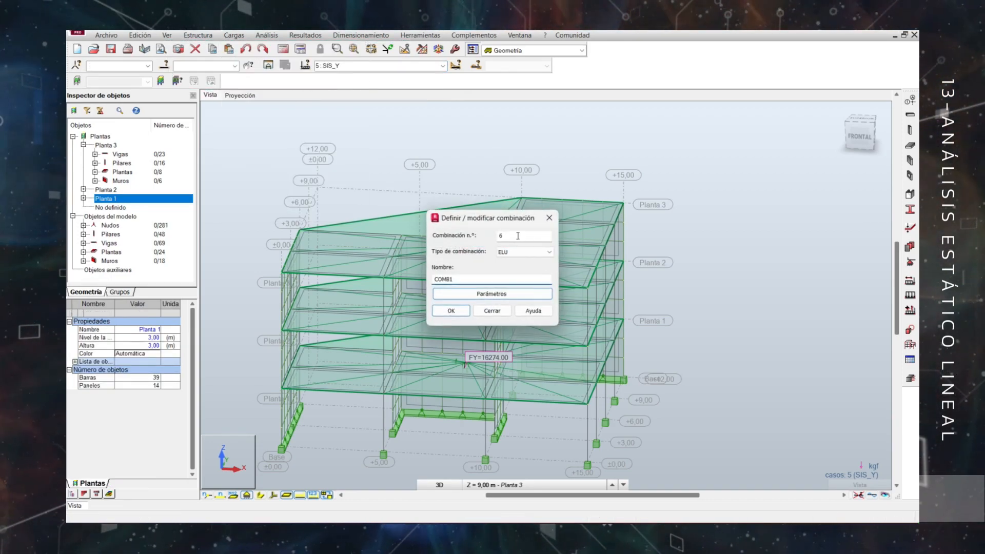
click(513, 252)
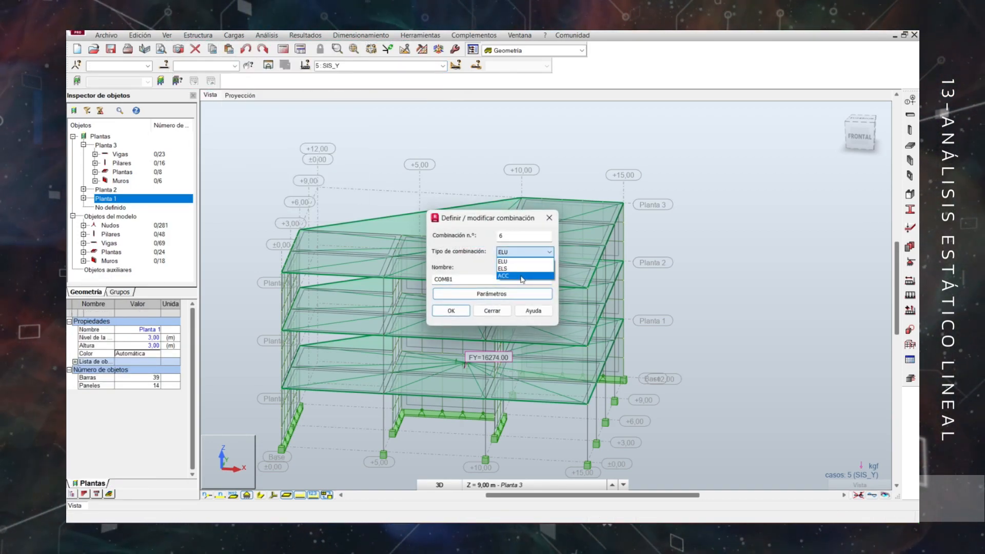
click(522, 274)
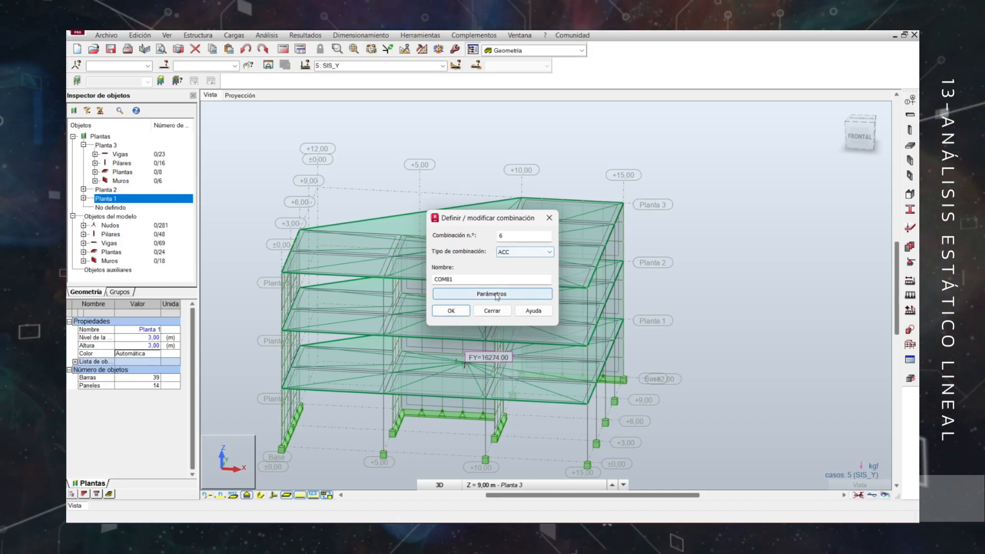
click(491, 293)
click(516, 273)
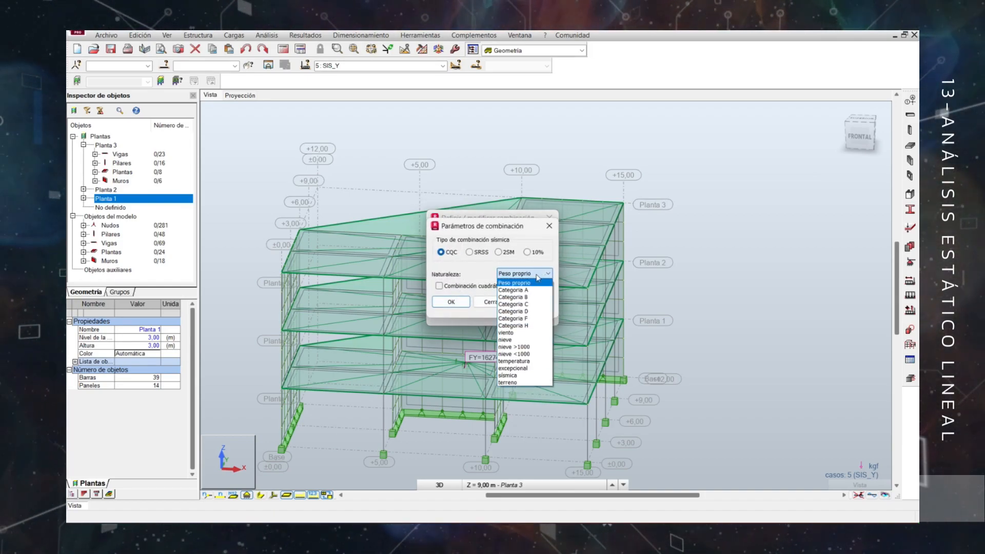
click(509, 376)
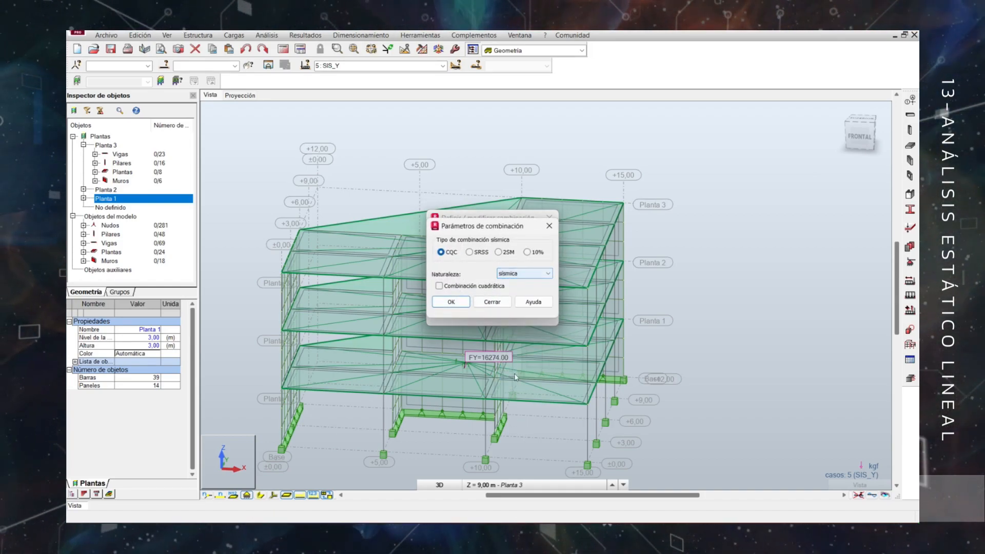
click(462, 306)
click(515, 252)
click(521, 264)
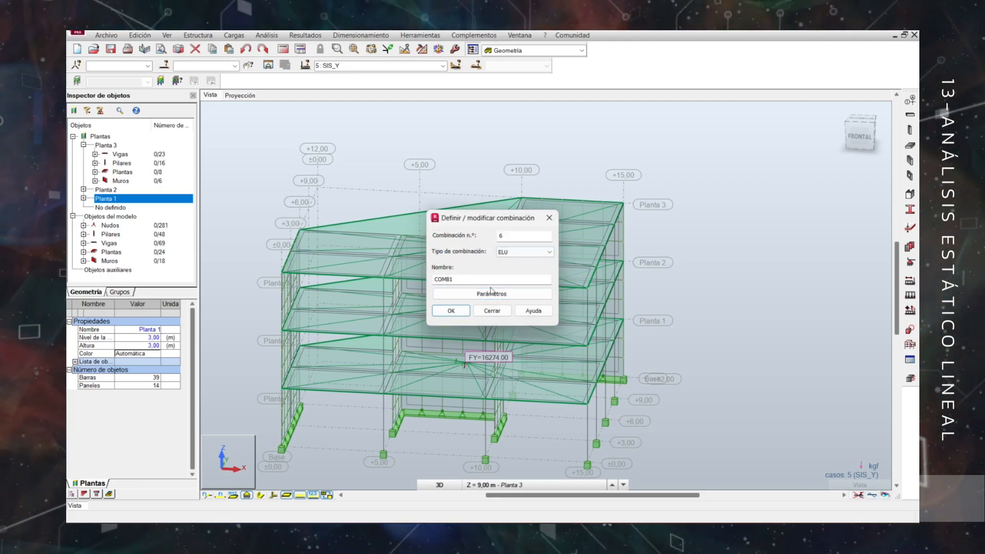
Name combination 6 as 1.05CP+CT+CSX and confirm its definition.
drag(464, 280, 428, 280)
text(1.05CP)
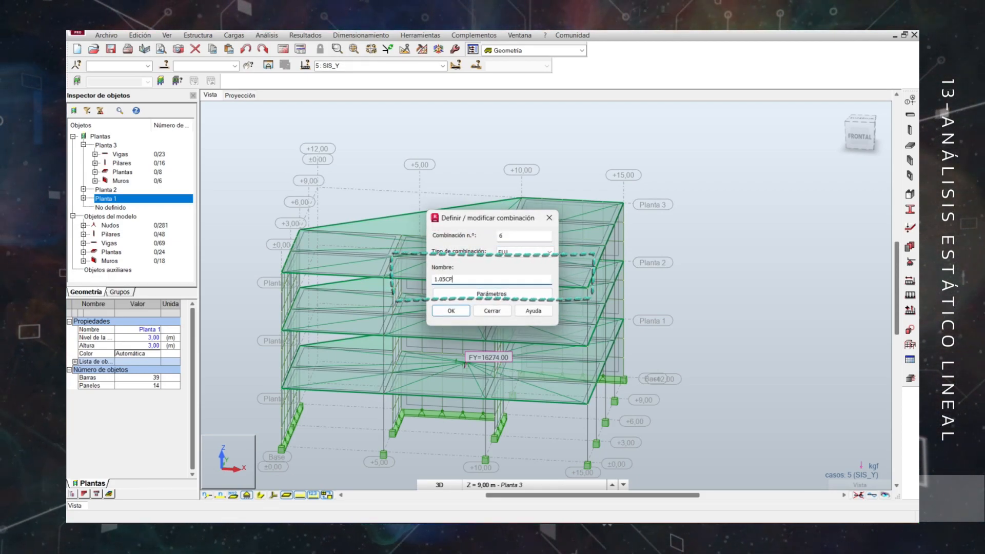
text(+CT+C)
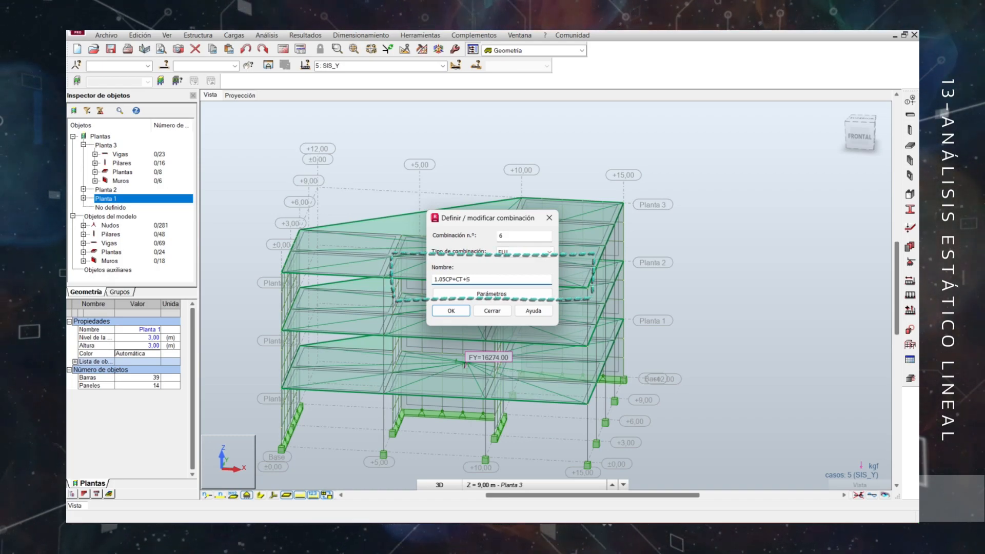
text(SX)
drag(488, 279, 406, 280)
key(ctrl+c)
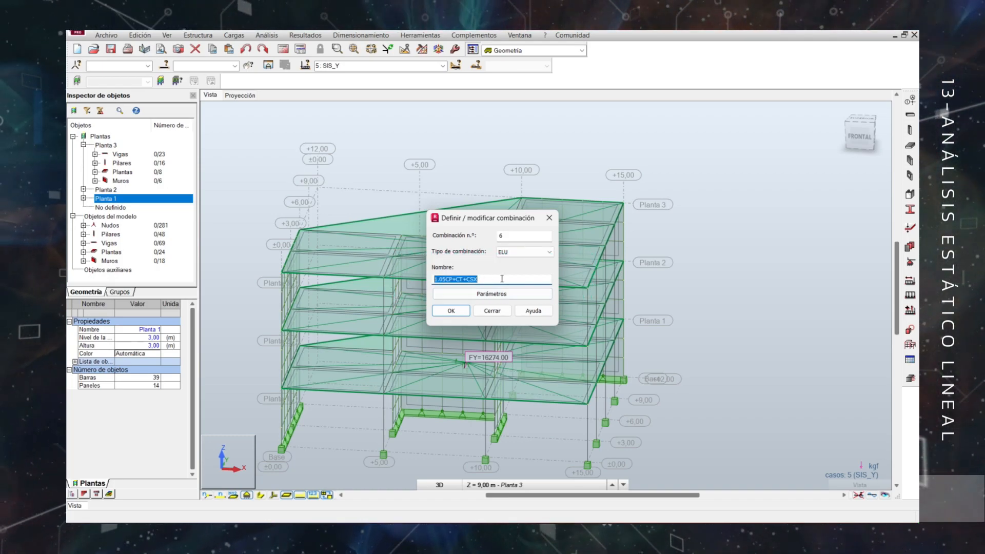
click(502, 279)
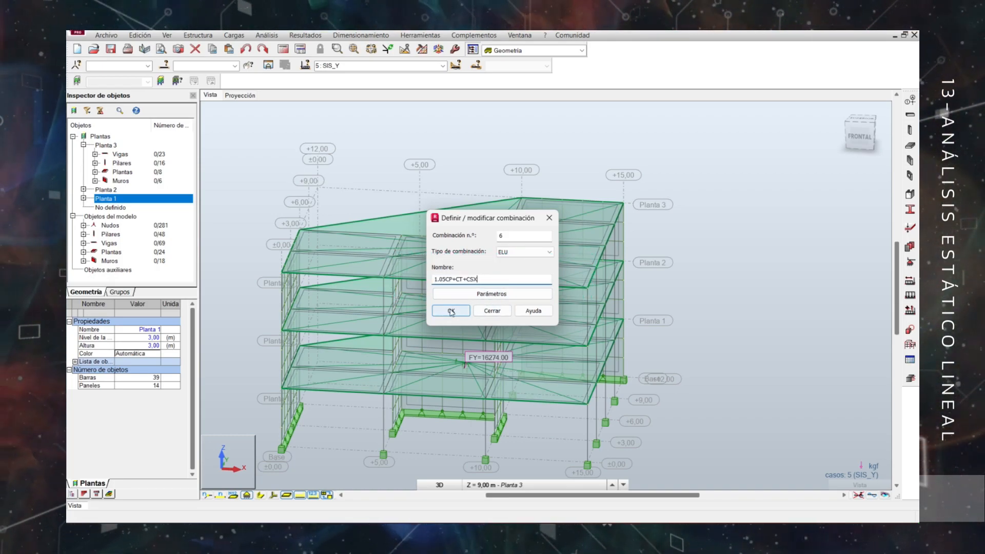
click(451, 311)
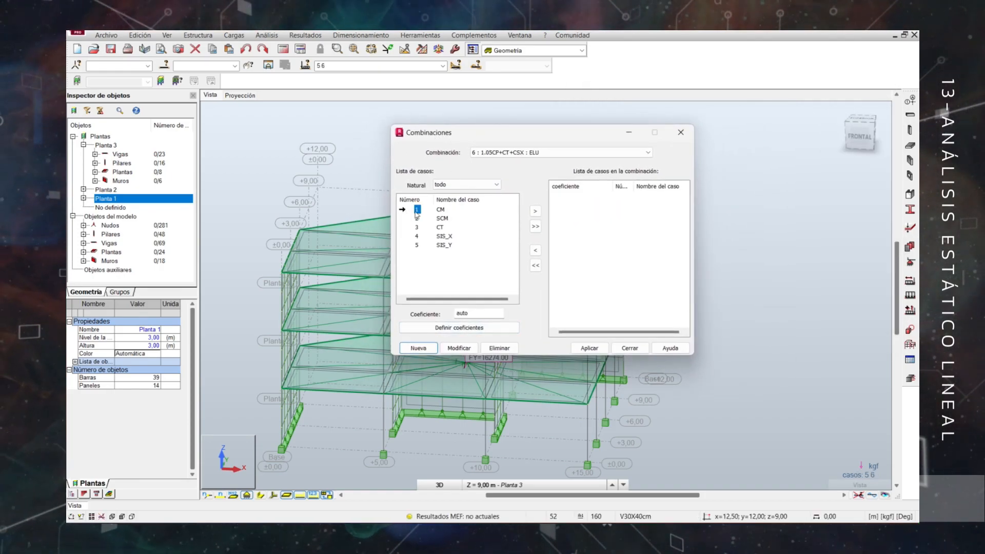
Add CM and SCM with coefficient 1.05 and CT and SIS_X with coefficient 1 to combination 1.05CP+CT+CSX, and apply it.
shift+click(417, 218)
click(535, 211)
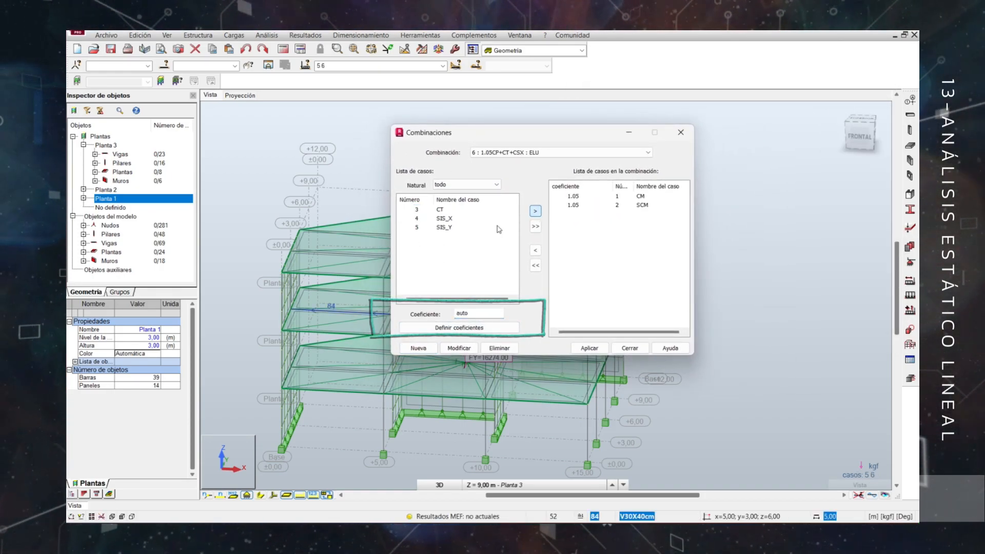
click(422, 325)
click(535, 211)
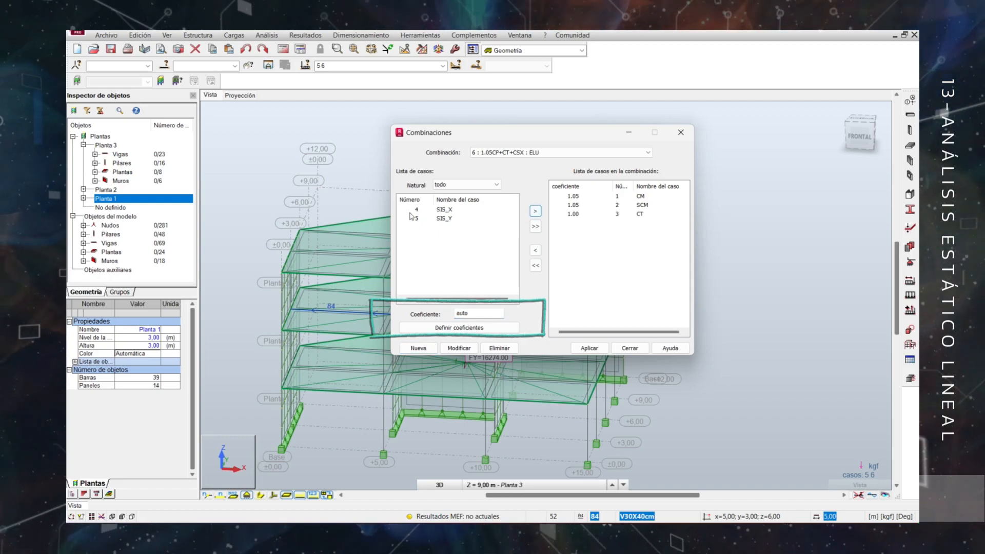
click(416, 211)
double_click(473, 314)
text(1)
click(535, 212)
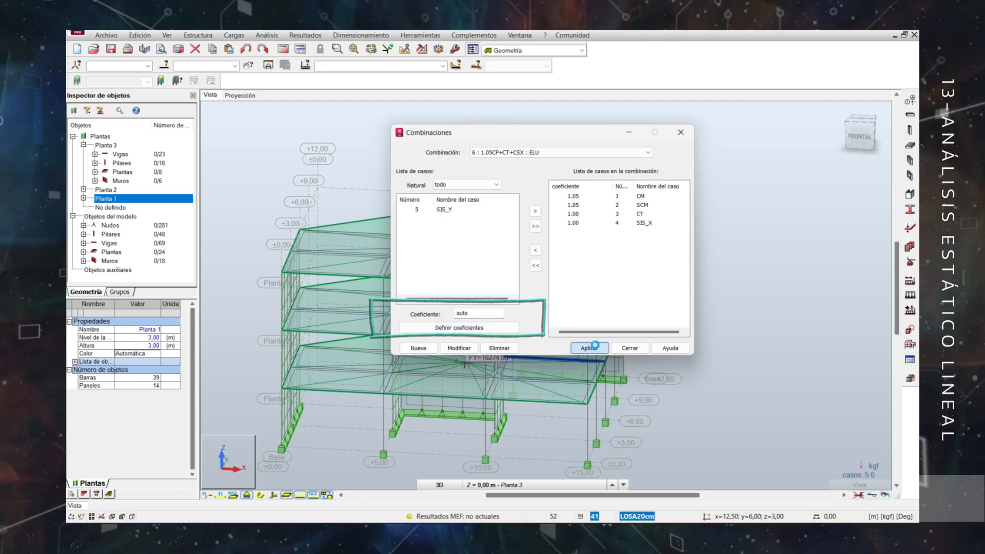
click(589, 348)
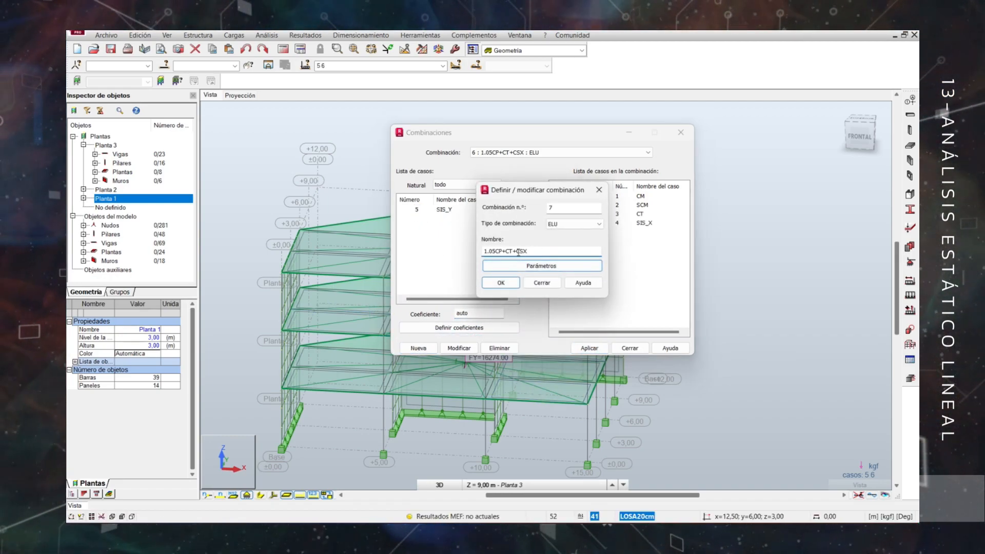
Create ELU combination 7 named 1.05CP+CT-CSX and add cases CM and SCM with coefficient 1.05.
click(501, 285)
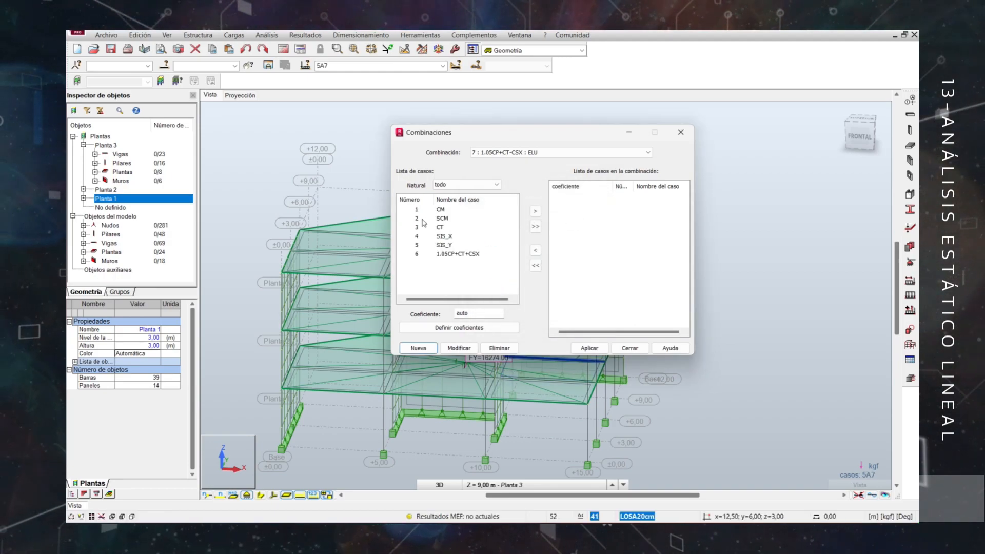
click(417, 209)
click(416, 219)
drag(473, 314, 425, 314)
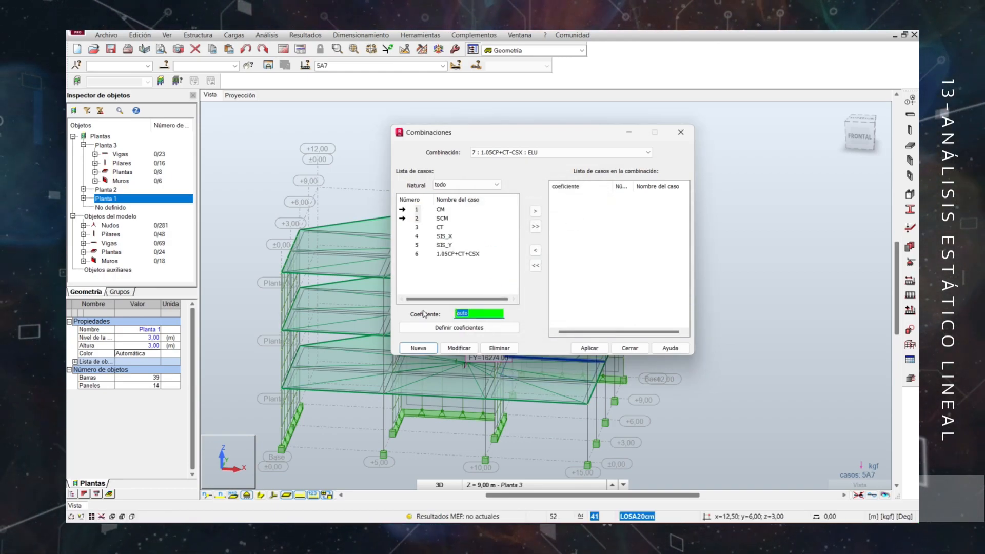
click(535, 211)
Add CT with coefficient 1 and SIS_X with coefficient -1 to combination 1.05CP+CT-CSX, and apply it.
text(1)
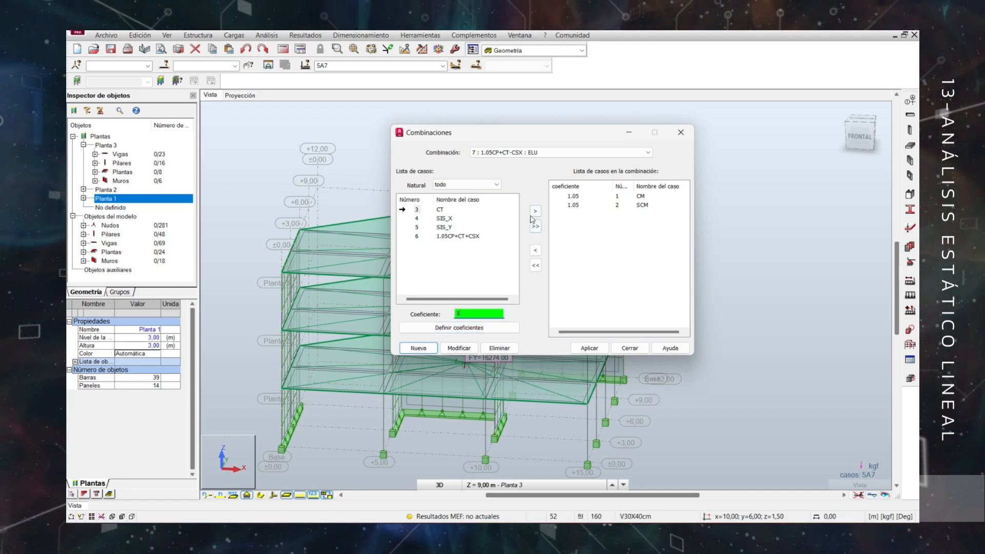
click(535, 212)
drag(478, 313, 408, 318)
text(-1)
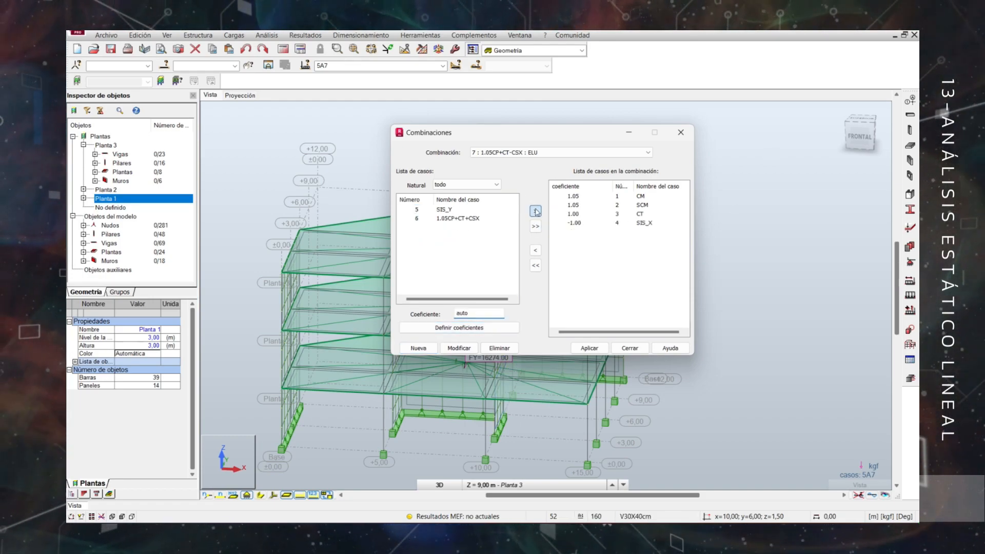
click(535, 211)
click(589, 348)
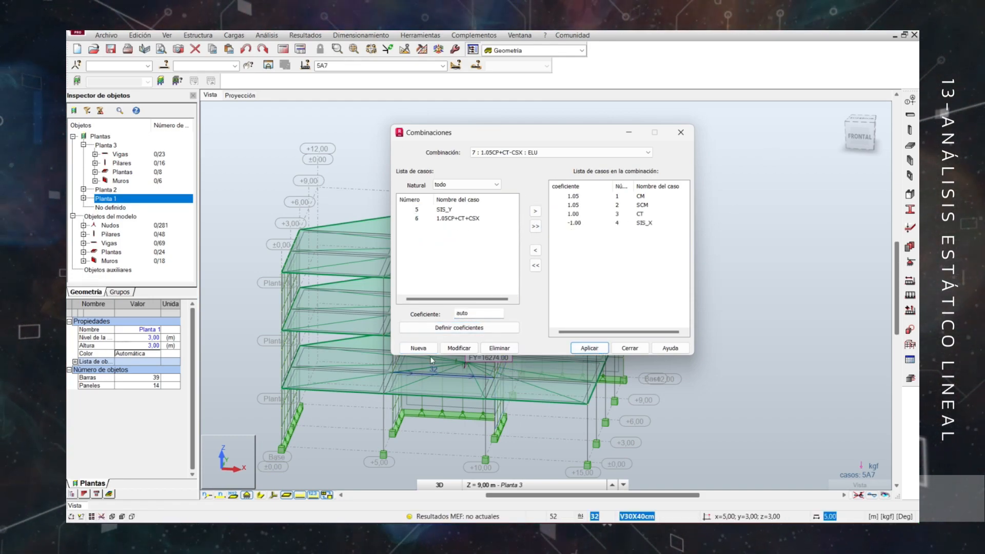
Create ELU combination 8 named 1.05CP+CT+CSY and add cases CM and SCM with coefficient 1.05.
click(418, 348)
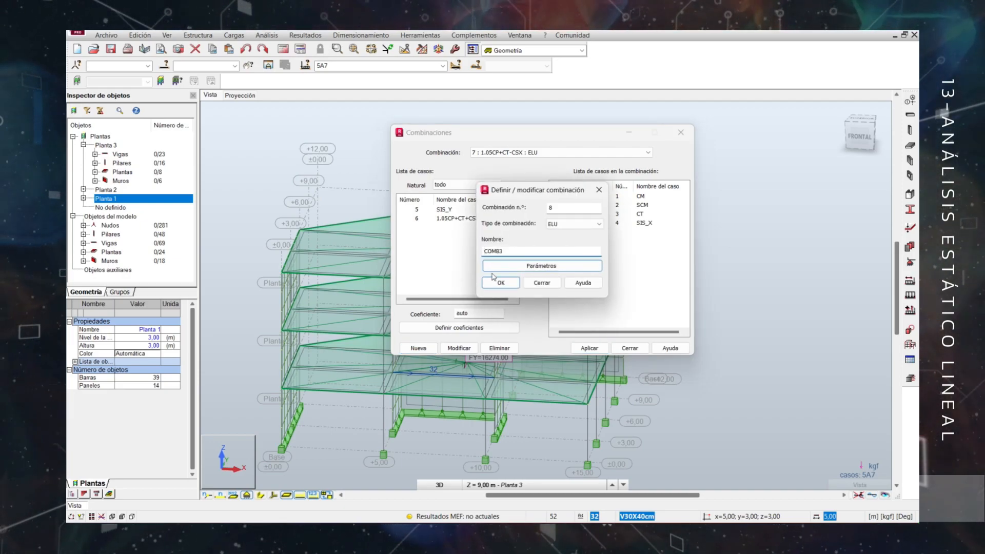
text(1.05CP+CT+CSX)
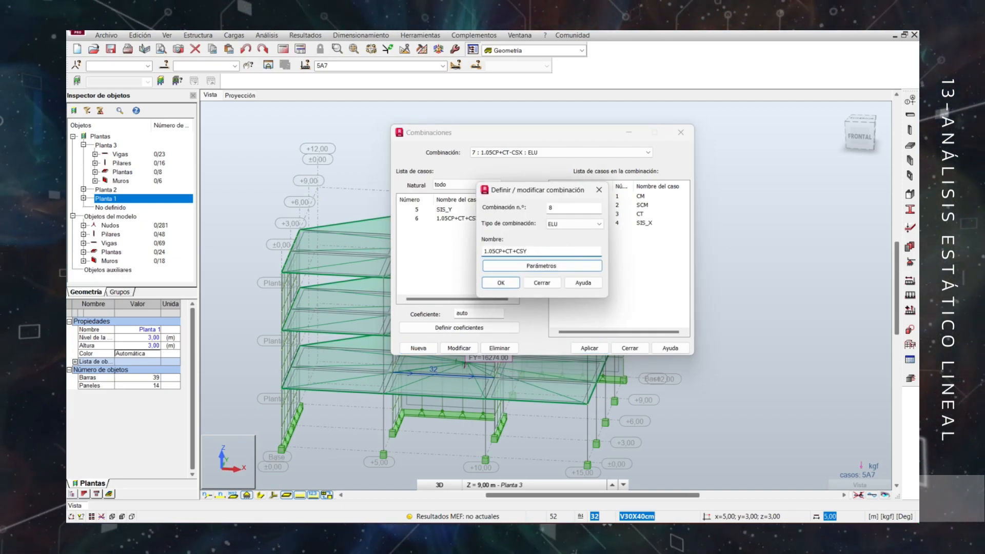
click(501, 284)
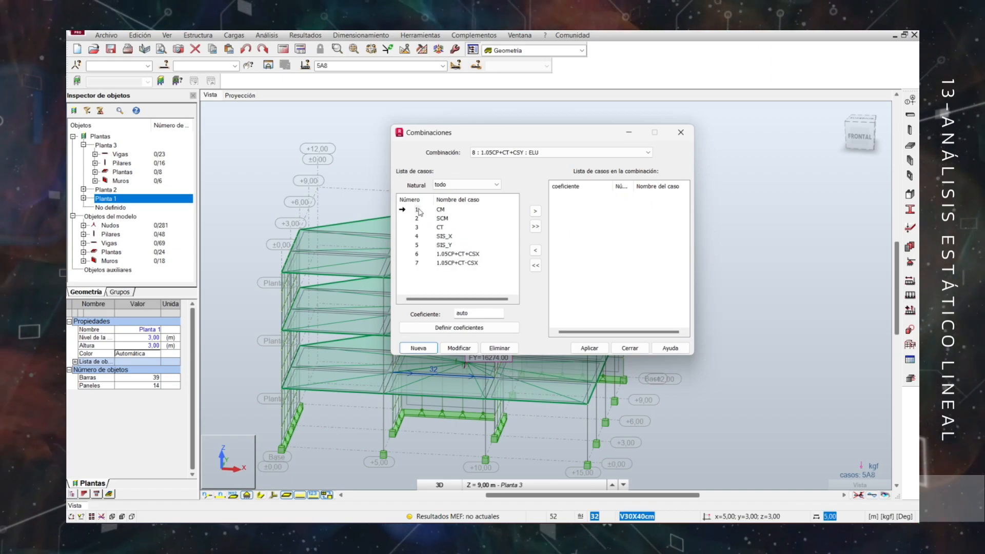
text(1.05)
click(536, 211)
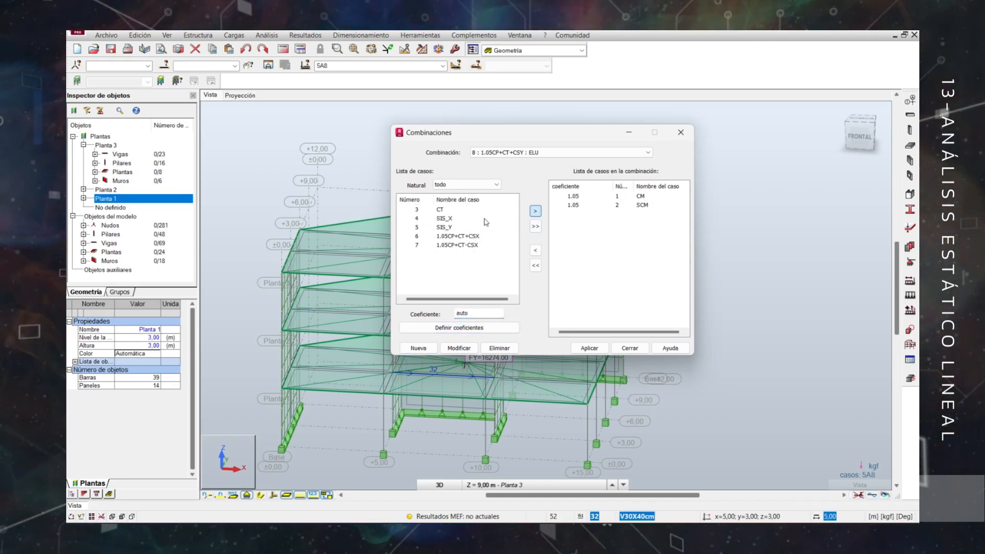
Add CT and SIS_Y with coefficient 1 to combination 1.05CP+CT+CSY.
click(536, 213)
click(417, 218)
drag(480, 314, 422, 315)
text(1)
click(536, 214)
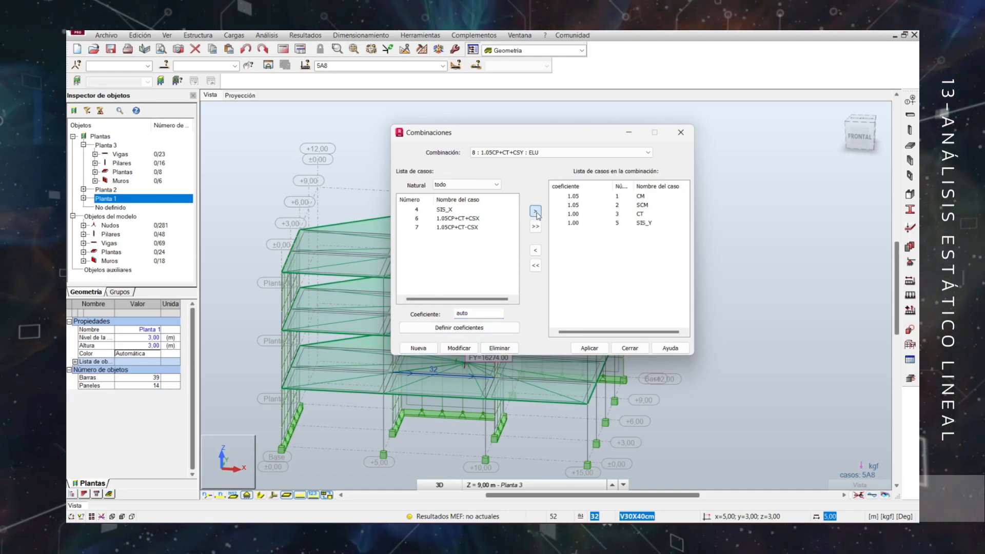
Create ELU combination 9 named 1.05CP+CT-CSY and add cases CM and SCM with coefficient 1.05.
click(418, 348)
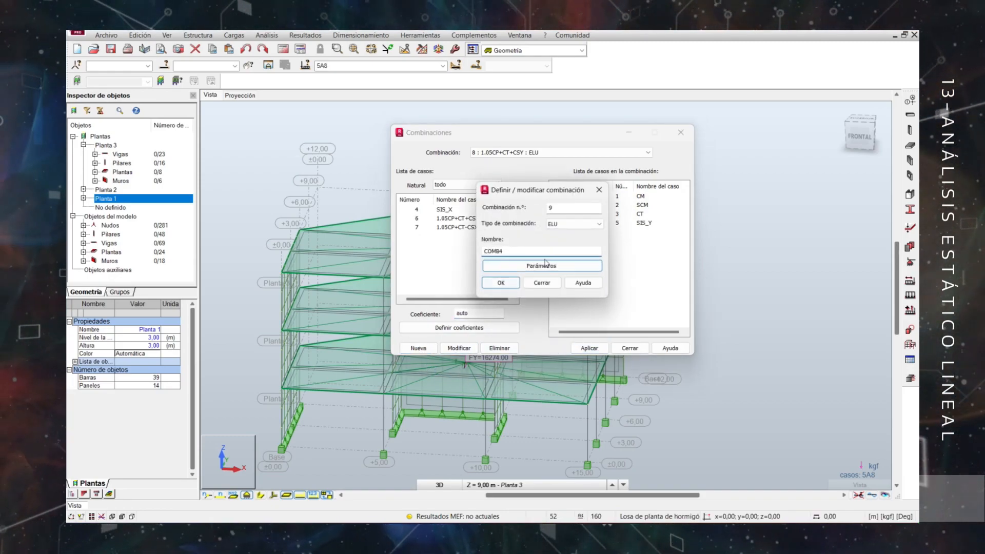
double_click(517, 251)
key(ctrl+v)
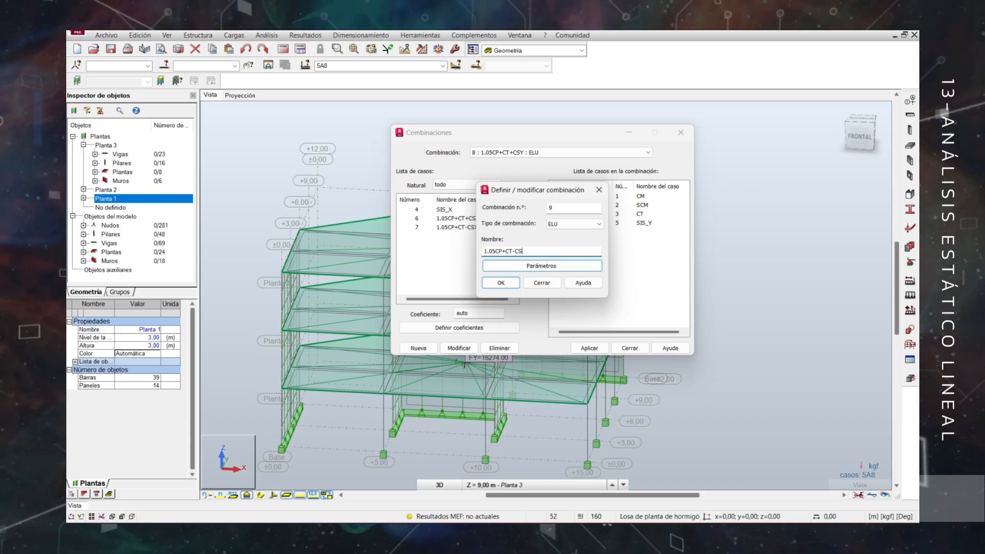
click(501, 283)
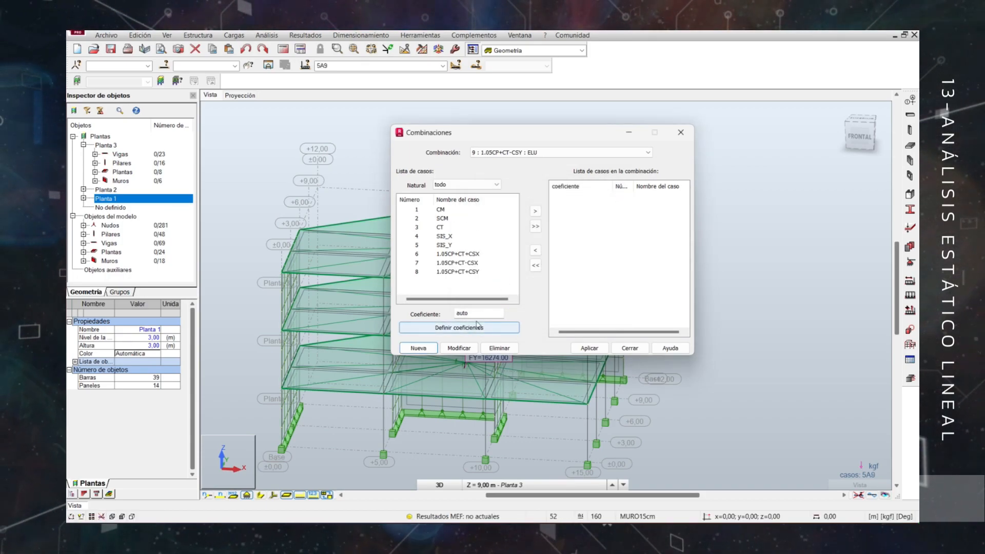
ctrl+click(417, 218)
click(477, 313)
text(1.)
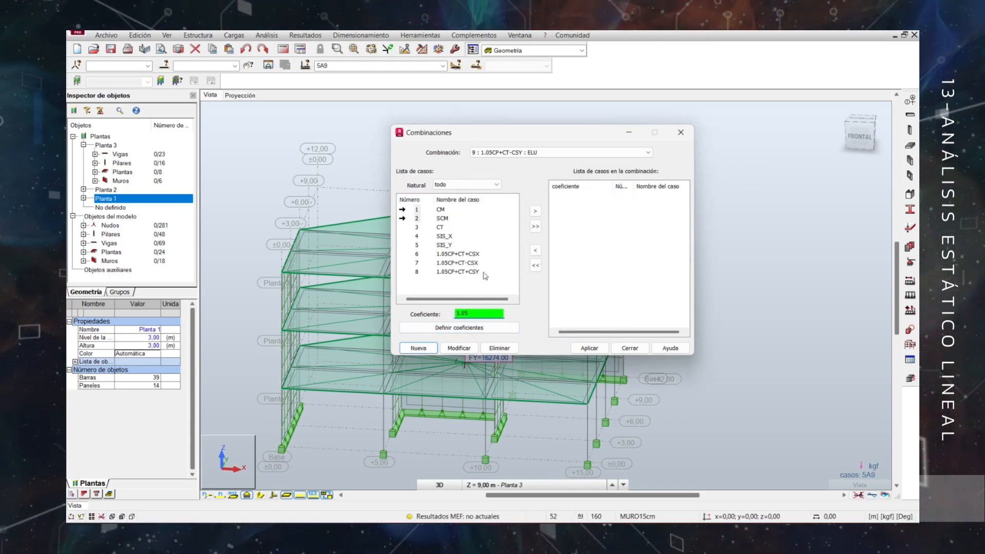
text(05)
click(535, 210)
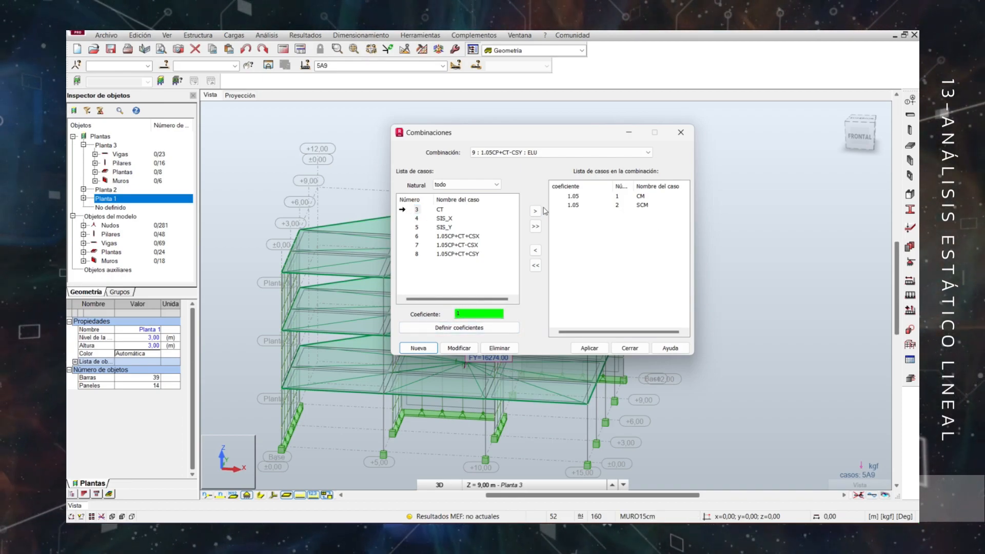
Add CT with coefficient 1 and SIS_Y with coefficient -1 to combination 1.05CP+CT-CSY.
click(535, 211)
click(417, 218)
click(477, 314)
text(-1)
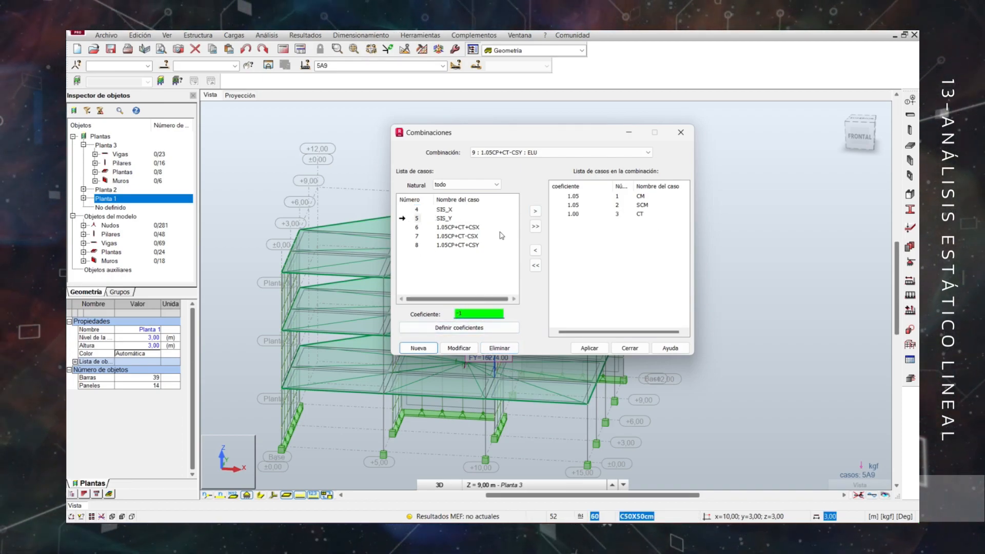
click(535, 211)
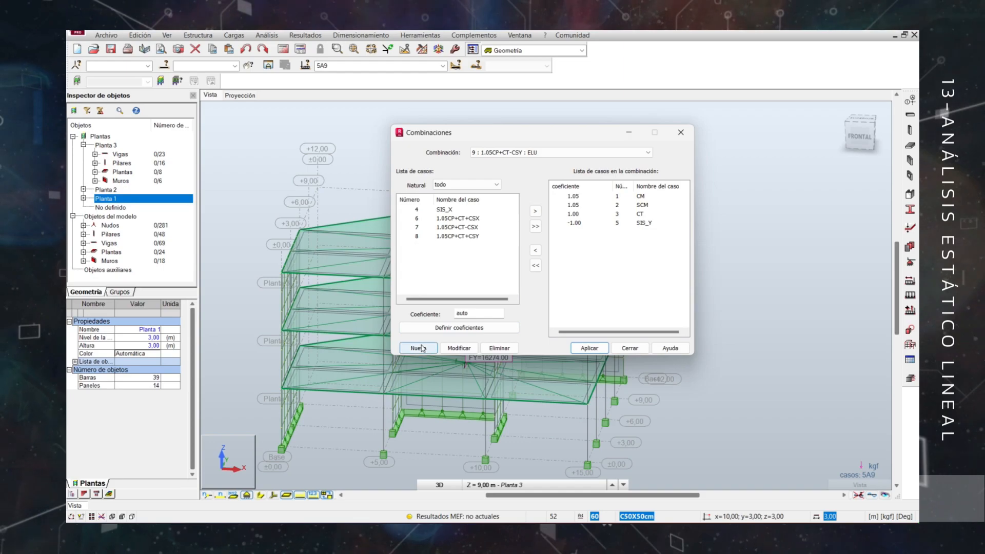
Create ELU combination 10 named 1.05CP+CT+ (CSX +0.3CSY) and add cases CM and SCM with coefficient 1.05.
click(418, 349)
drag(528, 252, 519, 252)
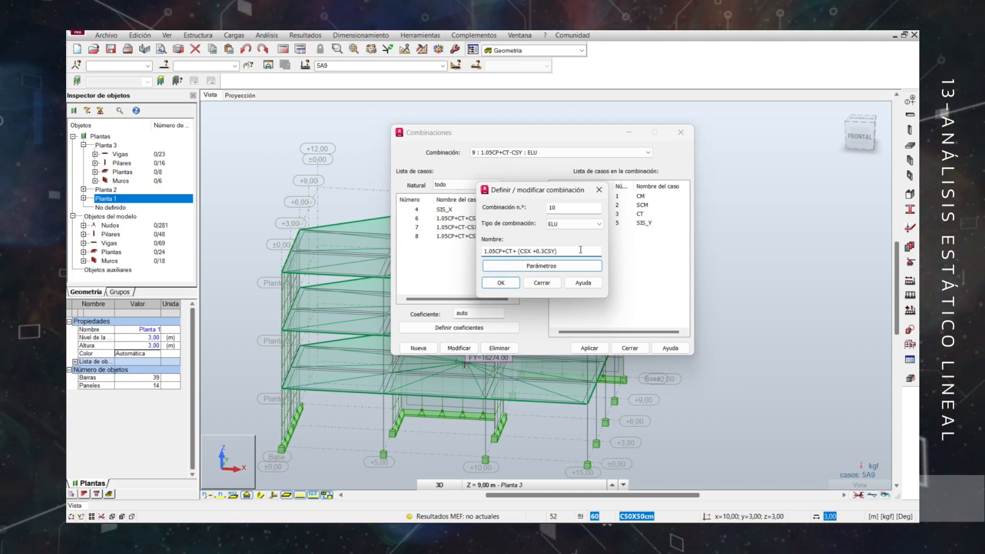
click(501, 283)
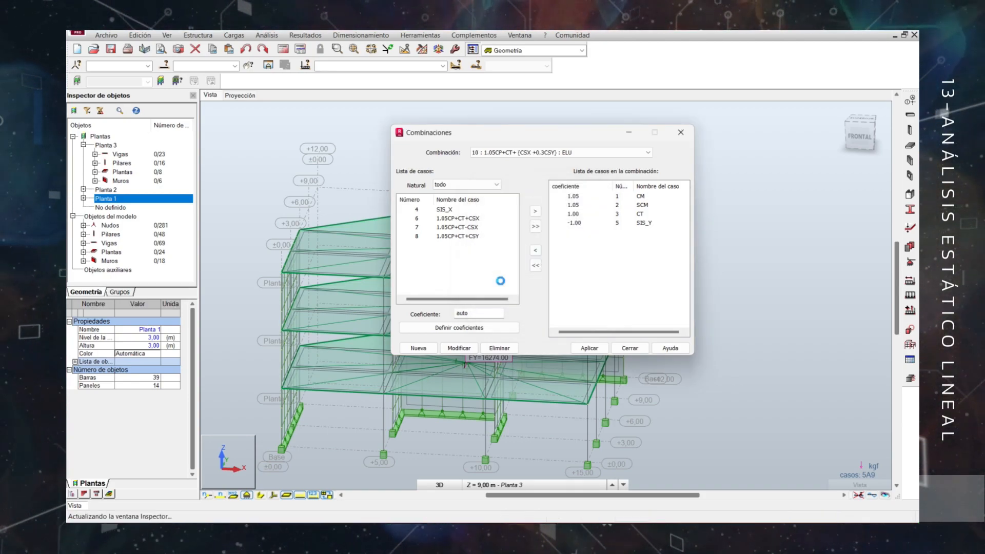
drag(418, 211, 410, 217)
drag(468, 313, 438, 321)
text(1.)
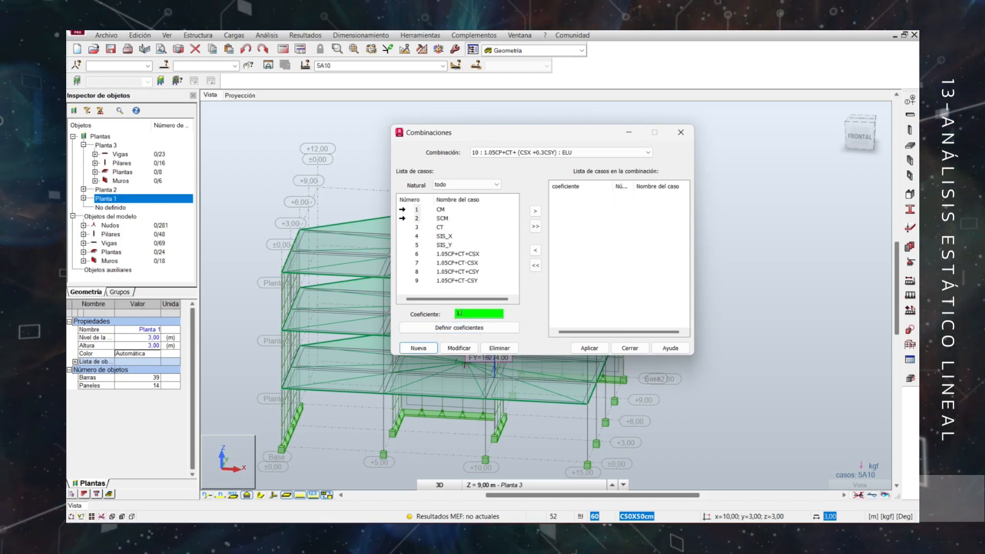
text(05)
click(535, 212)
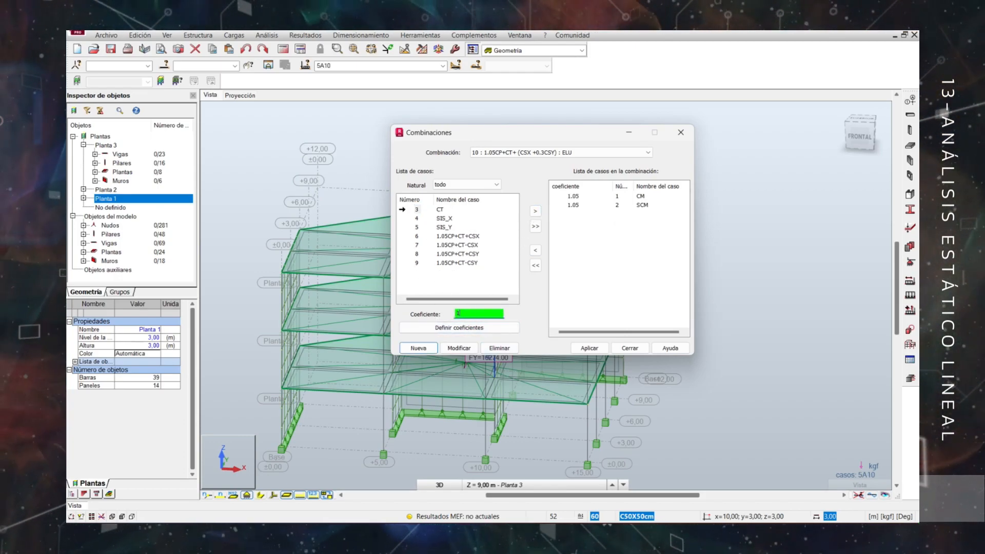
Add CT and SIS_X with coefficient 1 and SIS_Y with 0.3 to combination 1.05CP+CT+ (CSX +0.3CSY), and apply it.
click(534, 213)
click(415, 211)
double_click(472, 314)
text(1)
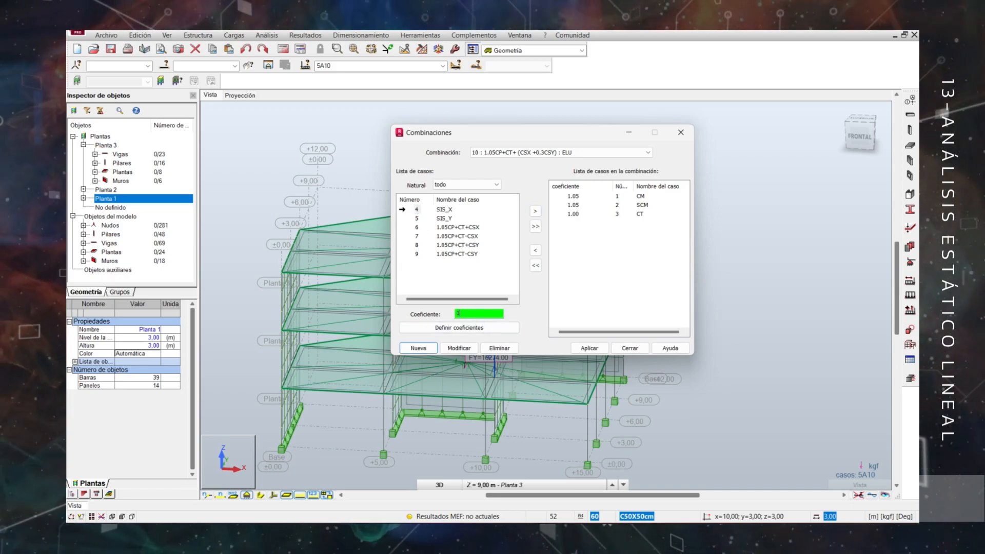
click(535, 212)
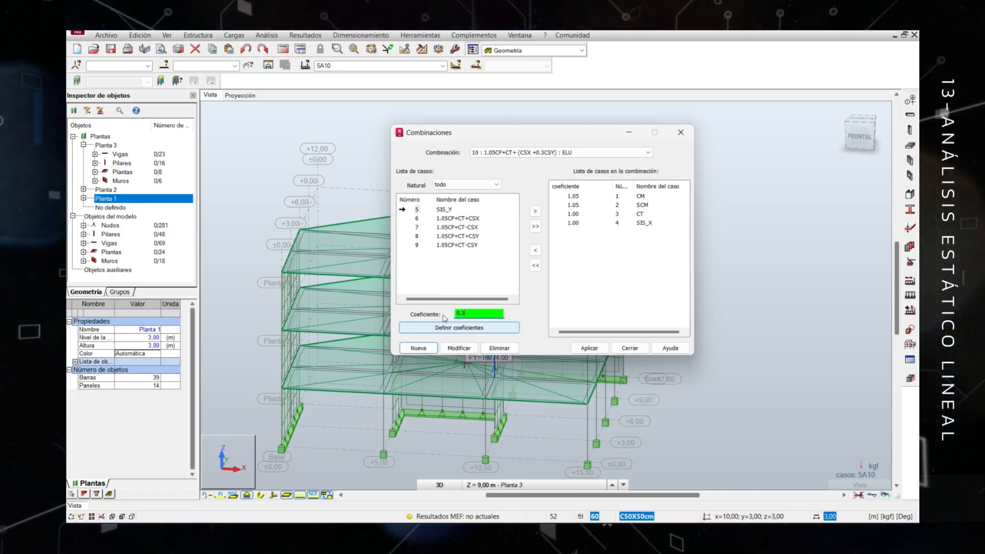
click(534, 213)
click(589, 348)
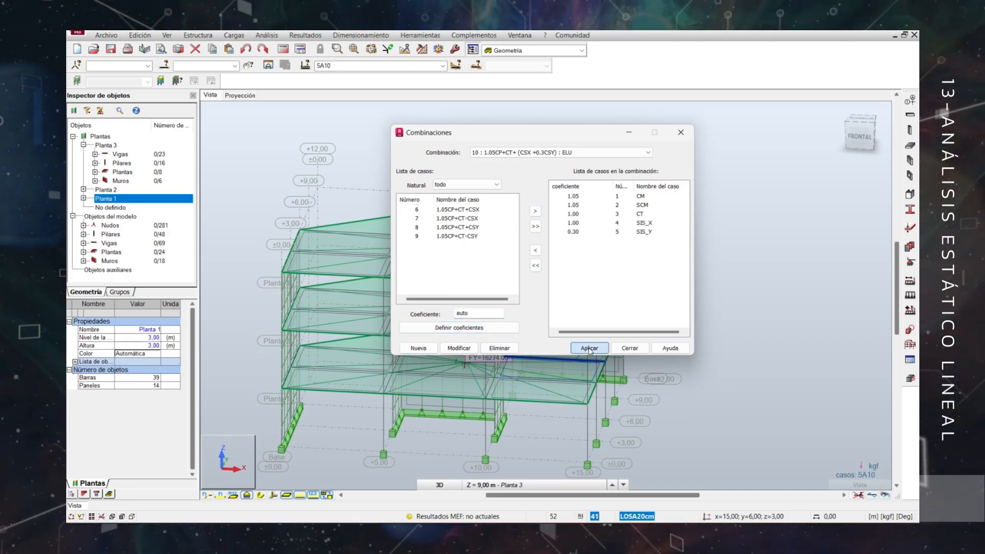
Create ELU combination 11 named 1.05CP+CT- (CSX +0.3CSY), reusing the copied name with a minus sign before the bracket.
click(419, 348)
double_click(544, 251)
text(1.05CP+CT+ (CSX +0.3CSY))
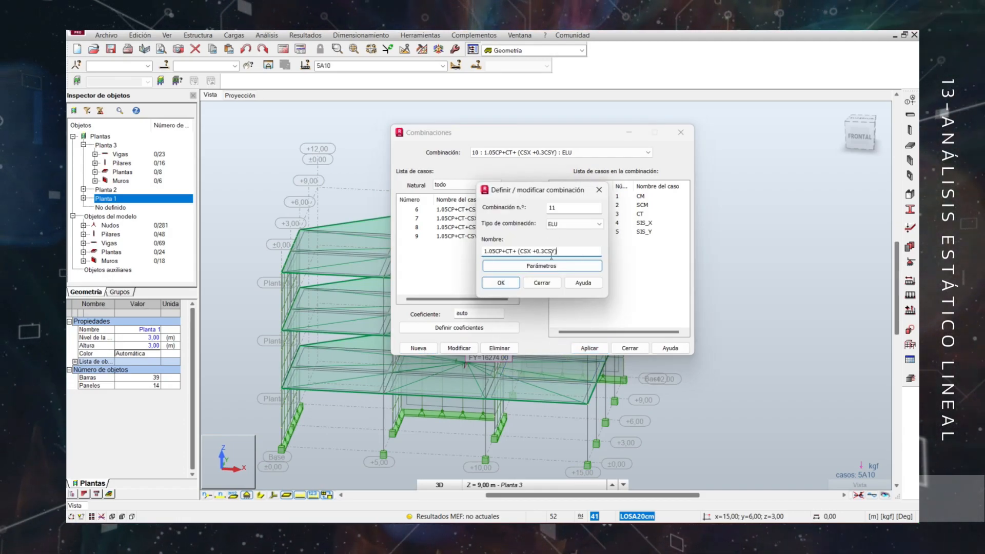
click(521, 251)
key(BackSpace)
key(BackSpace)
text(-)
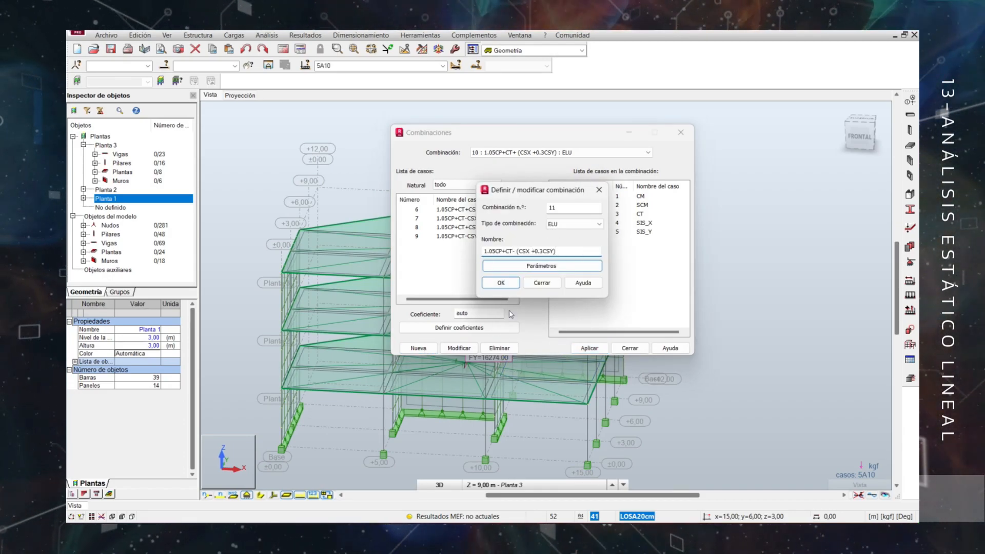
click(501, 283)
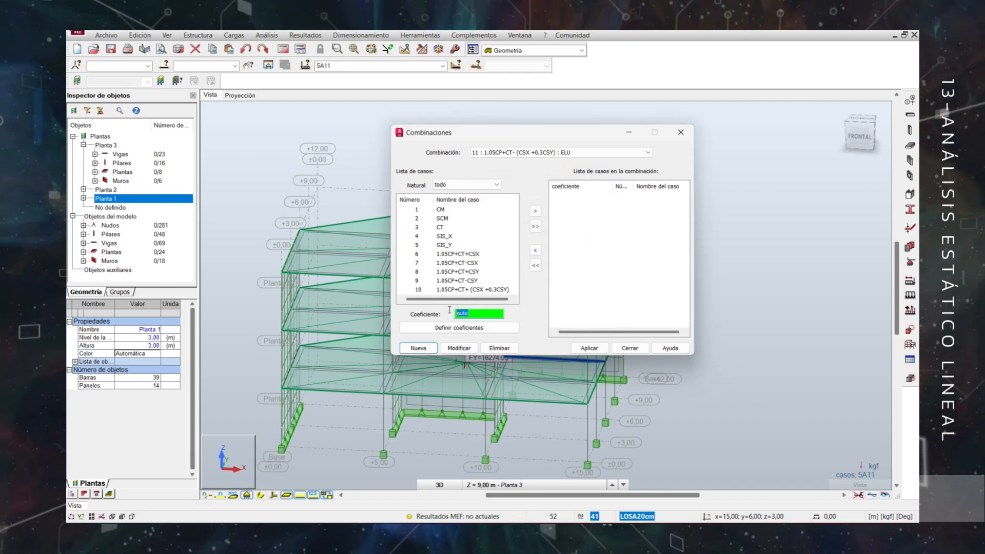
Add CM and SCM with coefficient 1.05, CT with 1, SIS_X with -1 and SIS_Y with -0.3 to combination 11.
text(1.05)
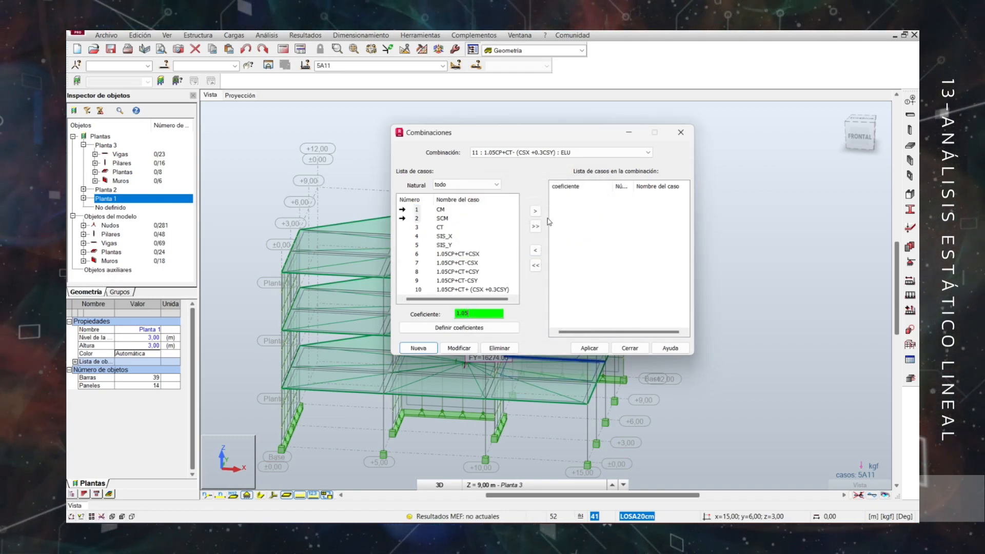
click(536, 211)
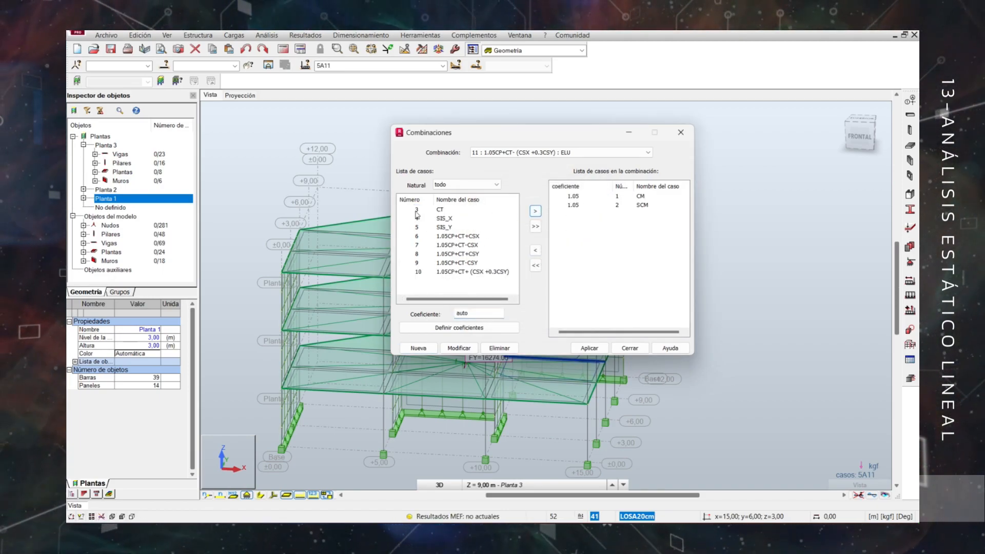
click(536, 211)
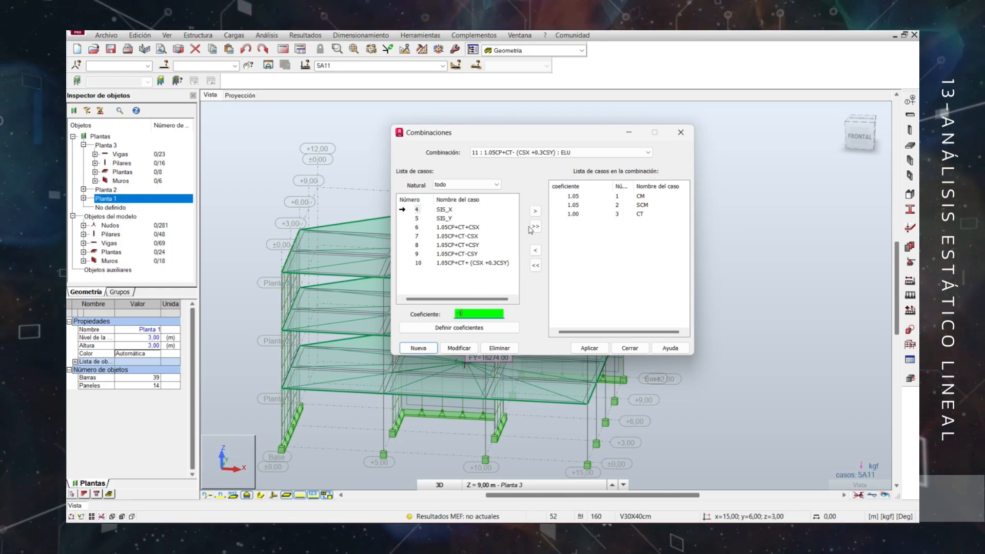
click(535, 211)
double_click(464, 313)
text(-0.3)
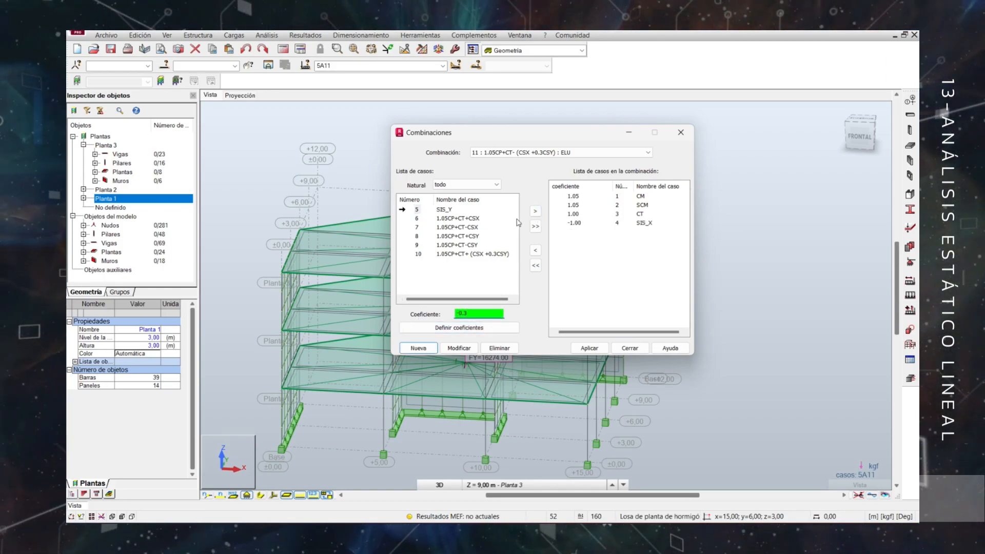
click(535, 211)
Create ELU combination 12 named 1.05CP+CT+ (CSY +0.3CSX) and add cases CM and SCM with coefficient 1.05.
click(418, 348)
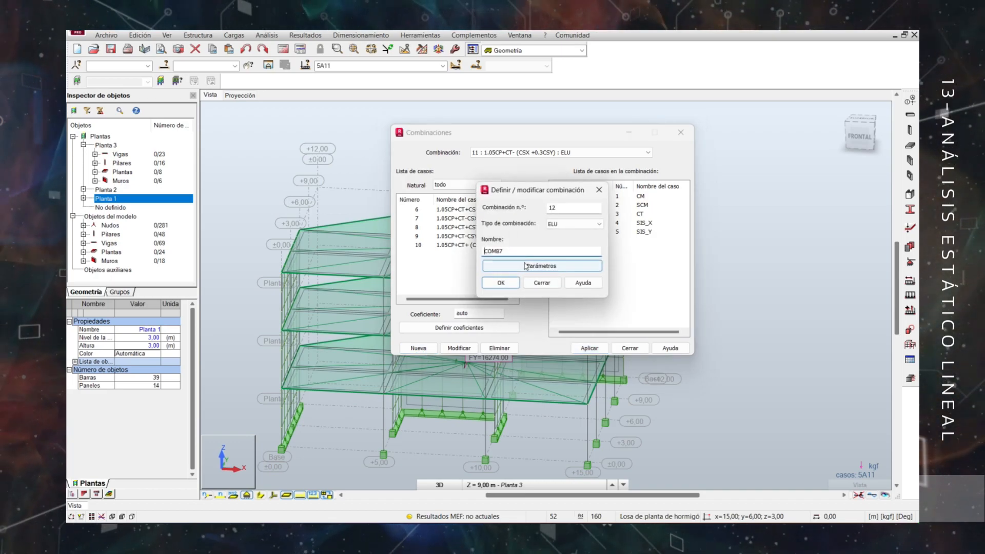
drag(528, 252, 391, 252)
text(1.05CP+CT+ (CSX +0.3CSY))
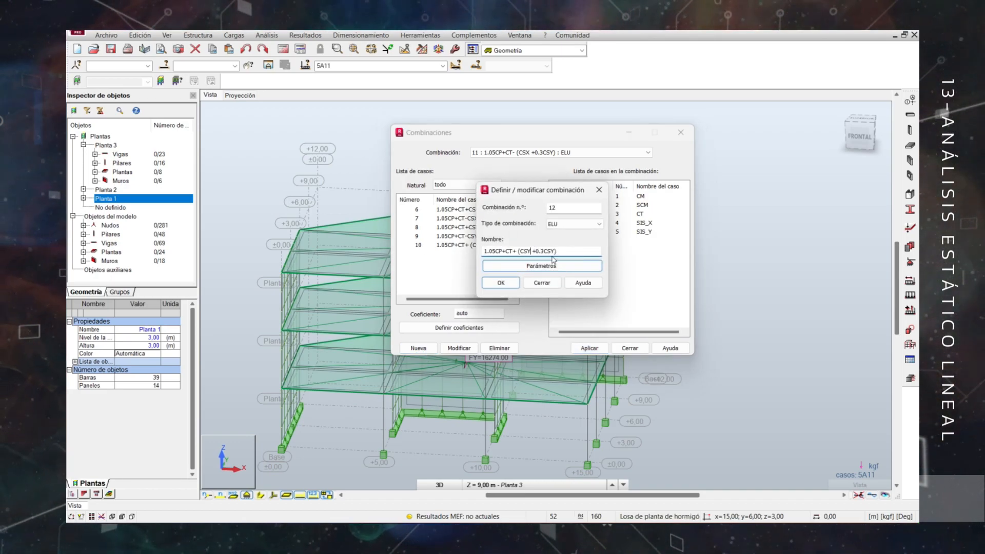
click(501, 282)
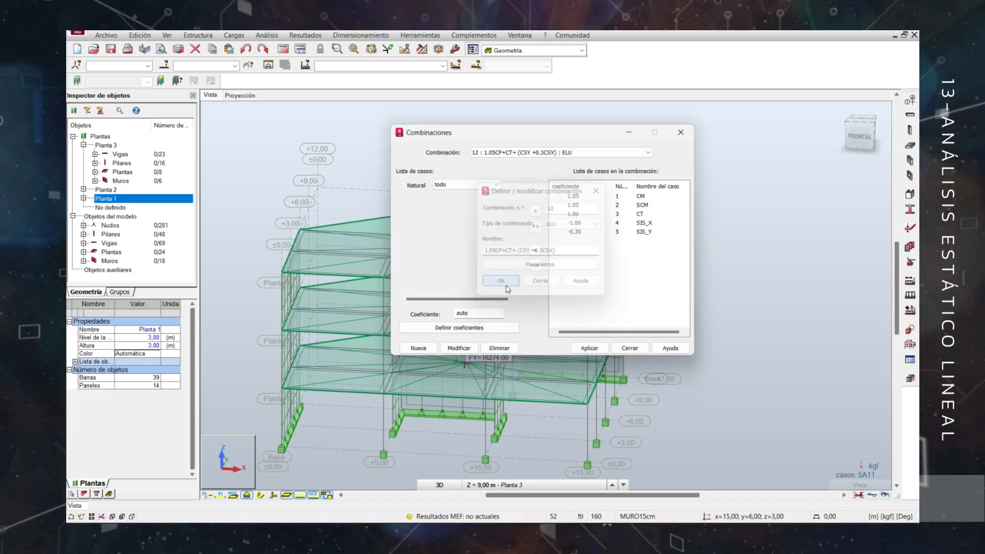
ctrl+click(415, 218)
text(1.)
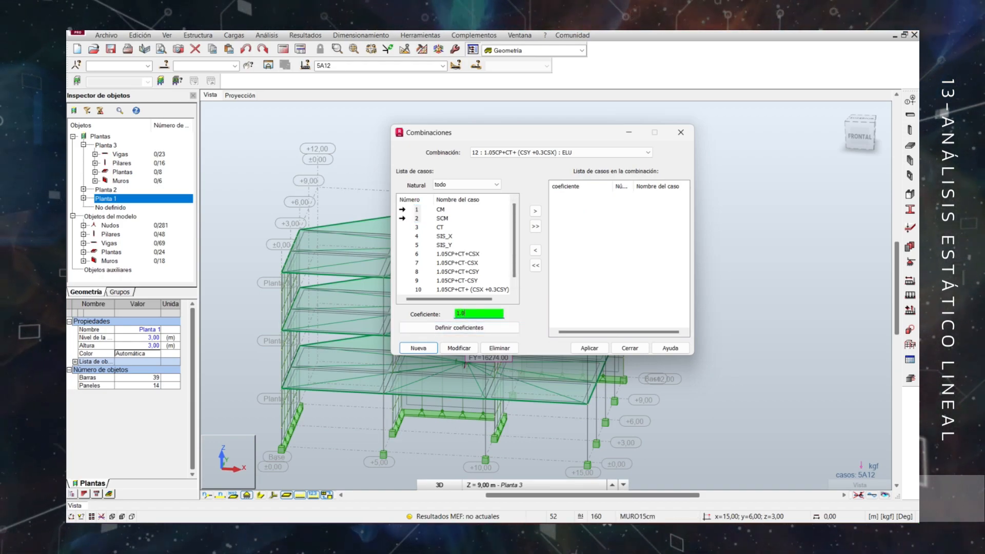
text(05)
click(535, 211)
Add CT and SIS_Y with coefficient 1 and SIS_X with 0.3 to combination 1.05CP+CT+ (CSY +0.3CSX), and apply it.
click(417, 210)
drag(481, 314, 448, 324)
text(1)
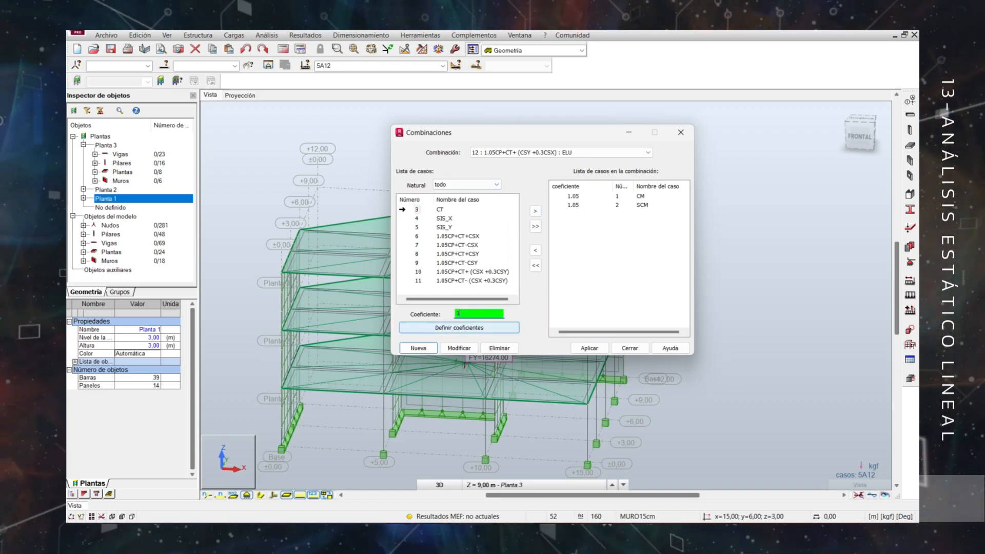
click(535, 211)
click(413, 221)
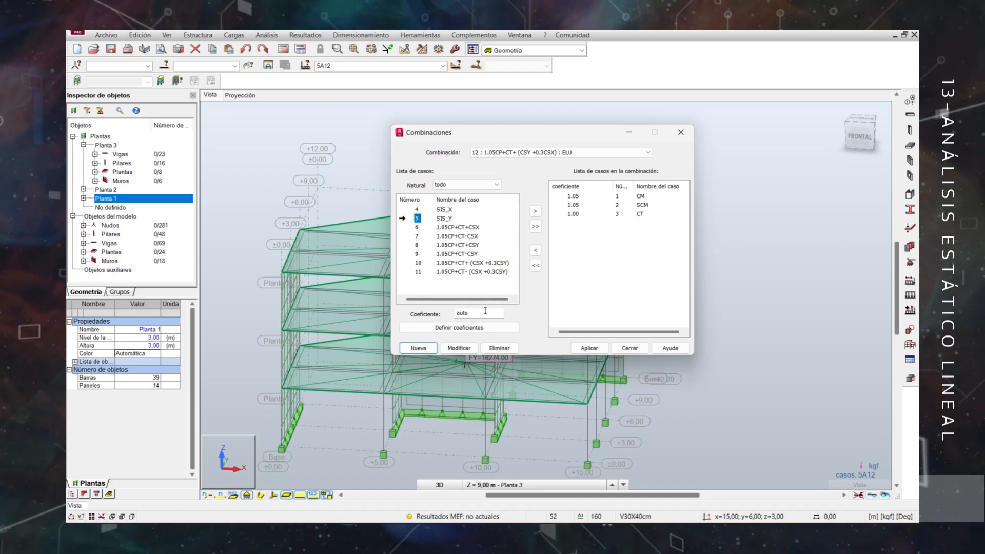
click(535, 211)
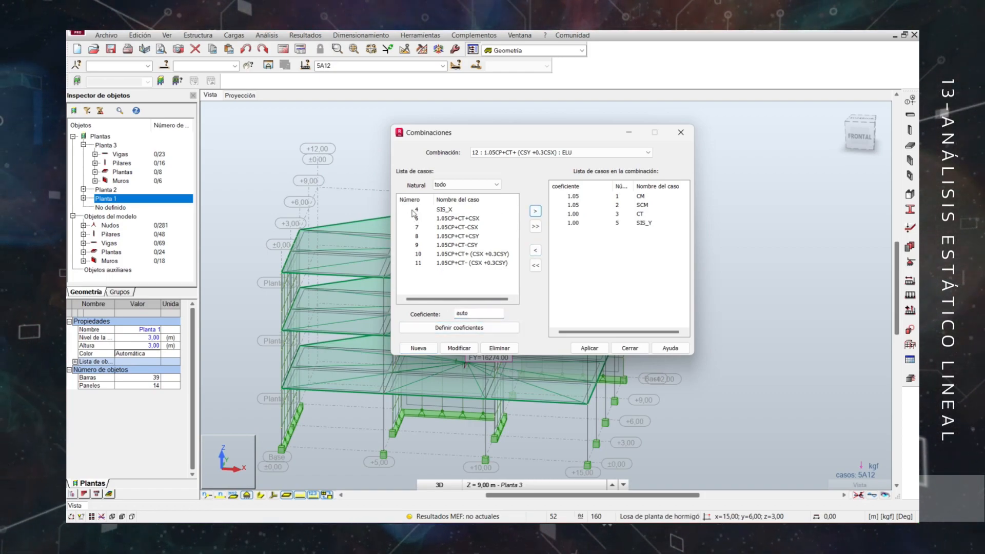
double_click(479, 314)
text(0.)
click(535, 211)
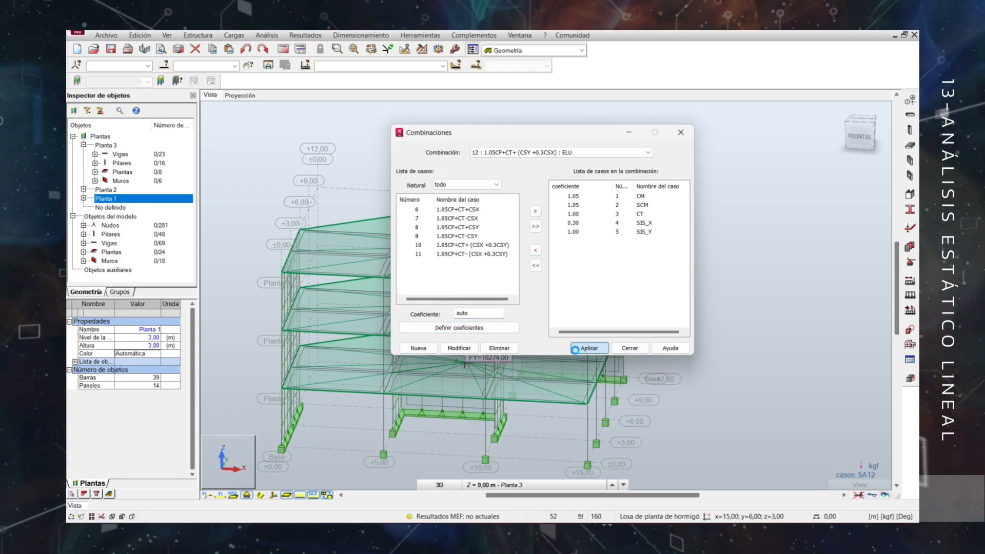
click(590, 348)
Create ELU combination 13 named 1.05CP+CT- (CSY +0.3CSX), reusing the copied name with a minus sign before the bracket.
text(1.05CP+CT+ (CSY +0.3CSX))
click(517, 252)
key(BackSpace)
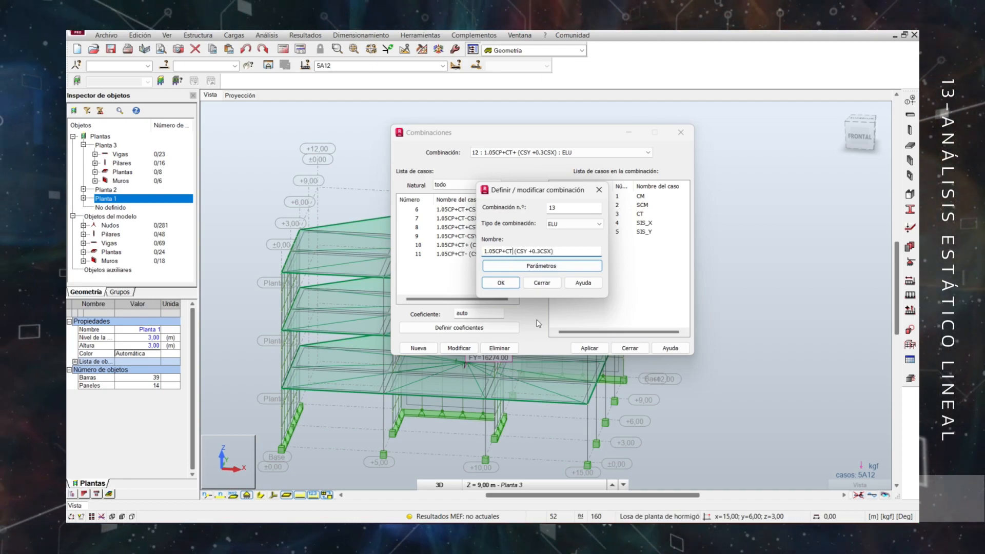
text(-)
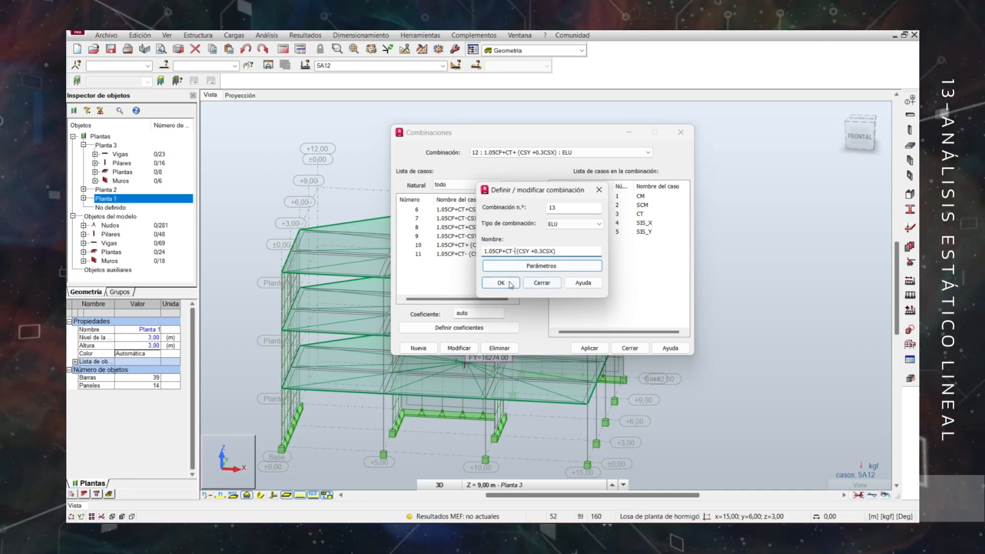
click(500, 283)
Add cases CM and SCM with coefficient 1.05 and CT with coefficient 1 to combination 13.
ctrl+click(414, 219)
drag(471, 314, 428, 317)
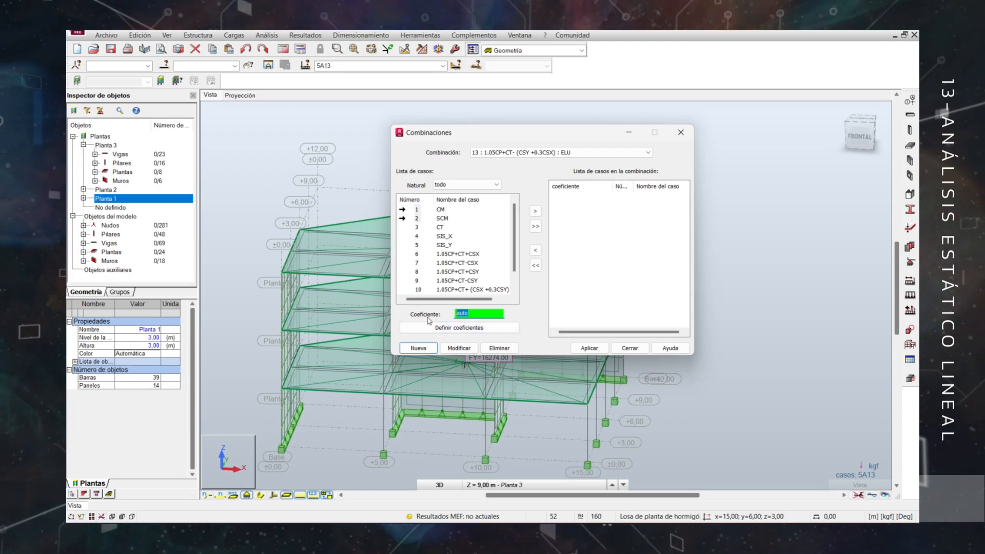
click(536, 212)
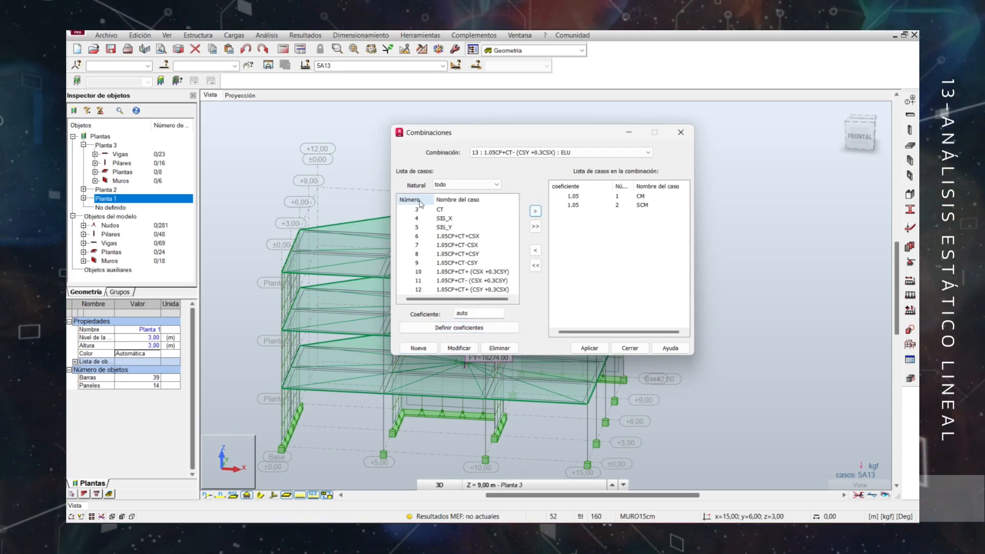
text(1)
click(535, 211)
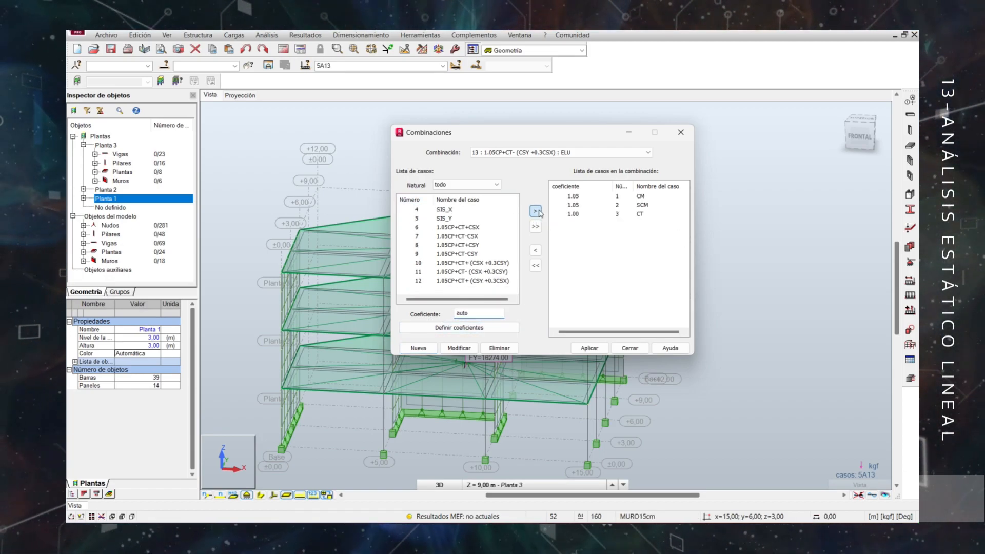
Add SIS_Y with coefficient -1 and SIS_X with -0.3 to combination 1.05CP+CT- (CSY +0.3CSX), and apply it.
click(417, 218)
text(-1)
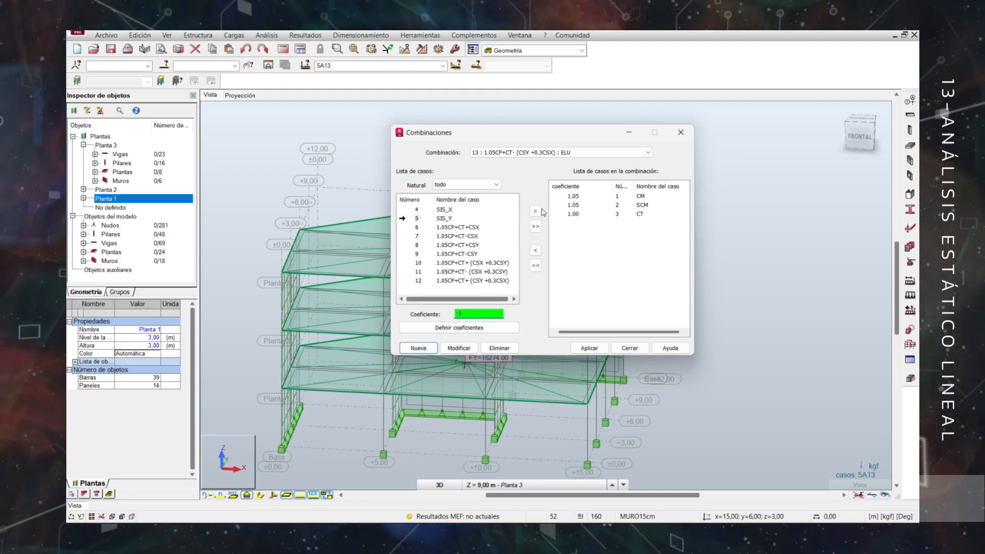
click(536, 212)
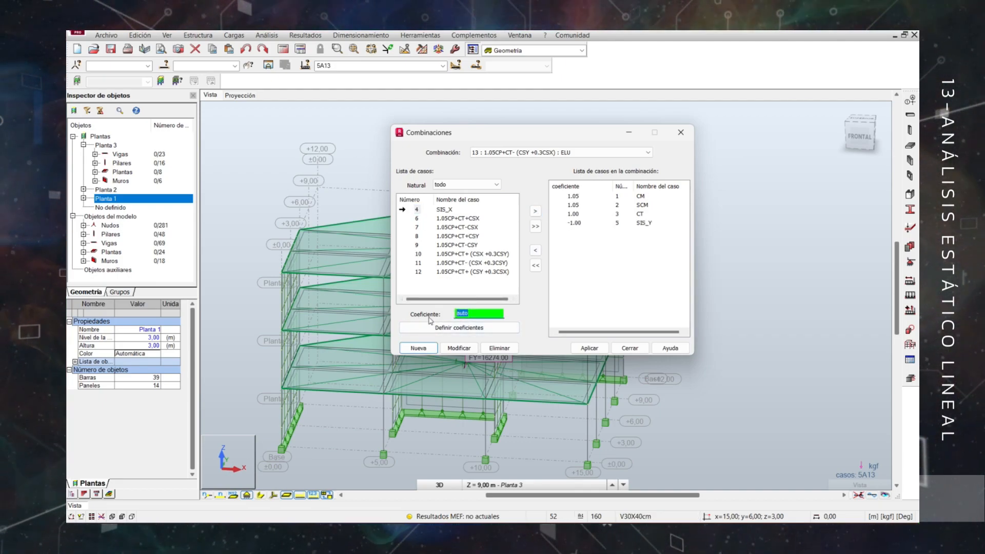
text(-0.3)
click(535, 211)
click(590, 349)
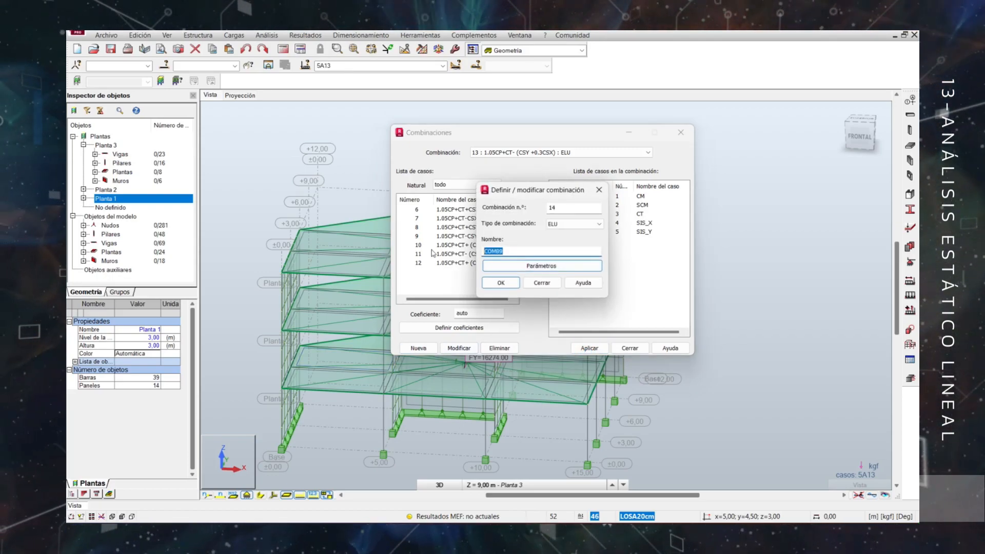
Create ELU combination 14 named 0.95CP+CSX and add cases CM and SCM with coefficient 0.95.
text(0.95CP+CSX)
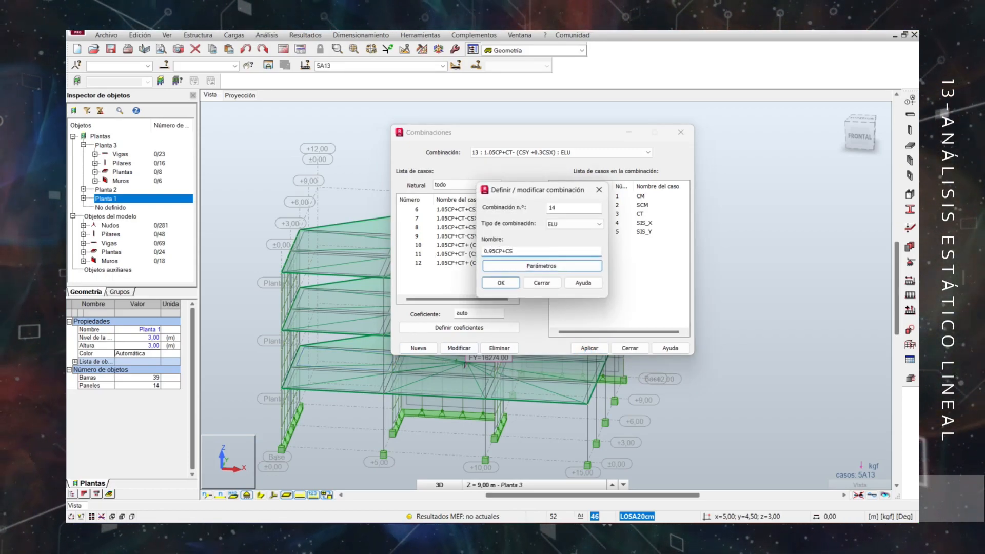
click(501, 283)
click(415, 218)
ctrl+click(416, 210)
drag(472, 314, 428, 326)
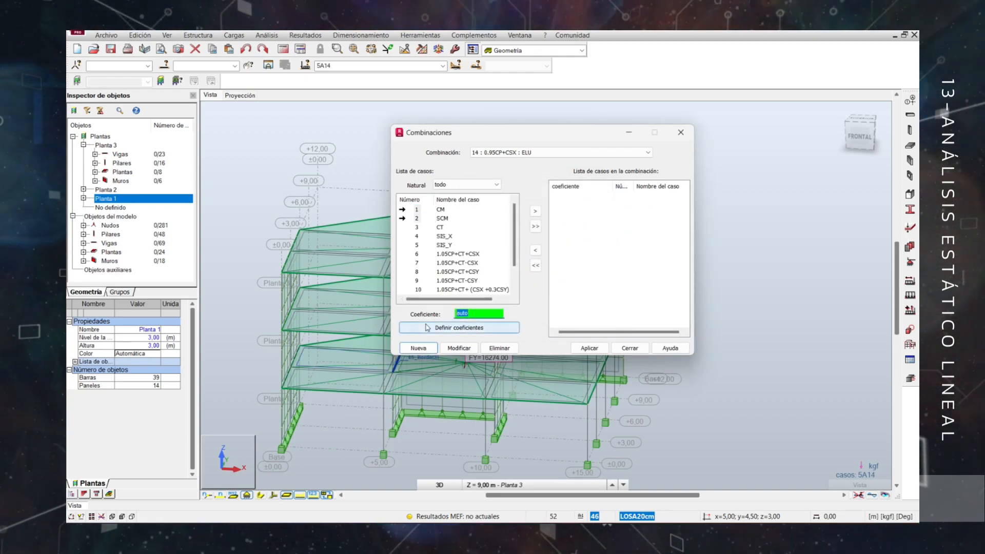
click(535, 211)
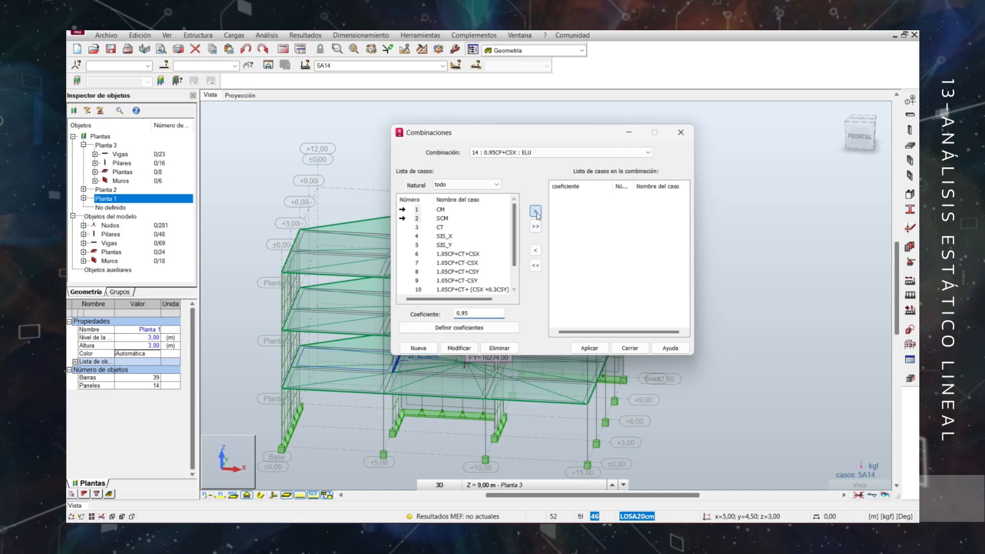
Add SIS_X with coefficient 1 to combination 0.95CP+CSX.
click(417, 218)
drag(474, 314, 416, 328)
text(1)
click(535, 211)
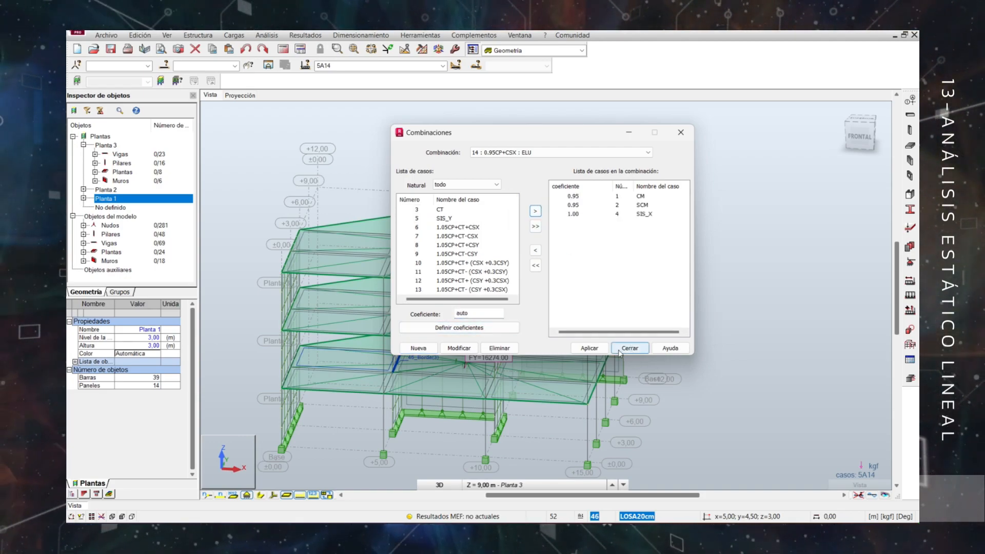
Create ELU combination 15 named 0.95CP+CSY, reusing the copied 0.95CP+CSX name with the seismic direction changed to Y.
click(419, 348)
double_click(521, 250)
text(0.95CP+CSX)
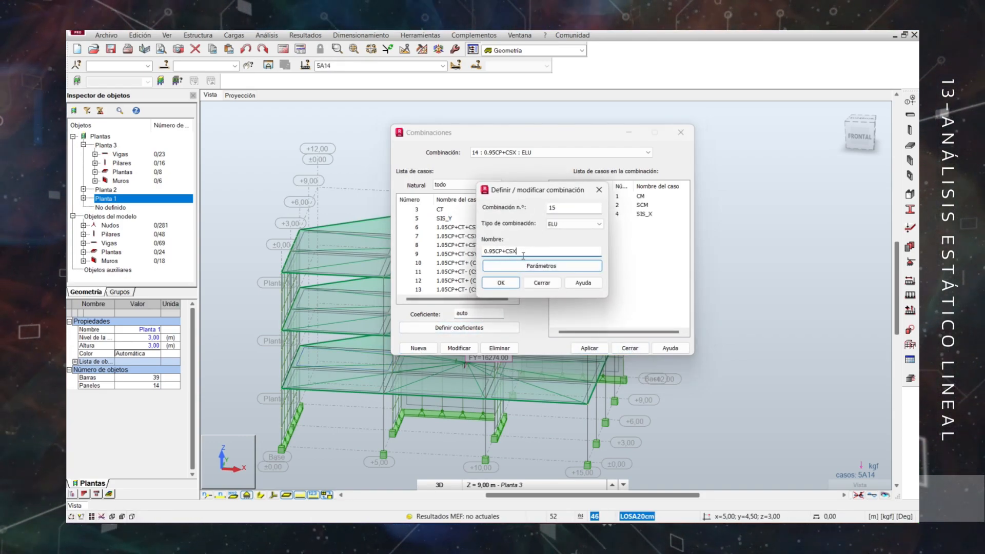
click(501, 282)
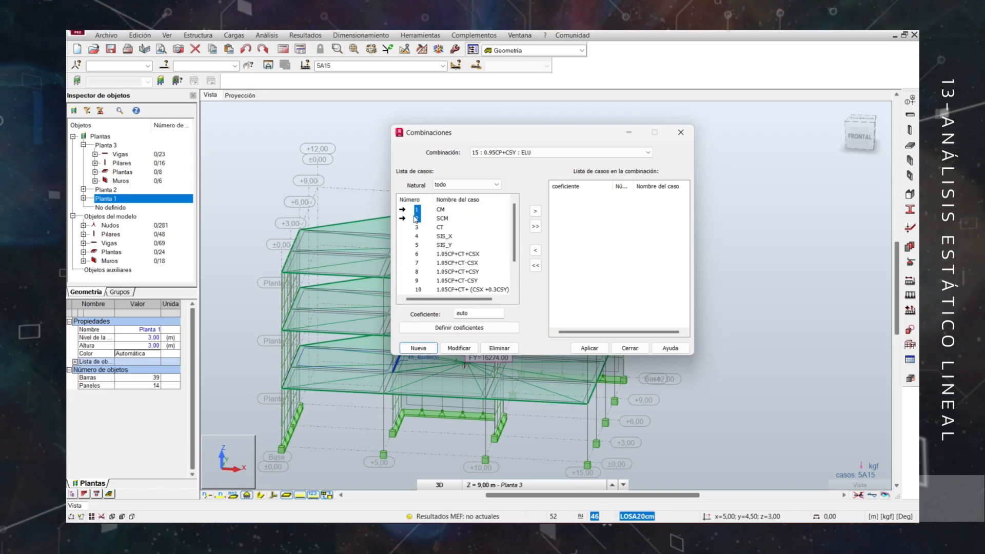
Add CM and SCM with coefficient 0.95 and SIS_Y with 1 to combination 0.95CP+CSY, apply it and finish defining combinations.
click(460, 311)
text(1)
click(535, 211)
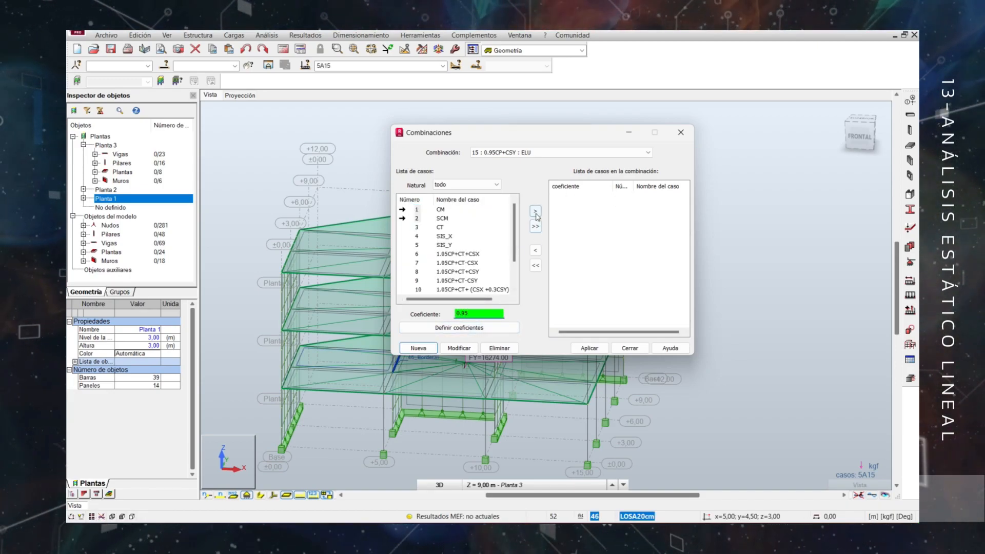
click(417, 227)
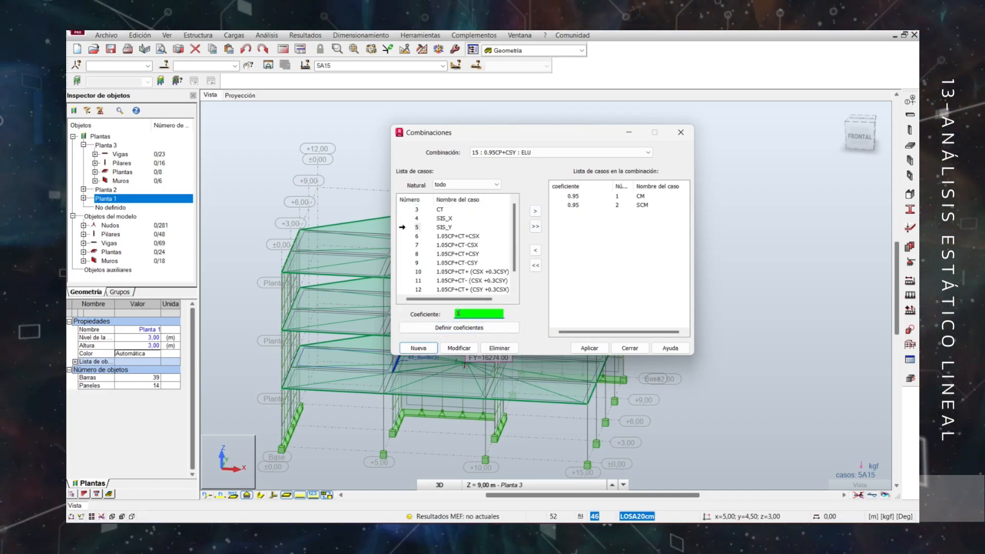
click(535, 211)
click(590, 348)
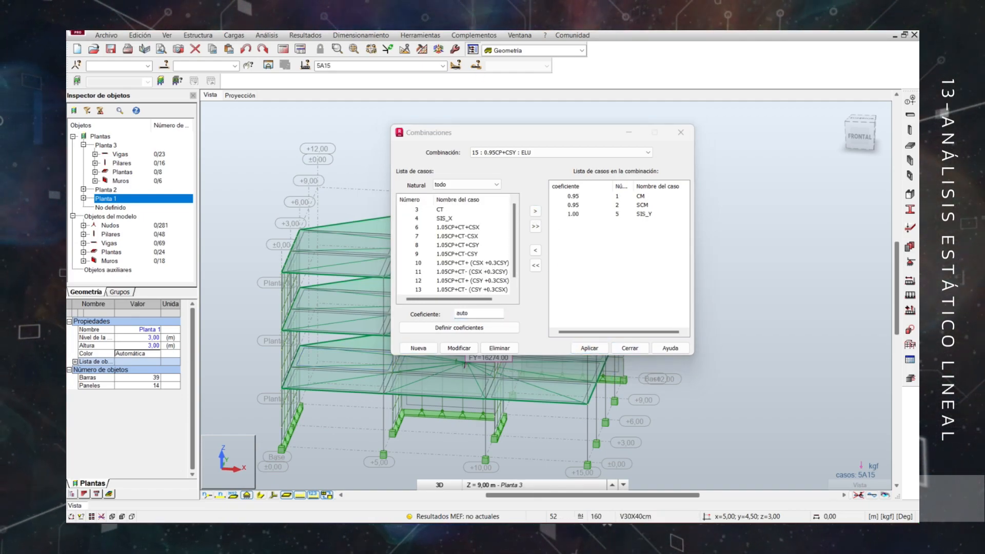
click(631, 350)
Set the meshing options of all floor and wall panels to an element size of 0.50 m.
scroll(633, 351, down, 3)
shift+middle_drag(633, 347, 580, 321)
scroll(580, 320, up, 2)
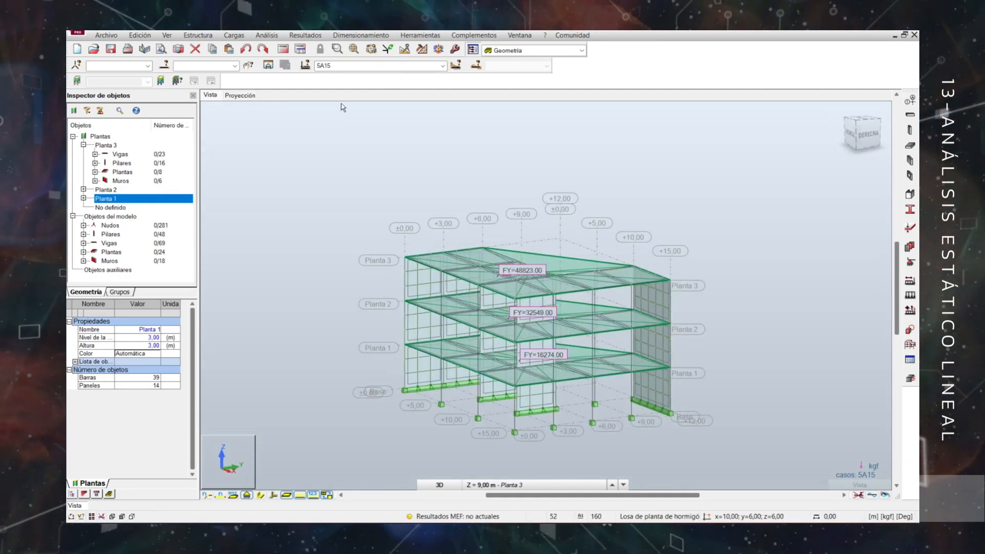
click(422, 51)
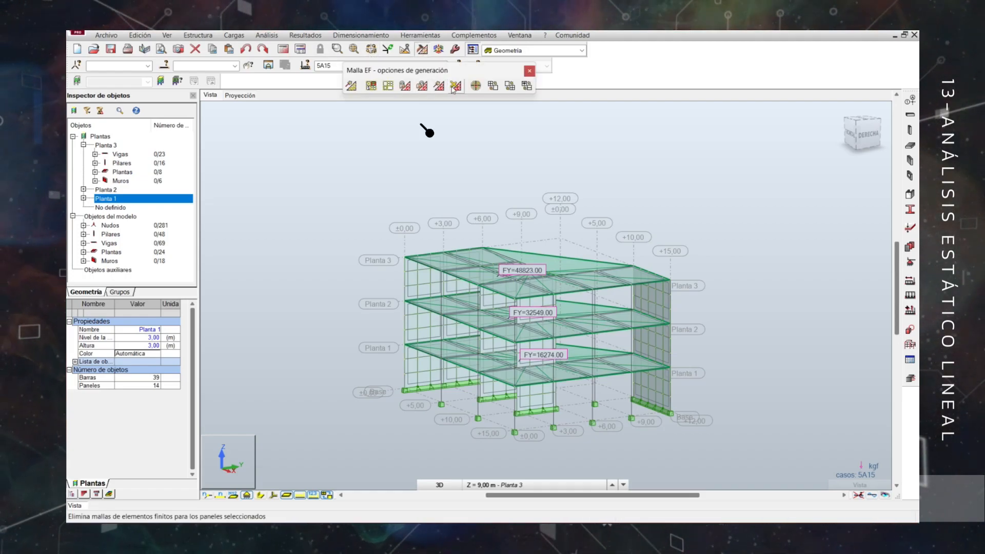
click(388, 88)
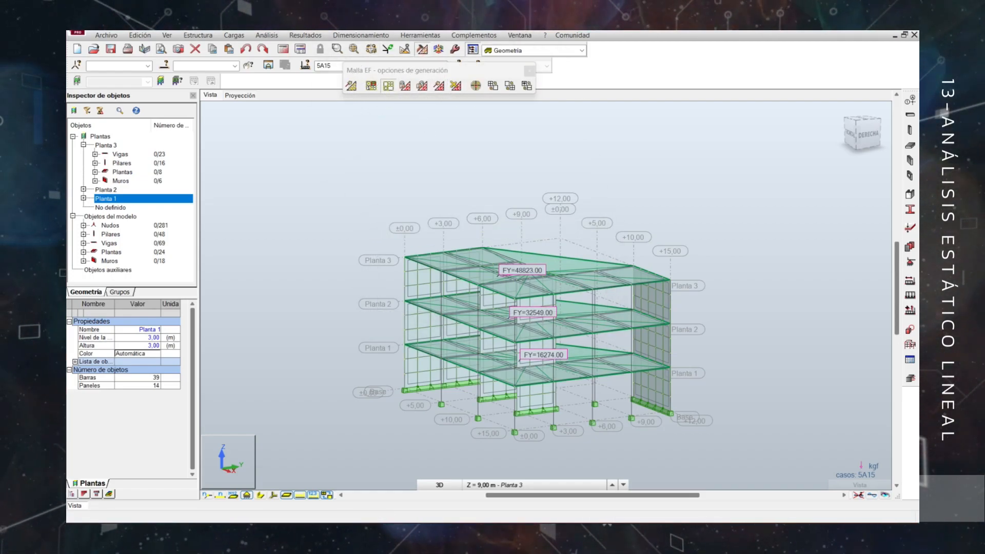
click(654, 203)
drag(627, 276, 578, 276)
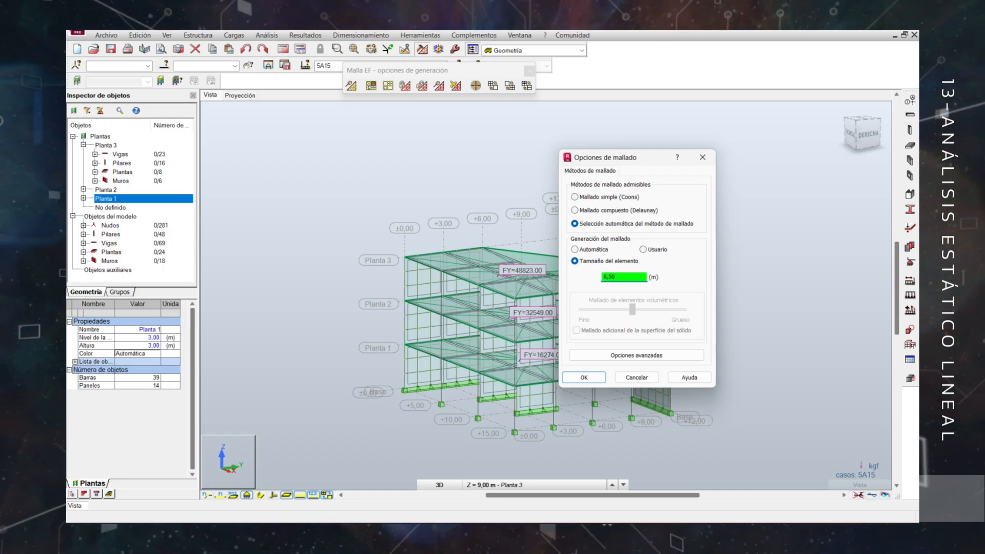
click(584, 378)
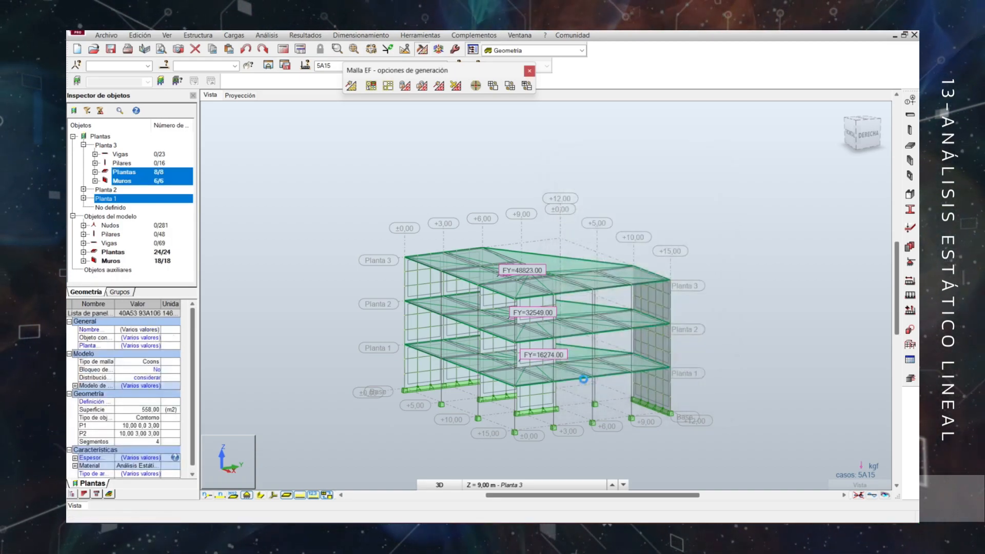
Clear the panel selection and generate the finite element mesh of the model.
shift+middle_drag(538, 330, 572, 319)
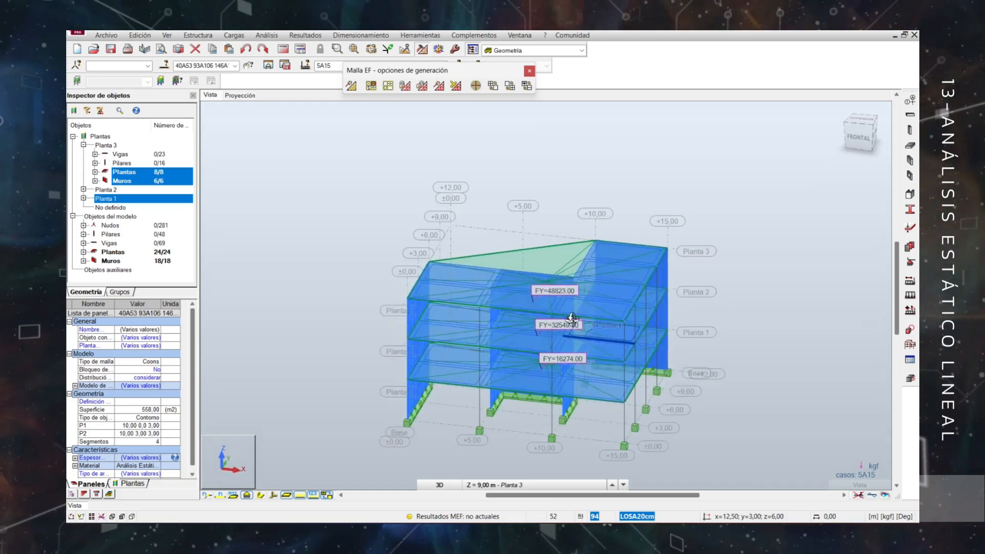
click(715, 349)
click(352, 85)
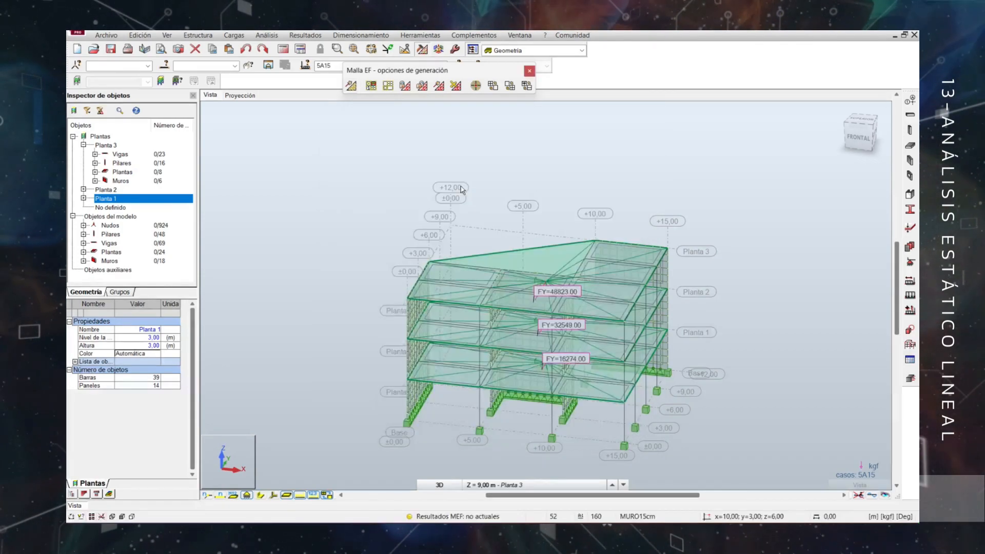
shift+middle_drag(735, 391, 564, 362)
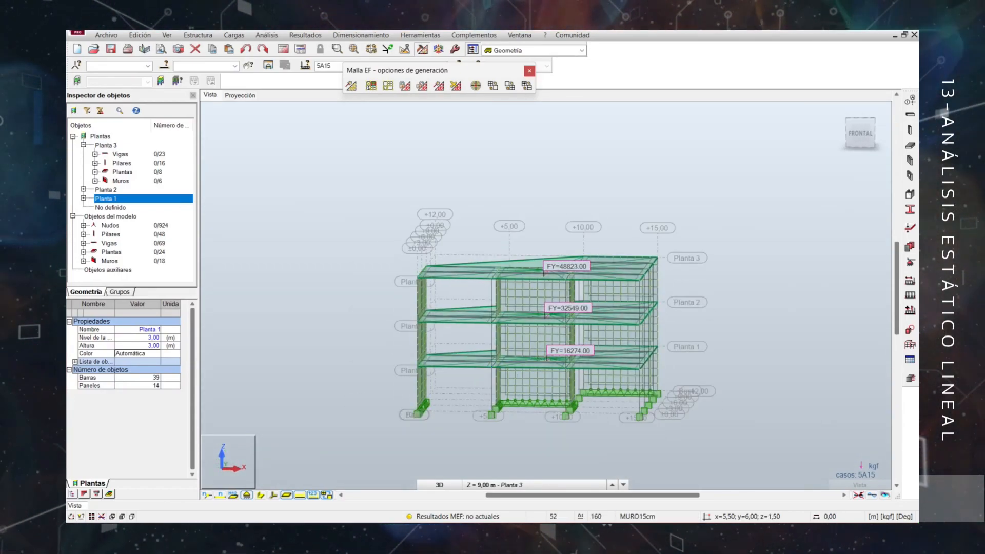
Select all nodes at the base level in the front view and dismiss the mesh generation options.
click(860, 133)
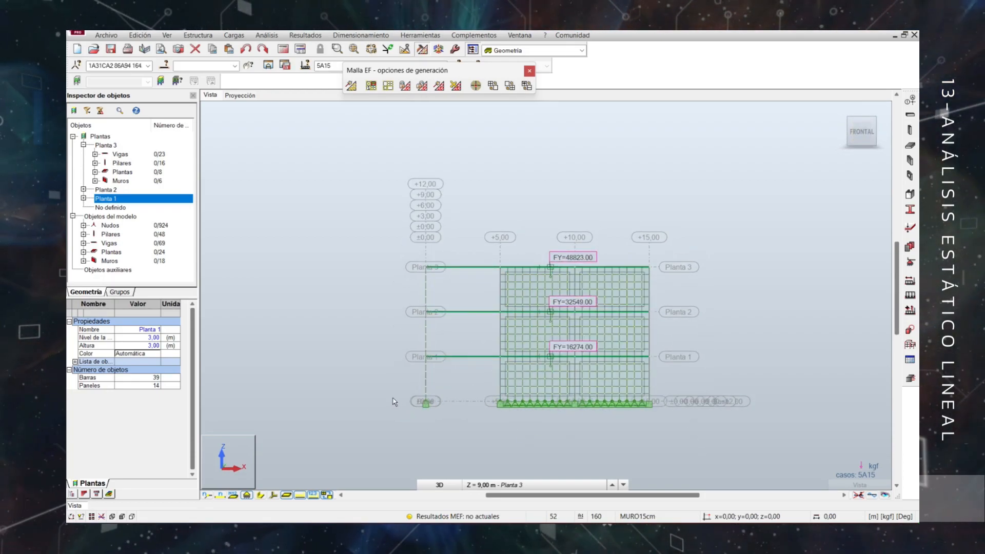
drag(544, 436, 715, 439)
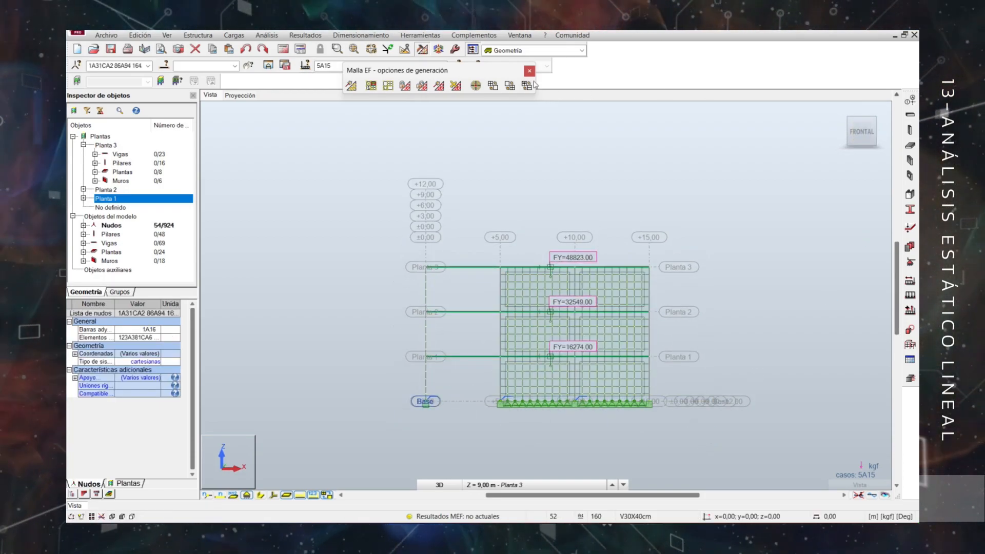
click(529, 71)
click(781, 114)
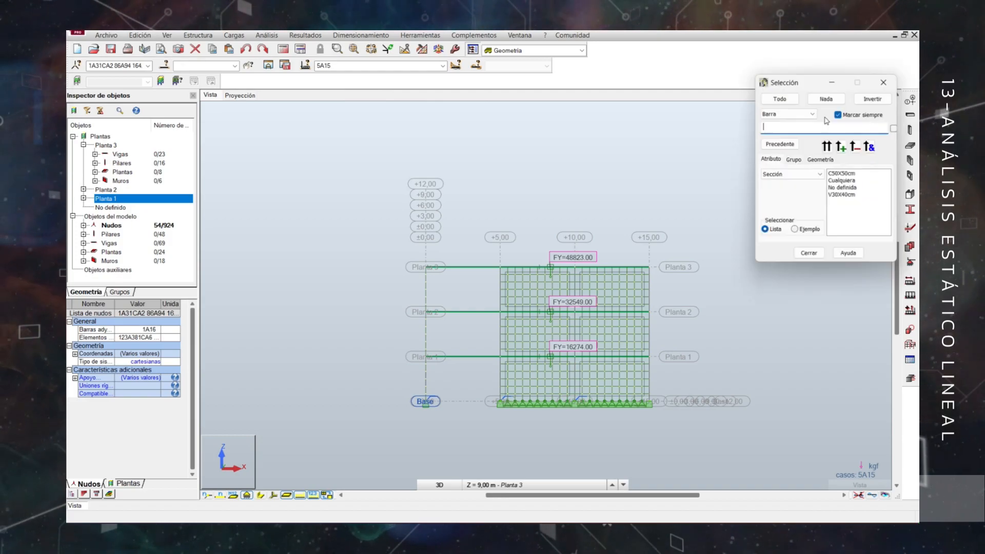
click(772, 124)
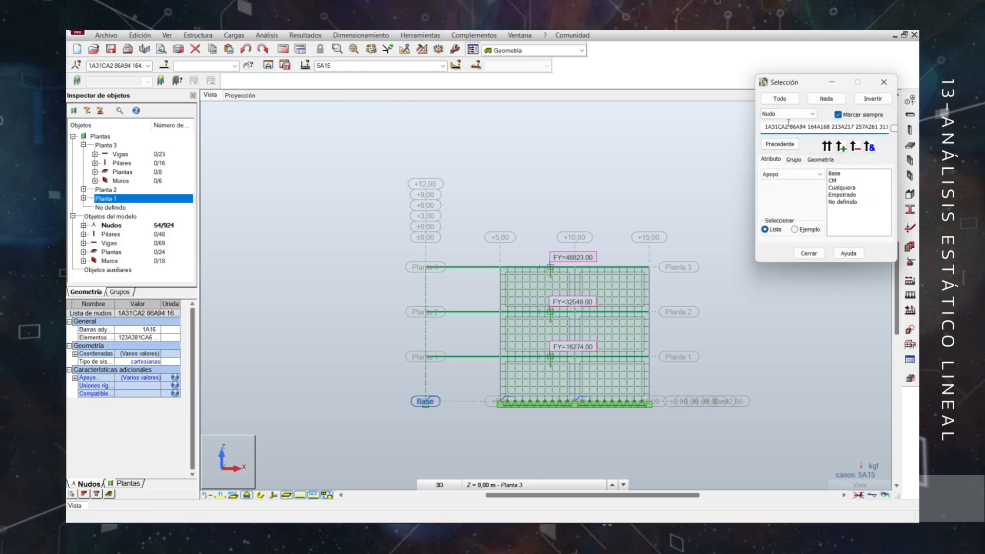
click(792, 174)
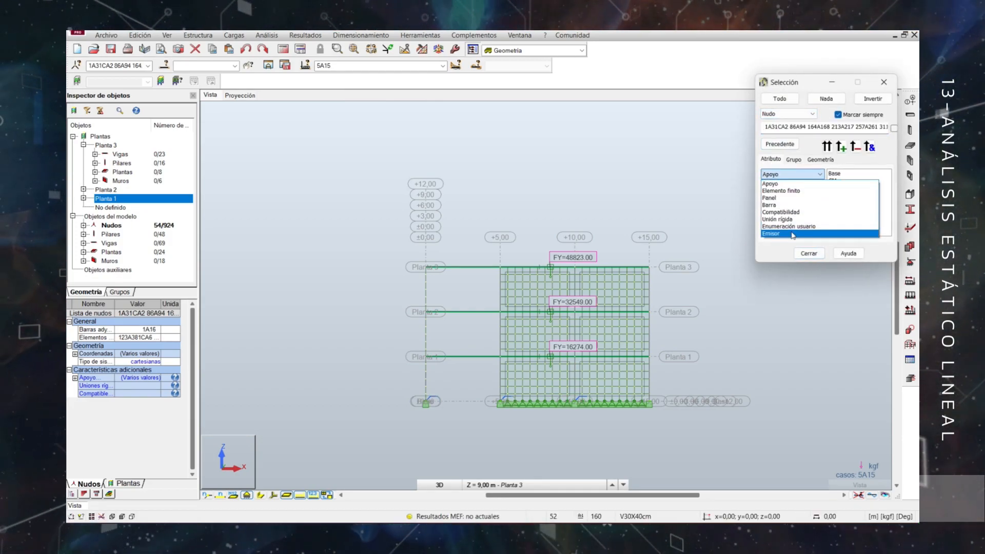
click(821, 235)
click(810, 253)
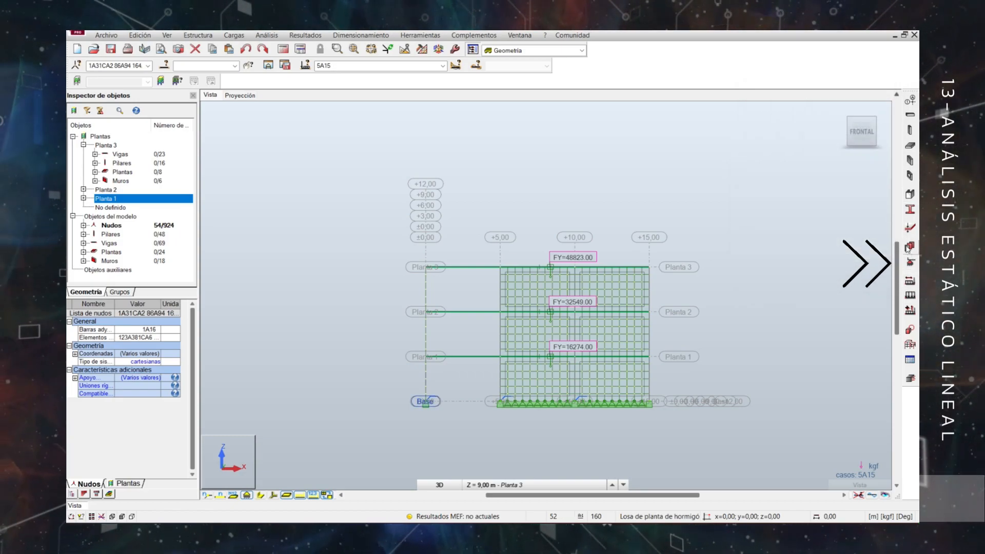
Assign the Empotrado nodal support to the selected base nodes.
click(911, 261)
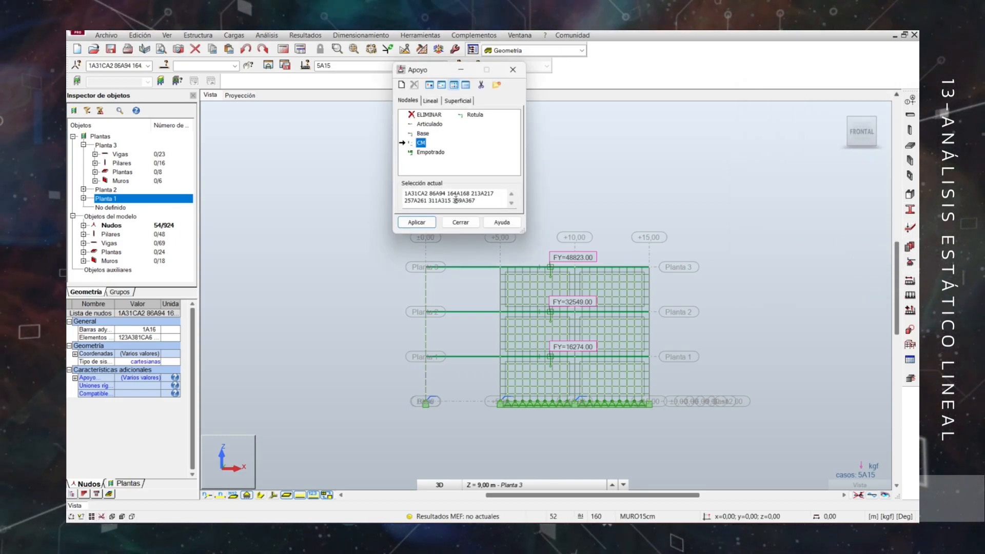
click(431, 153)
click(418, 222)
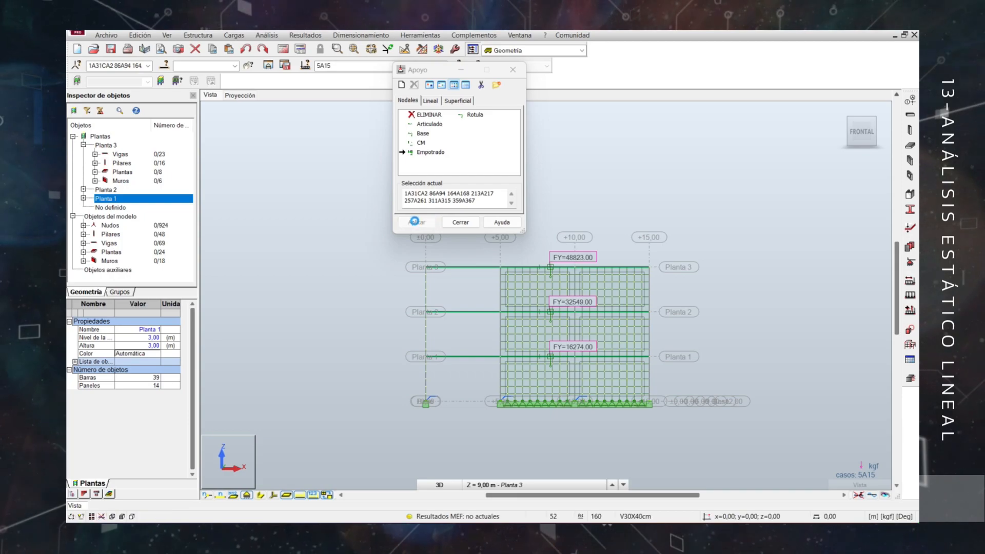
click(460, 222)
Display the Combinaciones load cases on the 3D model and examine the applied loads.
shift+middle_drag(502, 194, 770, 364)
click(441, 66)
click(342, 192)
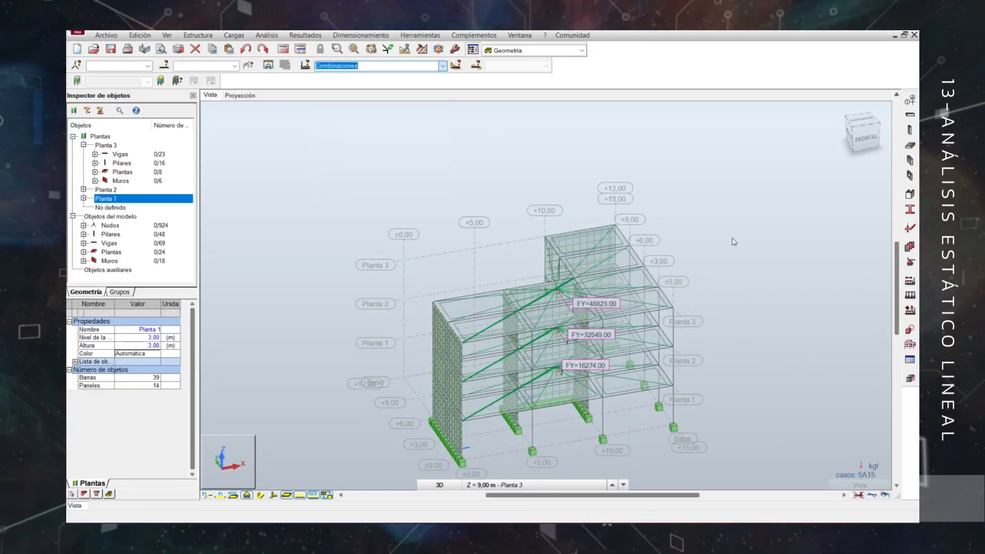
shift+middle_drag(753, 275, 580, 197)
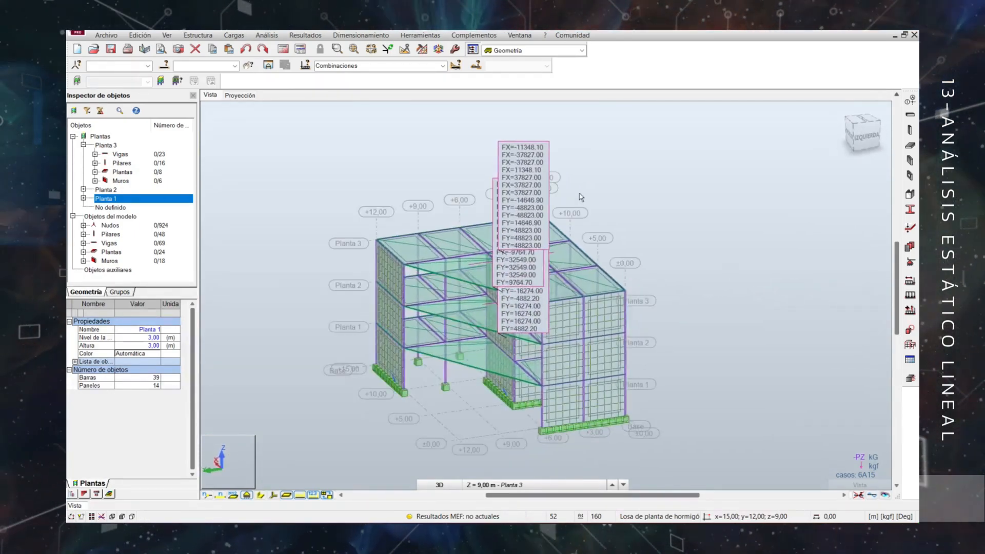
Keep Combinaciones as the active load case selection and run the structural calculation of the building.
click(441, 66)
click(343, 194)
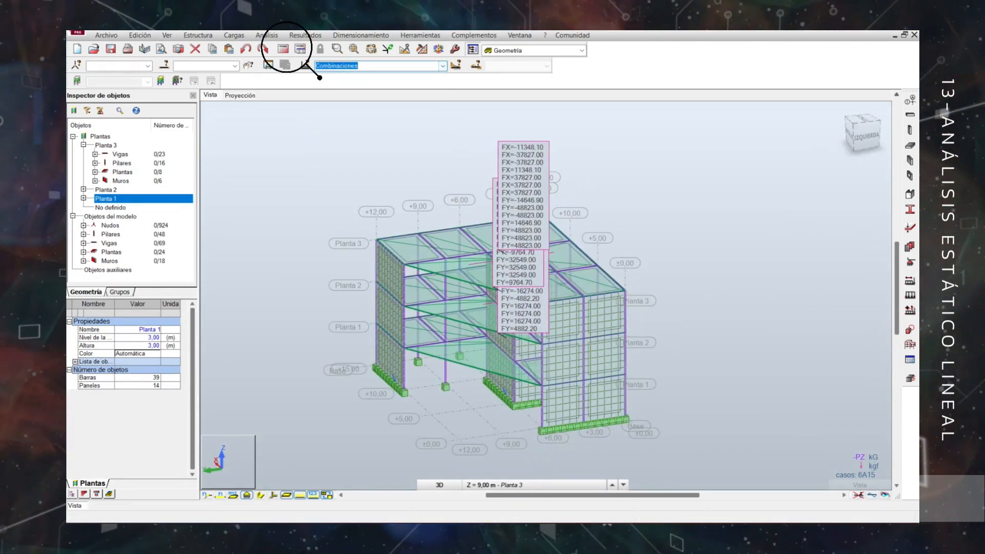
click(315, 150)
click(284, 49)
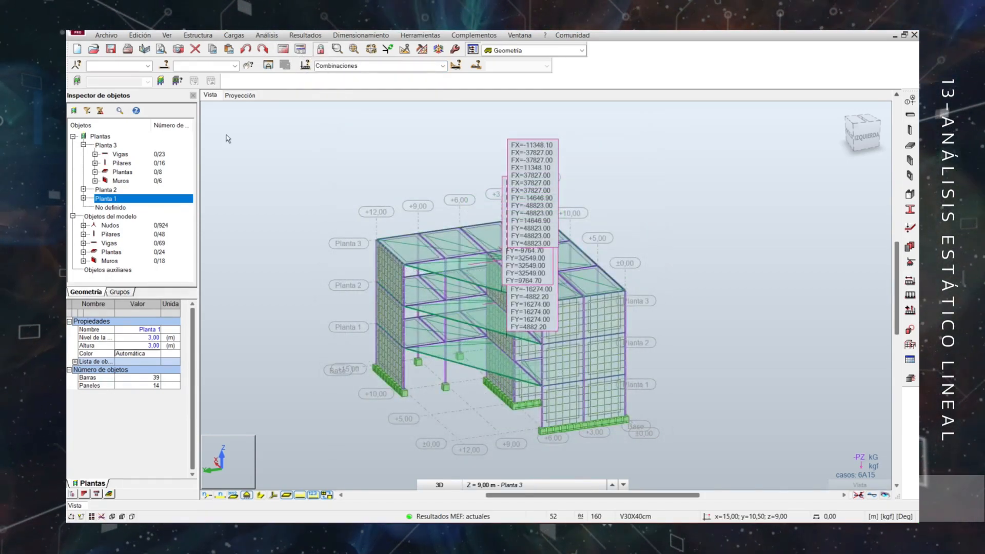
Display the relative displacement coefficients d UX and d UY for the storeys using the building diagrams.
click(312, 36)
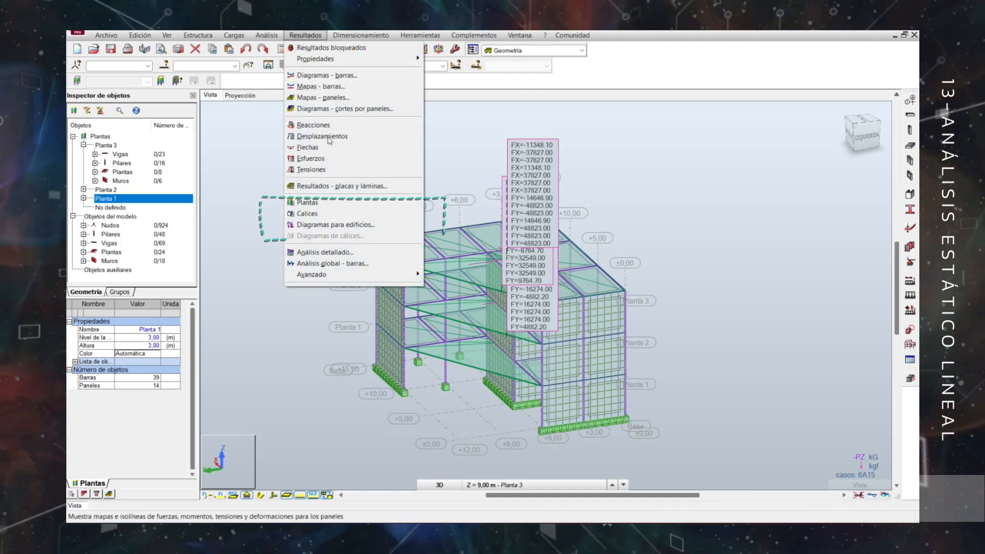
click(331, 226)
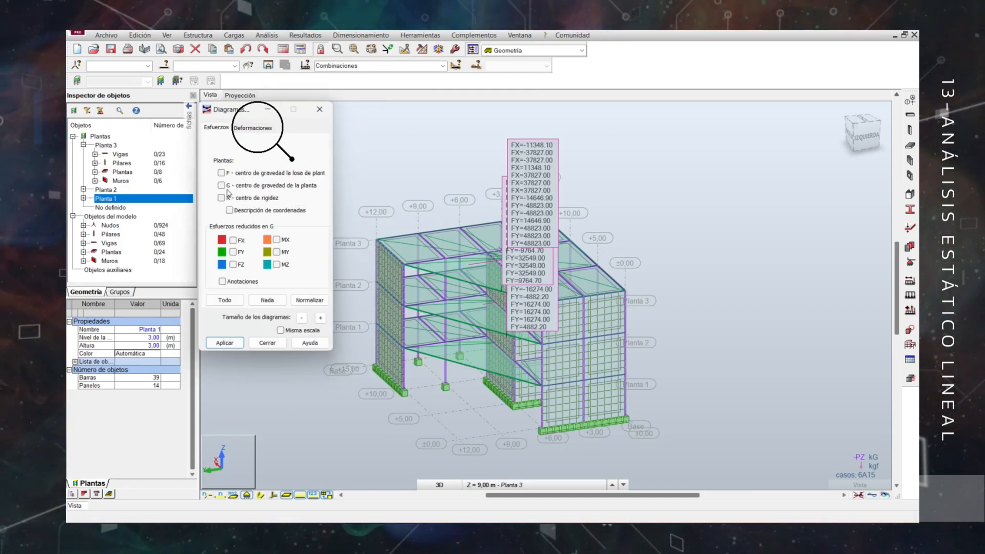
click(253, 128)
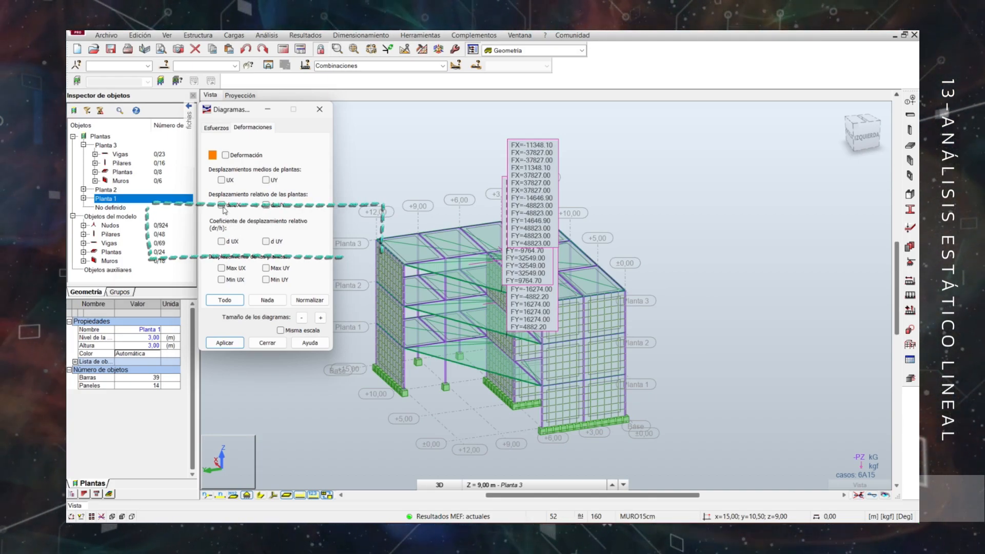
click(222, 241)
click(266, 241)
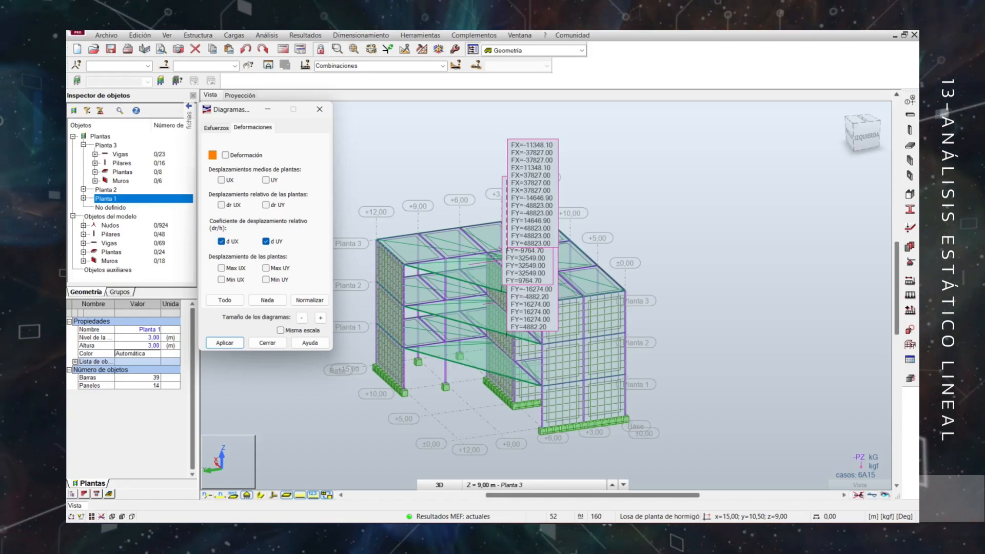
click(225, 343)
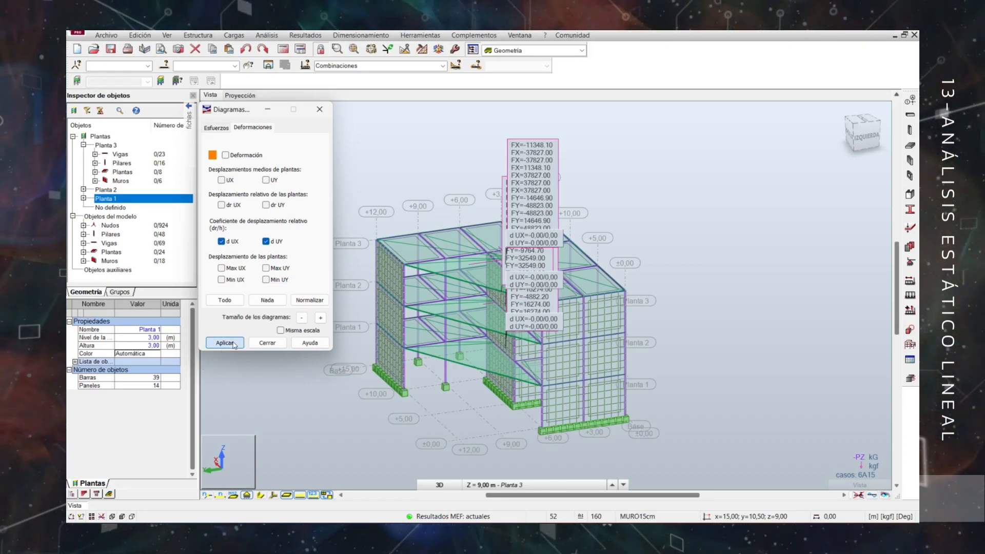
Hide the load value labels on the model and close the building diagrams dialog.
click(316, 498)
scroll(588, 269, up, 2)
middle_drag(544, 259, 610, 244)
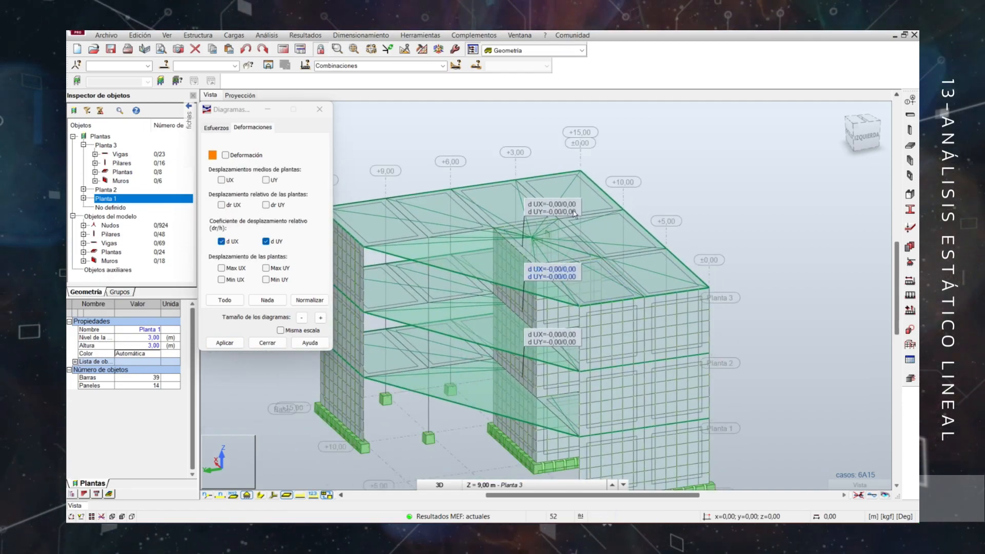
click(270, 343)
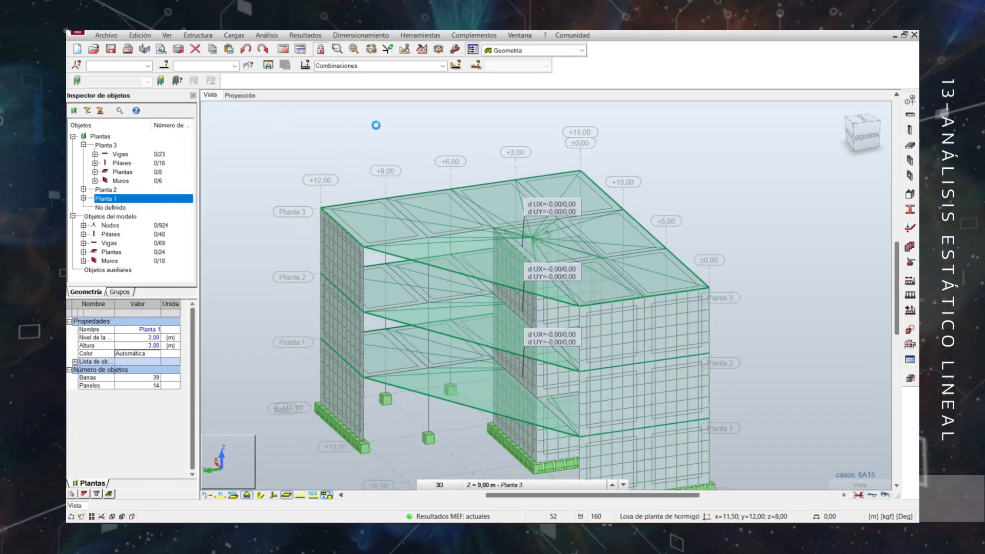
Raise the numeric value format to eight decimal places in the project preferences and examine the drift coefficients on the model.
click(369, 240)
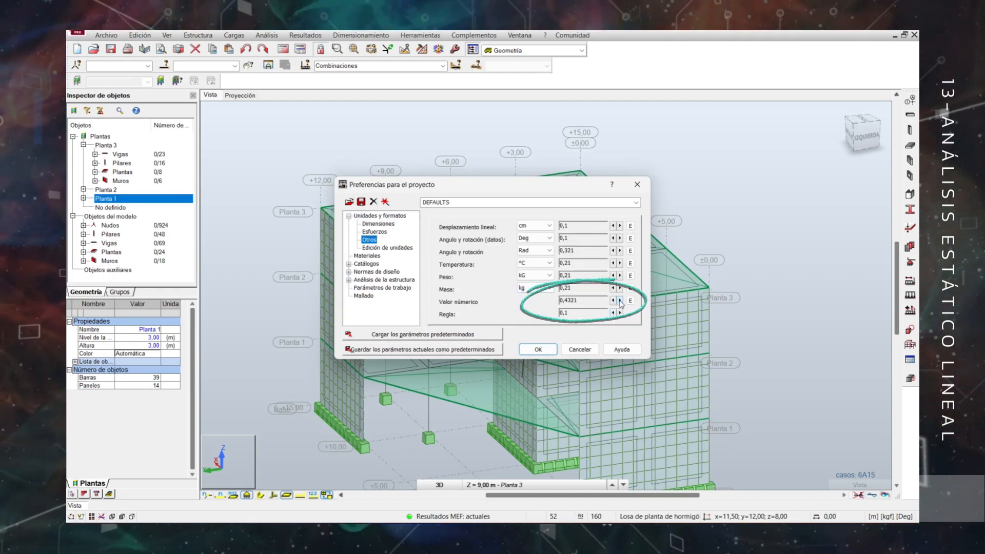
click(620, 301)
click(620, 301)
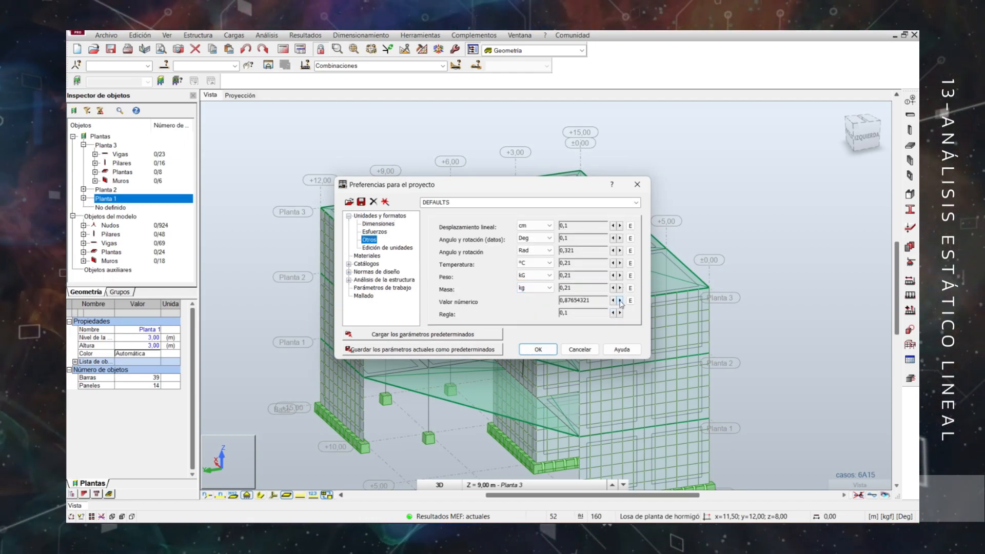
click(538, 349)
middle_drag(797, 357, 784, 326)
scroll(756, 313, up, 2)
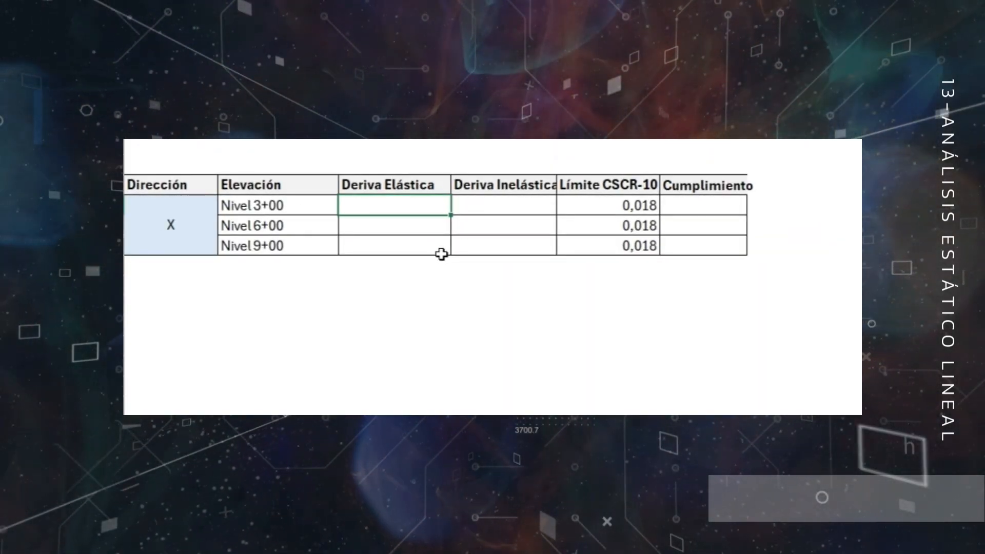
Switch to the drift spreadsheet and enter elastic drifts 0,00006316, 0,00006228 and 0,00003974 for levels 3+00, 6+00 and 9+00 in direction X.
text(0,00)
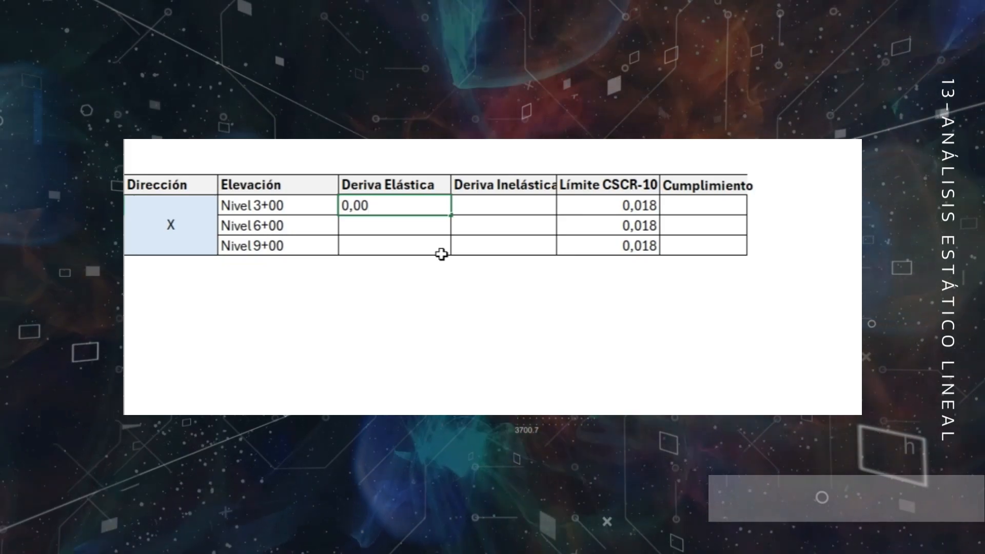
text(006316)
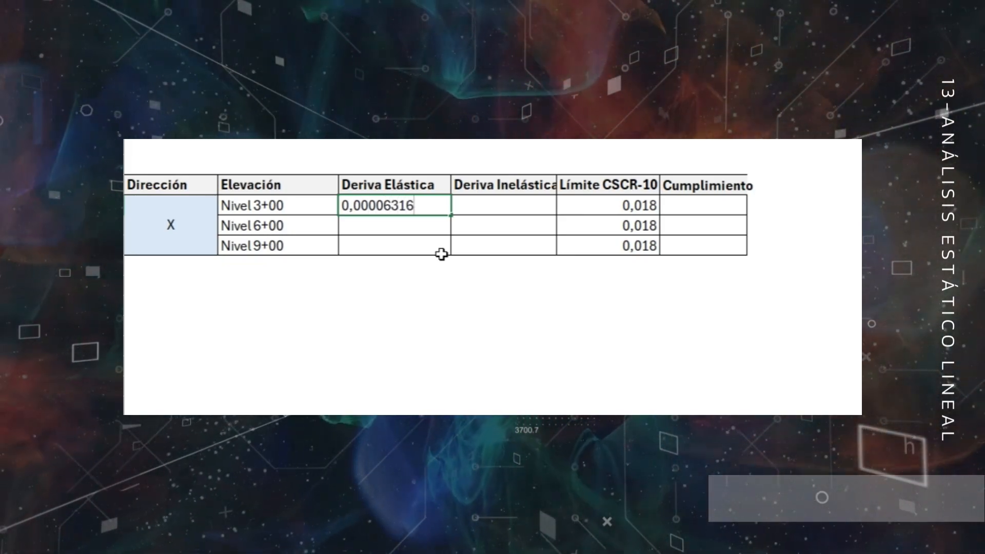
key(Return)
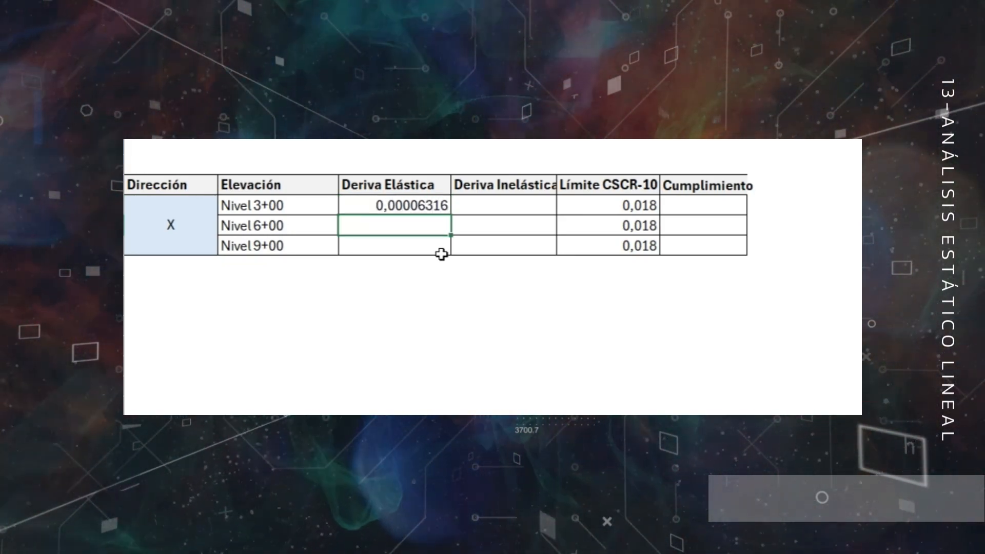
text(0,)
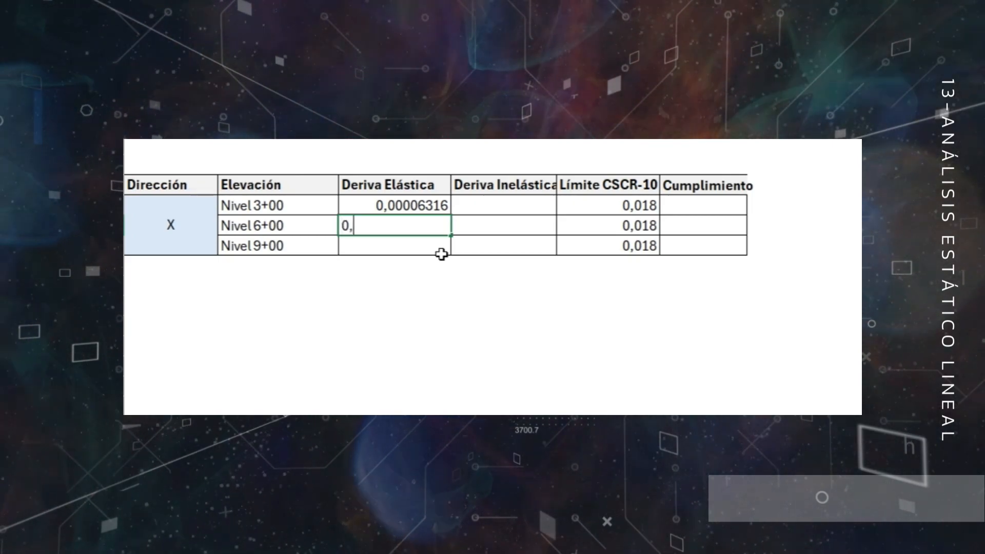
text(0000)
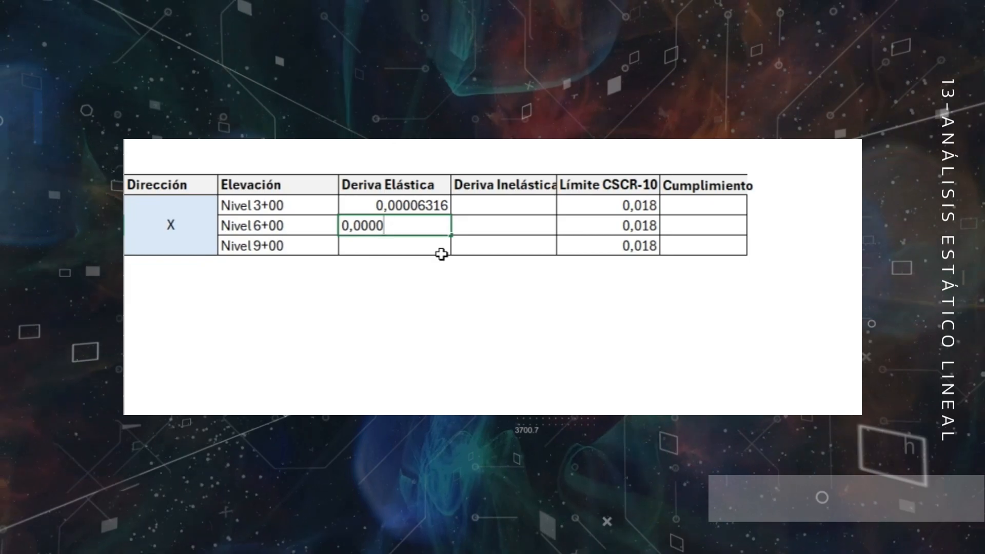
text(6228)
key(Return)
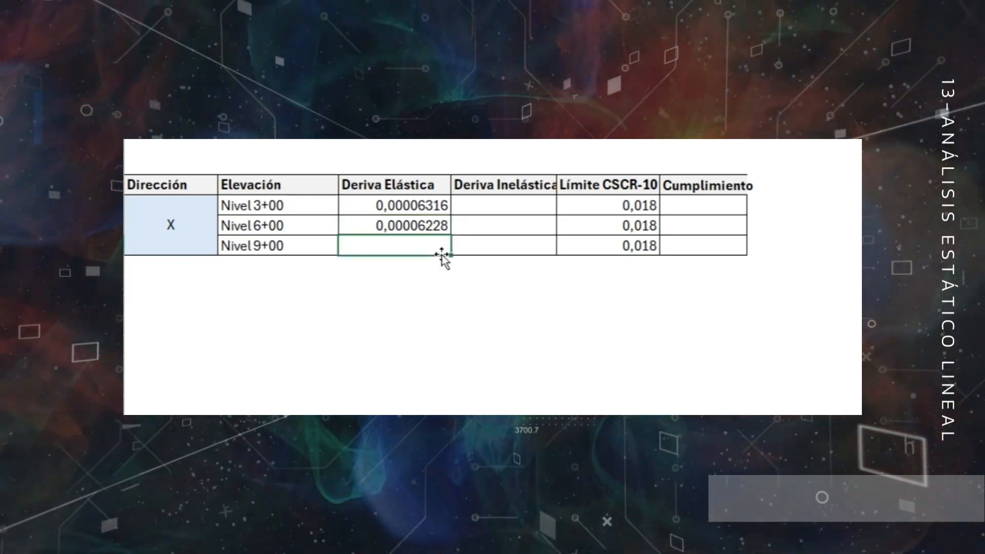
text(0,000039)
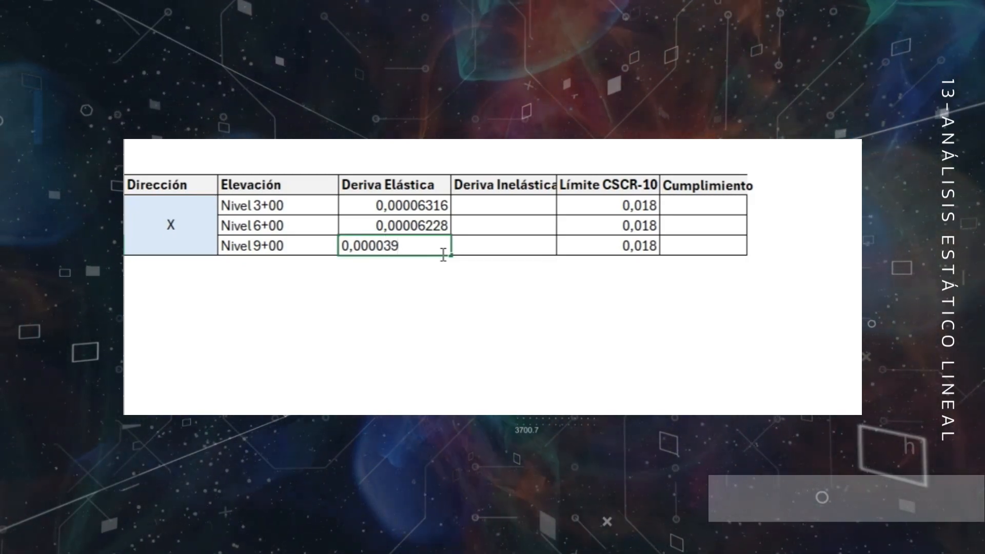
text(74)
key(Return)
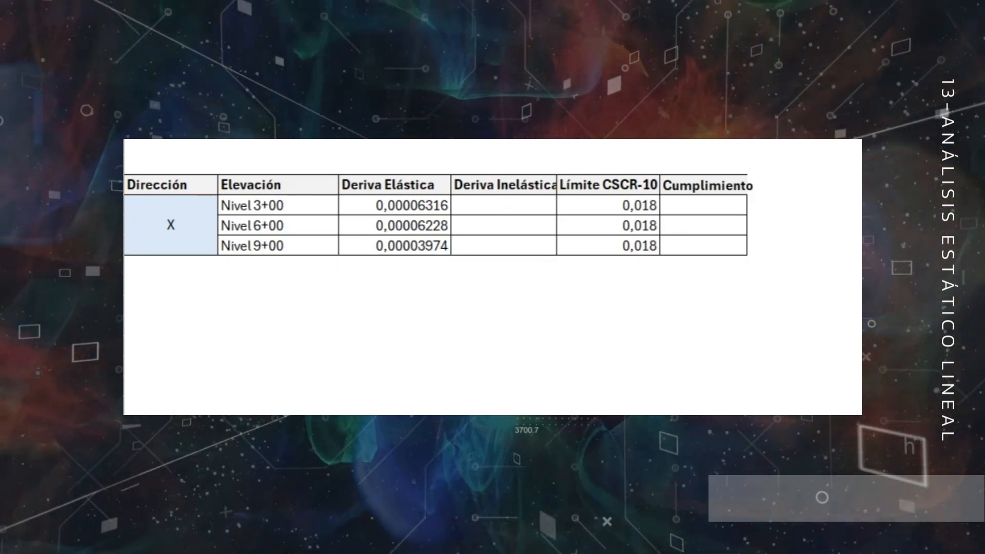
Calculate the direction X inelastic drift as the elastic drift multiplied by 2*4 and fill the formula through Nivel 9+00.
click(496, 206)
text(=)
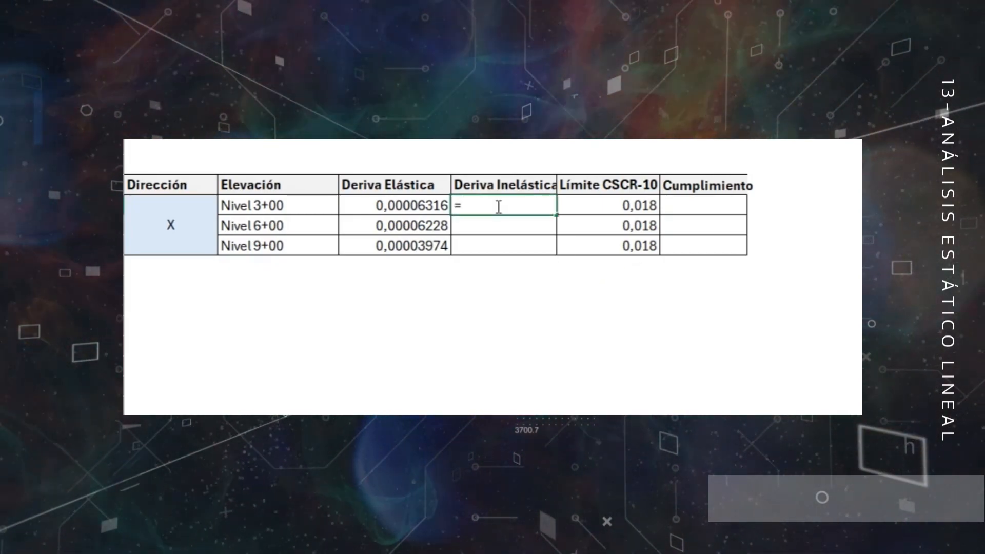
key(Left)
text(*)
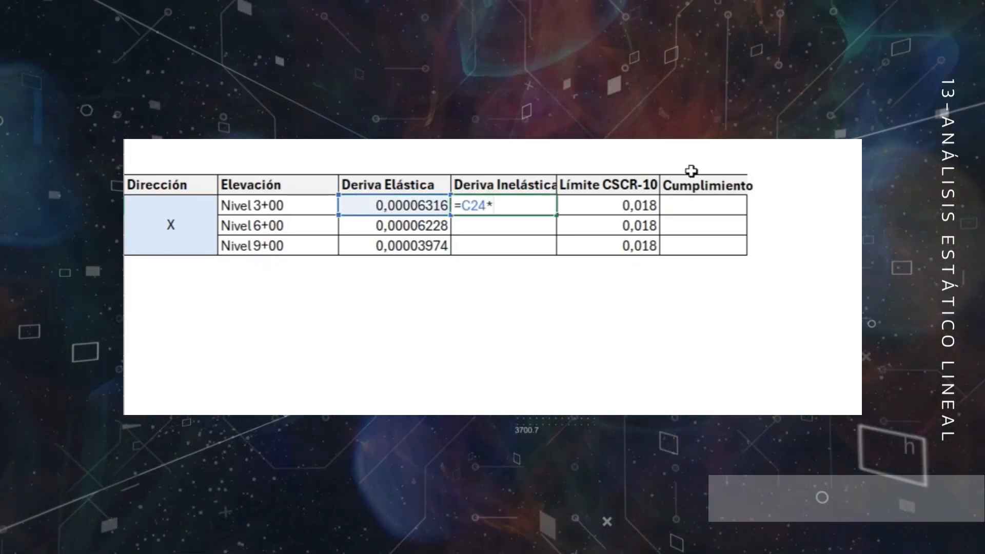
text(2*4)
key(Return)
click(550, 211)
drag(556, 216, 545, 259)
Widen the Deriva Inelástica and Cumplimiento columns and mark all three direction X levels as Cumple.
mouse_move(557, 133)
mouse_down()
mouse_move(573, 133)
mouse_move(564, 133)
mouse_up()
drag(755, 134, 777, 133)
click(708, 212)
text(Cumple)
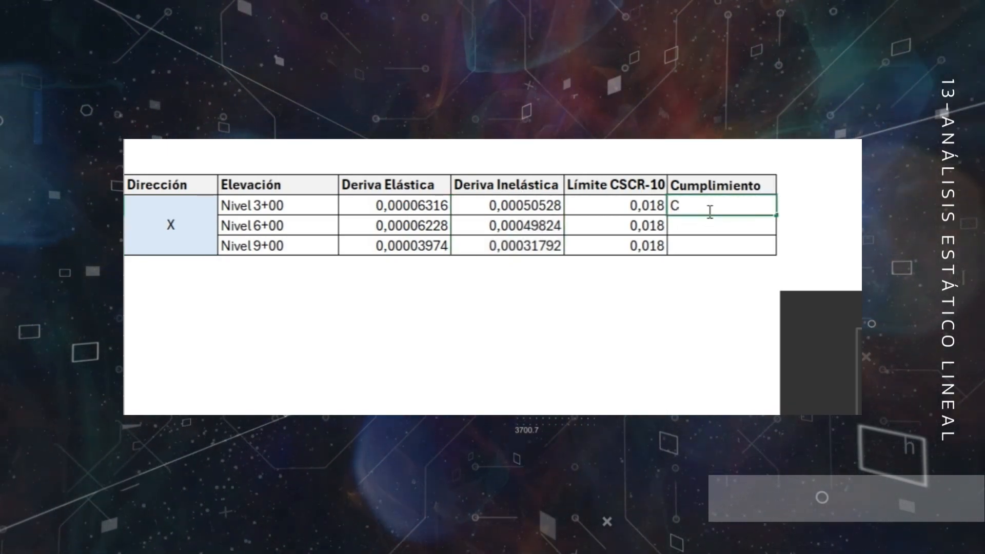
drag(778, 215, 734, 253)
Copy the header row and the direction cell below the X table and label the new direction Y.
drag(177, 186, 718, 188)
key(ctrl+c)
click(179, 288)
key(ctrl+v)
click(200, 206)
key(Escape)
key(ctrl+v)
text(Y)
Copy the three elevation names into the Y table and apply borders to its cells.
drag(247, 209, 249, 246)
key(ctrl+c)
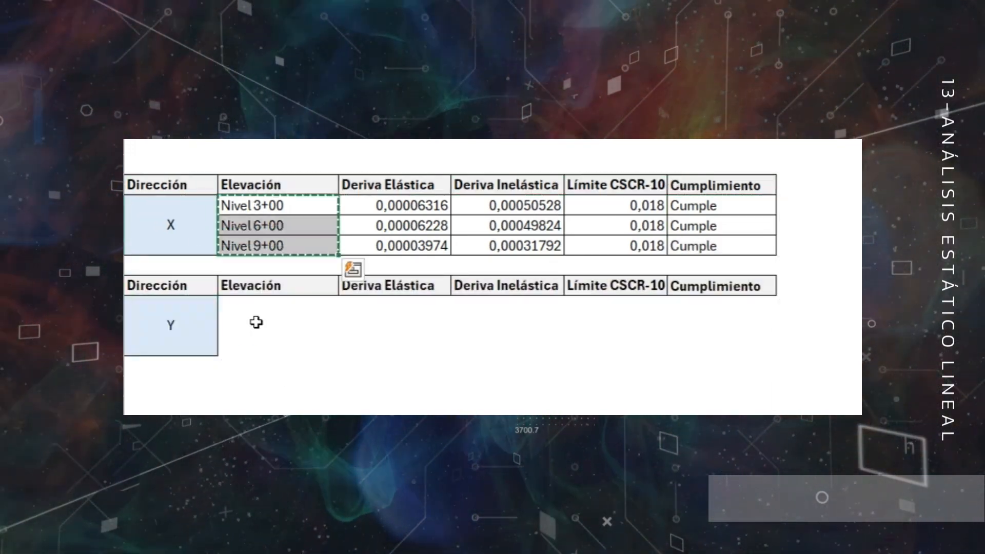
click(255, 310)
key(ctrl+v)
drag(730, 345, 179, 286)
Copy the three Límite CSCR-10 values from the X table into the Y table.
drag(618, 207, 610, 243)
key(ctrl+c)
click(609, 306)
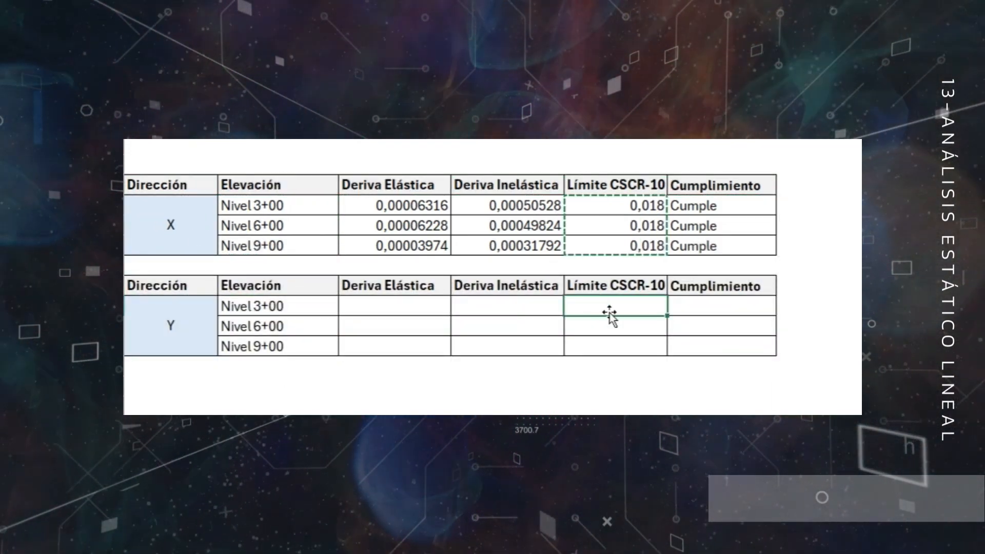
key(ctrl+v)
Enter elastic drifts 0,00007364, 0,00007307 and 0,00004559 for levels 3+00, 6+00 and 9+00 in direction Y.
click(405, 309)
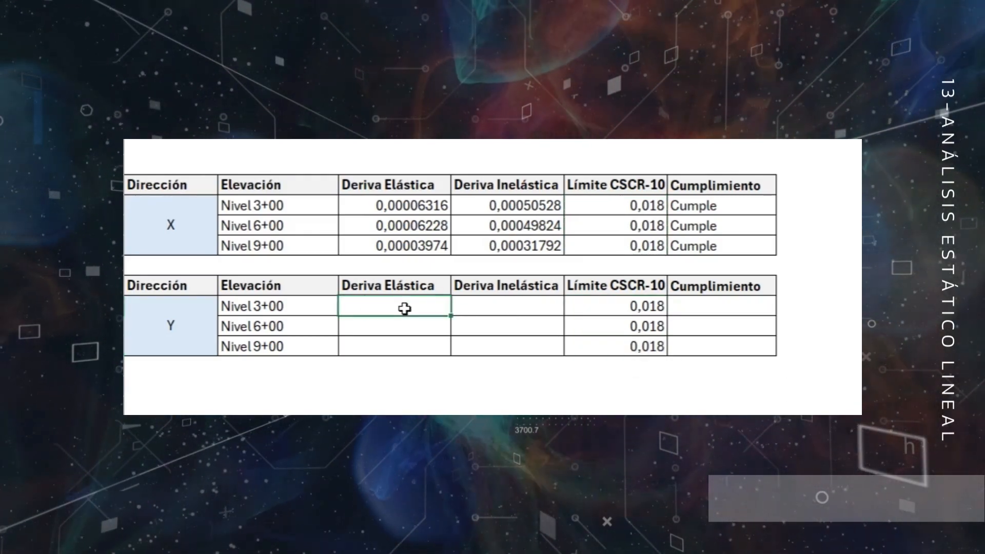
text(0,0)
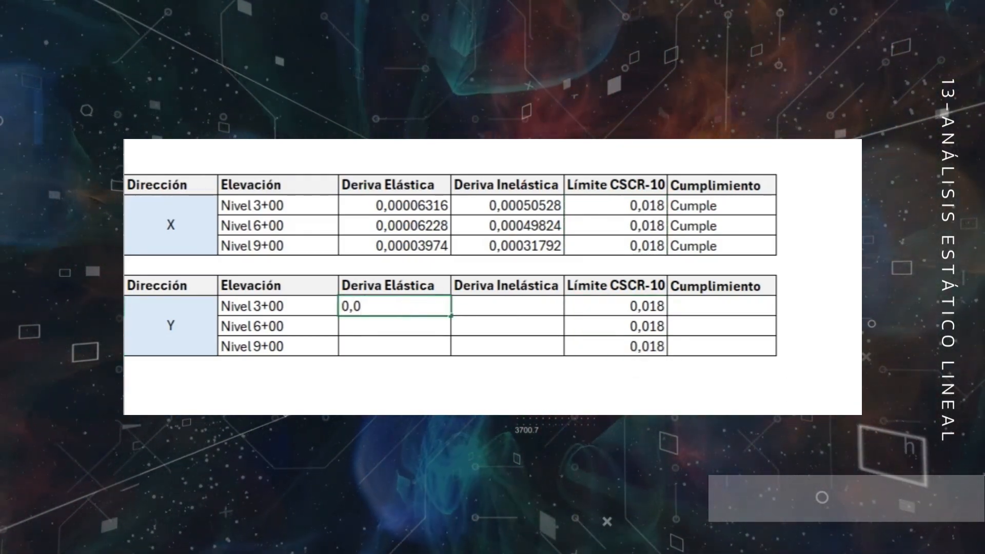
text(000)
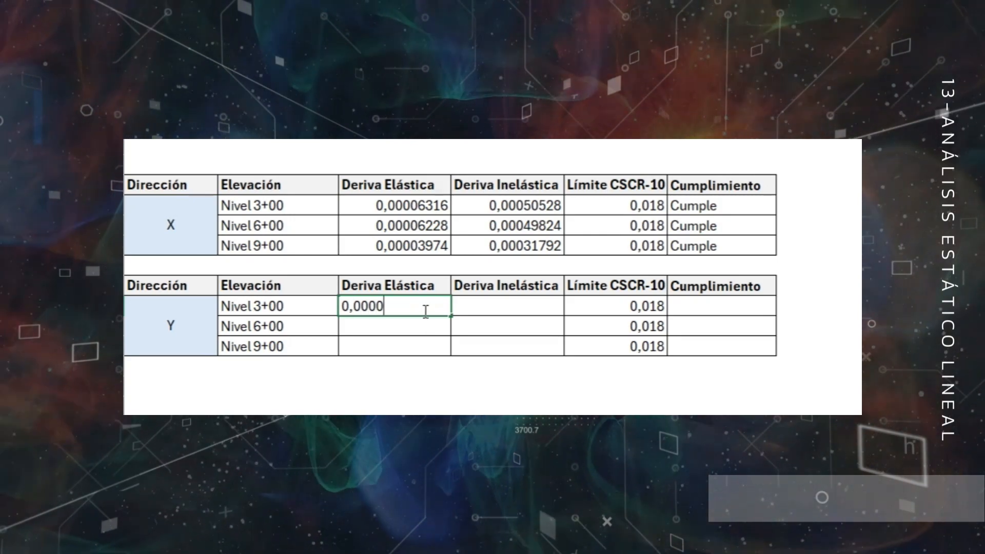
text(7364)
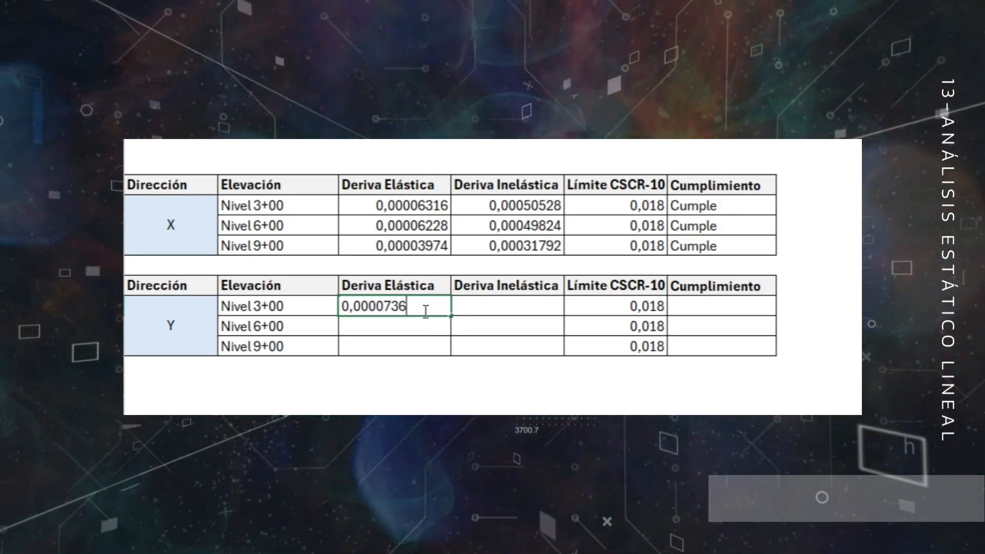
key(Return)
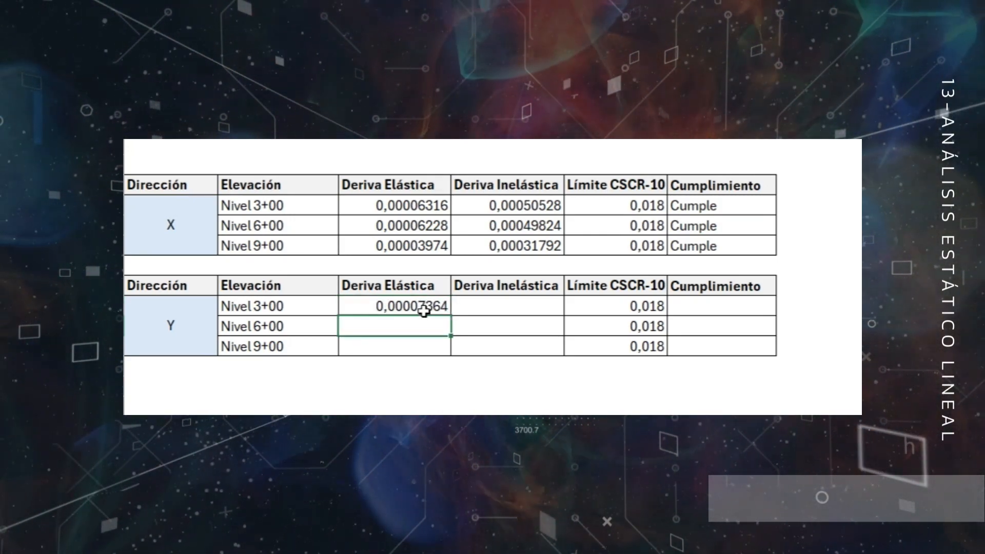
text(0,00007)
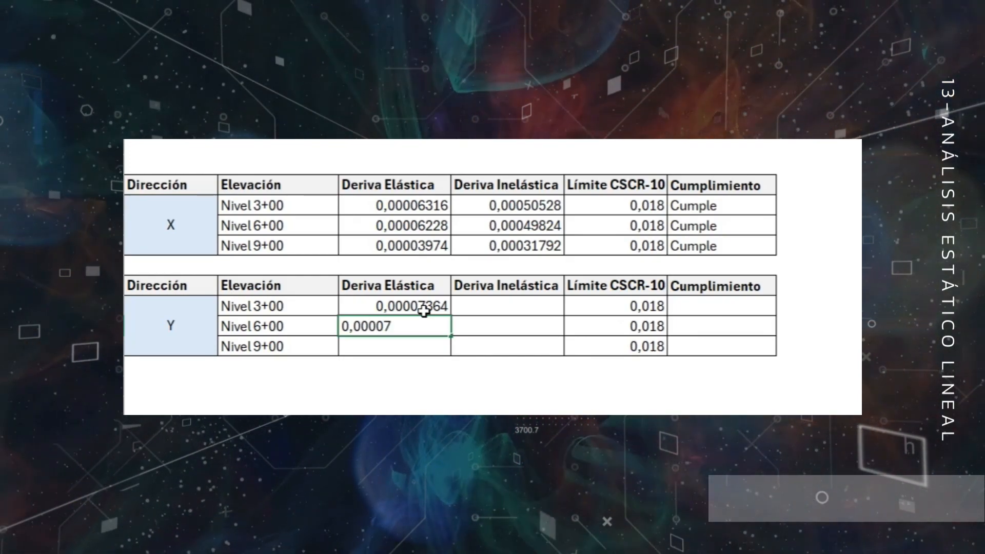
text(307)
key(Return)
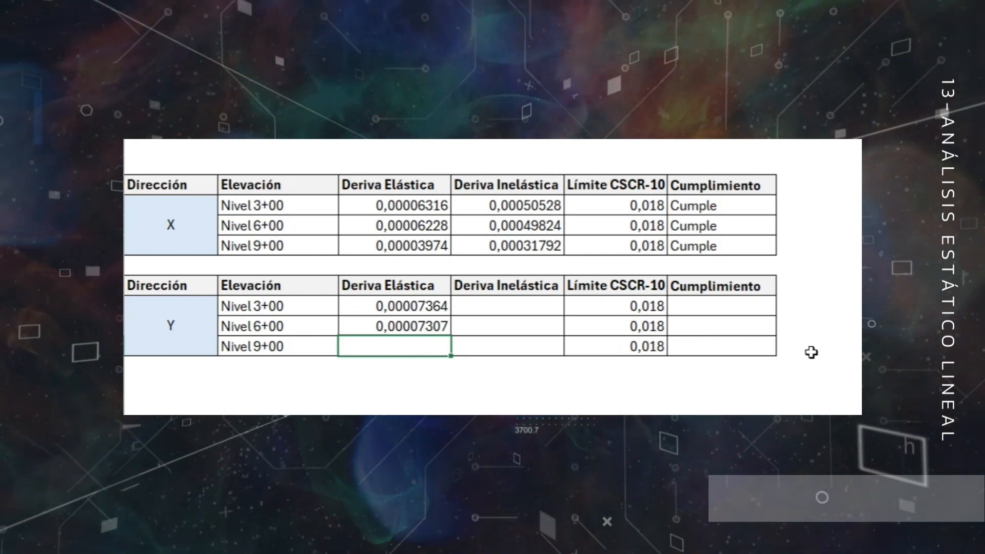
text(0,00004559)
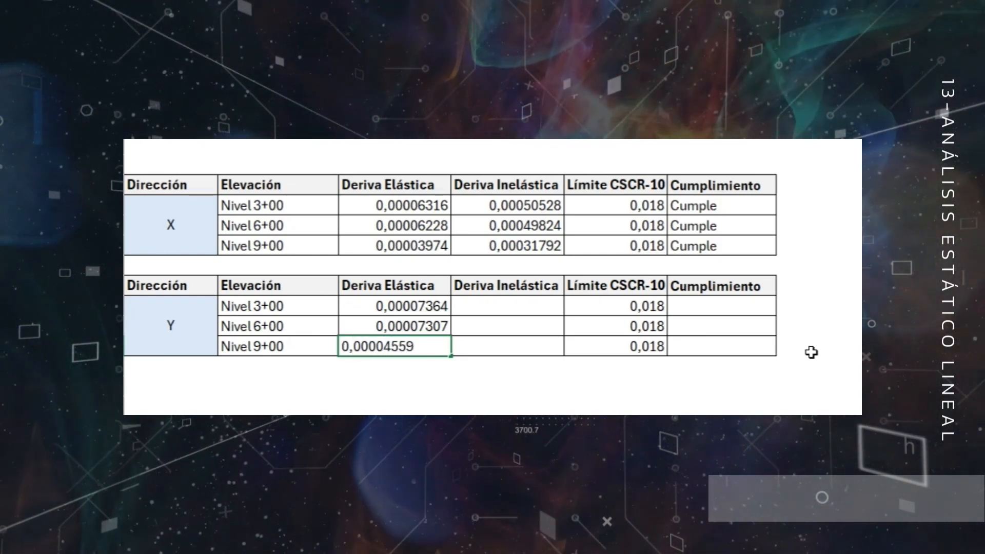
key(Return)
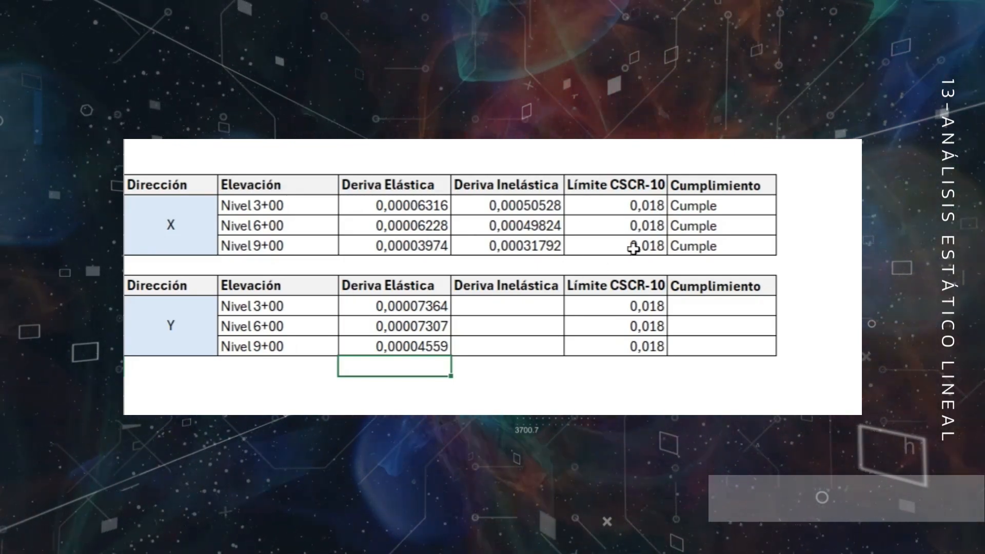
Calculate the direction Y inelastic drift as the elastic drift multiplied by 8 and fill the formula through Nivel 9+00.
click(499, 308)
text(=)
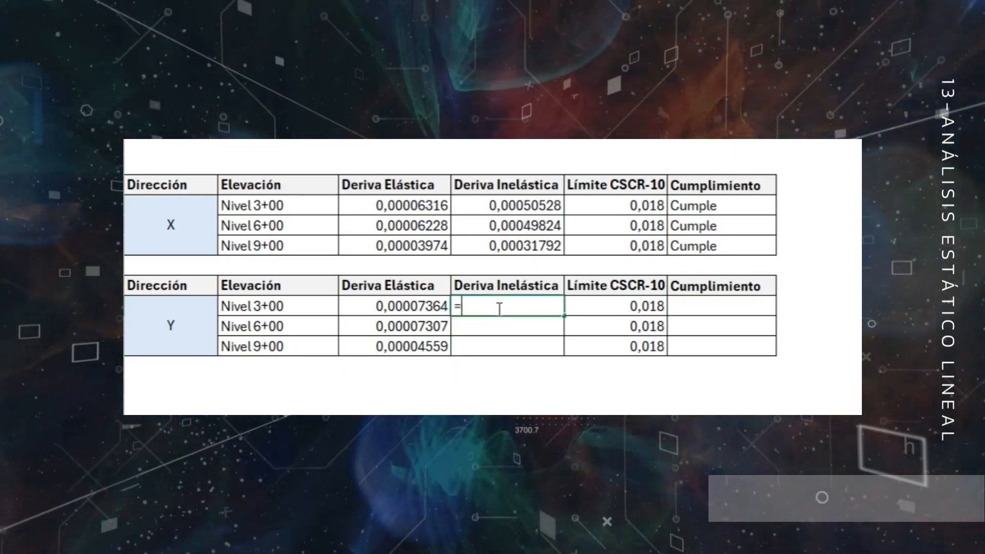
click(418, 308)
text(*8)
key(Return)
click(513, 306)
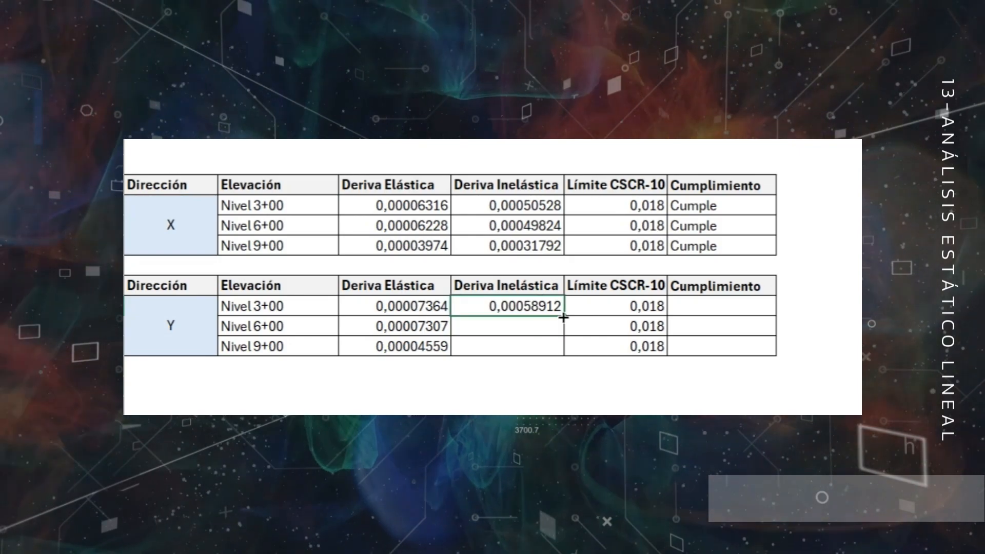
drag(564, 316, 564, 354)
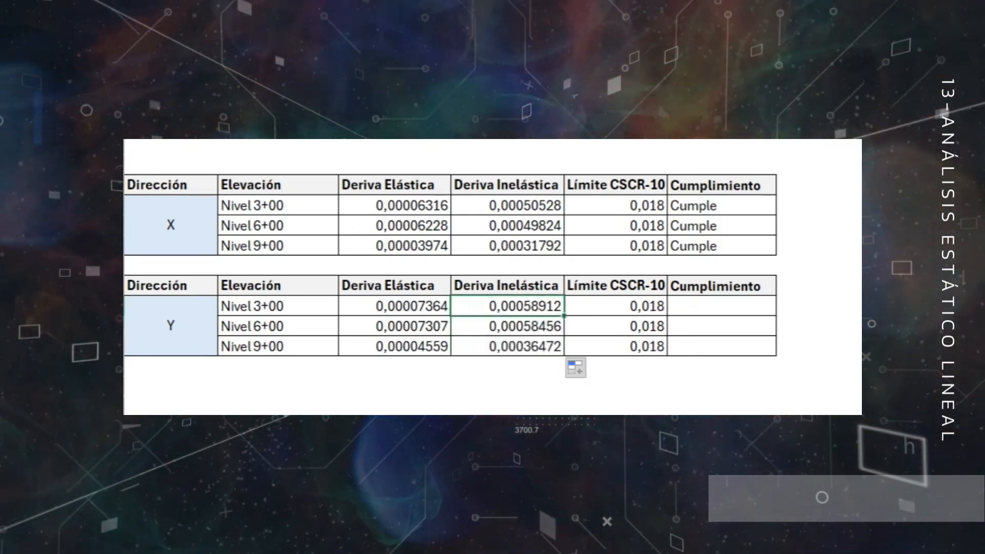
Copy the Cumple entry from the X table to all three Cumplimiento cells of the Y table.
click(701, 207)
key(ctrl+c)
drag(704, 306, 710, 336)
key(ctrl+v)
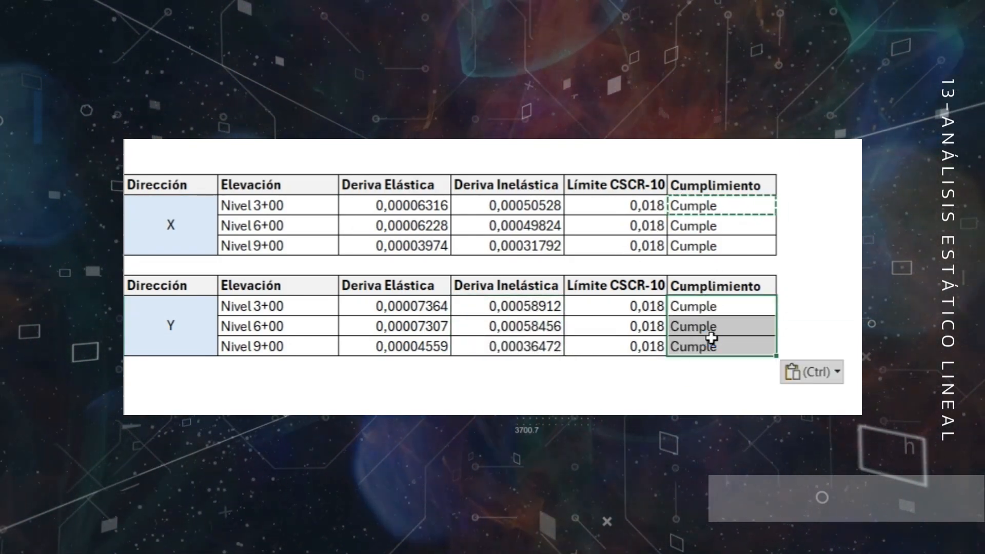
key(Escape)
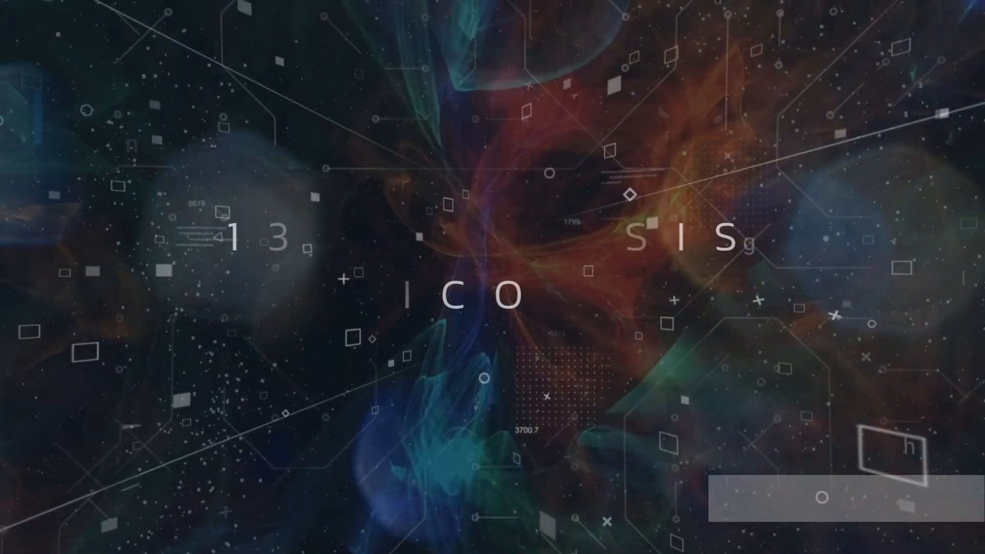